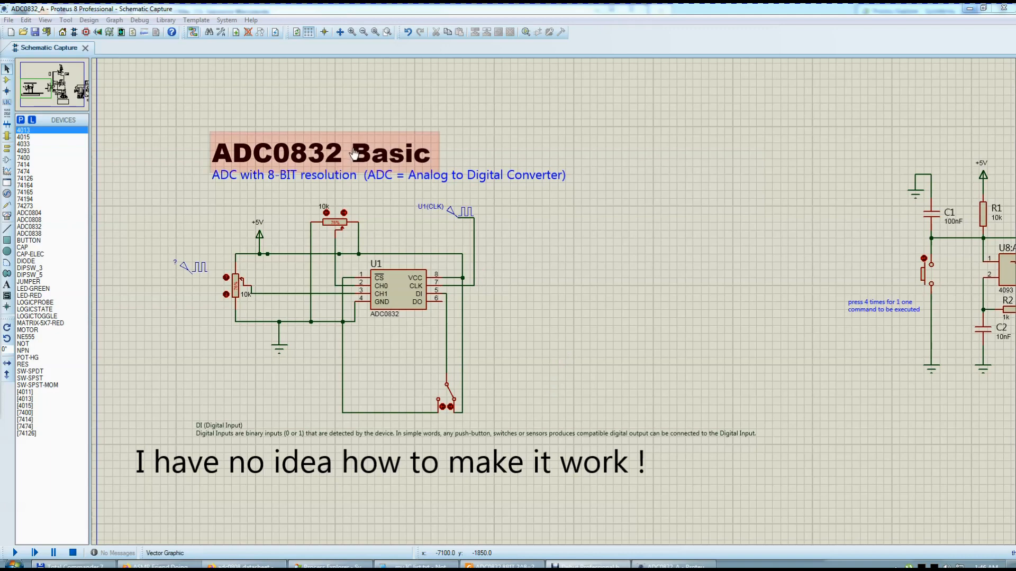
Examine the ADC0832 Basic circuit, including the U1 chip and the subtitle text about 8-bit resolution
left_click_drag(613, 114, 136, 405)
left_click(644, 338)
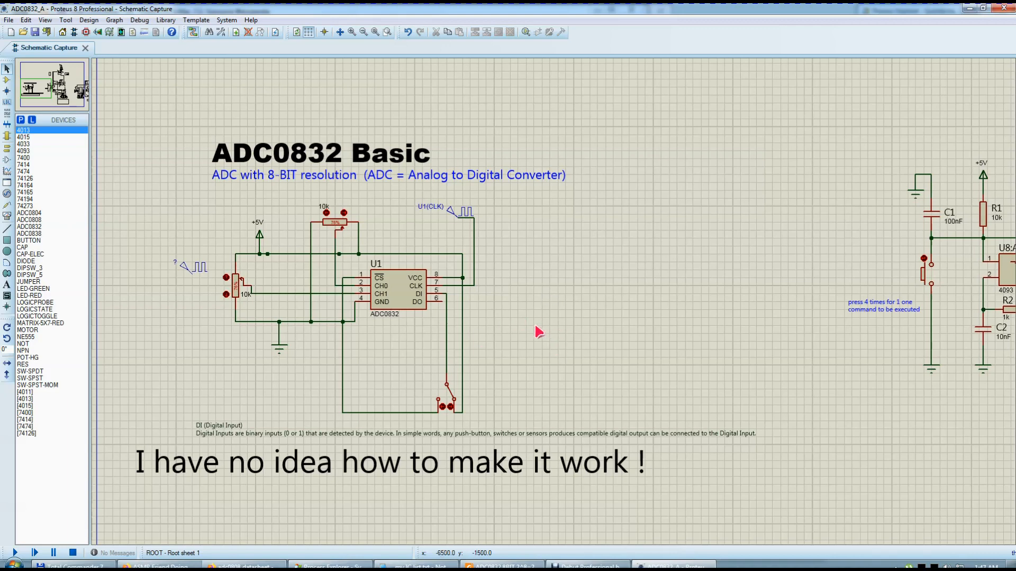
left_click(400, 312)
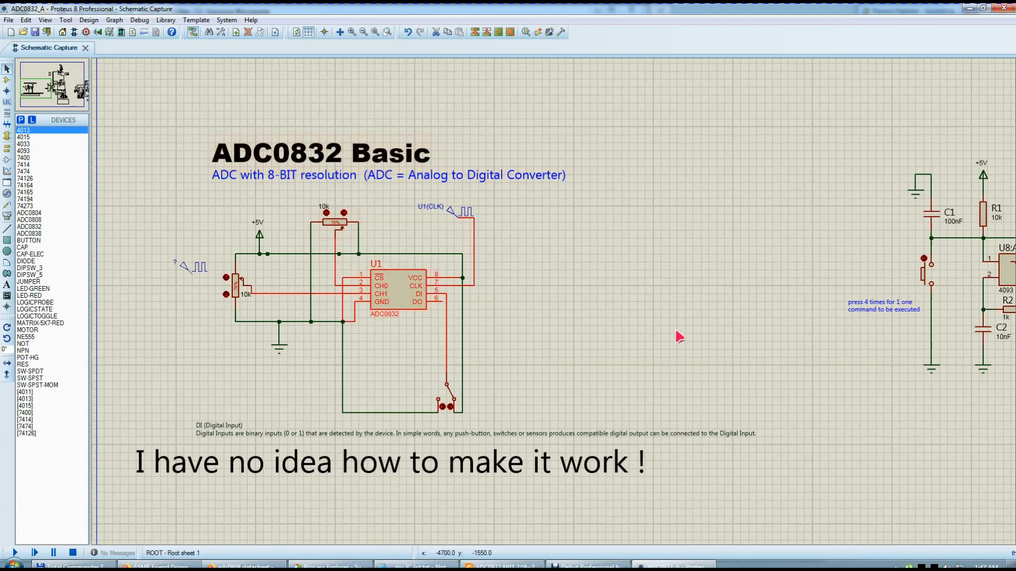
left_click(304, 177)
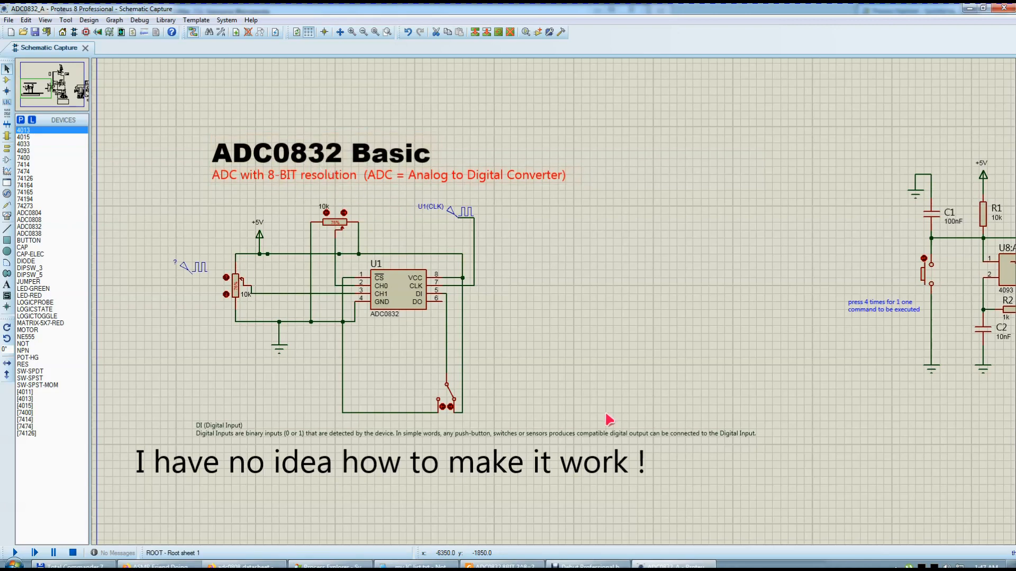
double_click(363, 176)
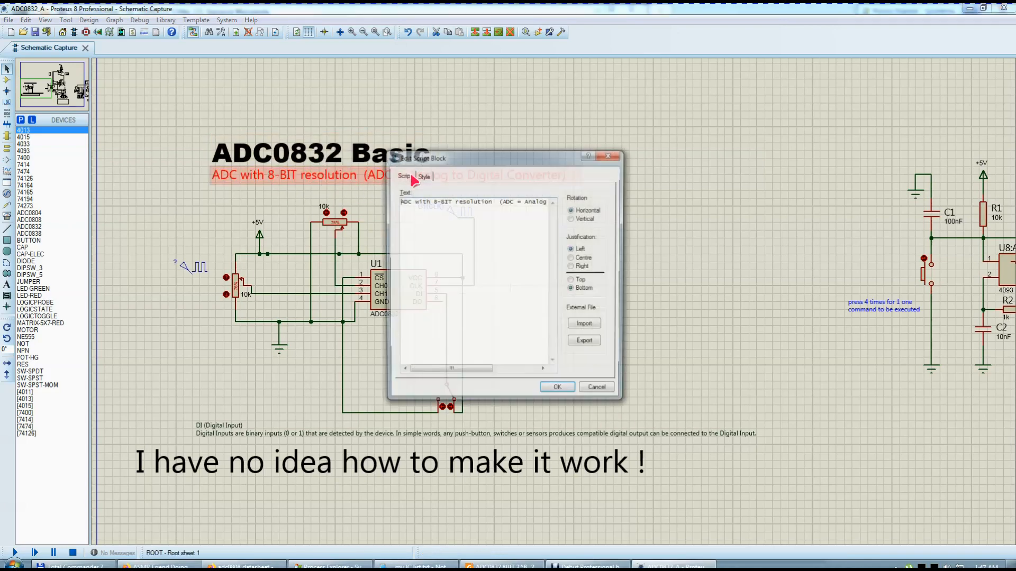
left_click(616, 158)
left_click_drag(605, 163, 350, 184)
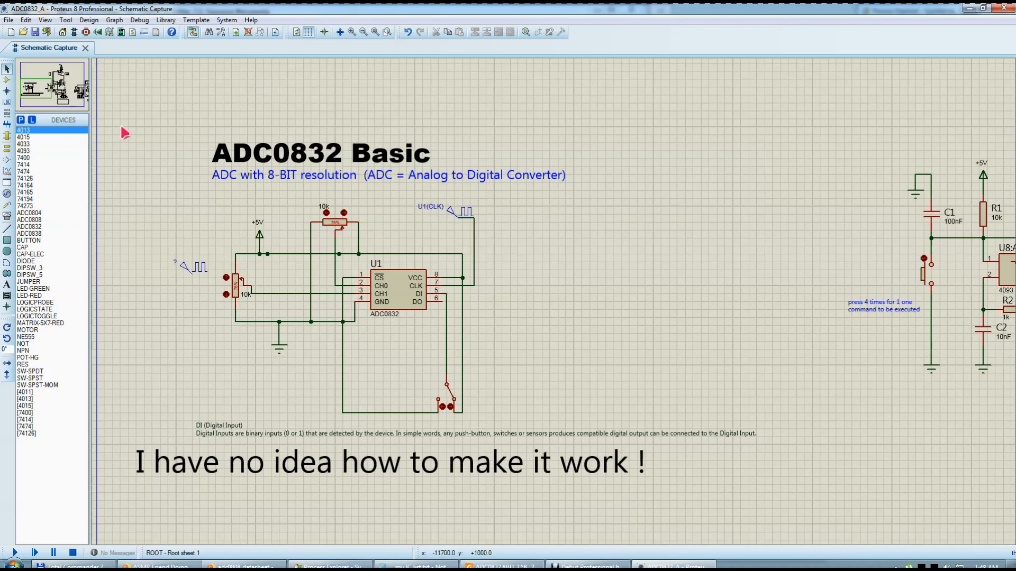
left_click_drag(121, 127, 729, 500)
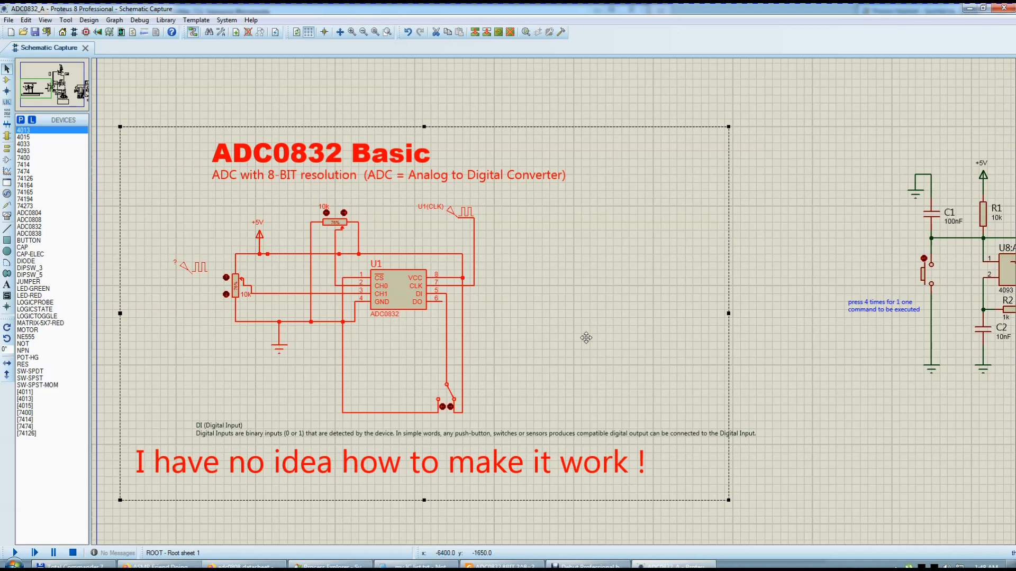
left_click(352, 515)
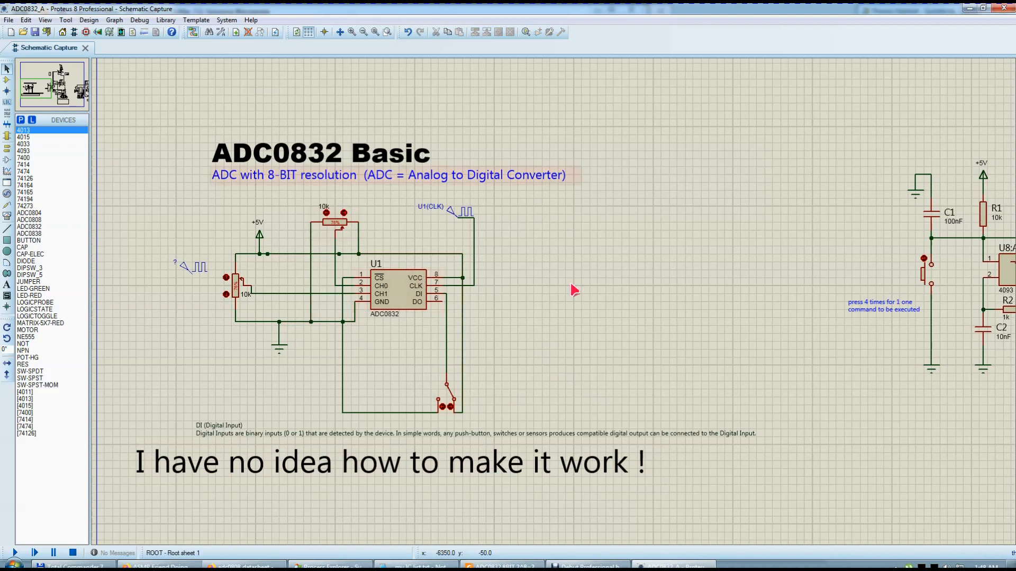
Examine the two 10k potentiometers wired to the CH0 and CH1 inputs of U1
left_click_drag(272, 265, 199, 321)
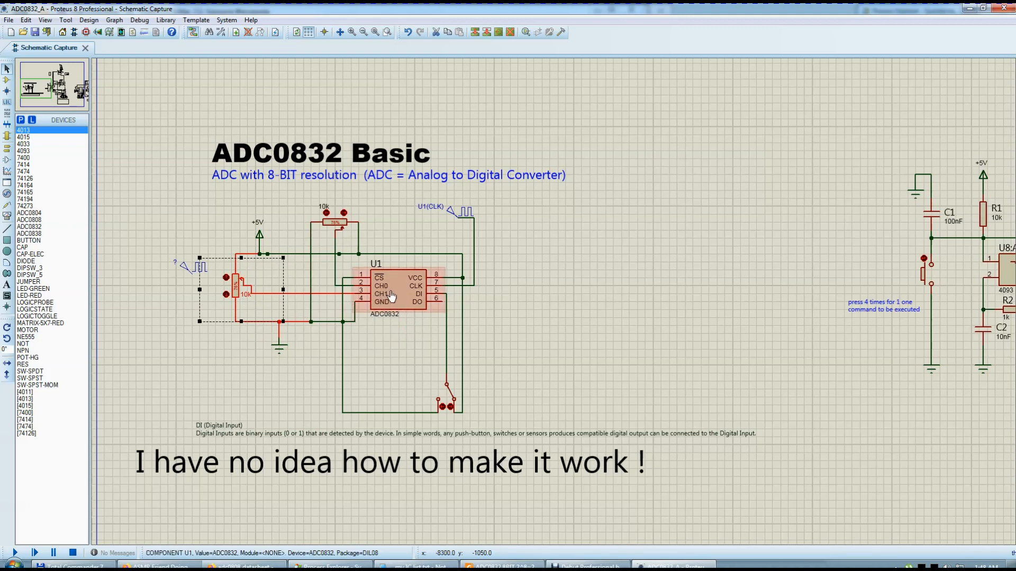
left_click(374, 356)
left_click(336, 222)
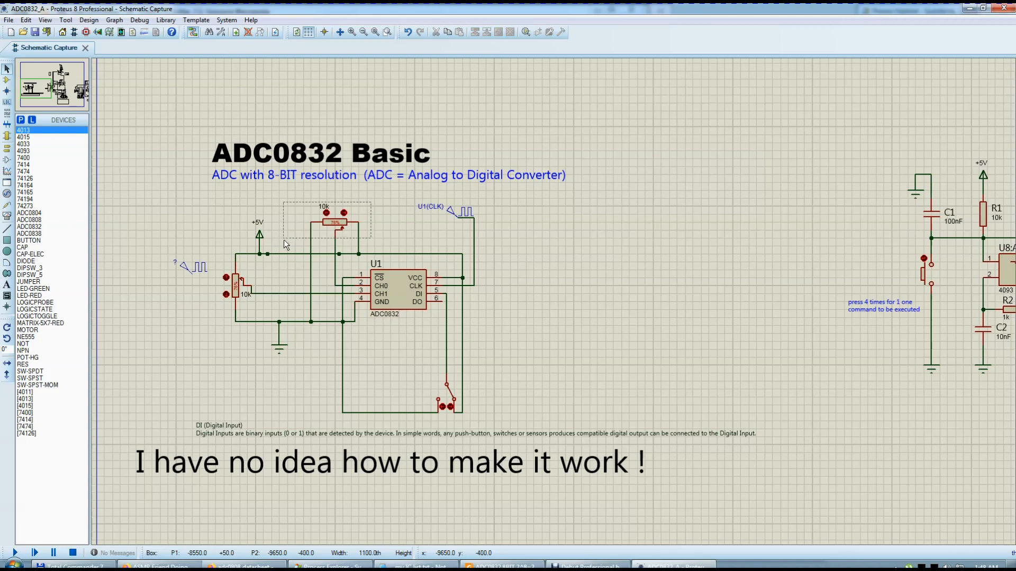
left_click(345, 278)
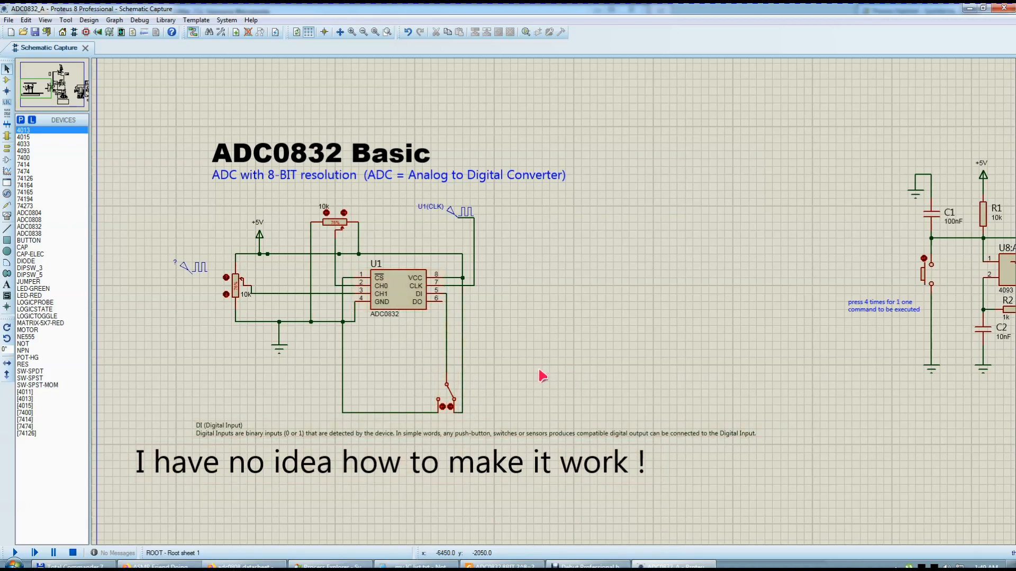
Read the DI (Digital Input) note beneath the ADC0832 circuit and bring the whole circuit back into view
scroll(551, 318, "up", 2)
scroll(556, 307, "down", 2)
scroll(505, 320, "up", 3)
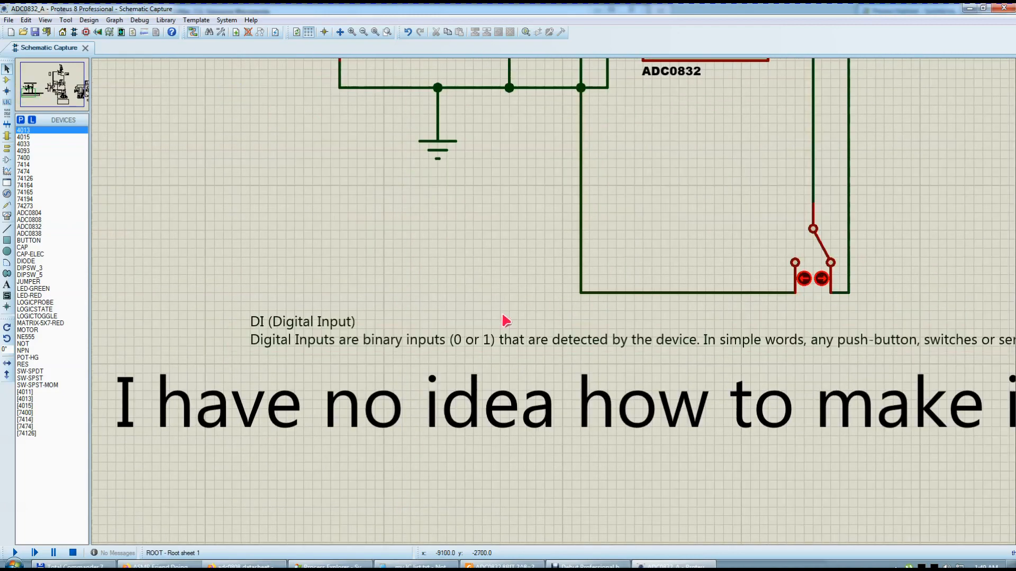
scroll(476, 333, "down", 2)
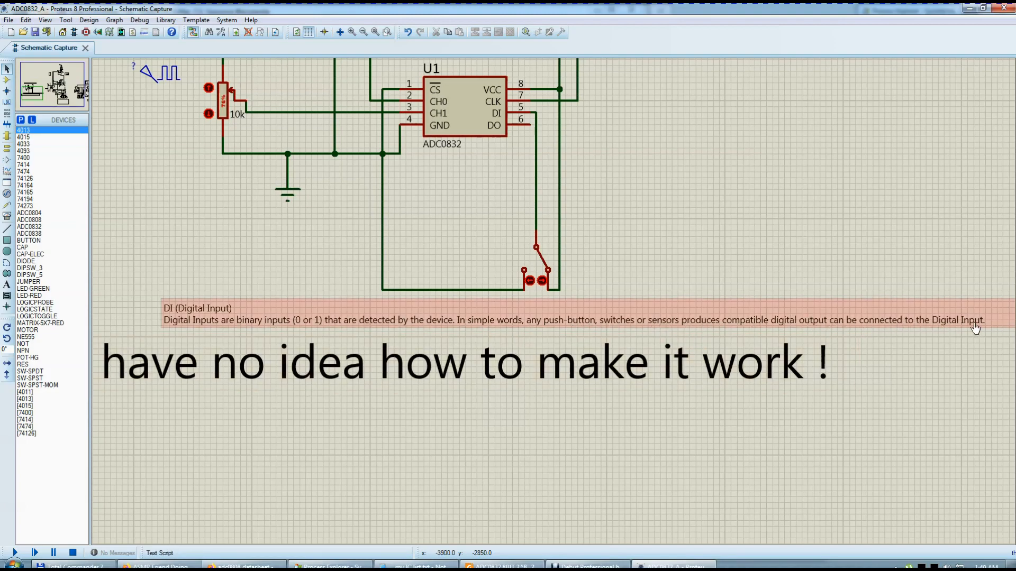
scroll(577, 259, "down", 3)
scroll(576, 259, "up", 2)
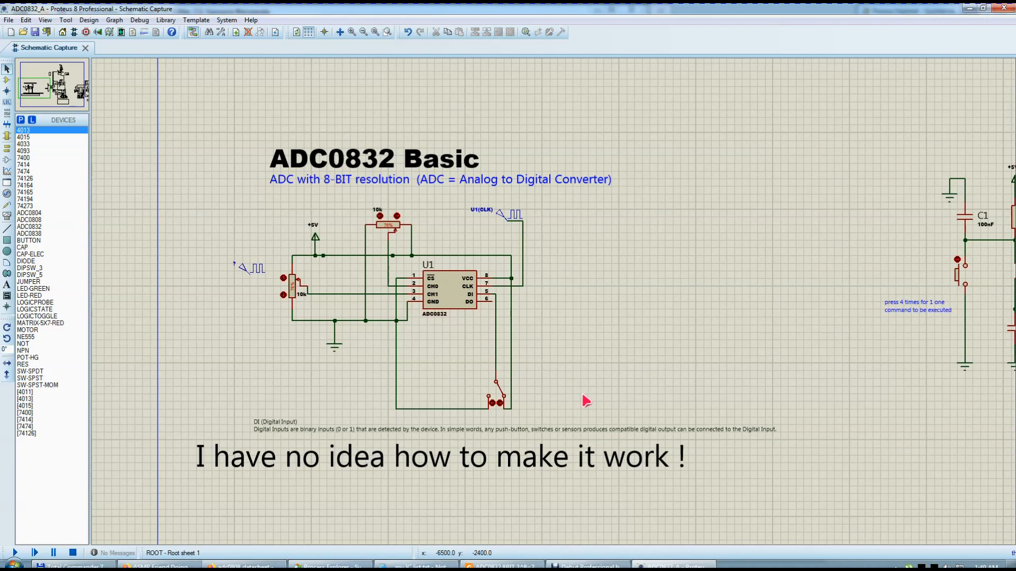
scroll(582, 382, "down", 1)
scroll(576, 343, "up", 1)
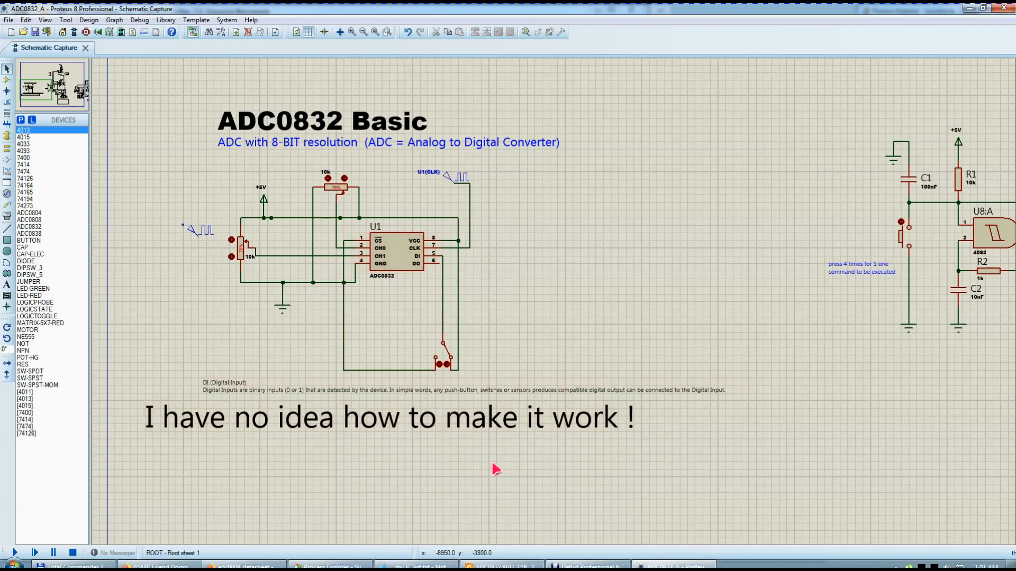
Switch to the ADC0832 datasheet in Foxit Reader and go to its first page
left_click(384, 276)
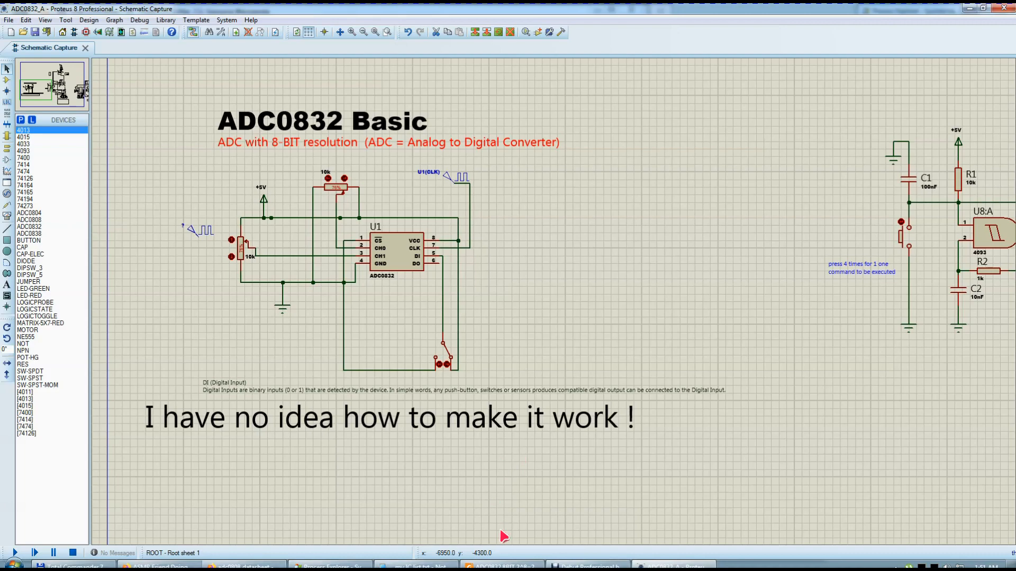
left_click(494, 565)
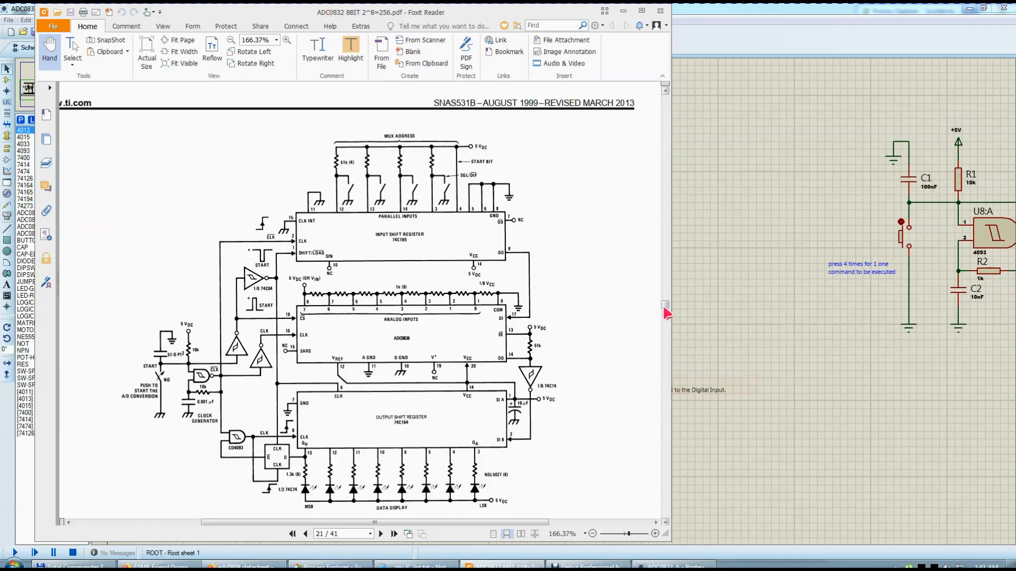
left_click_drag(664, 306, 665, 98)
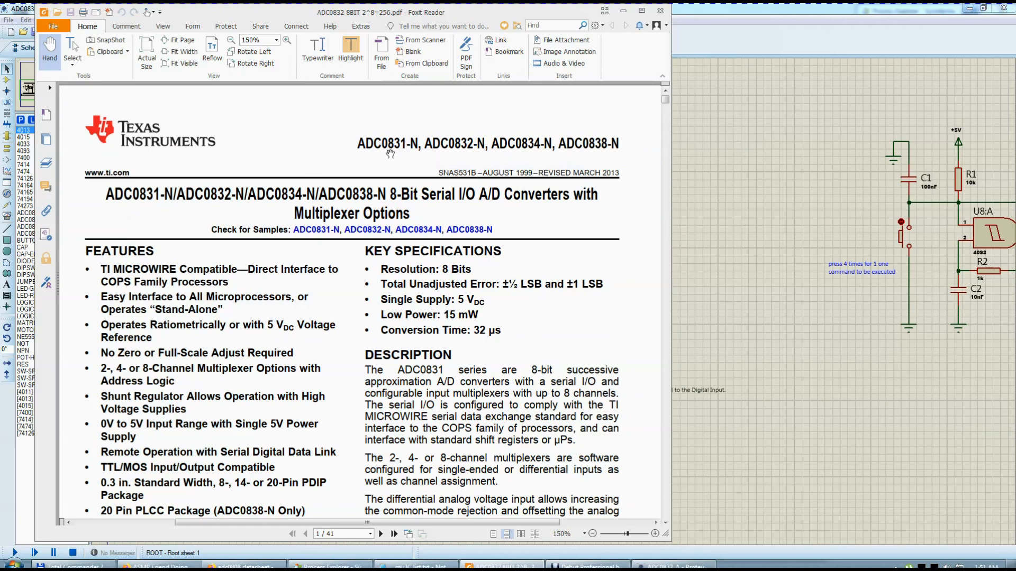
Box ADC0832 and underline the other part numbers in a screen capture of the datasheet heading, and discard the capture
key("Print")
left_click_drag(295, 95, 646, 165)
left_click(656, 106)
left_click_drag(421, 129, 479, 154)
left_click(657, 80)
left_click_drag(394, 154, 405, 152)
left_click_drag(529, 152, 606, 150)
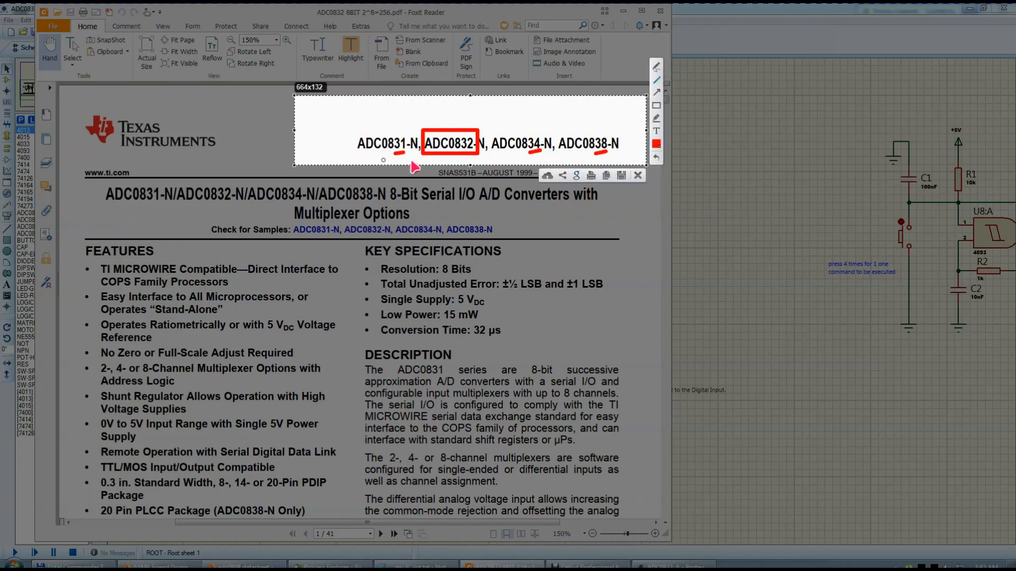
left_click(637, 175)
left_click(470, 149)
key("Escape")
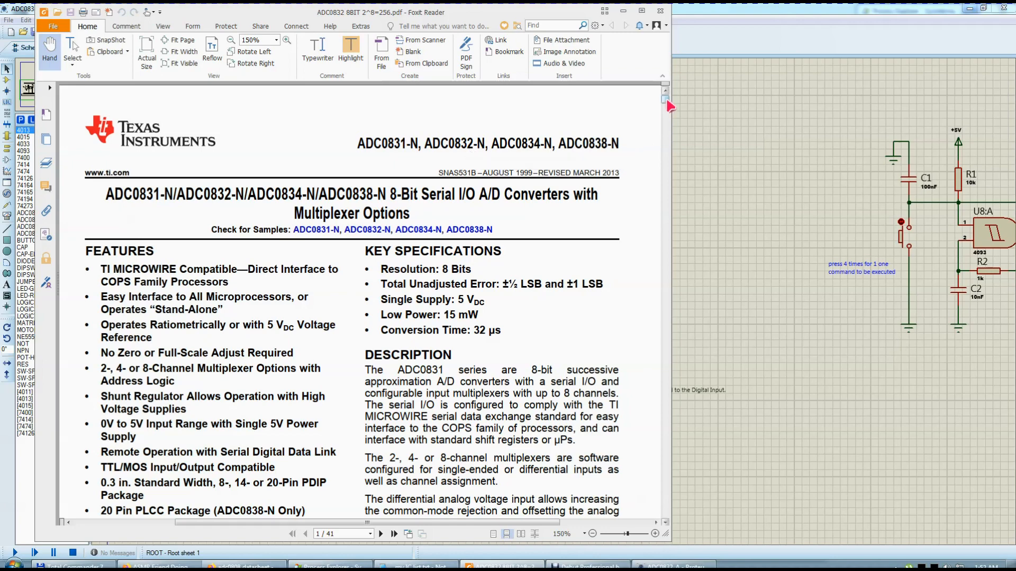
Look through the application circuits on datasheet pages 21 to 23, starting from the ADC0838-N stand-alone hook-up in Figure 30
scroll(508, 307, "down", 1)
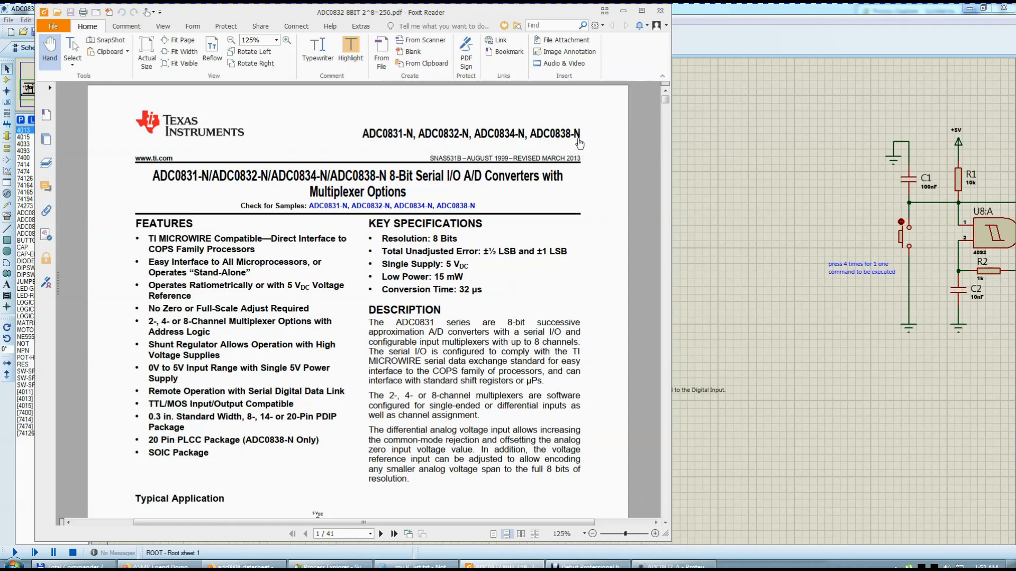
left_click_drag(667, 101, 651, 222)
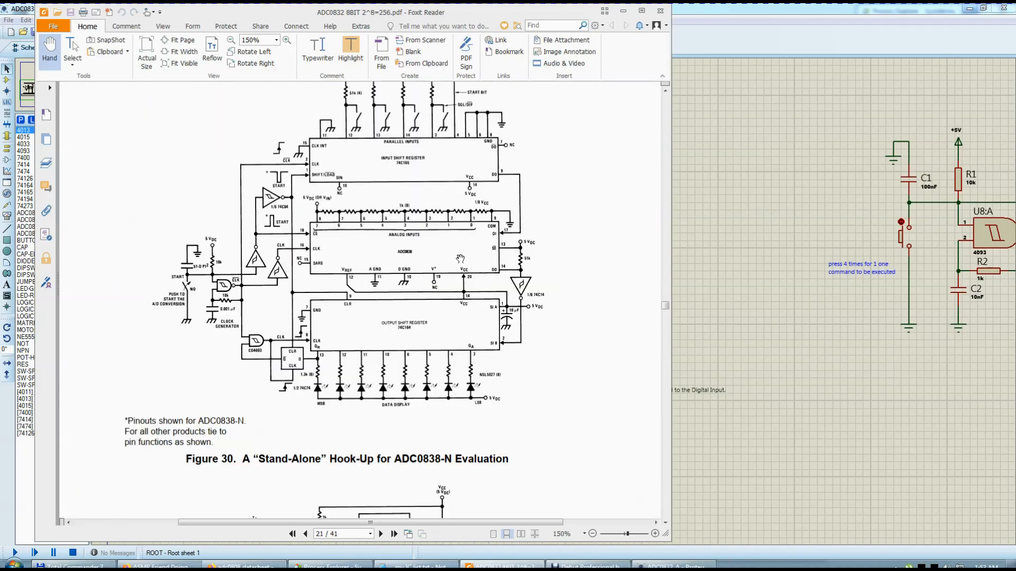
scroll(460, 258, "down", 3)
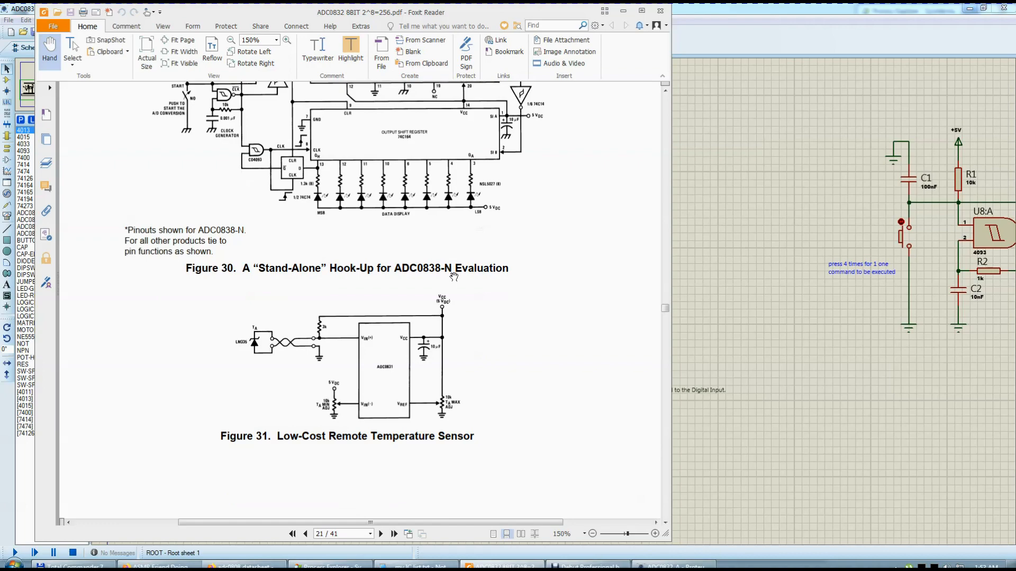
scroll(468, 317, "up", 3)
scroll(470, 334, "down", 5)
scroll(472, 341, "down", 5)
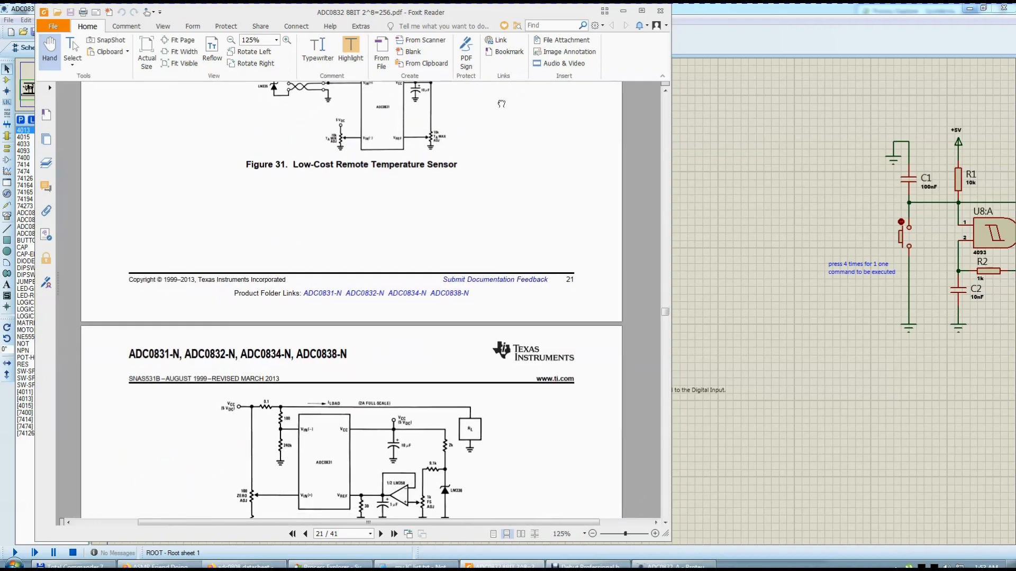
scroll(361, 216, "up", 5)
scroll(361, 216, "down", 5)
scroll(373, 349, "down", 4)
scroll(371, 265, "down", 1)
scroll(369, 205, "up", 5)
scroll(379, 308, "down", 5)
scroll(391, 211, "down", 4)
scroll(401, 93, "up", 2)
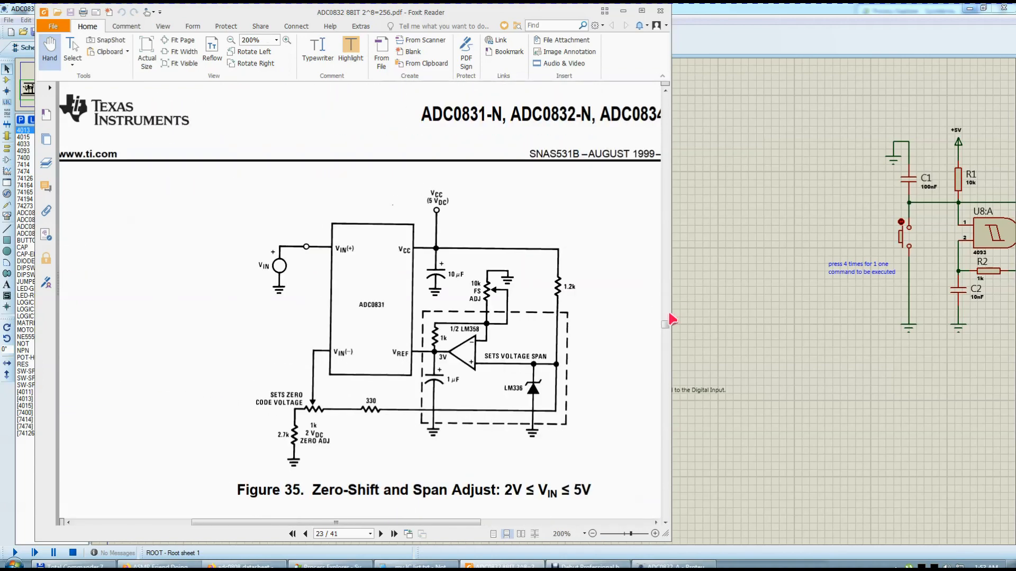
scroll(683, 306, "down", 2)
Return to the datasheet's first page and advance to the Connection Diagrams on page 2
left_click_drag(665, 328, 666, 98)
scroll(405, 328, "down", 1)
scroll(455, 288, "down", 1)
left_click_drag(547, 238, 508, 237)
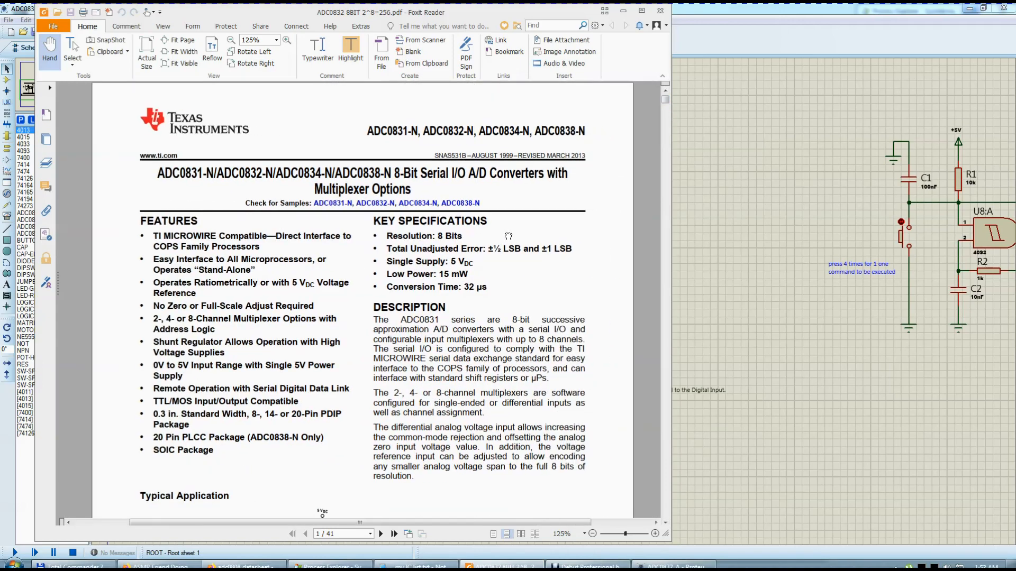
scroll(523, 264, "down", 1)
scroll(521, 288, "down", 10)
left_click_drag(549, 214, 554, 252)
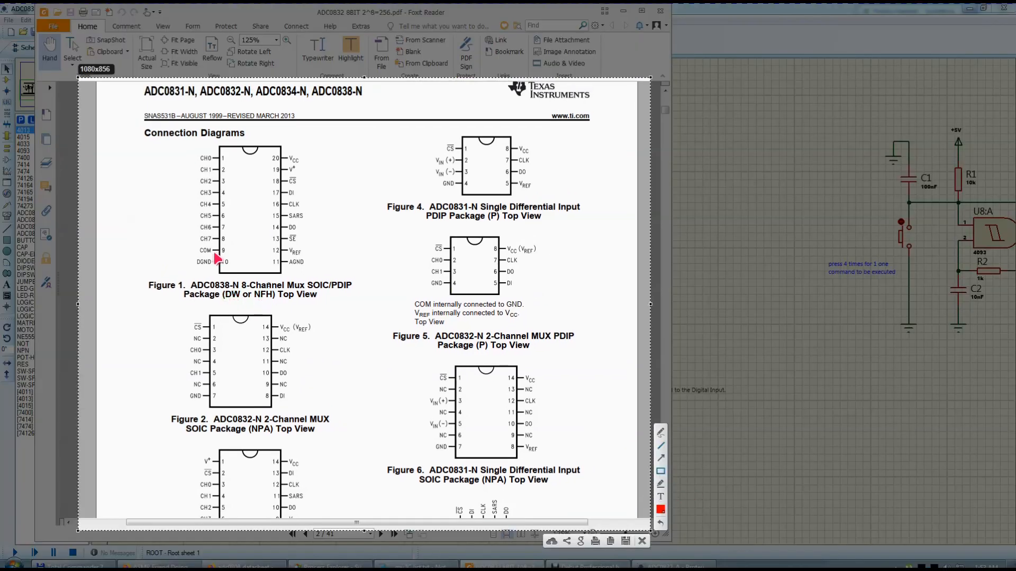
Box the ADC0838 and ADC0832 captions and the Figure 5 pinout in a screen capture, and discard the capture
left_click_drag(189, 276, 231, 290)
left_click_drag(242, 199, 247, 216)
mouse_move(253, 414)
left_mouse_down()
mouse_move(217, 427)
mouse_move(332, 438)
left_mouse_up()
left_click_drag(582, 353, 382, 330)
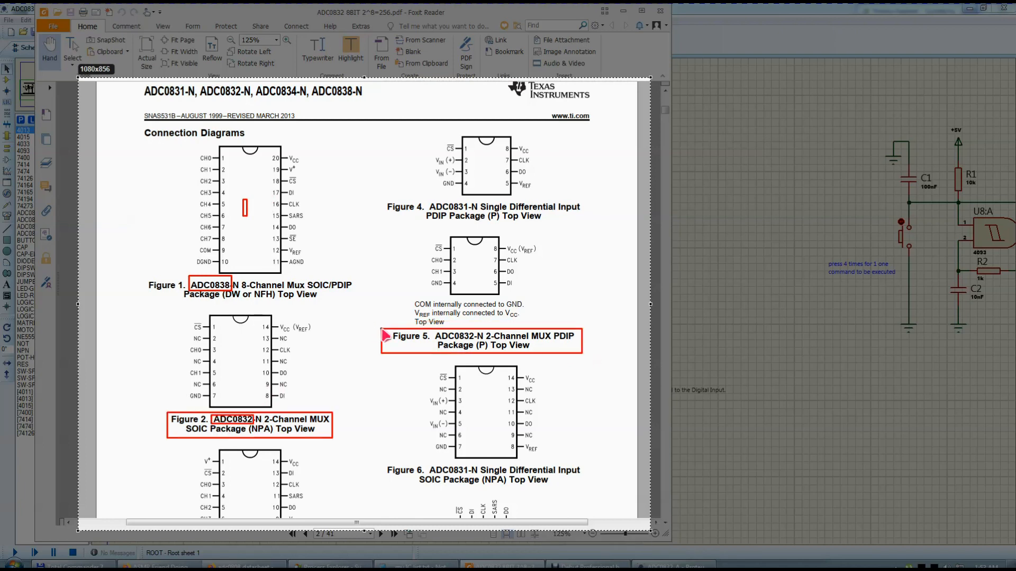
left_click_drag(475, 341, 434, 330)
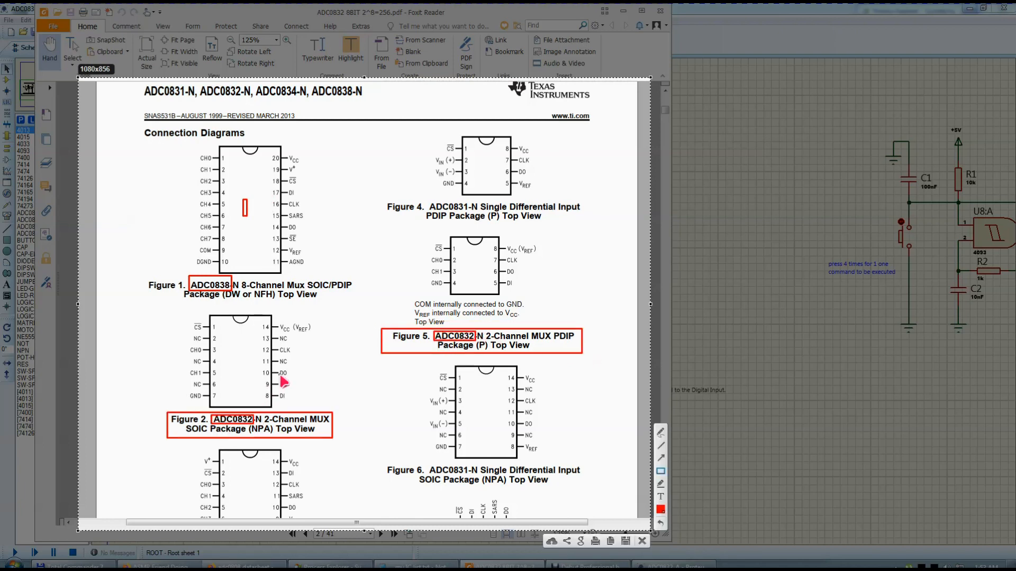
left_click_drag(539, 298, 427, 233)
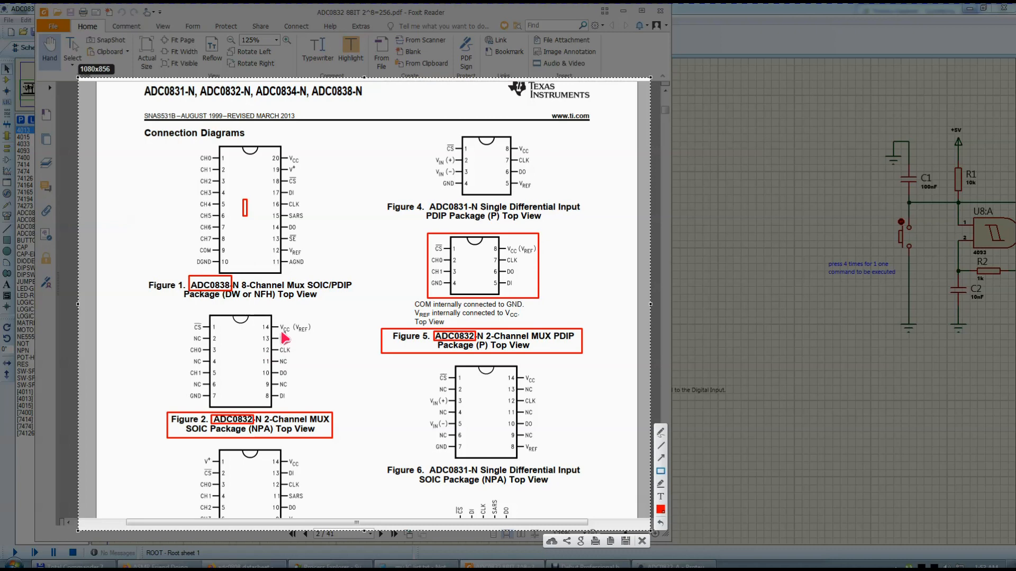
left_click_drag(273, 324, 259, 332)
left_click_drag(469, 465, 443, 475)
left_click(641, 541)
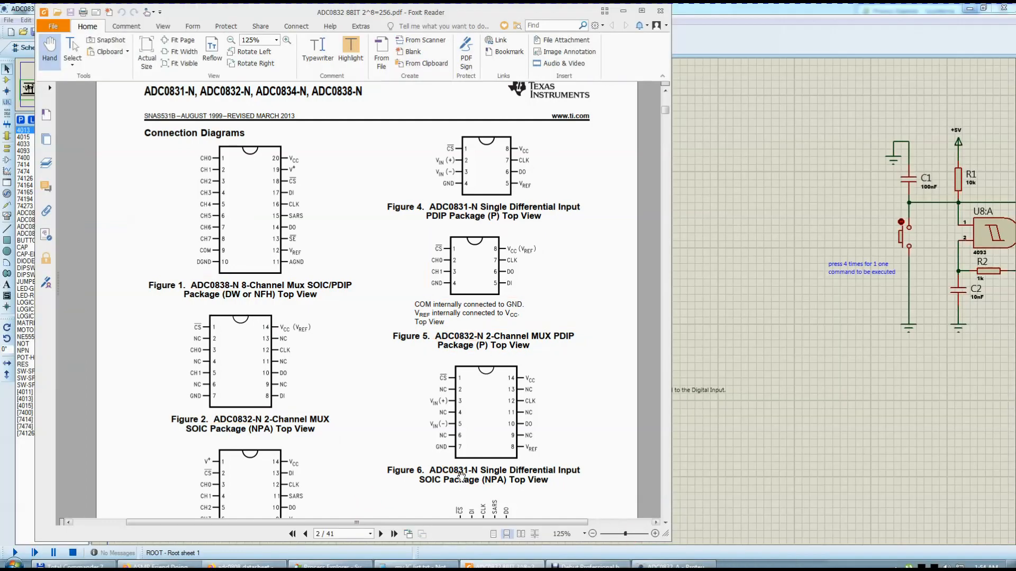
Examine the pinouts in Figures 1 to 7 of the Connection Diagrams page
scroll(259, 396, "down", 3)
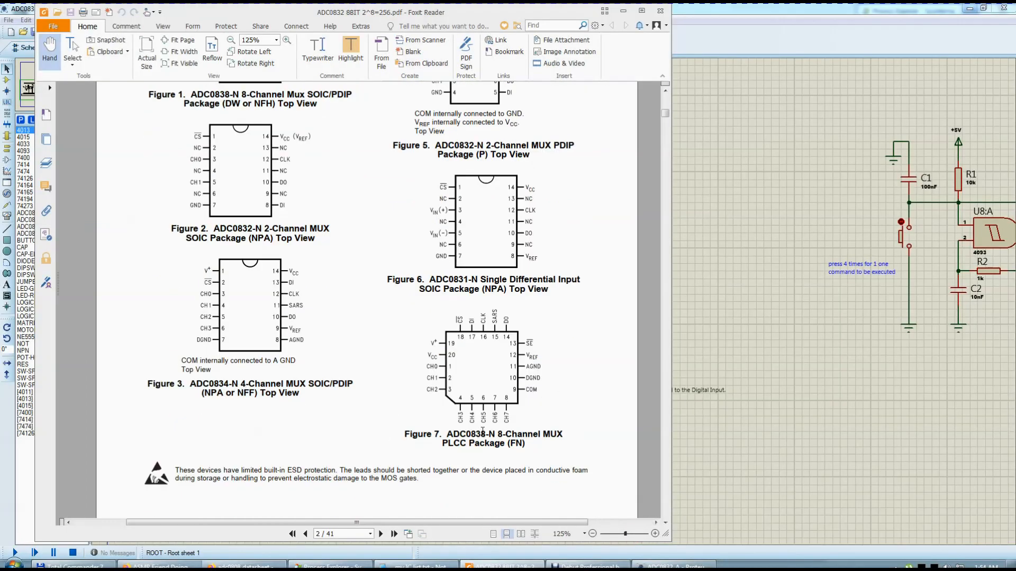
left_click_drag(471, 279, 474, 321)
left_click_drag(396, 200, 386, 388)
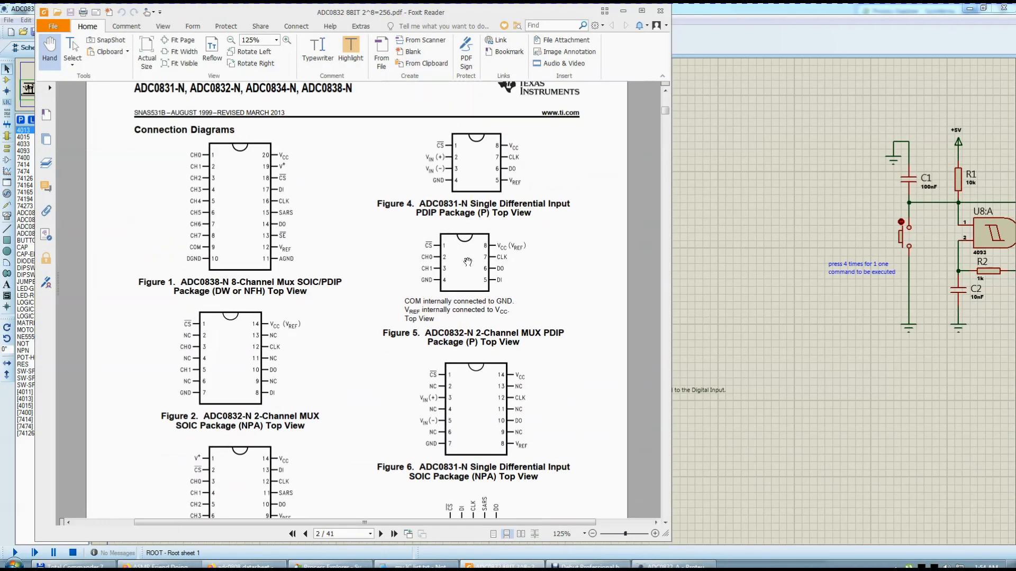
scroll(482, 265, "down", 1)
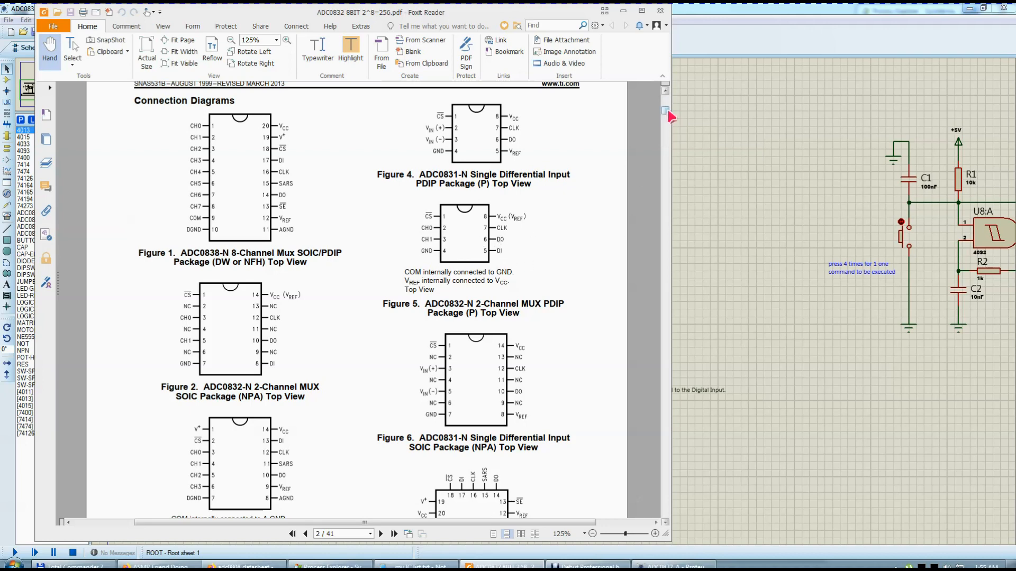
left_click_drag(667, 111, 667, 113)
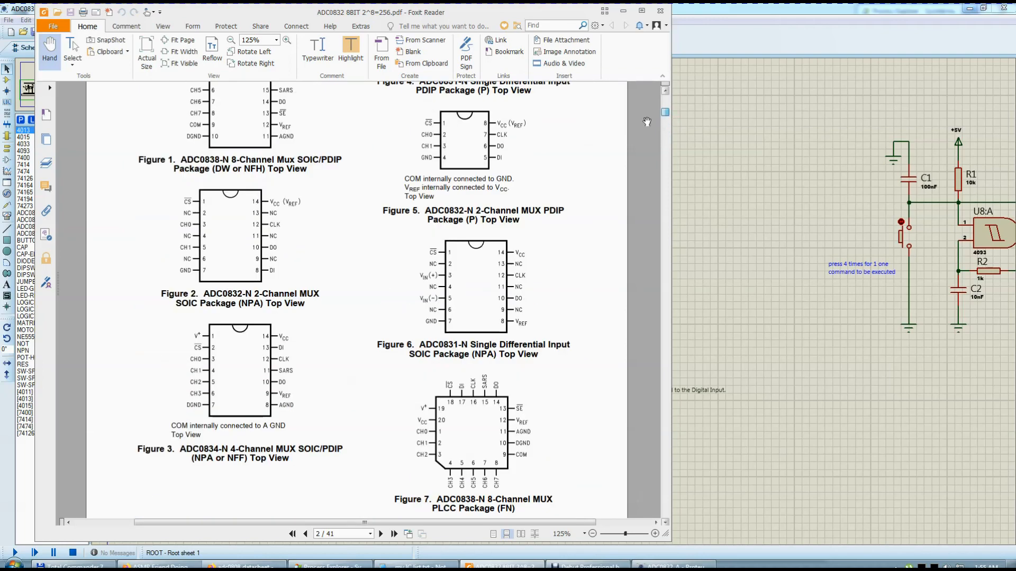
left_click_drag(545, 163, 547, 208)
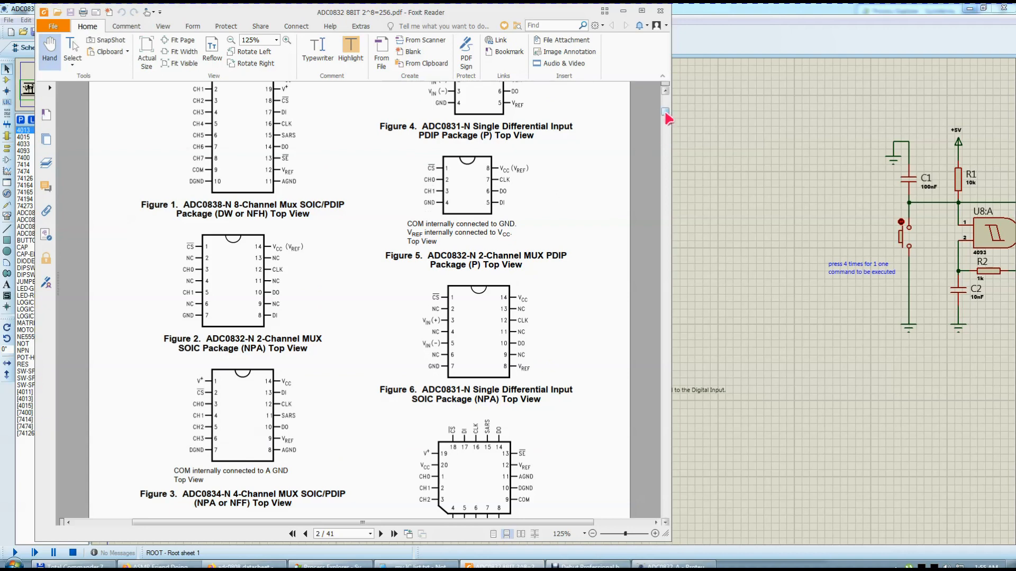
Go to Figure 30 on datasheet page 21 and examine the ADC0838-N stand-alone hook-up
left_click_drag(668, 117, 658, 311)
scroll(542, 294, "up", 5)
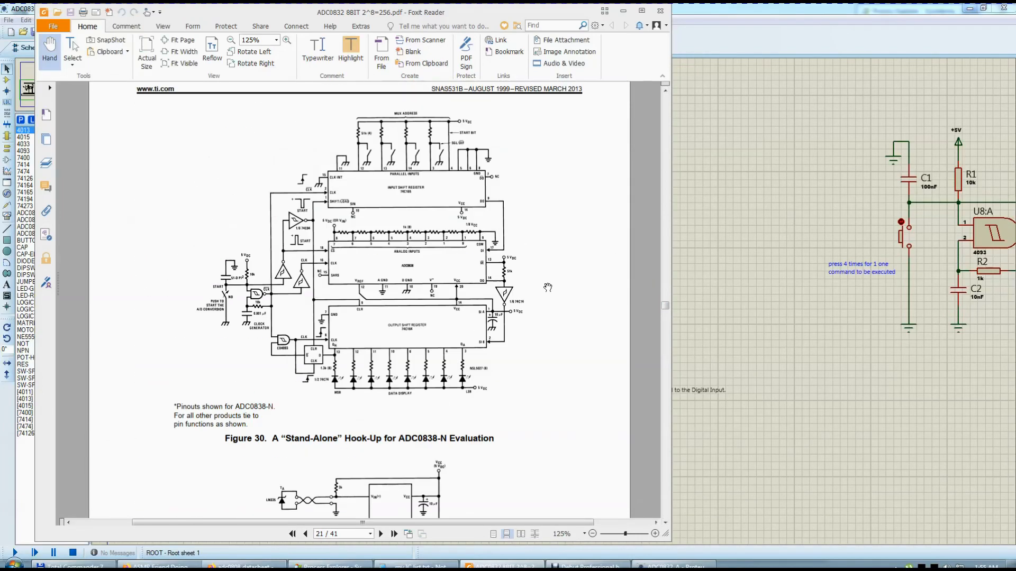
scroll(534, 280, "up", 3, "ctrl")
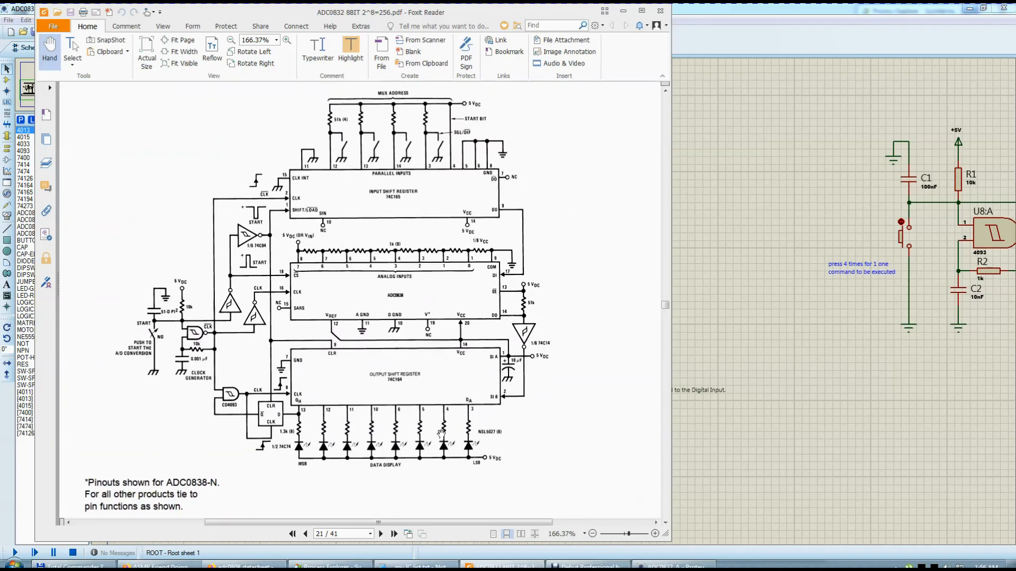
scroll(439, 402, "down", 5)
scroll(435, 303, "down", 2, "ctrl")
scroll(209, 266, "up", 2, "ctrl")
scroll(395, 342, "down", 2, "ctrl")
scroll(299, 340, "up", 2, "ctrl")
scroll(432, 335, "down", 1)
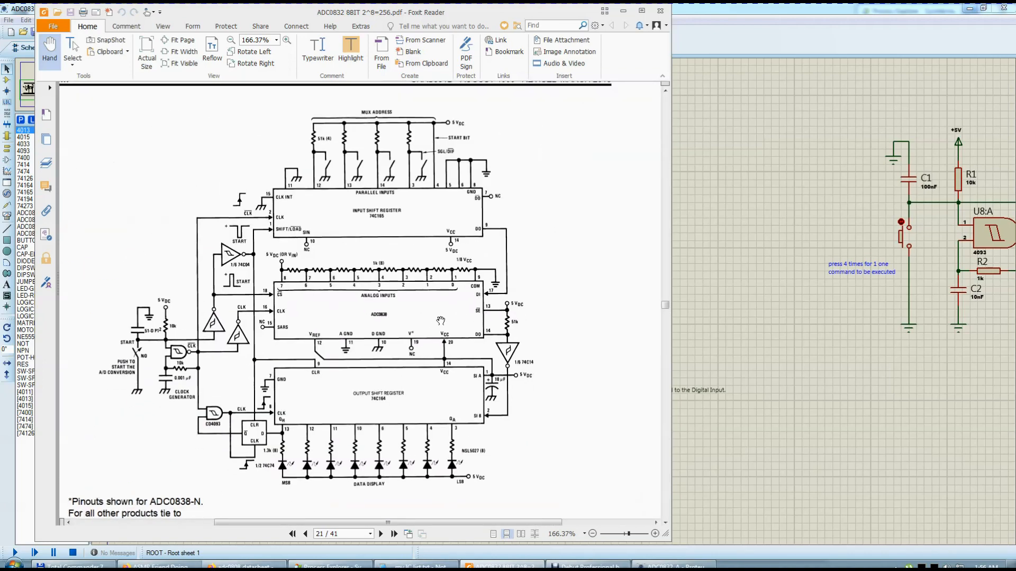
left_click_drag(318, 313, 336, 327)
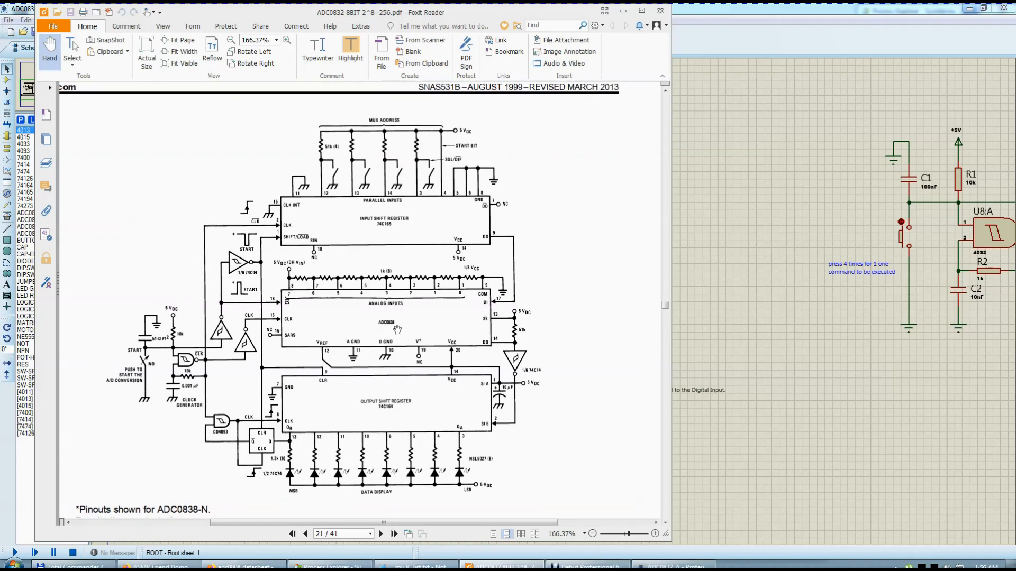
Inspect the ADC0838 block of the Figure 30 hook-up at close range and return to the full circuit
scroll(392, 330, "up", 2)
scroll(392, 330, "down", 3)
scroll(392, 330, "down", 1)
scroll(414, 266, "up", 5)
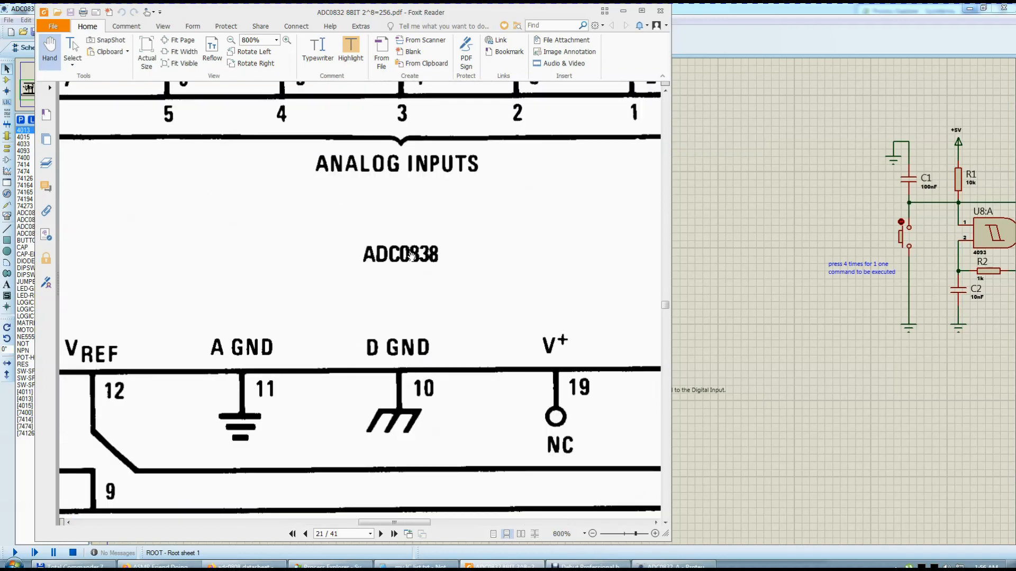
scroll(429, 272, "down", 5)
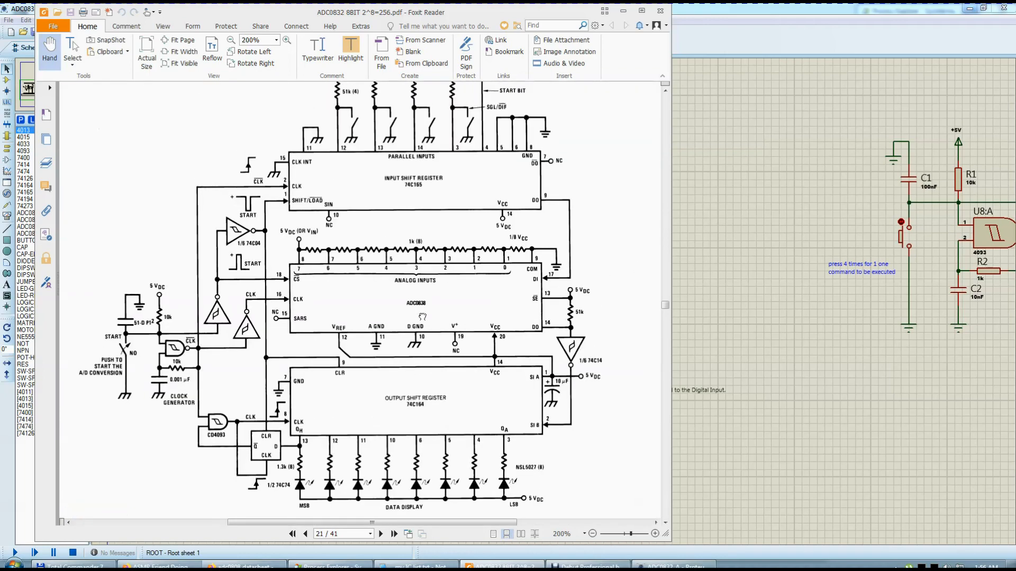
left_click_drag(454, 309, 440, 306)
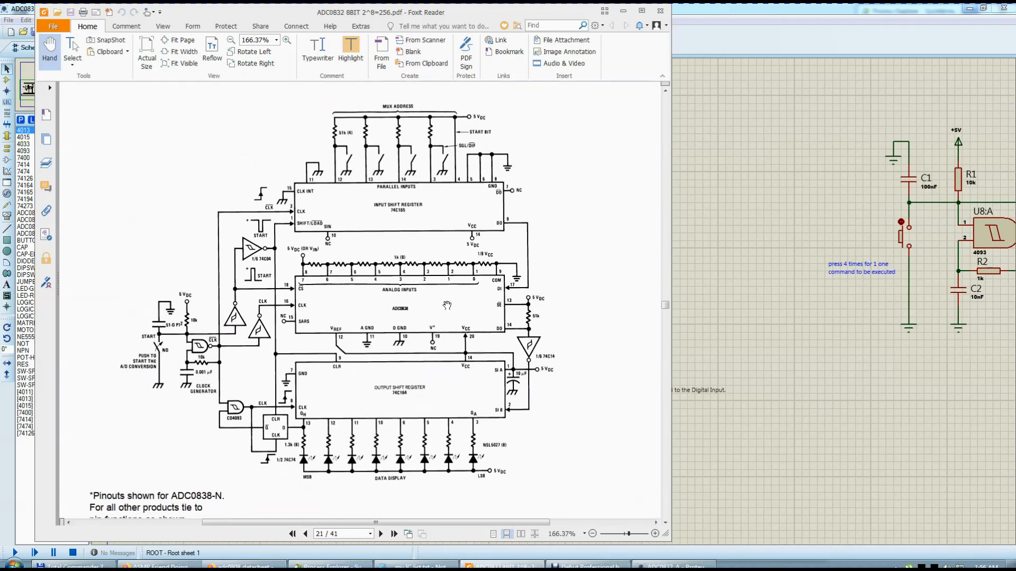
left_click_drag(563, 322, 564, 334)
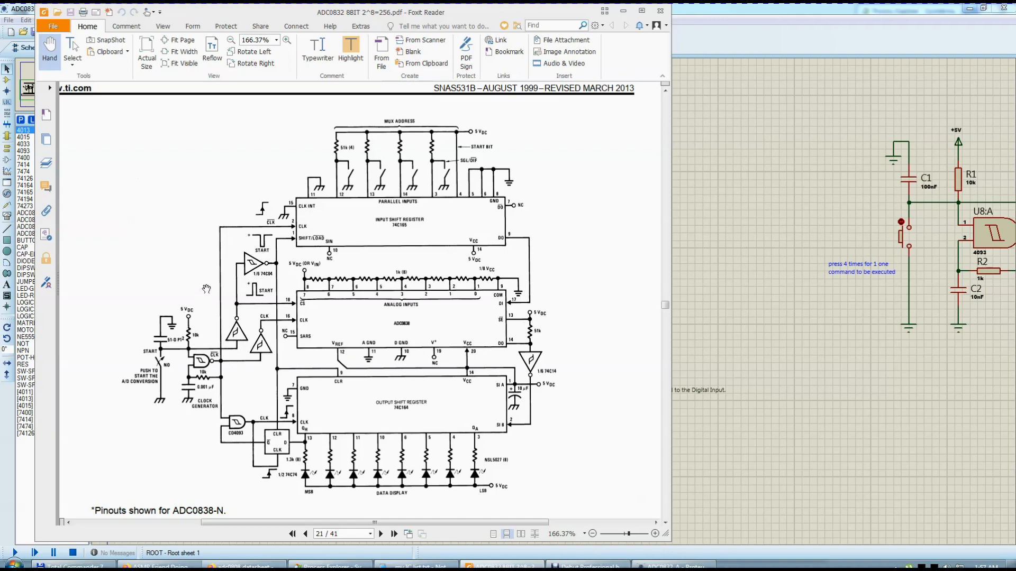
Box the start switch, clock generator and flip-flop section of Figure 30 in a screen capture, and discard the capture
key("Print")
left_click(661, 471)
left_click_drag(127, 214, 291, 490)
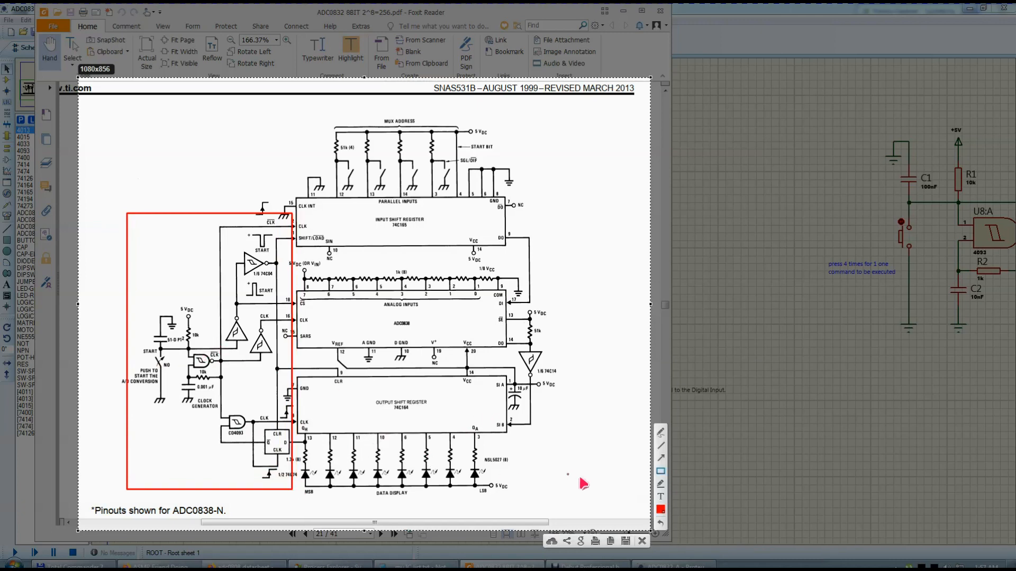
left_click(641, 540)
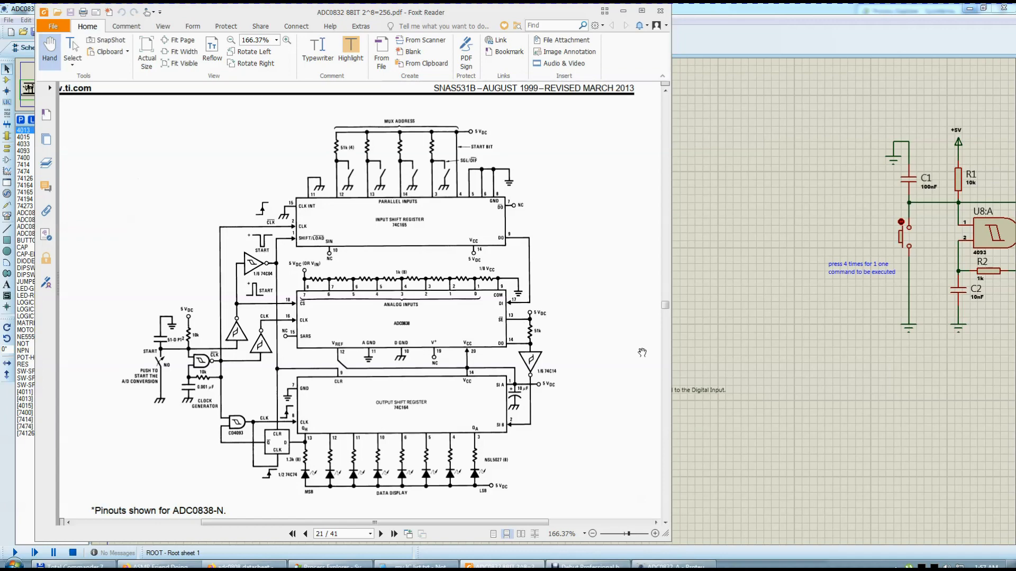
Compare the 74C164 output shift register in the datasheet's Figure 30 with U10 in the Proteus schematic
left_click(720, 332)
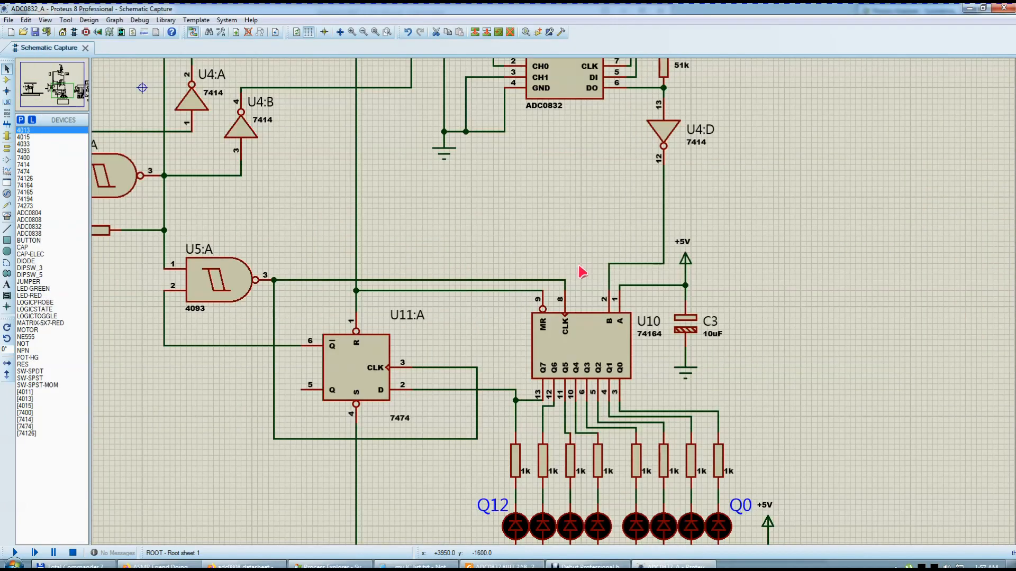
scroll(582, 269, "down", 1)
scroll(618, 339, "down", 1)
scroll(617, 338, "up", 2)
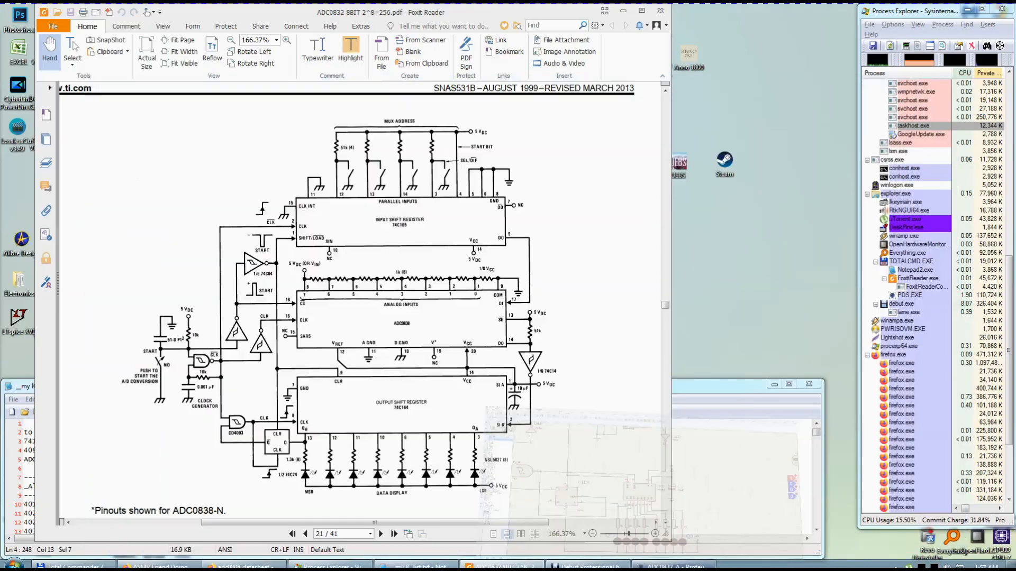
scroll(404, 385, "up", 3)
scroll(385, 360, "down", 1)
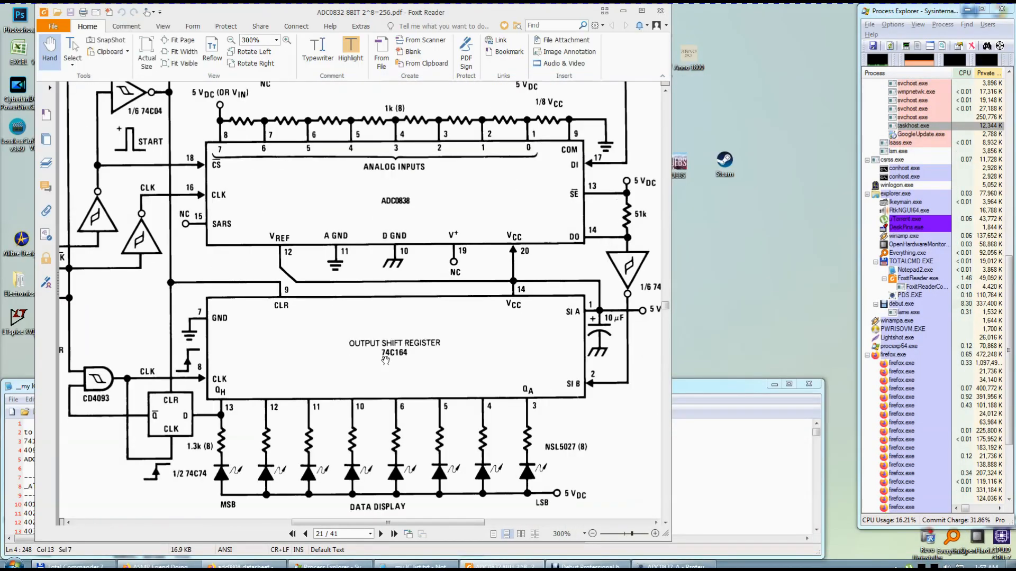
left_click(669, 565)
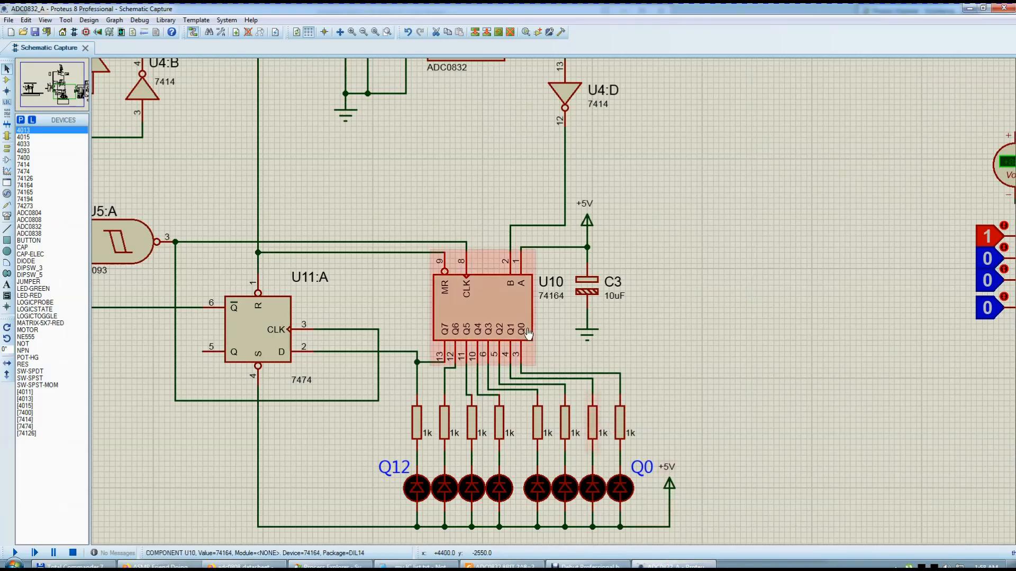
Compare U9 and the original 74165 IC in circuit A with the datasheet's 74C165 input shift register
scroll(561, 252, "down", 2)
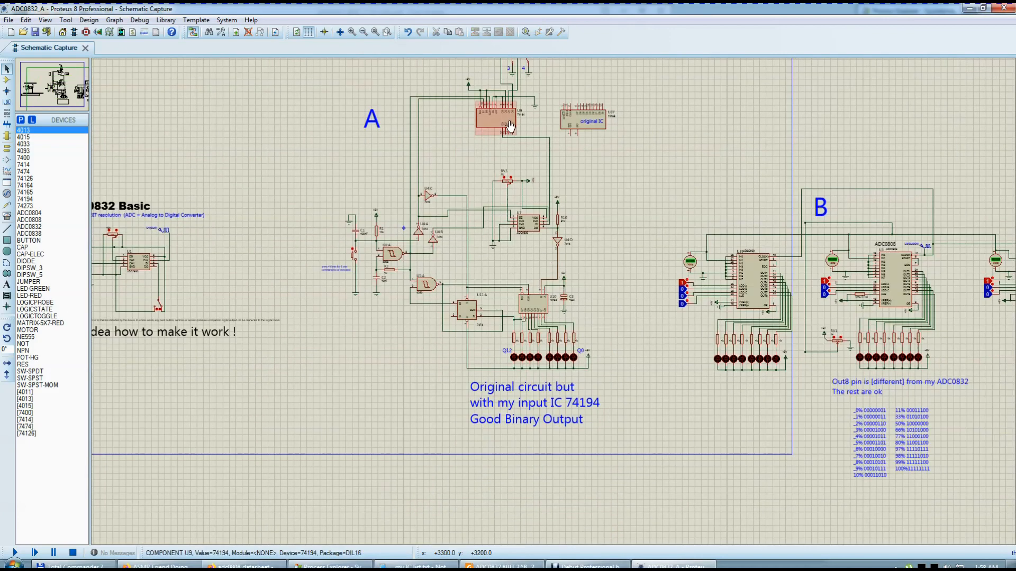
scroll(510, 125, "up", 3)
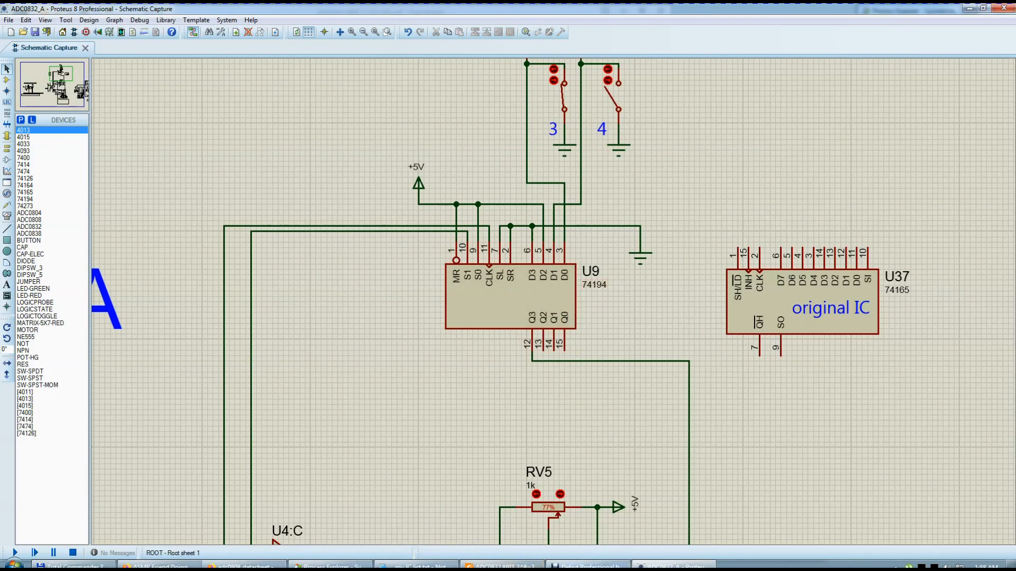
left_click(506, 565)
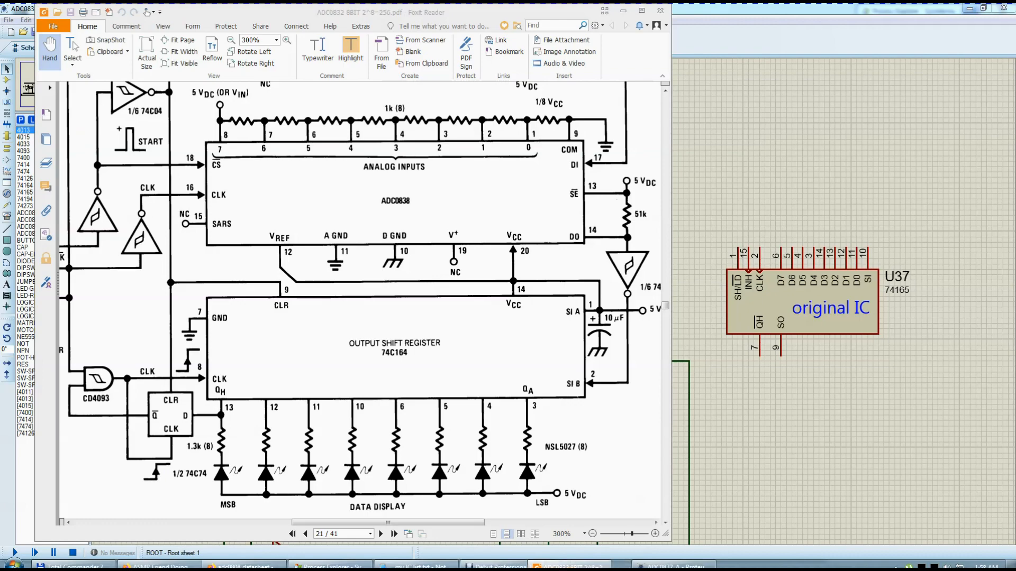
scroll(489, 355, "up", 3)
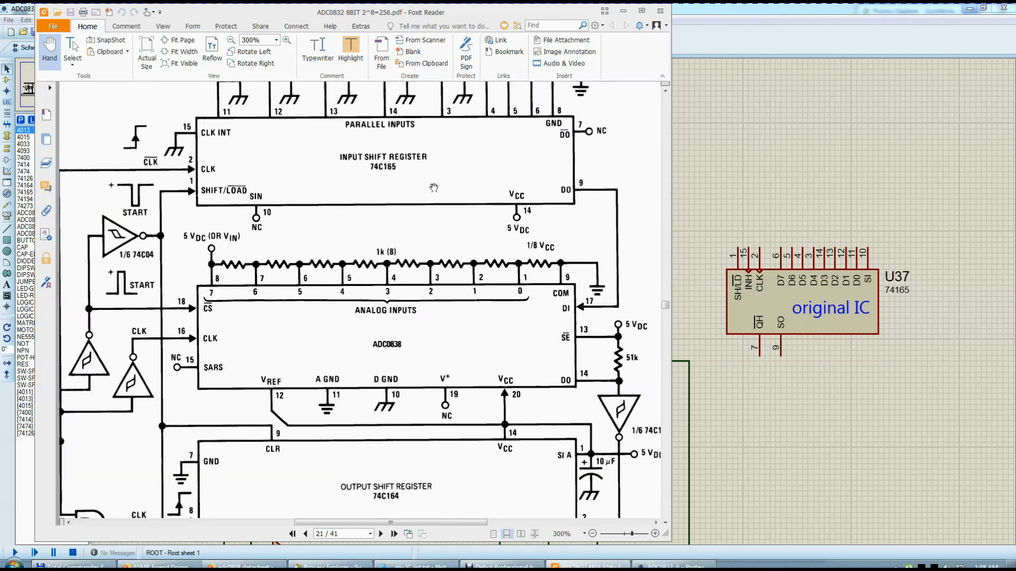
Return to the Proteus schematic, select U9, and survey all the circuit variants on the sheet
left_click(707, 237)
left_click(570, 307)
scroll(572, 311, "down", 3)
scroll(571, 311, "down", 2)
scroll(719, 197, "up", 5)
scroll(527, 290, "up", 2)
scroll(527, 290, "down", 5)
scroll(465, 284, "up", 1)
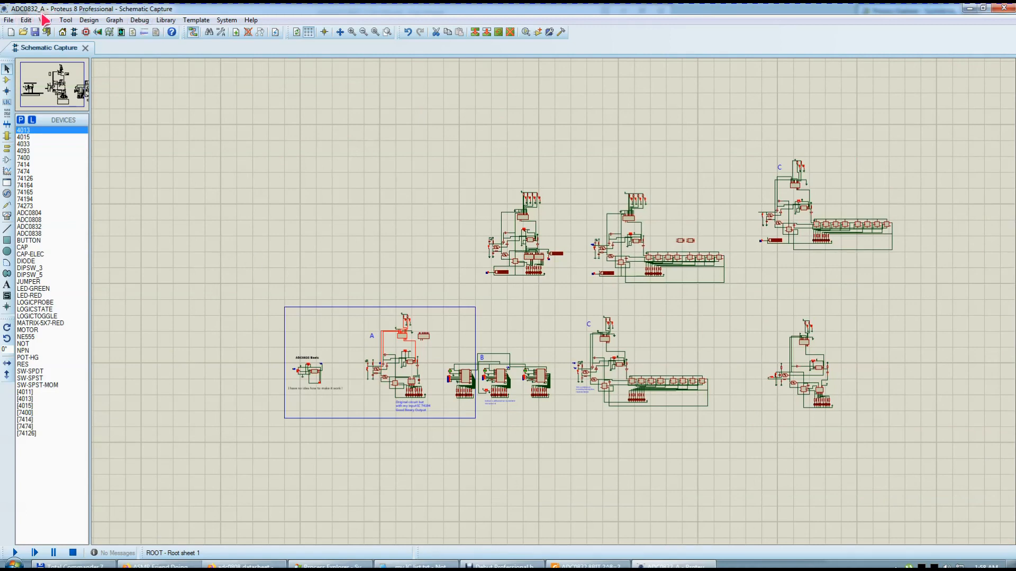
Switch to Total Commander and mark the ADC0832_A, ADC0832_B, ADC0832_C and ADC0832_D with arduino project files
left_click(72, 566)
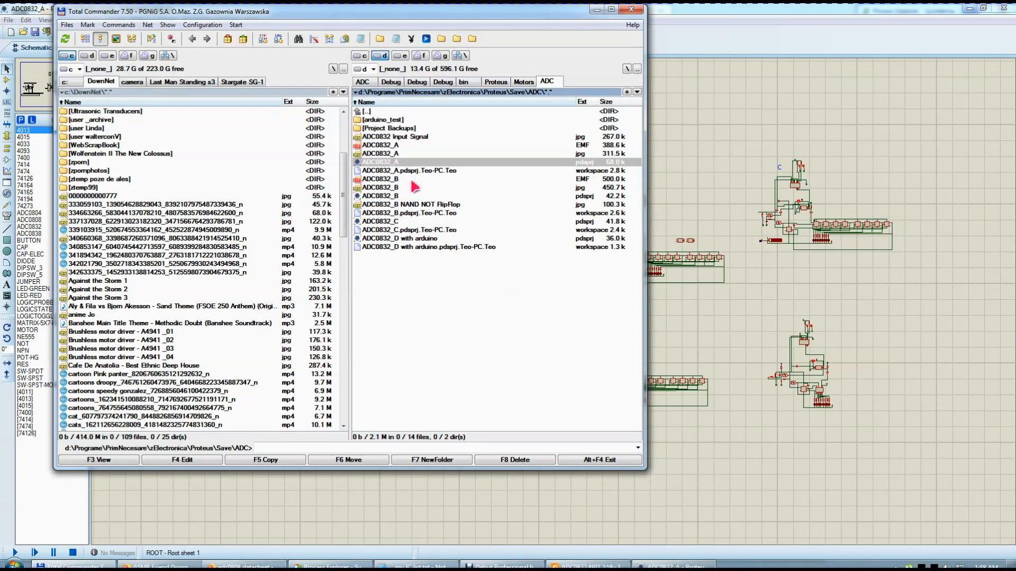
left_click(407, 196, "ctrl")
left_click(409, 221, "ctrl")
left_click(410, 238, "ctrl")
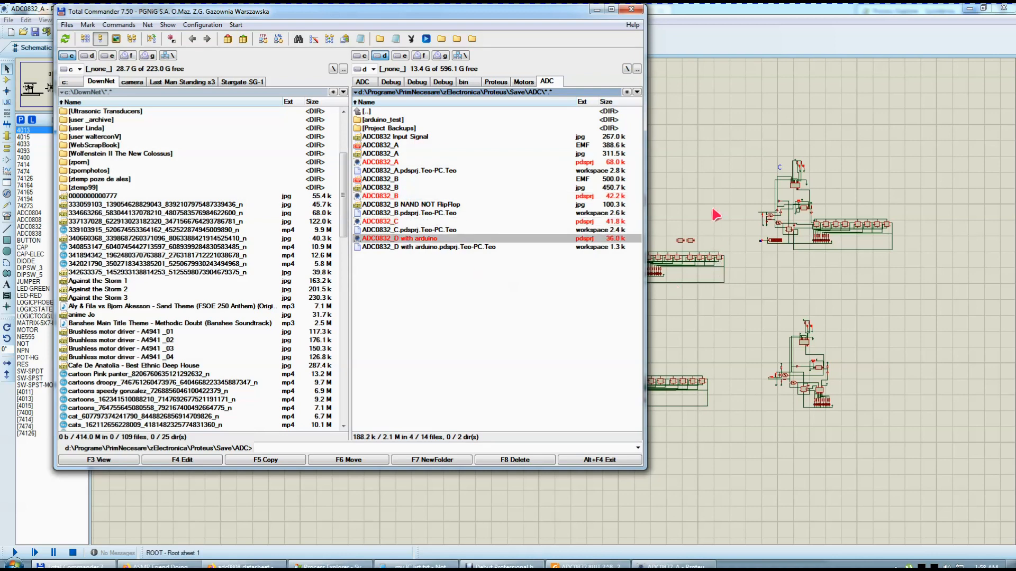
Return to the Proteus schematic and view the original 74165 IC, U37, beside U9, checking the datasheet briefly
left_click(693, 180)
scroll(472, 329, "up", 5)
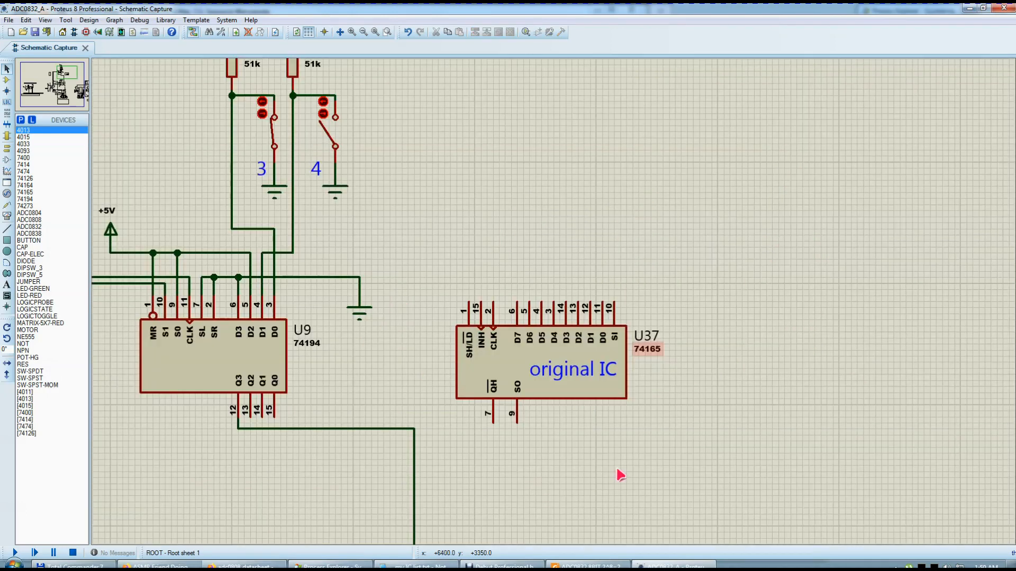
left_click(572, 566)
key("alt+Tab")
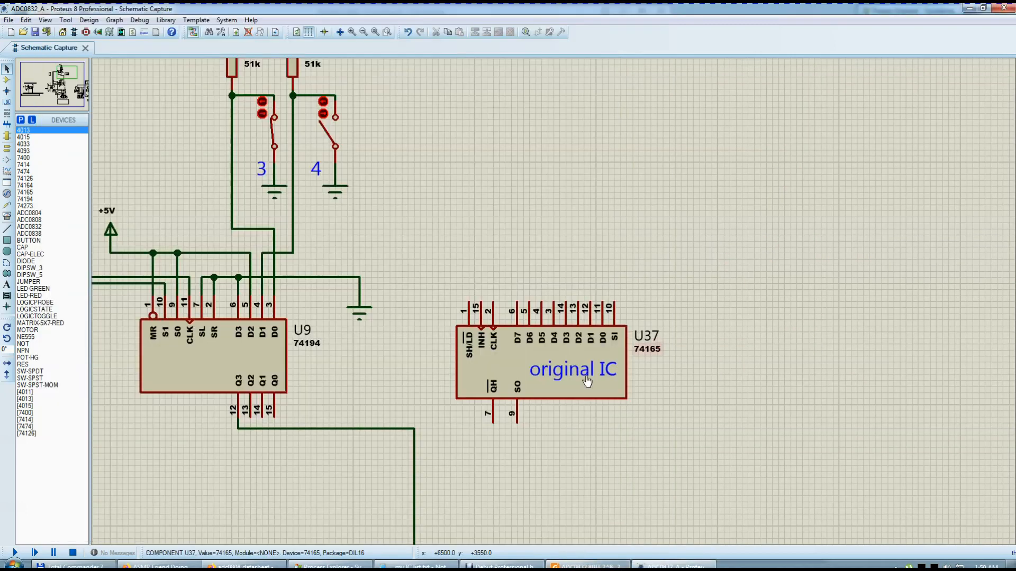
Highlight the 74194 U9 with its connected wires in circuit A, and clear the selection
left_click(271, 354)
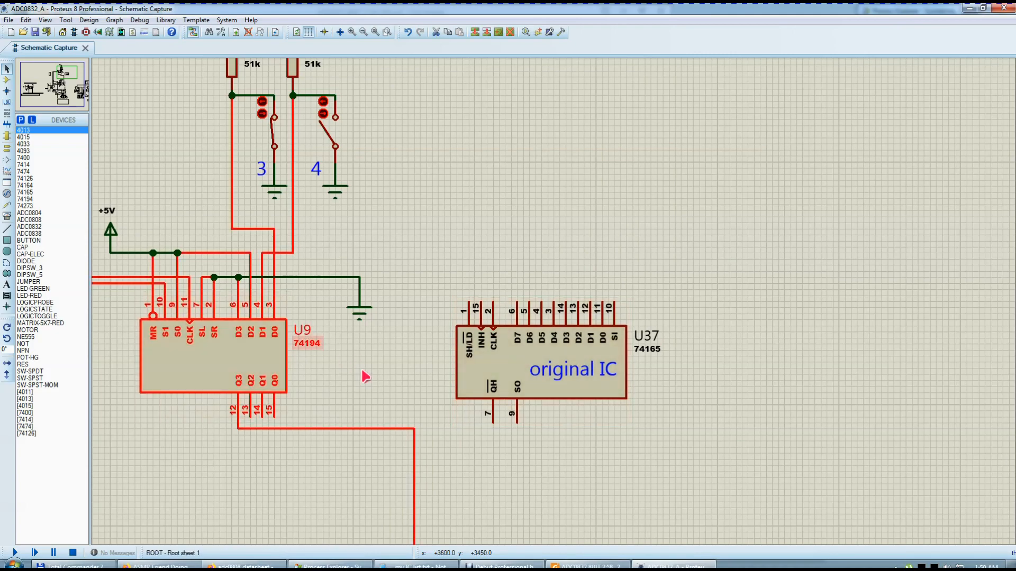
left_click(338, 351)
scroll(461, 325, "down", 1)
scroll(557, 308, "up", 1)
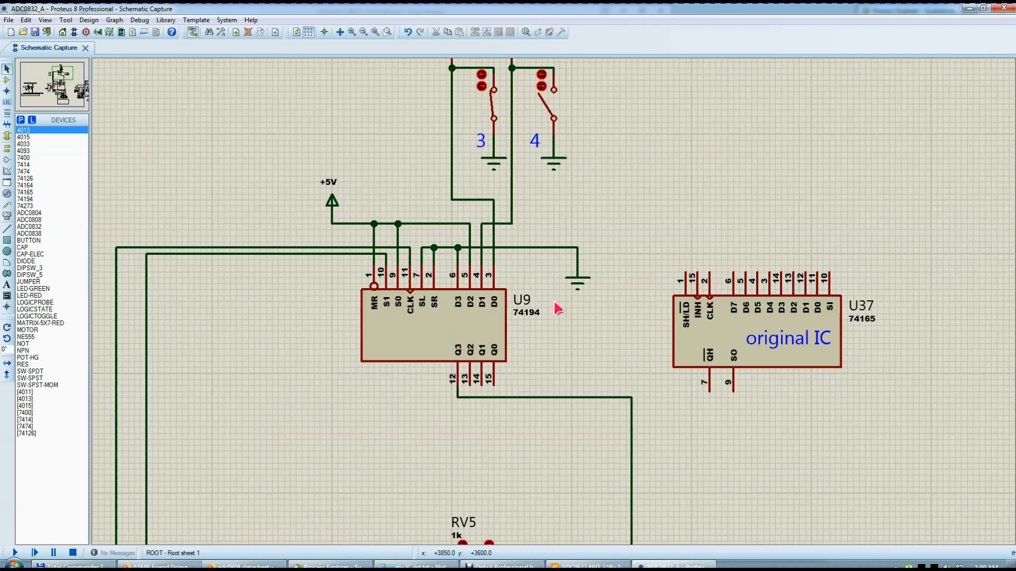
left_click(503, 333)
scroll(555, 318, "down", 1)
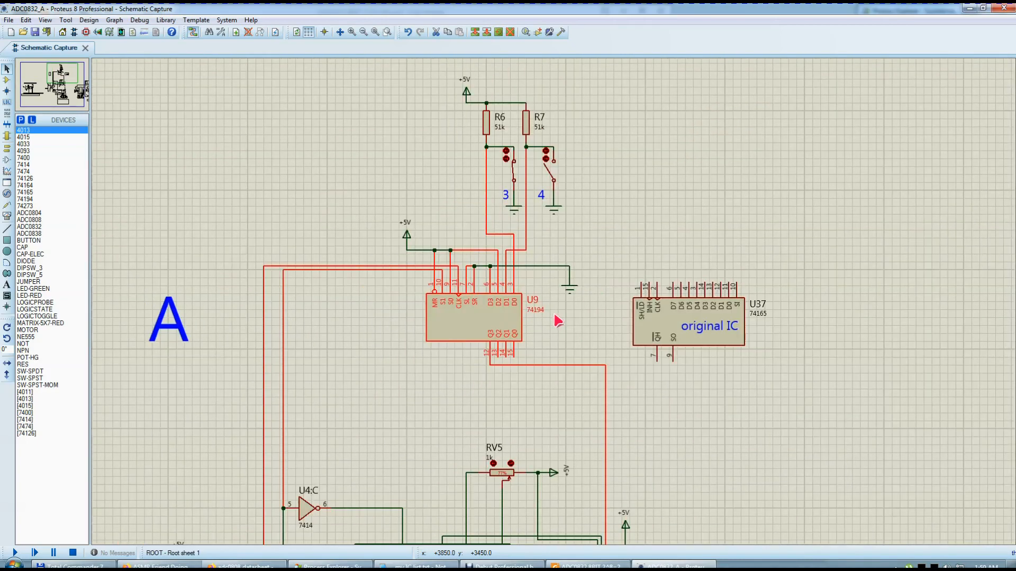
left_click(580, 249)
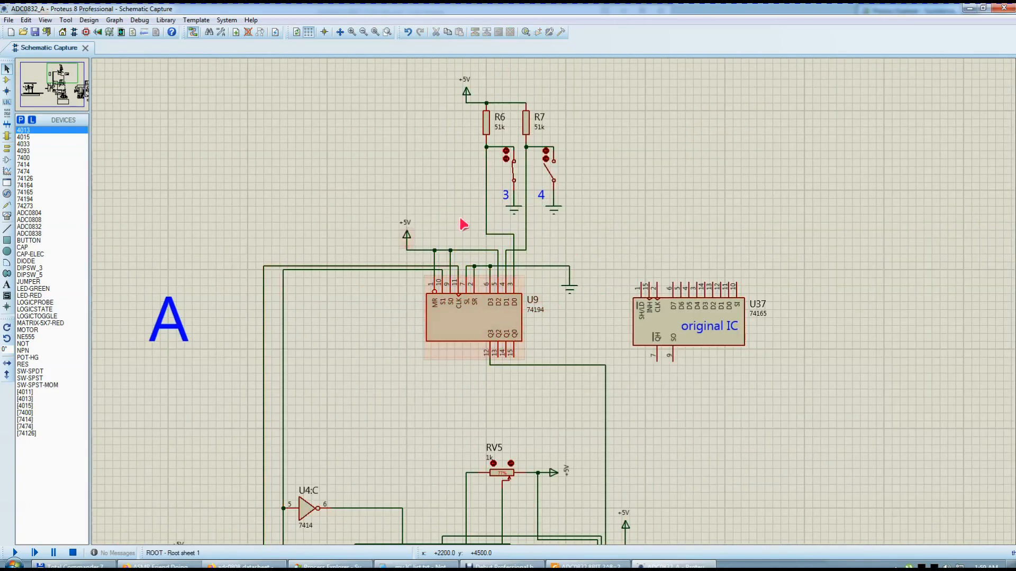
Box-select the R6, R7 and switch 3 and 4 network above U9, inspect U9's data inputs, and clear the selection
left_click_drag(354, 78, 635, 256)
scroll(550, 299, "up", 1)
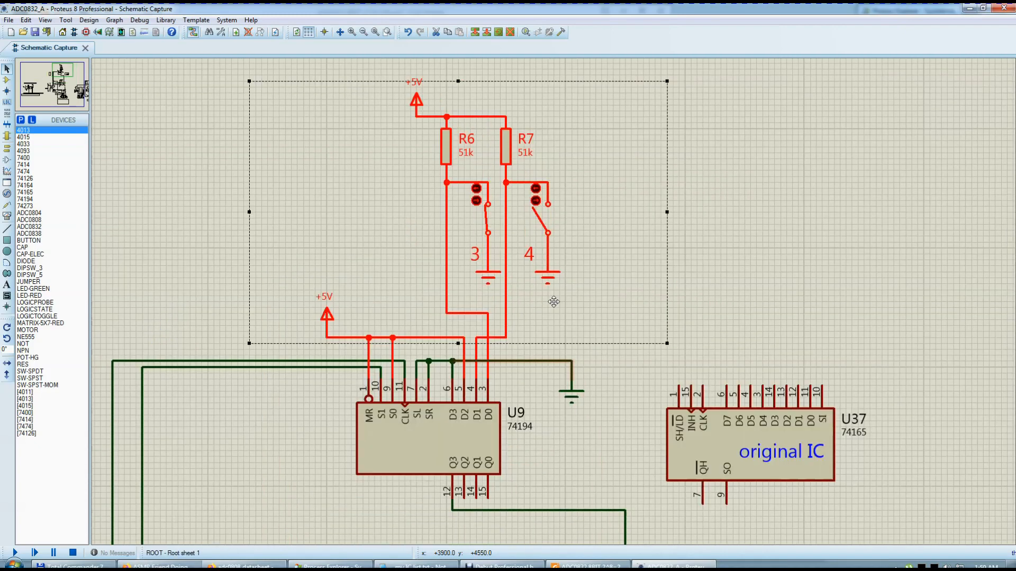
left_click(544, 392)
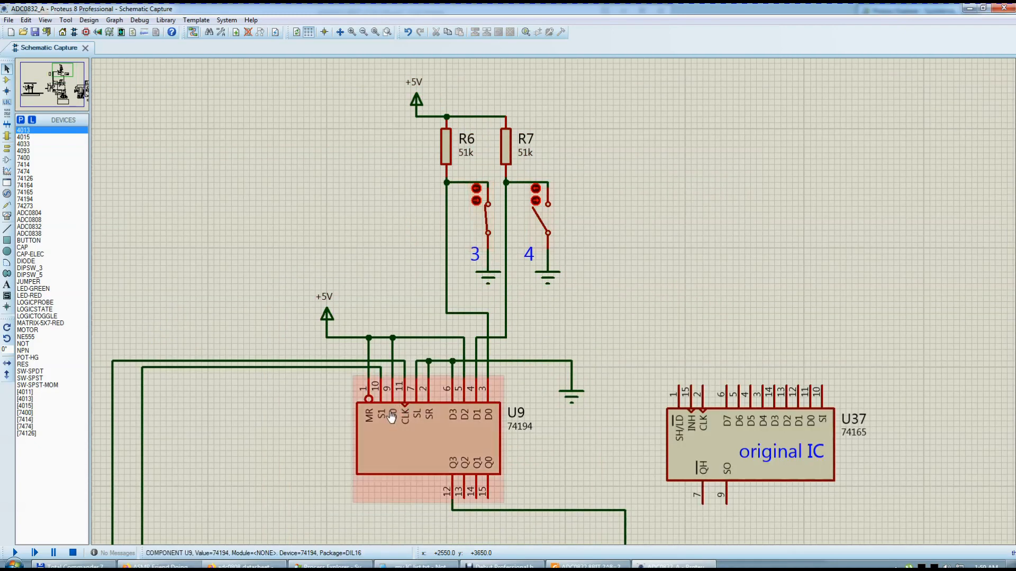
scroll(455, 420, "up", 1)
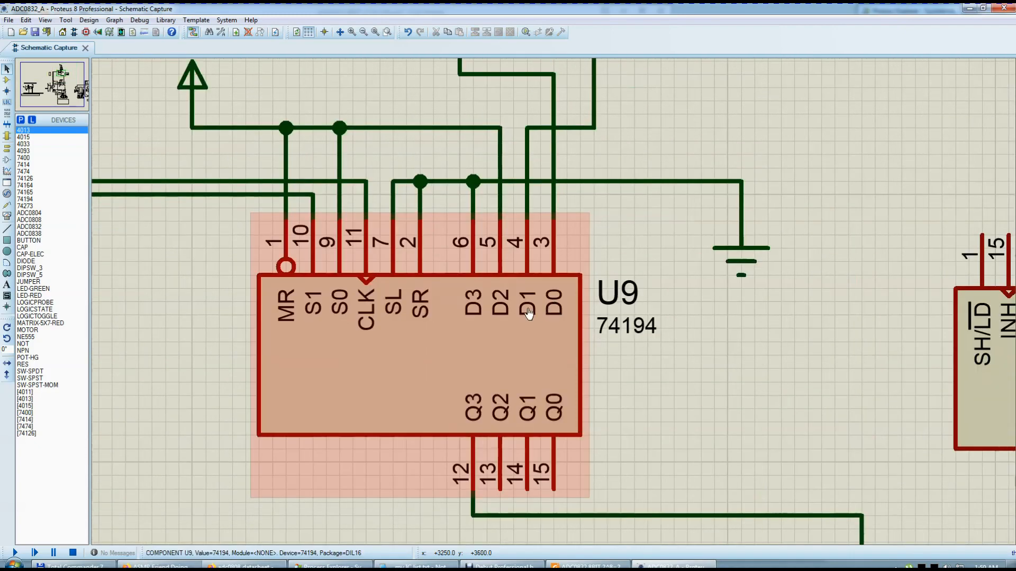
scroll(532, 309, "down", 2)
scroll(532, 309, "down", 1)
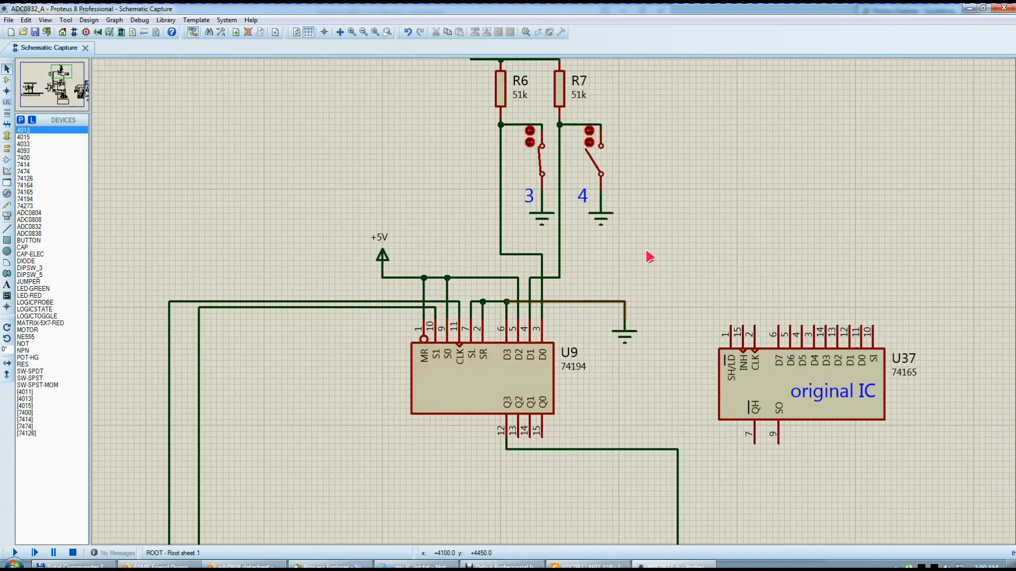
scroll(624, 262, "up", 1)
left_click_drag(617, 262, 475, 107)
left_click(589, 291)
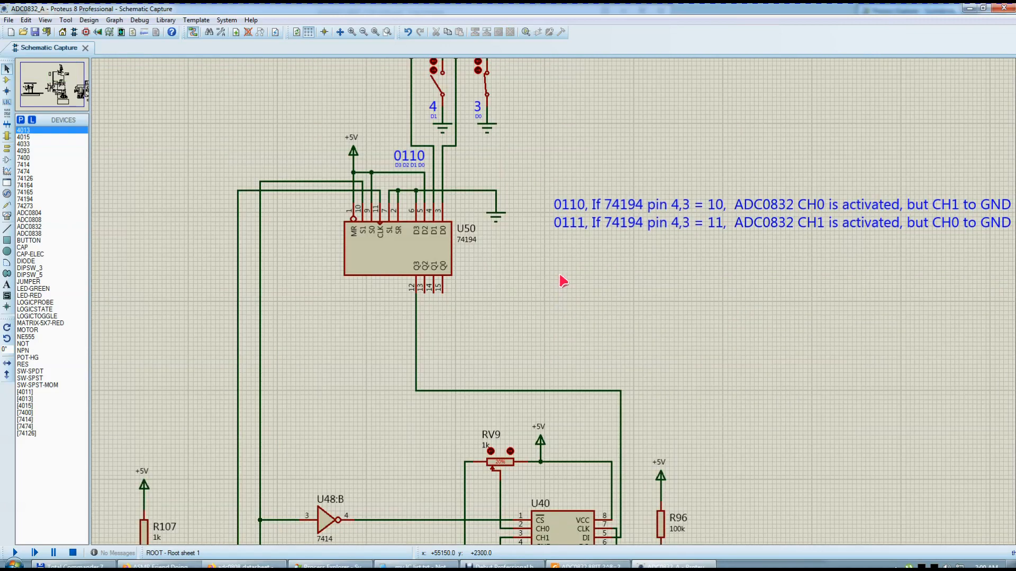
Examine the 0110 code with its D3 to D0 labels and the switch inputs above the 74194 U50
scroll(499, 140, "up", 1)
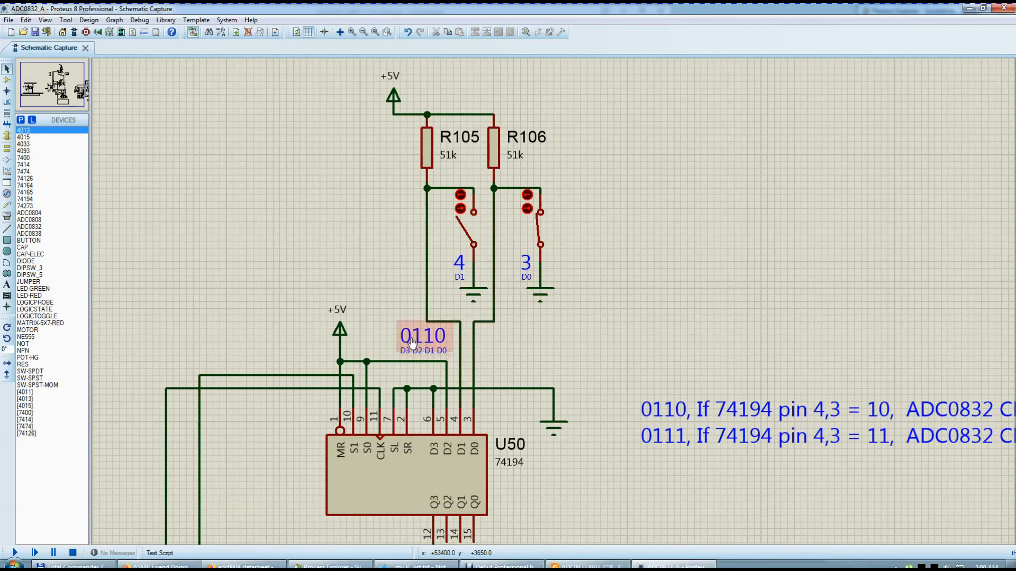
scroll(442, 346, "up", 1)
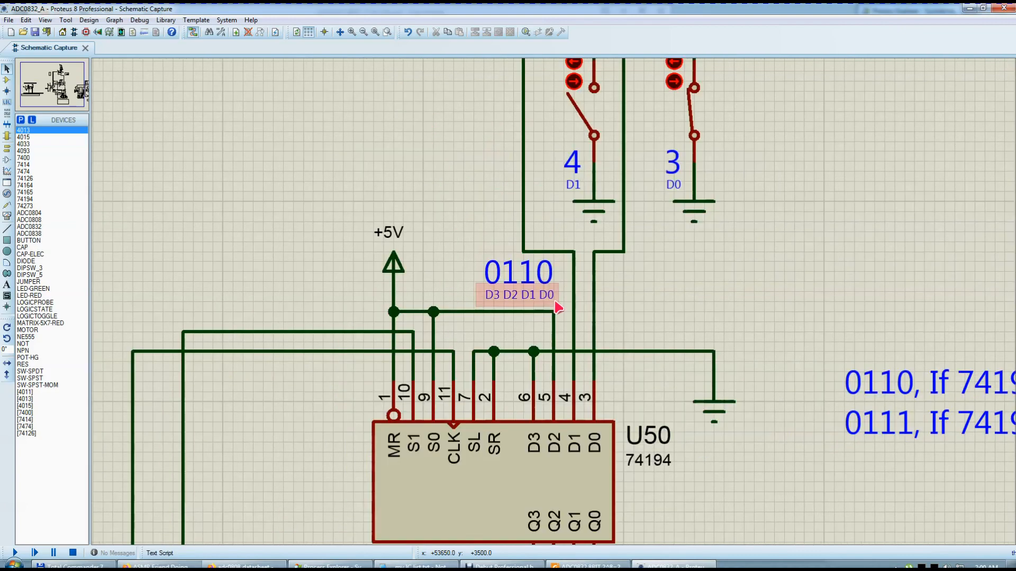
scroll(588, 297, "down", 1)
scroll(588, 297, "down", 1)
scroll(629, 225, "up", 1)
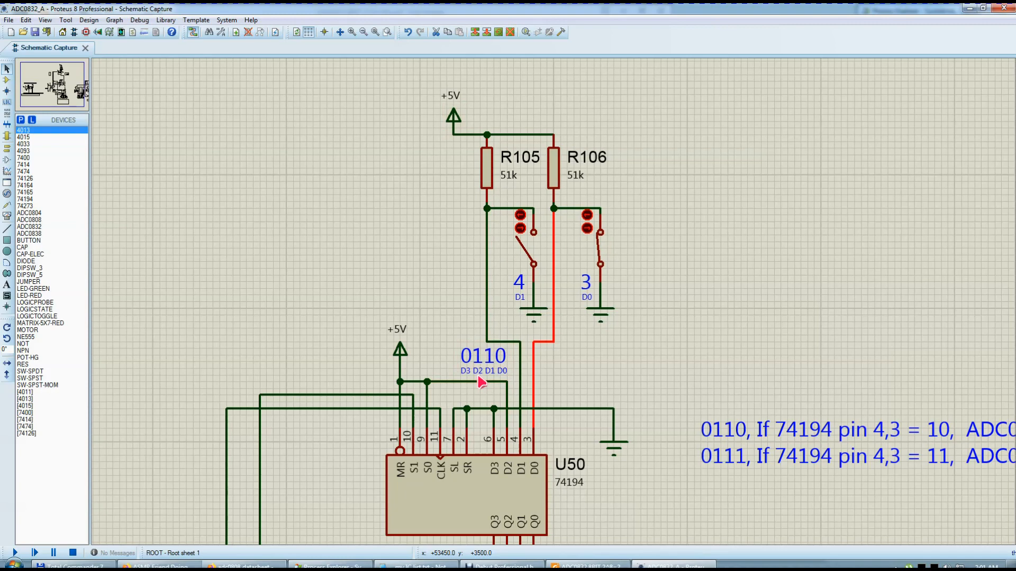
Highlight the +5V wire feeding the D2 input of the 74194 U50, and clear the selection
left_click(507, 390)
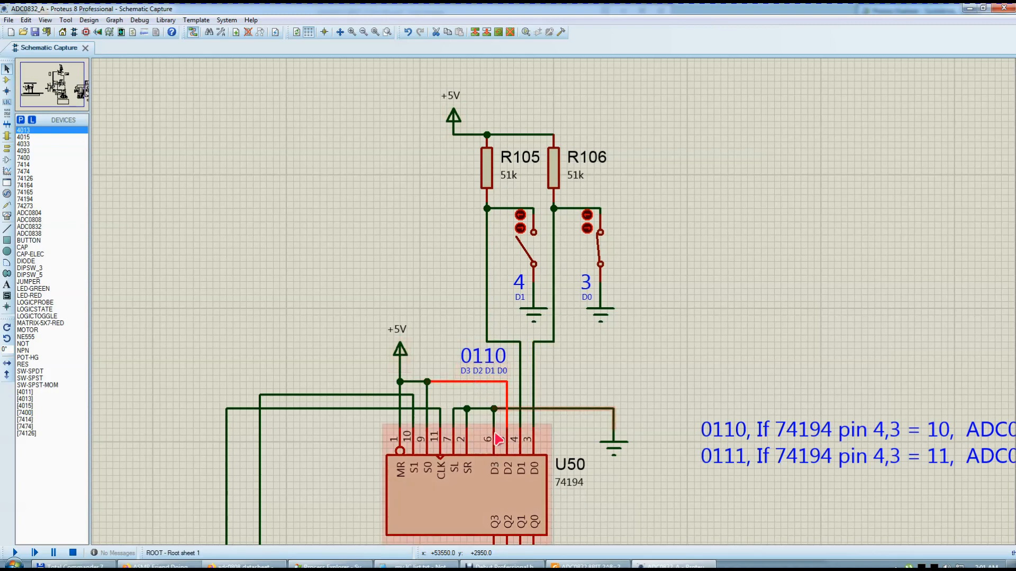
left_click(560, 365)
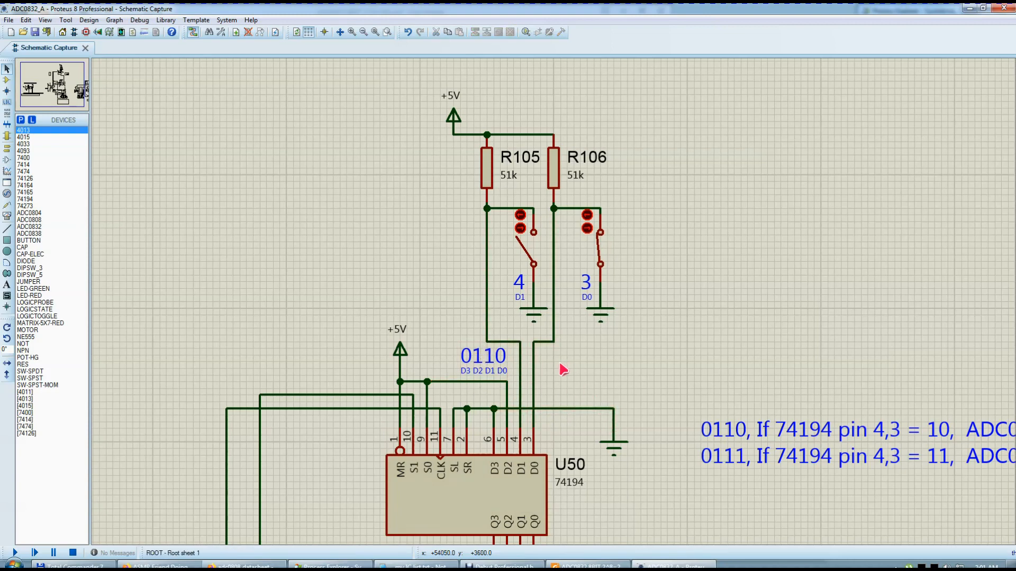
scroll(559, 344, "down", 3)
scroll(555, 328, "up", 3)
scroll(555, 307, "down", 1)
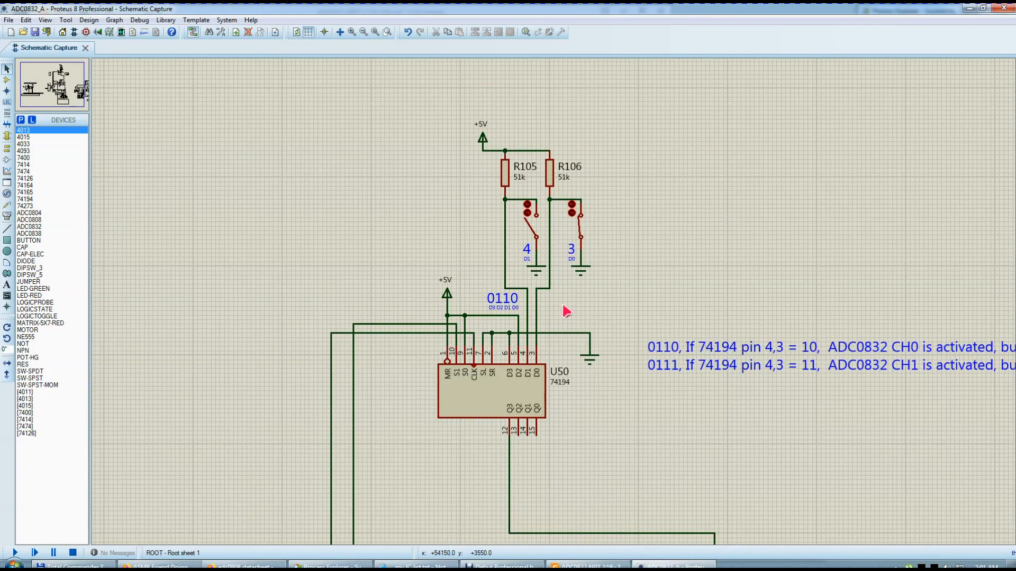
Box-select the LED row with its resistors below the shift register U51, and clear the selection
scroll(567, 293, "down", 5)
scroll(553, 301, "up", 4)
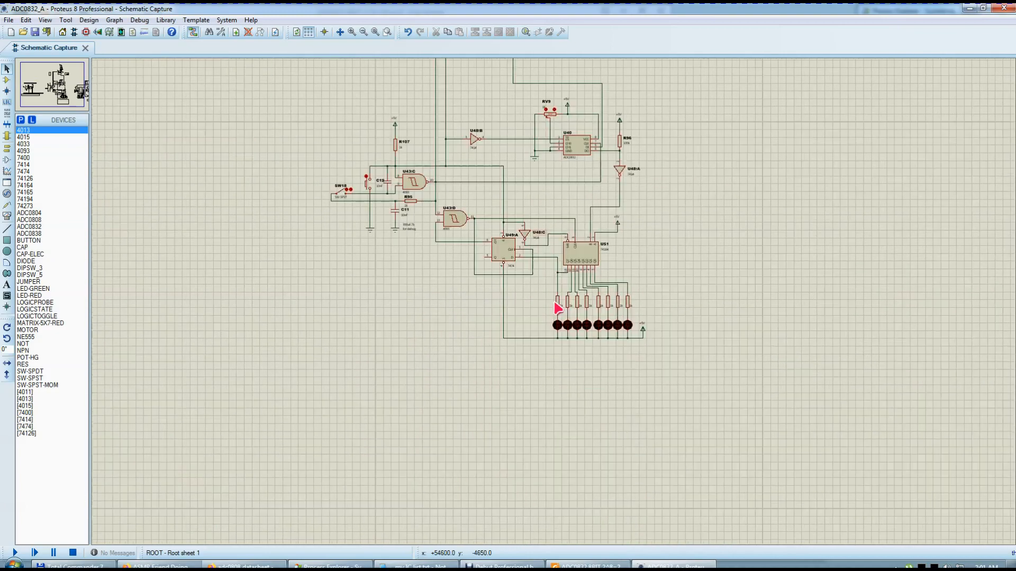
left_click_drag(545, 290, 704, 379)
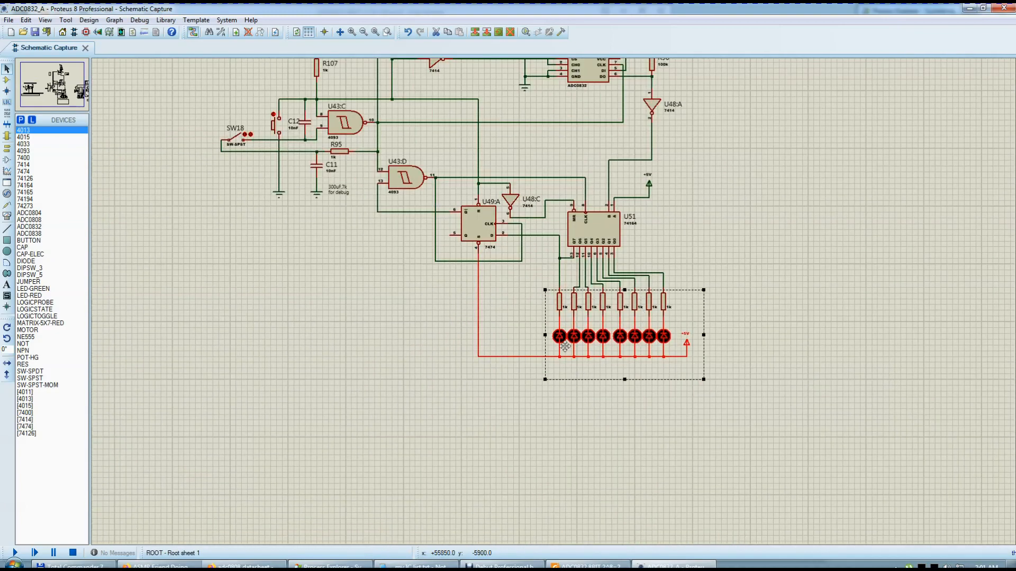
left_click(595, 402)
left_click_drag(713, 305, 519, 388)
left_click(487, 389)
Box-select the clock generator section around U43:C and U43:D, and switch to Foxit Reader to view the datasheet's clock generator up close
scroll(508, 356, "down", 4)
scroll(553, 306, "up", 4)
left_click_drag(271, 190, 530, 426)
key("alt+Tab")
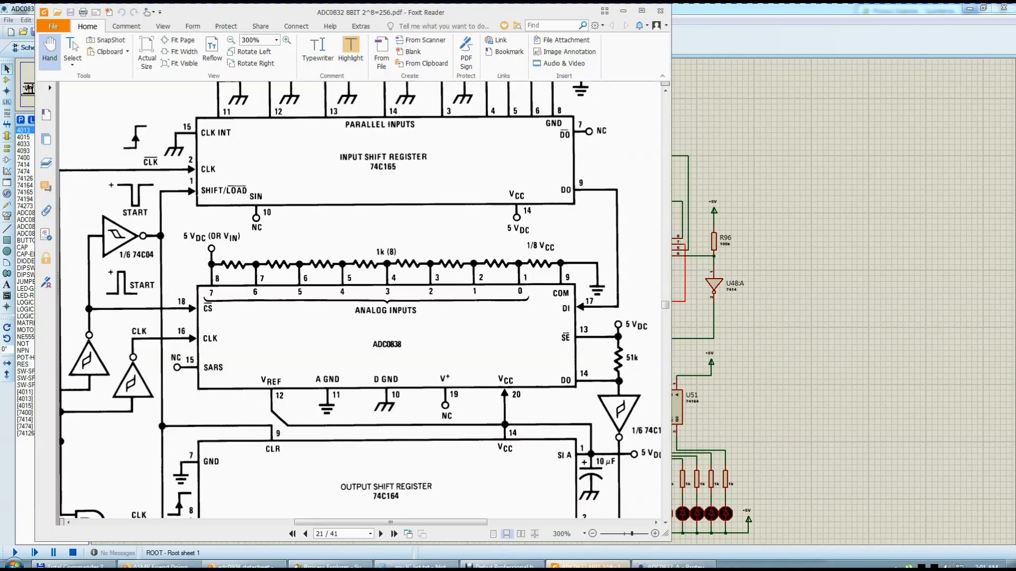
scroll(338, 358, "down", 4, "ctrl")
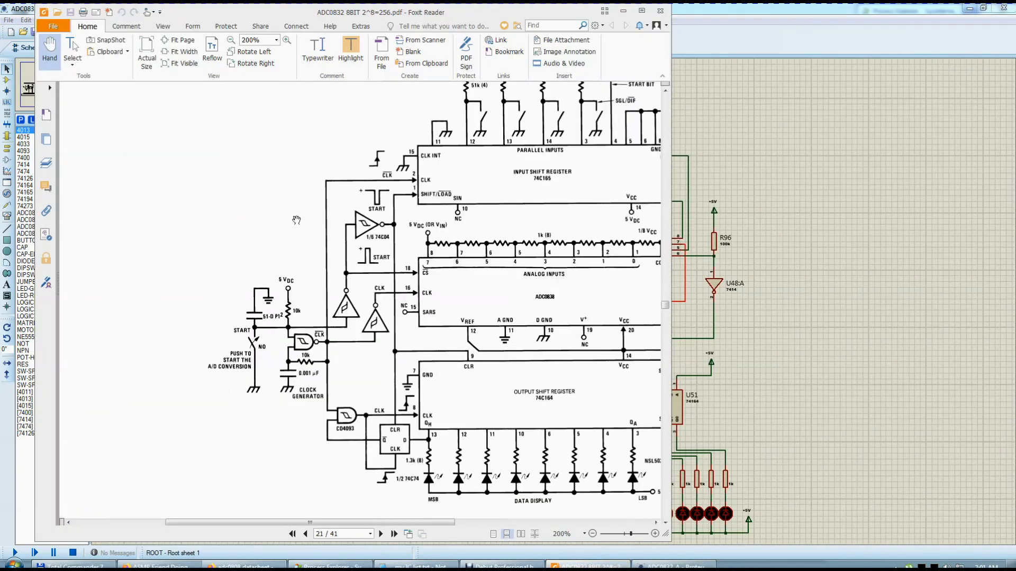
scroll(321, 290, "up", 4, "ctrl")
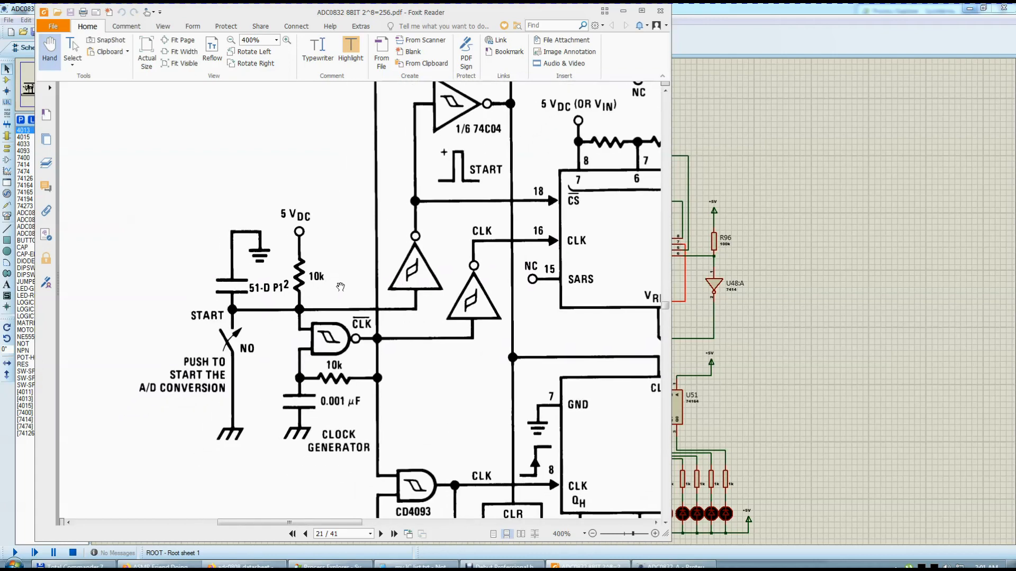
Capture the datasheet window, mark the three ground symbols around the START switch and clock generator with red arrows, and discard the capture
key("F1")
mouse_move(6, 15)
left_mouse_down()
mouse_move(577, 441)
mouse_move(672, 537)
left_mouse_up()
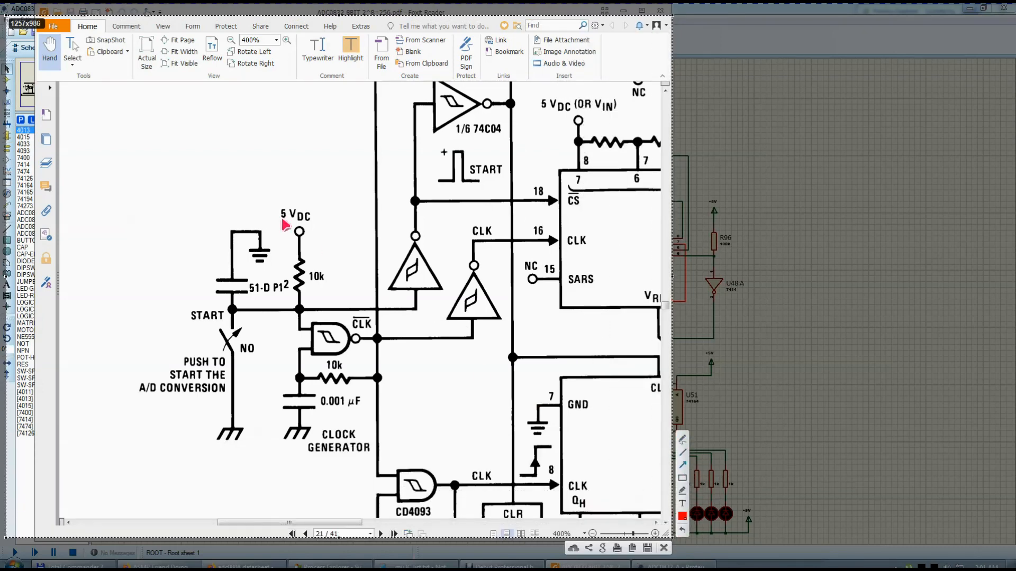
left_click_drag(259, 168, 260, 225)
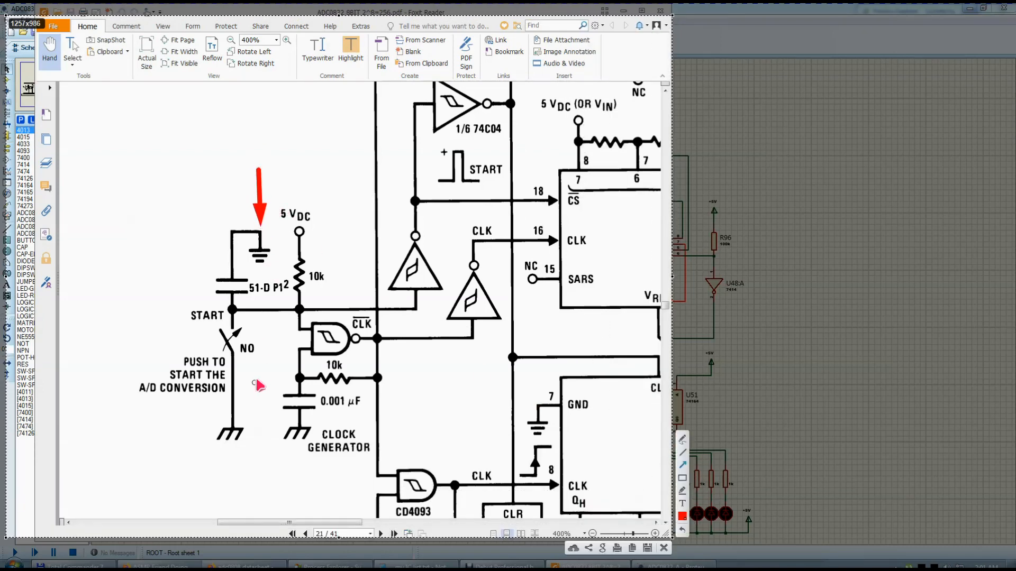
left_click_drag(274, 495, 243, 435)
left_click_drag(311, 498, 291, 441)
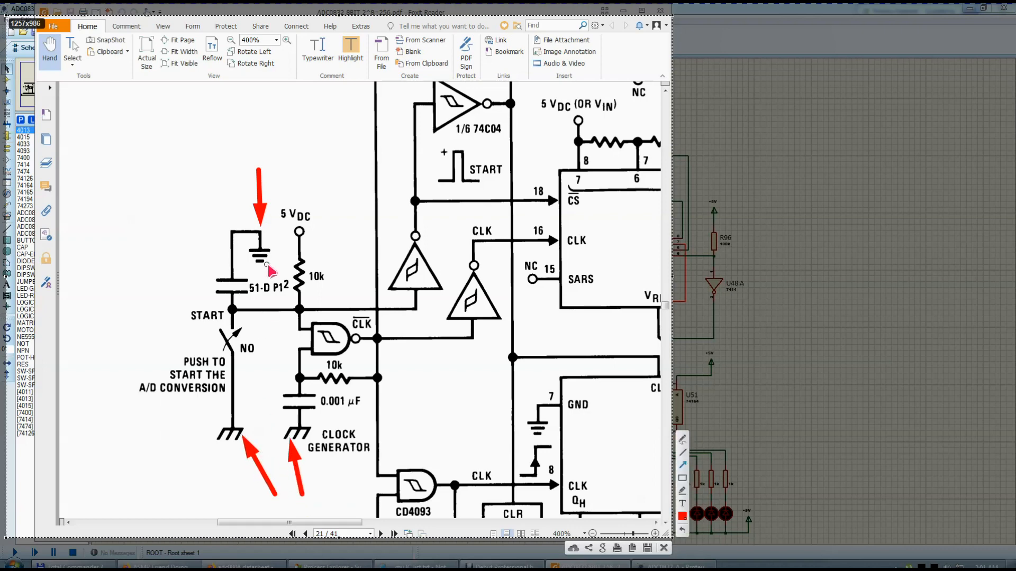
left_click(663, 550)
Examine the ground symbols around the START switch and clock generator in the datasheet figure up close
left_click_drag(416, 377, 295, 378)
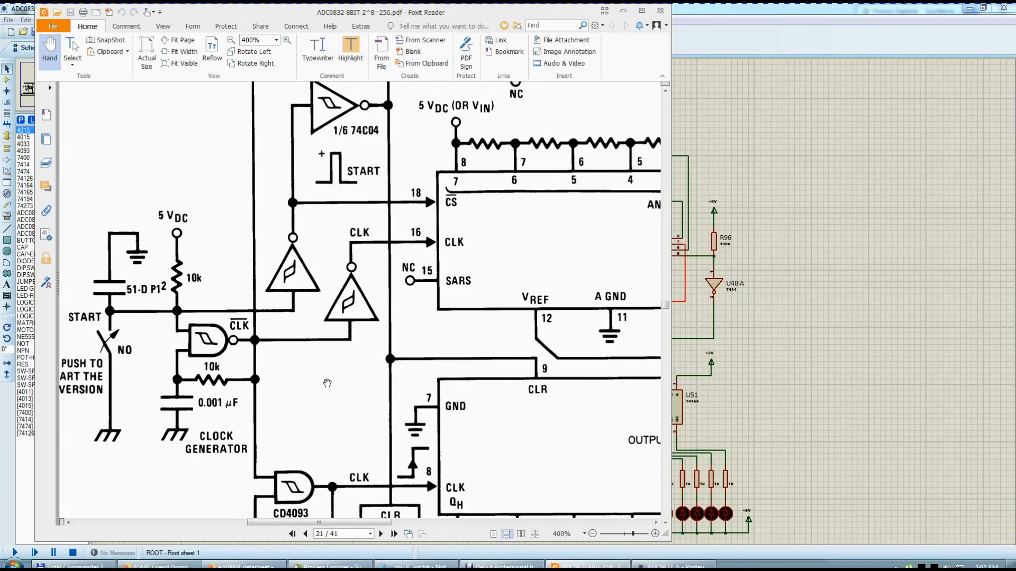
left_click_drag(392, 363, 440, 368)
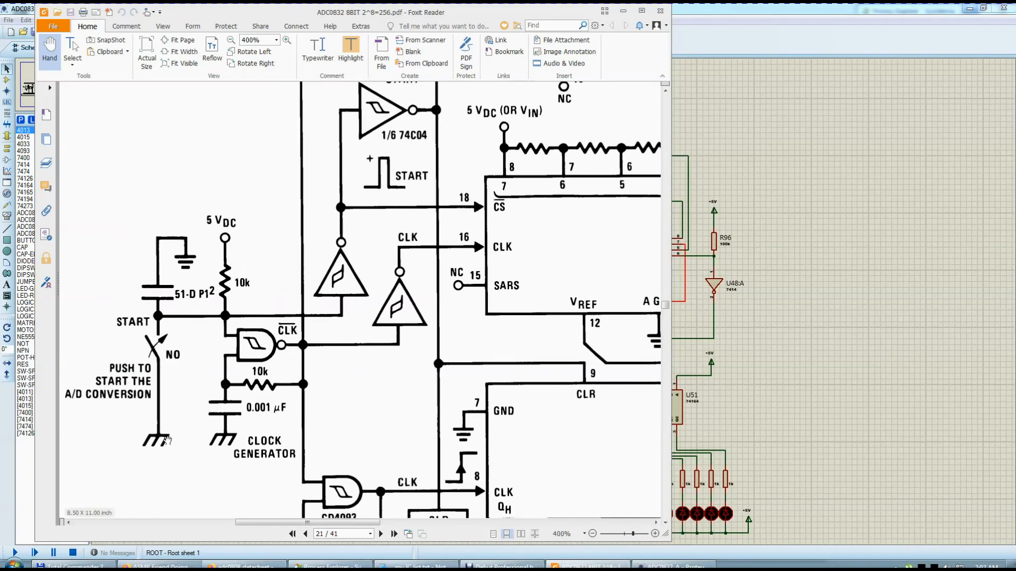
left_click_drag(204, 426, 206, 431)
left_click_drag(402, 444, 345, 437)
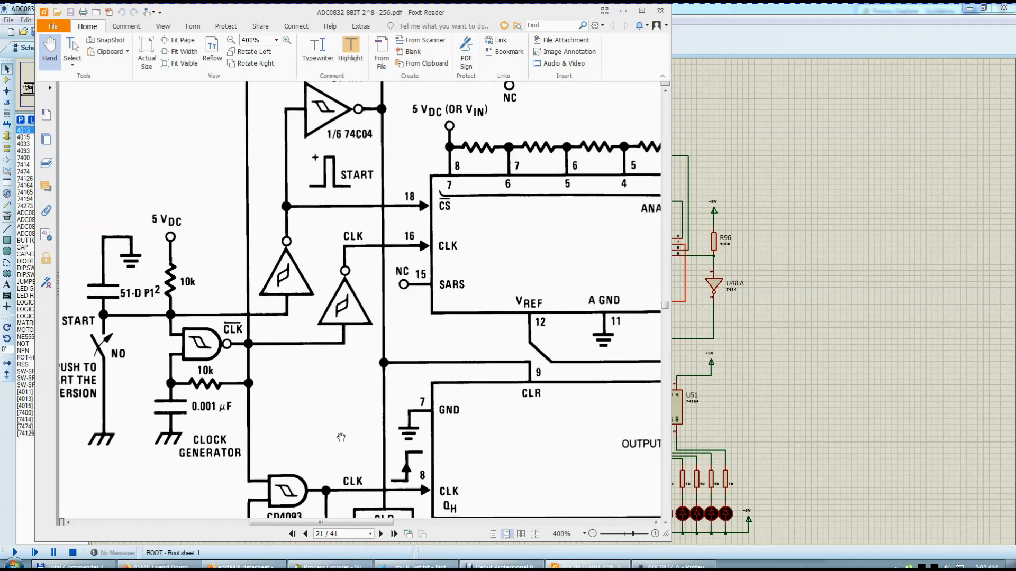
scroll(336, 437, "down", 2)
scroll(356, 426, "up", 2)
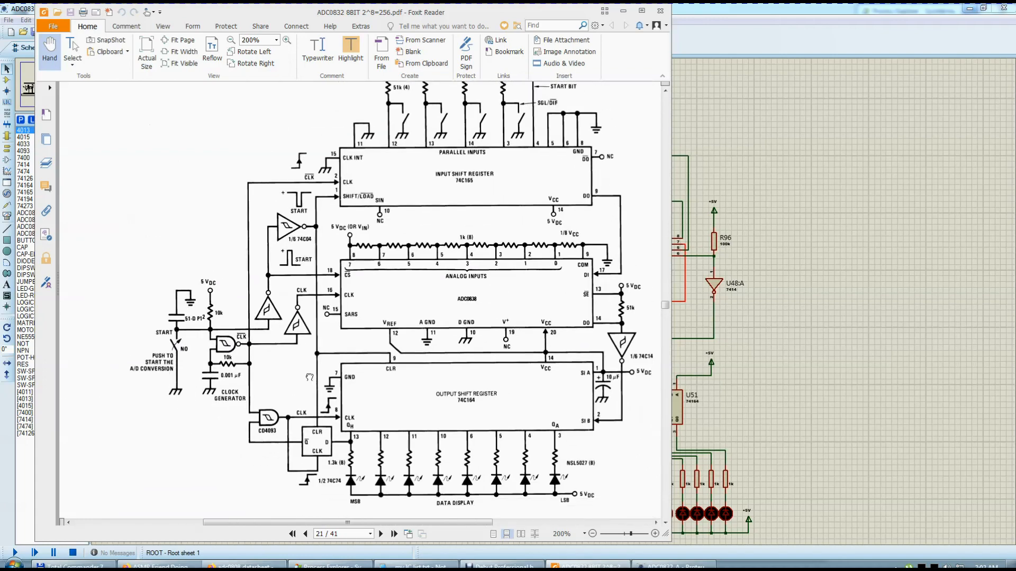
scroll(185, 382, "up", 2)
left_click_drag(185, 382, 352, 395)
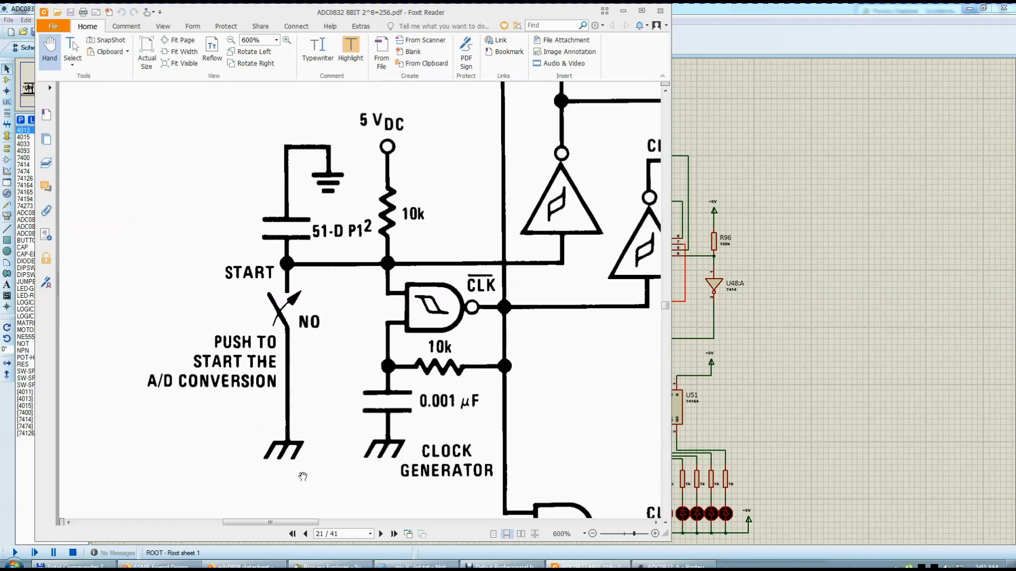
Compare the ground symbols across the datasheet's full circuit, from the input shift register to the output shift register
scroll(260, 363, "down", 2)
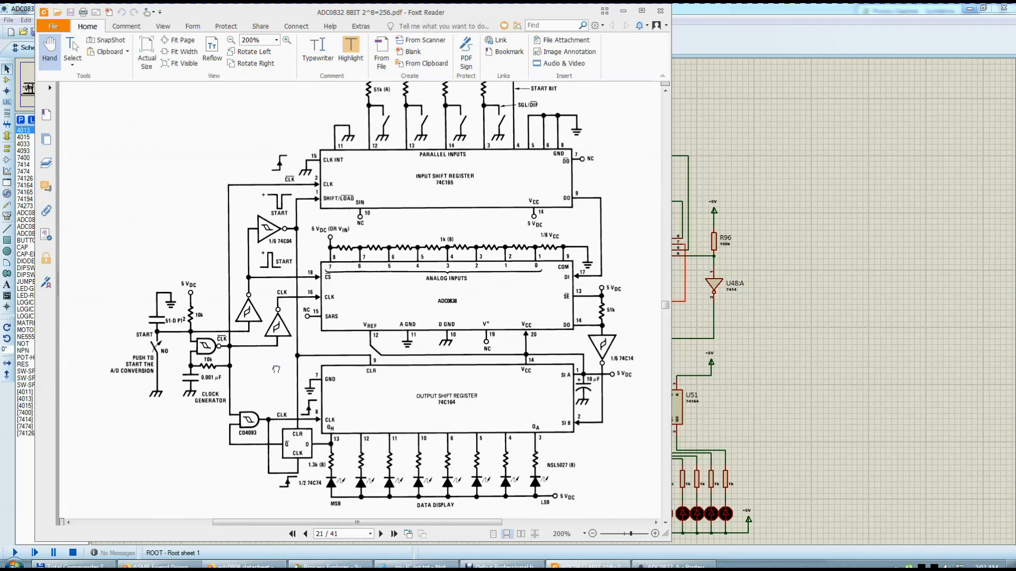
scroll(294, 161, "up", 2)
scroll(288, 214, "down", 2)
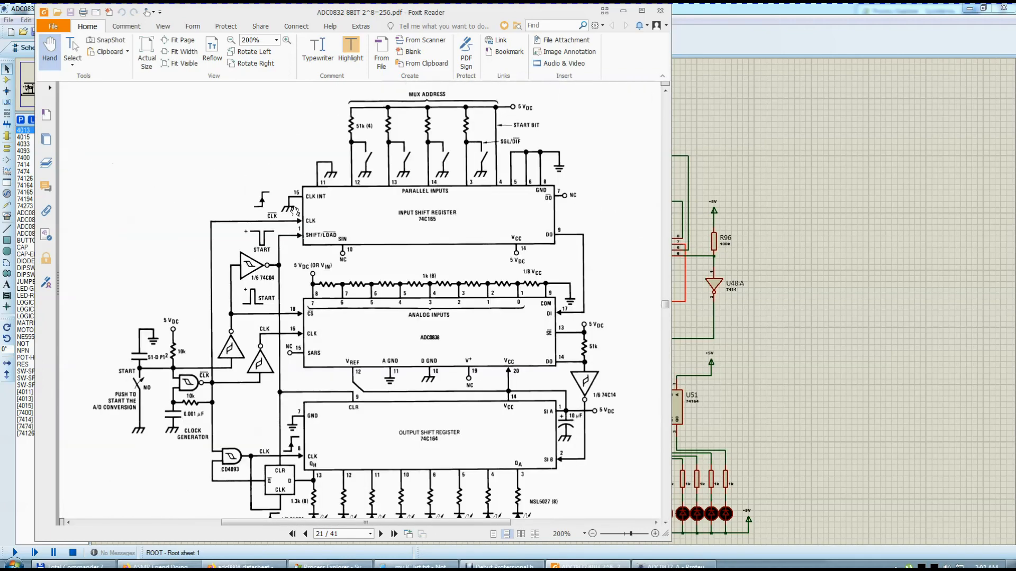
scroll(371, 185, "down", 1)
scroll(576, 374, "up", 3)
scroll(534, 382, "down", 3)
left_click_drag(396, 379, 417, 402)
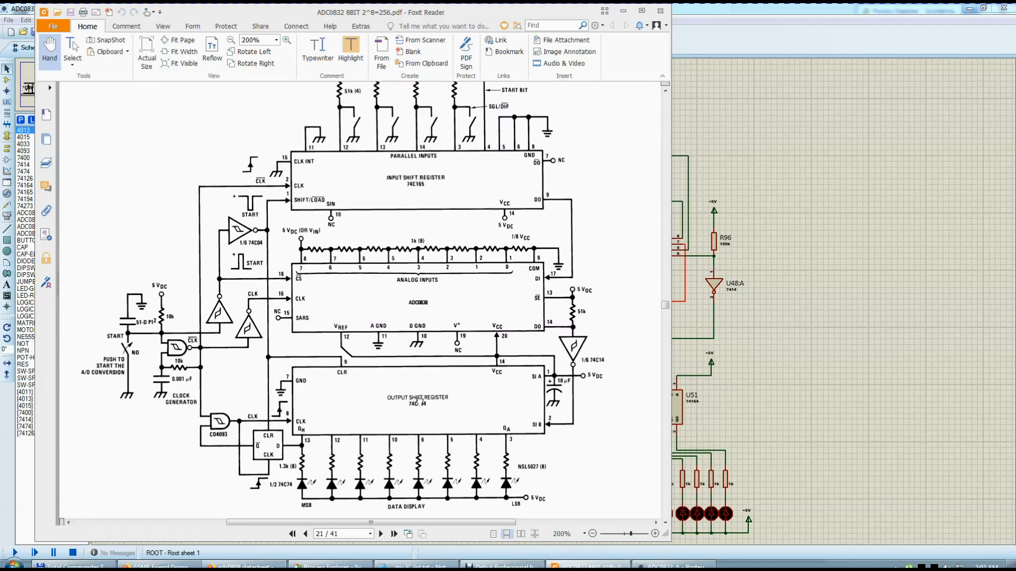
Switch back to Proteus, clear the selection, and view the ADC0808 U3 in circuit B
left_click(757, 366)
left_click(593, 345)
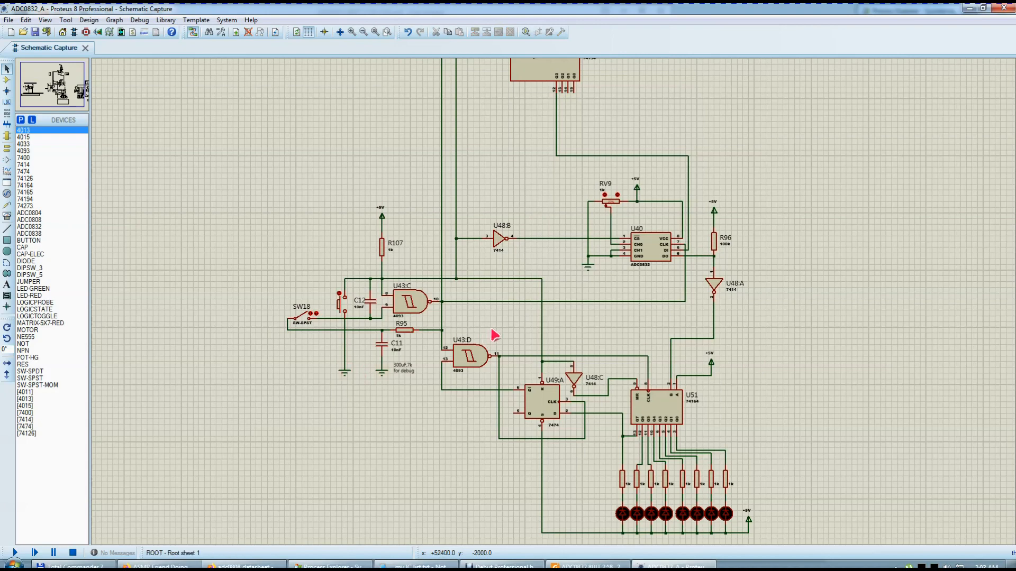
scroll(483, 332, "down", 2)
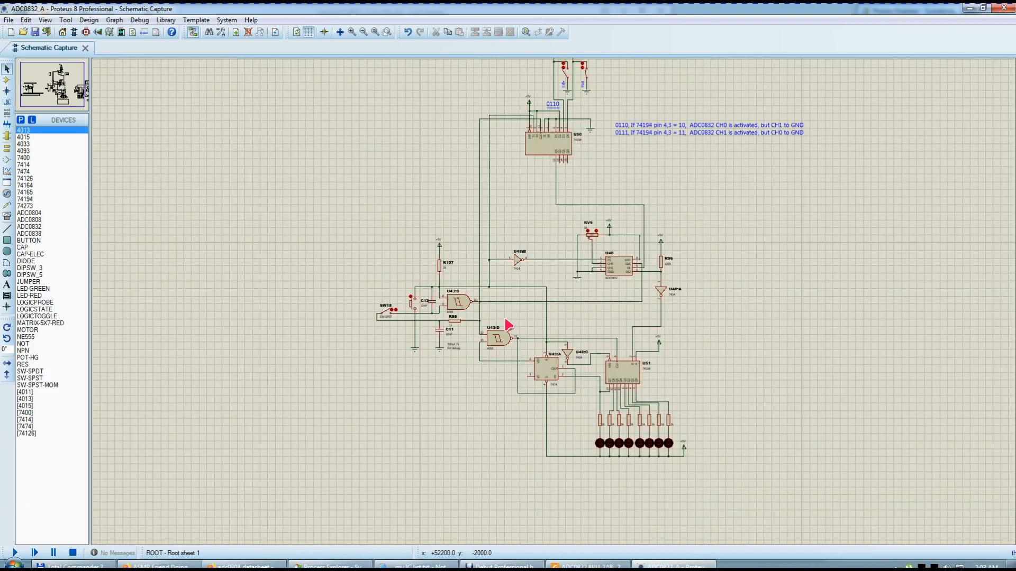
scroll(504, 316, "down", 3)
scroll(728, 298, "up", 2)
scroll(728, 298, "up", 2)
scroll(550, 317, "up", 2)
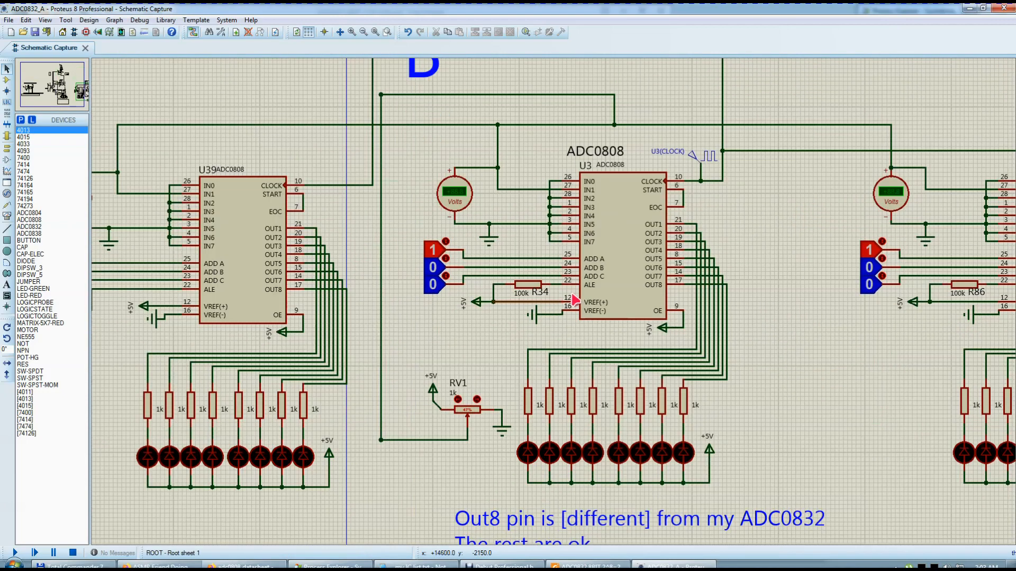
Highlight the ADC0808 U3 with its connected wires in circuit B, and clear the selection
scroll(637, 245, "down", 1)
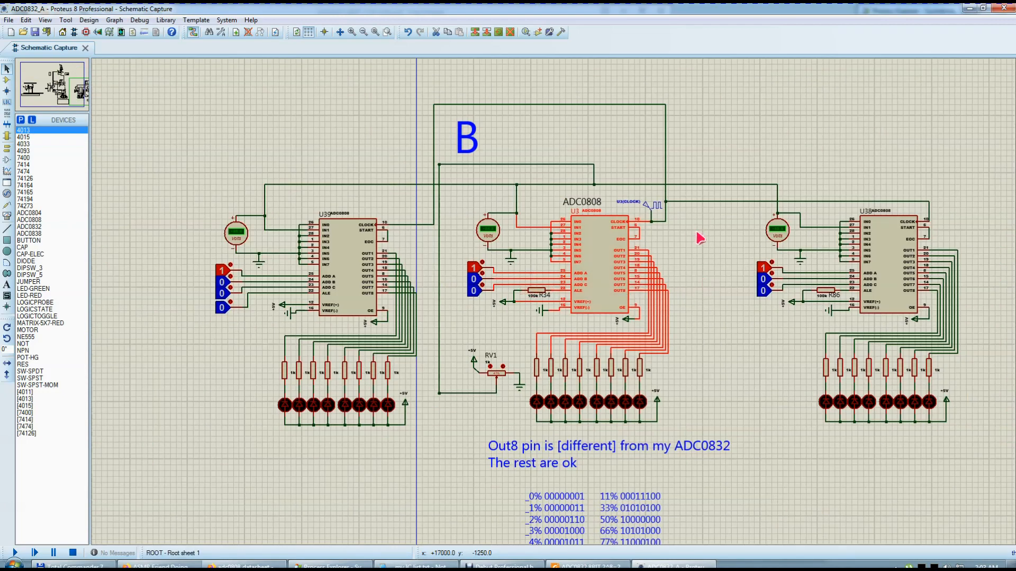
left_click(697, 286)
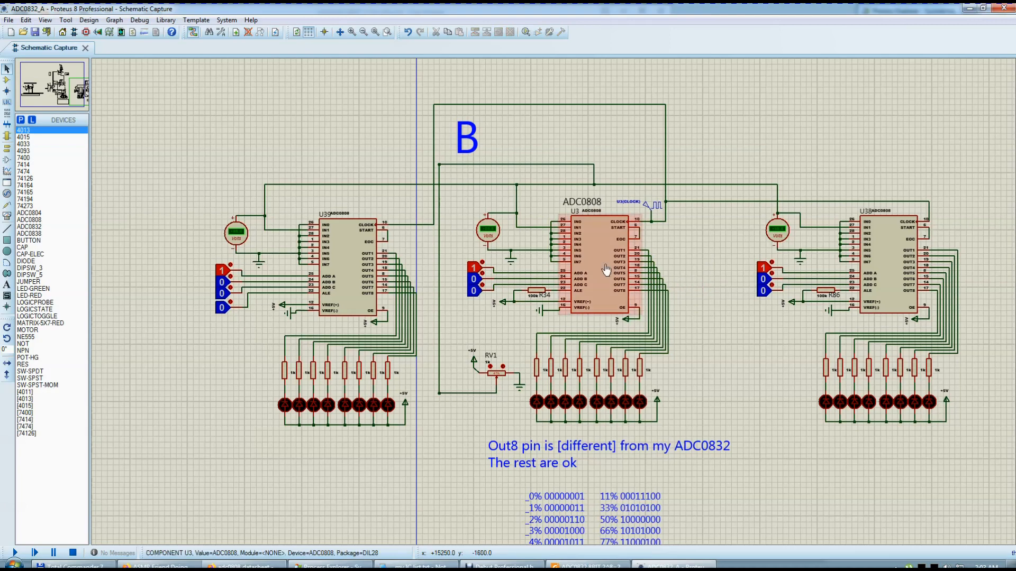
scroll(614, 288, "down", 1)
scroll(551, 306, "up", 1)
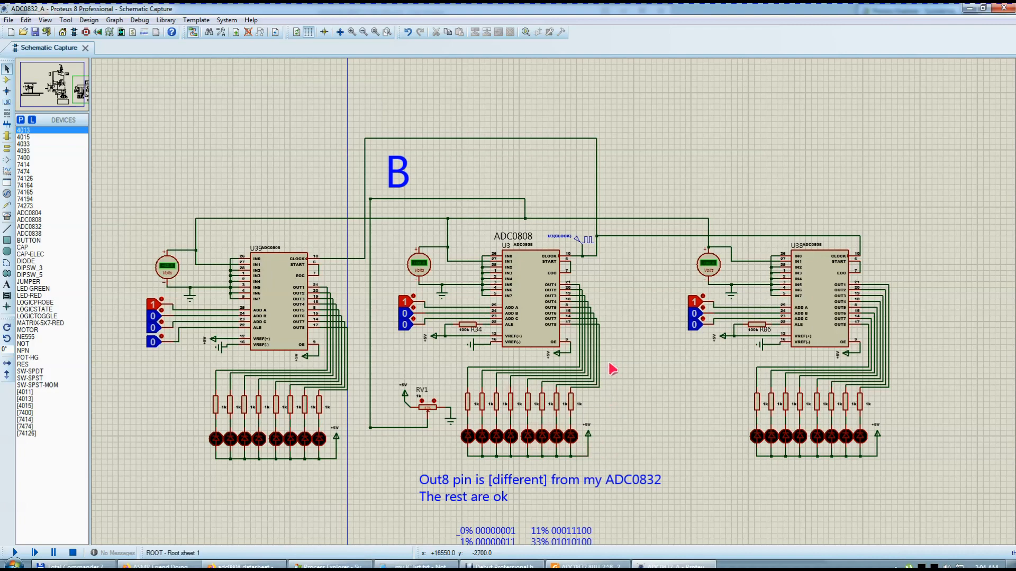
Highlight the ADC0808 title above U3 and inspect the chip's input and output pins
left_click(548, 265)
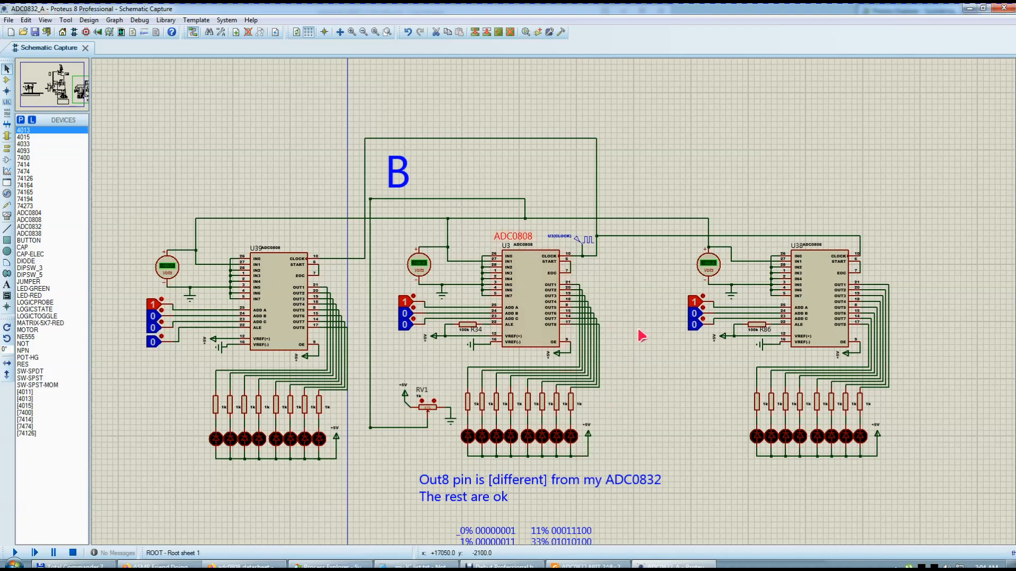
scroll(533, 239, "up", 2)
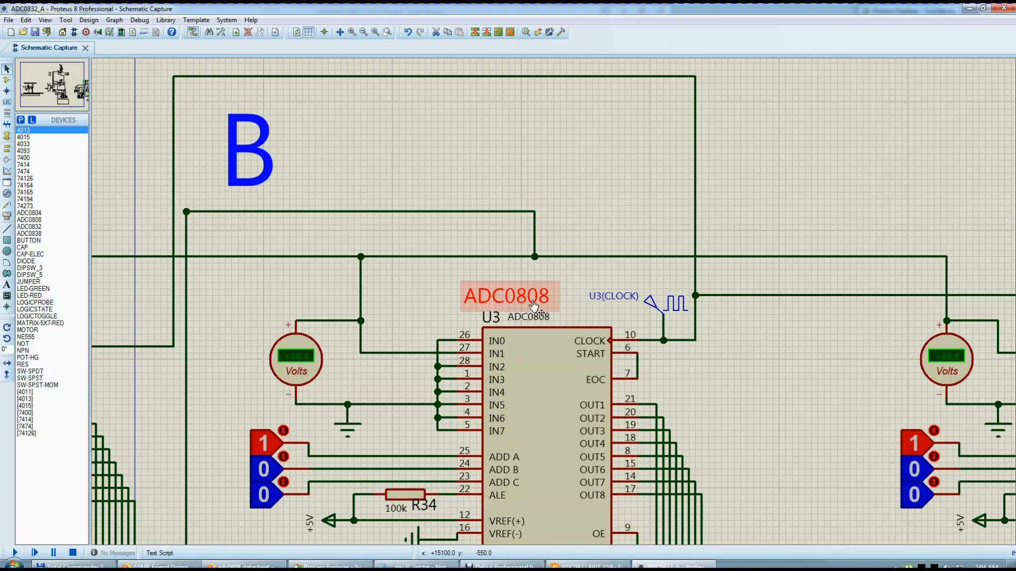
scroll(533, 306, "down", 2)
scroll(597, 251, "up", 1)
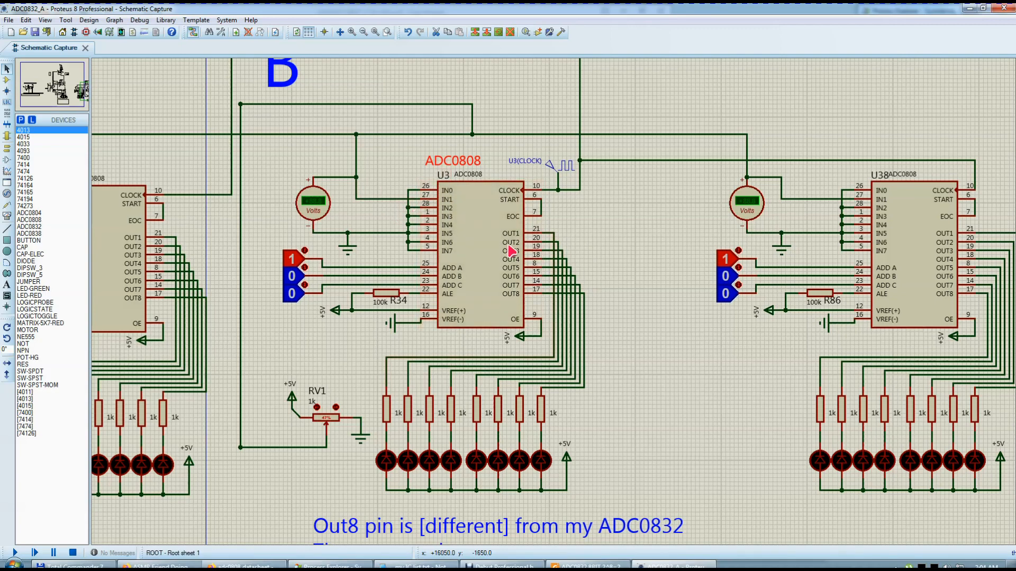
Capture the schematic around U3 and draw red rectangles around its IN0 to IN7 and OUT1 to OUT8 pins
scroll(564, 268, "up", 1)
key("Print")
left_click_drag(196, 39, 862, 561)
left_click(873, 502)
left_click_drag(400, 225, 508, 349)
mouse_move(554, 293)
left_mouse_down()
mouse_move(645, 432)
mouse_move(664, 417)
left_mouse_up()
Circle the IN0 to IN7 and OUT1 to OUT8 pin names in red, mark each group with P, and discard the capture
left_click(872, 489)
left_click(873, 463)
mouse_move(412, 236)
left_mouse_down()
mouse_move(411, 262)
mouse_move(414, 250)
left_mouse_up()
mouse_move(498, 247)
left_mouse_down()
mouse_move(471, 259)
mouse_move(502, 254)
mouse_move(493, 236)
left_mouse_up()
mouse_move(680, 299)
left_mouse_down()
mouse_move(680, 317)
mouse_move(688, 309)
left_mouse_up()
mouse_move(592, 299)
left_mouse_down()
mouse_move(550, 392)
mouse_move(608, 323)
left_mouse_up()
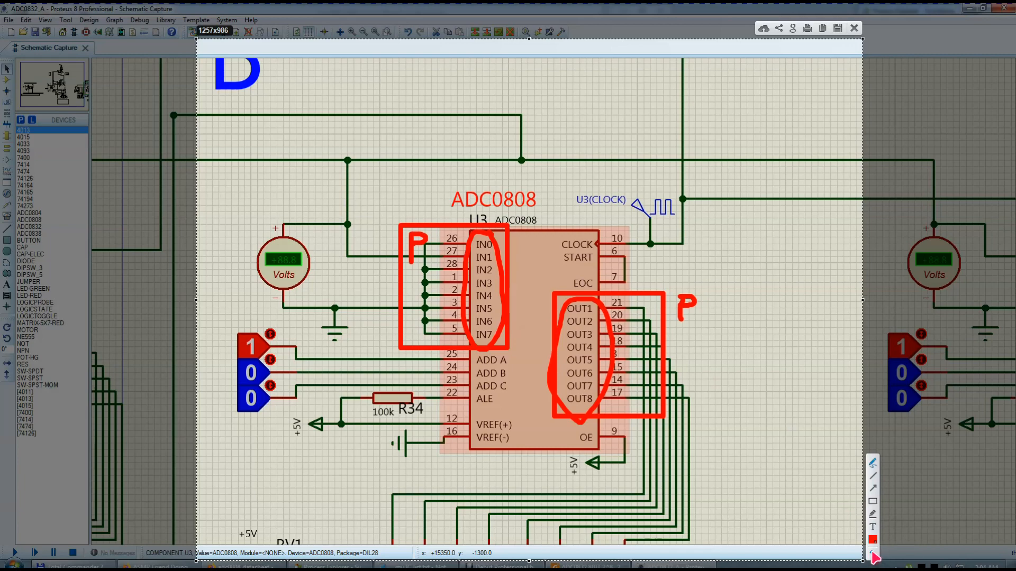
left_click(853, 28)
Highlight the ADC0832 U1 in the ADC0832 Basic circuit, inspect its DI and DO pins, and clear the selection
scroll(664, 321, "down", 3)
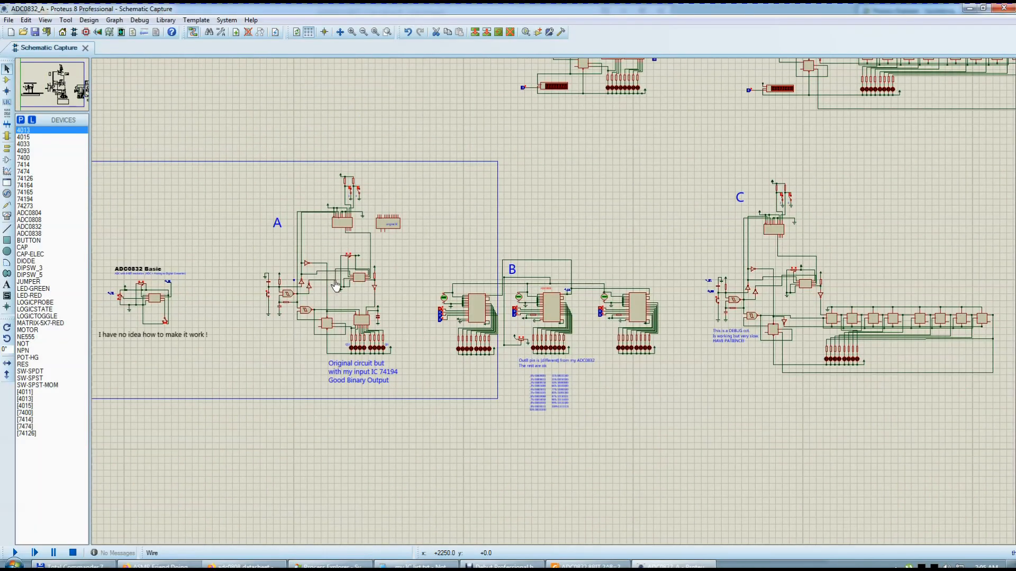
scroll(161, 294, "up", 3)
left_click(516, 316)
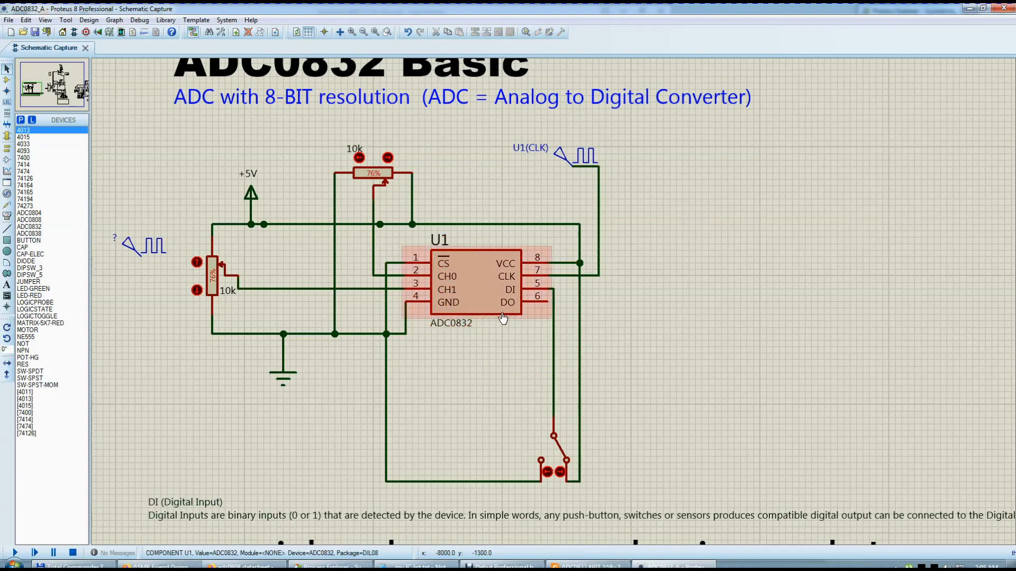
left_click(606, 338)
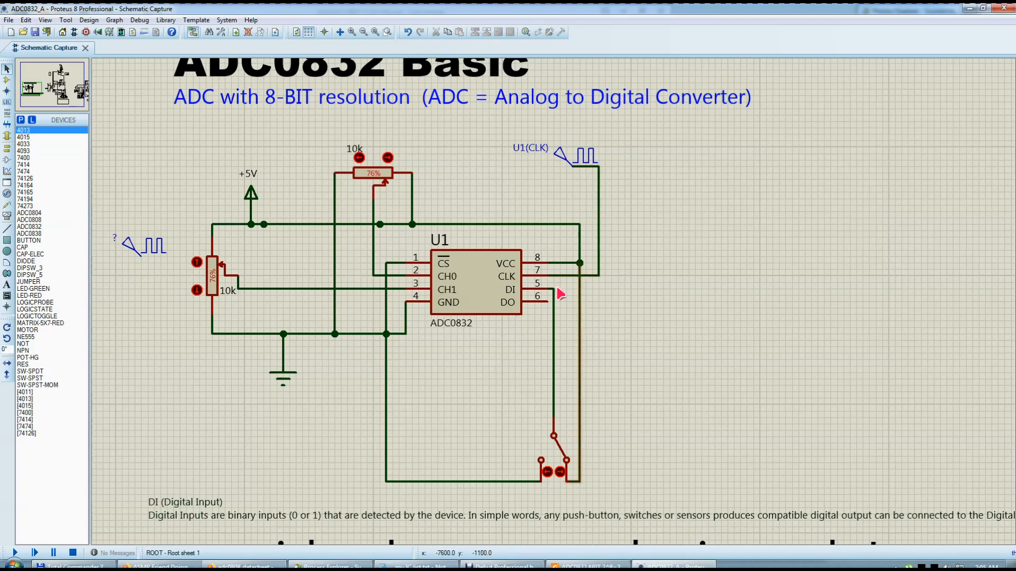
Examine the switch 3 and 4 inputs above U9 and the ADC0832 U7 in circuit A
scroll(598, 325, "down", 3)
scroll(556, 312, "up", 4)
scroll(658, 219, "down", 1)
scroll(659, 158, "up", 1)
scroll(518, 312, "down", 1)
scroll(525, 127, "up", 2)
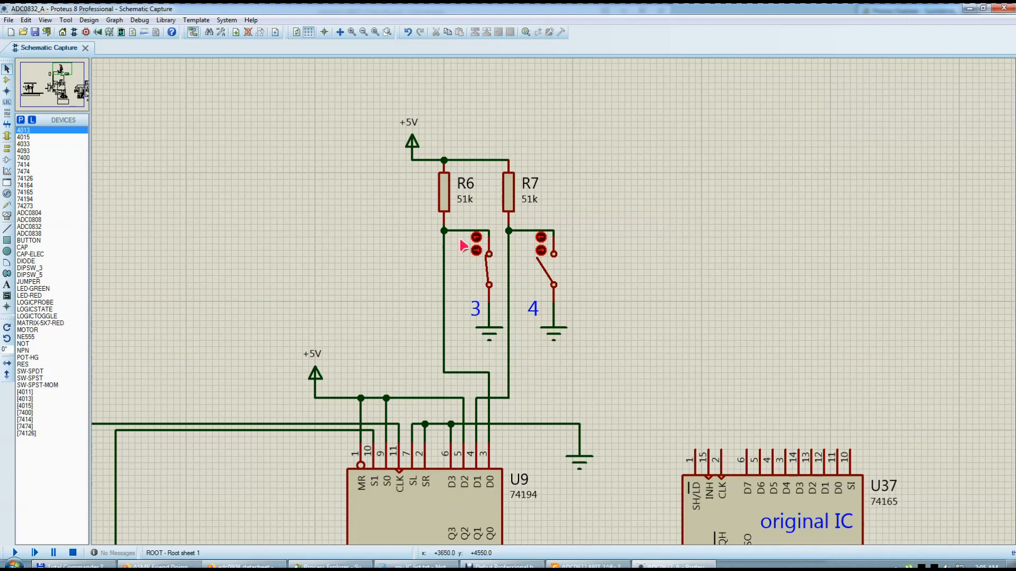
scroll(827, 363, "down", 3)
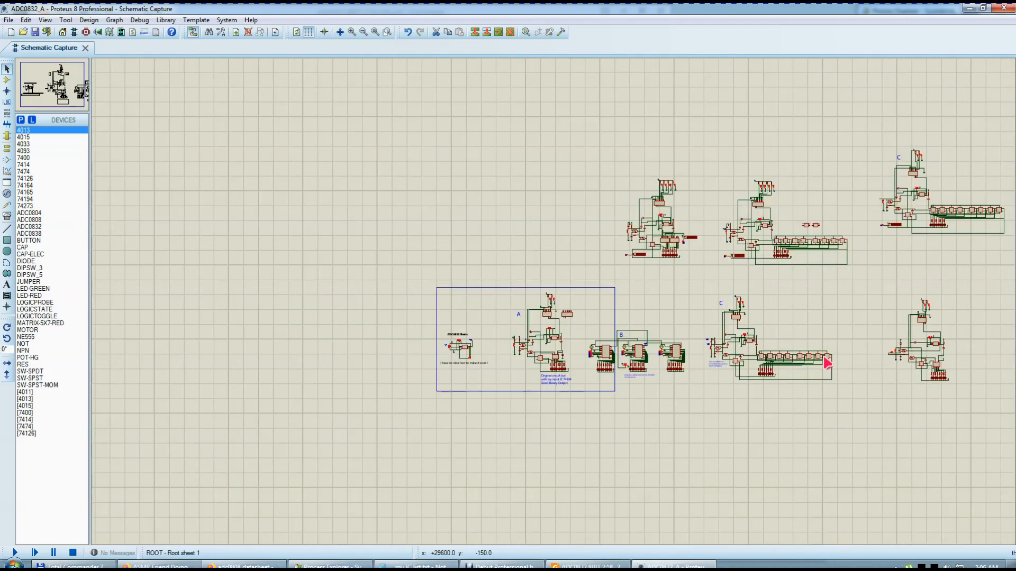
scroll(634, 383, "up", 3)
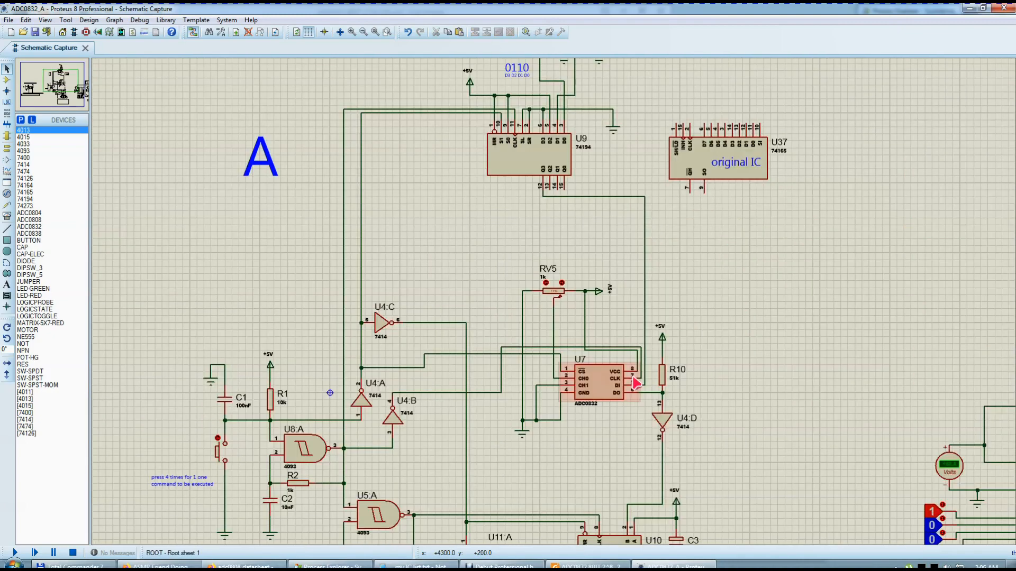
Highlight the wire running from U9 to the DI pin of ADC0832 U7 and inspect where it ends
left_click(644, 252)
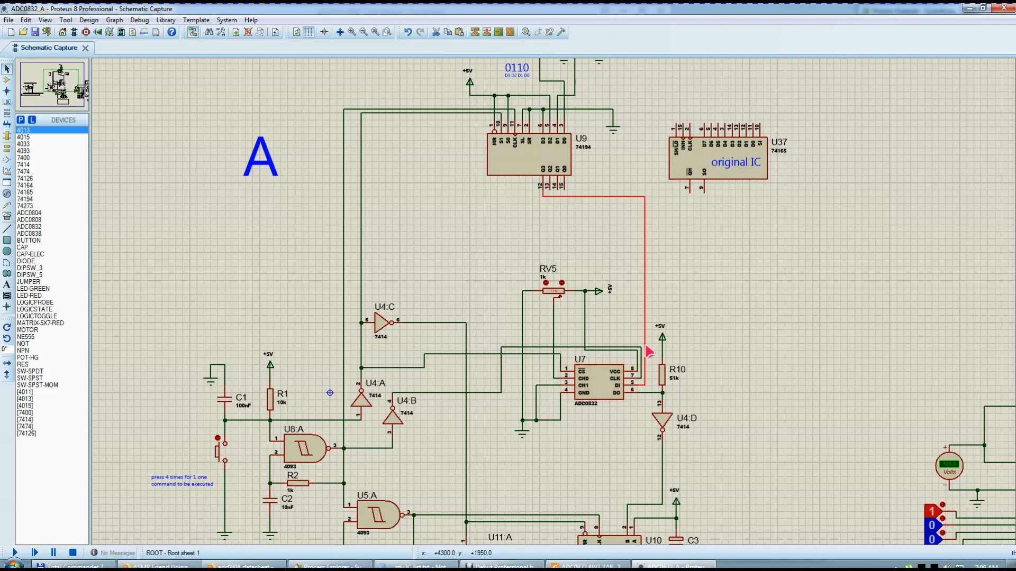
scroll(631, 394, "up", 2)
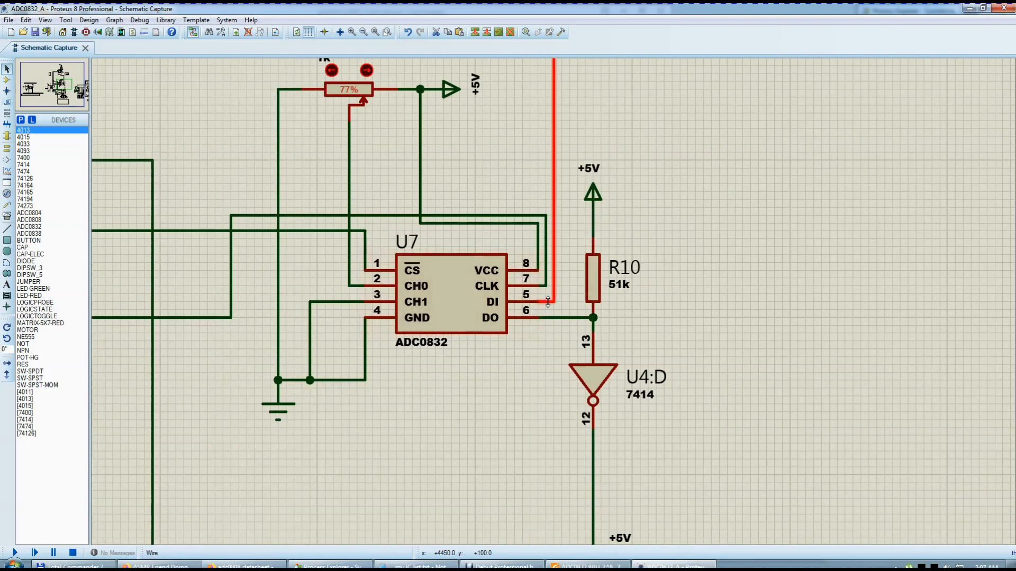
scroll(521, 293, "down", 3)
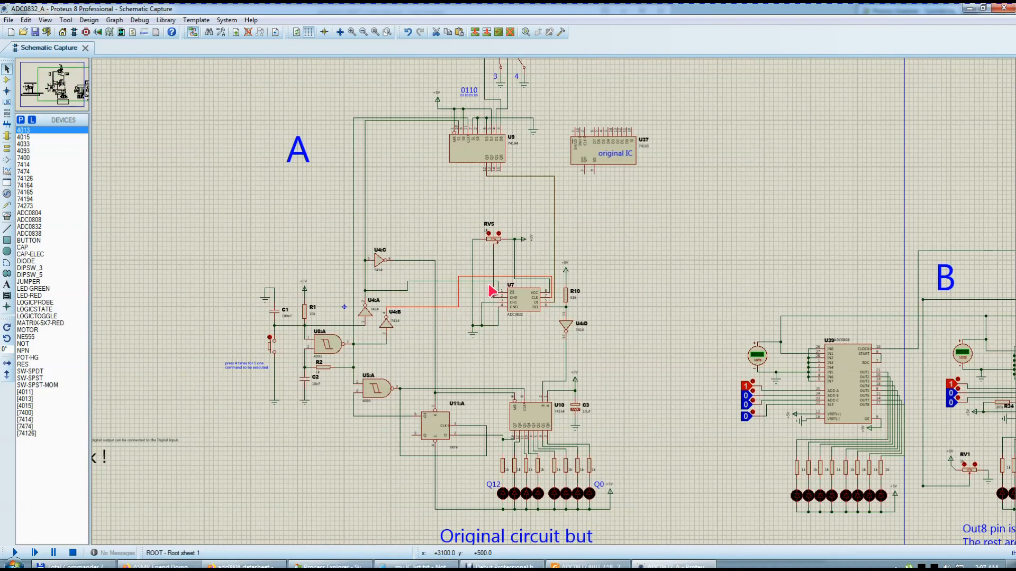
Trace the clock wire from U8:A's output up to the 74194 U9 in circuit A, and highlight U9 with its connections
scroll(458, 343, "up", 1)
left_click(351, 385)
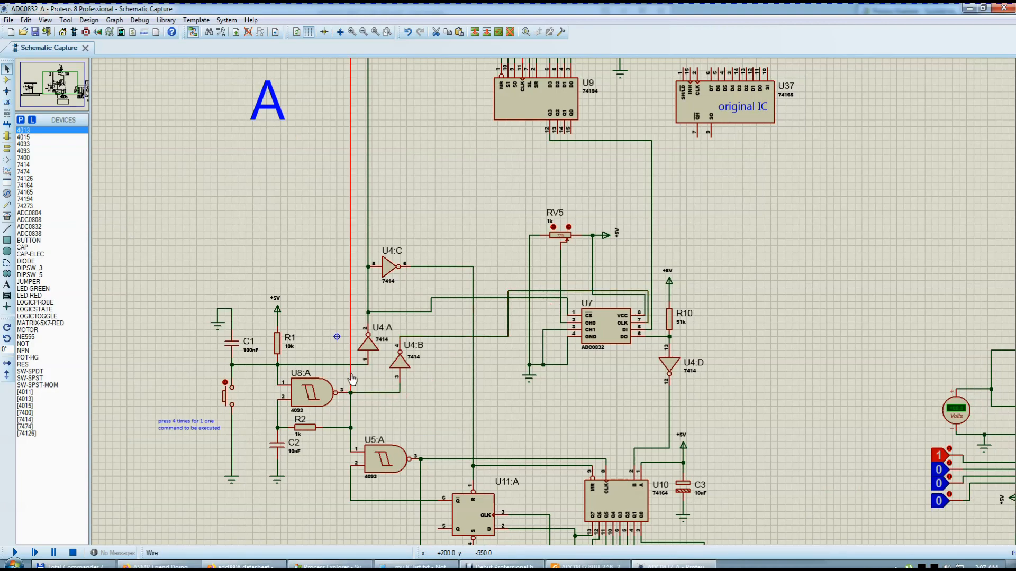
scroll(431, 375, "down", 1)
scroll(527, 139, "up", 1)
scroll(566, 339, "down", 1)
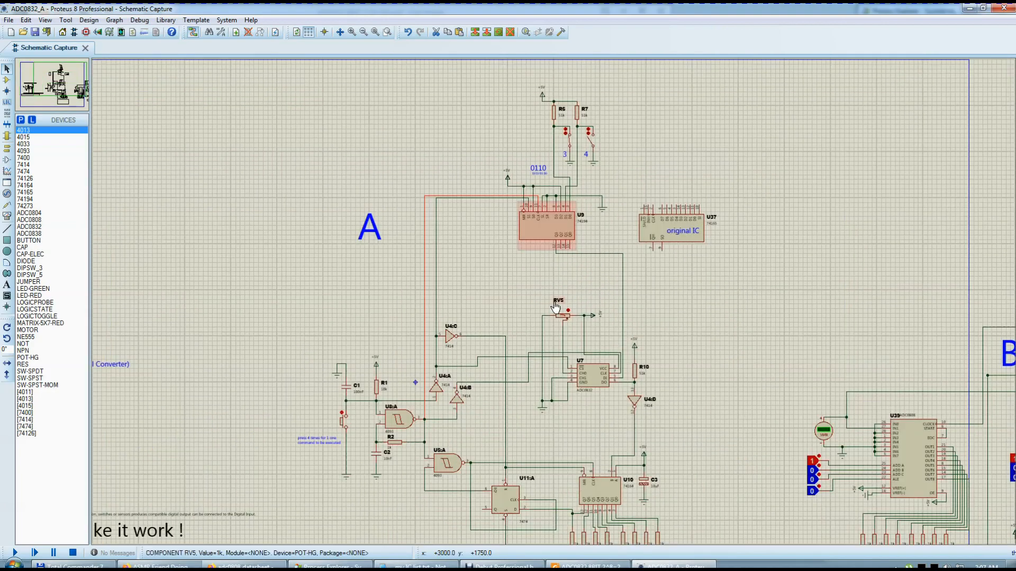
scroll(553, 301, "up", 1)
left_click(411, 472)
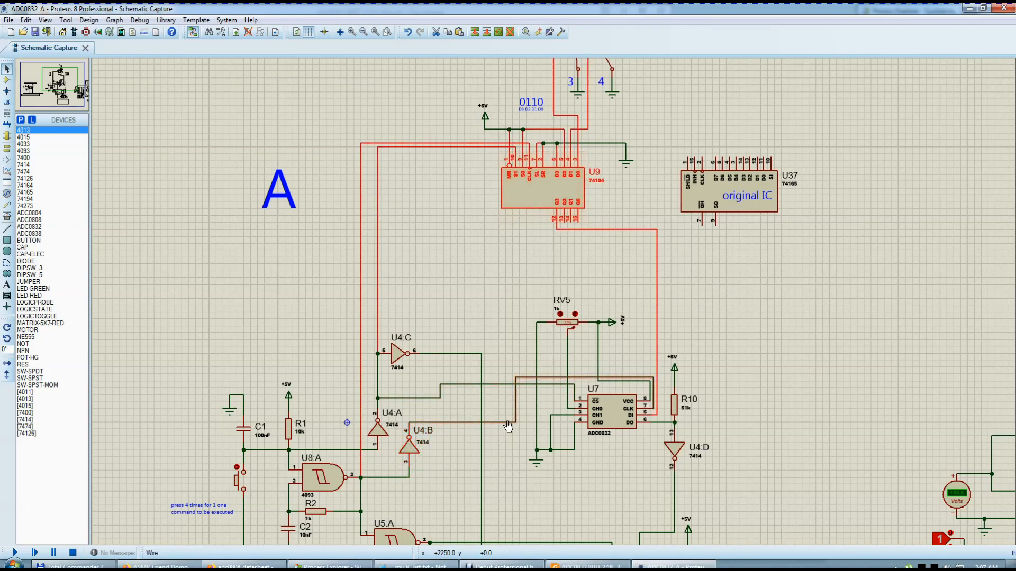
Highlight the ADC0832 U7 with its connected wires in circuit A, and clear the selection
left_click(615, 415)
left_click(602, 280)
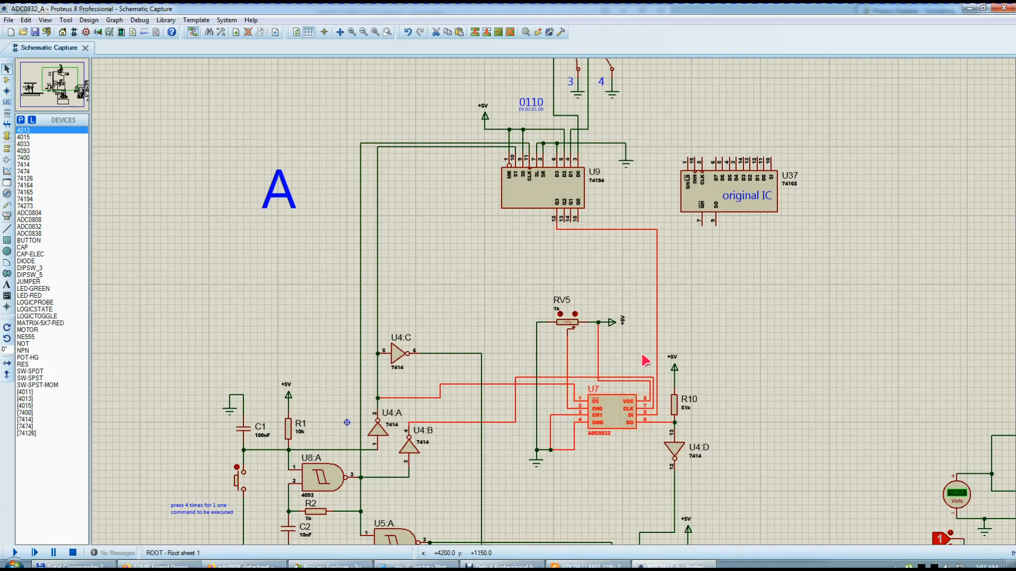
scroll(652, 346, "up", 1)
left_click(544, 295)
scroll(539, 316, "down", 1)
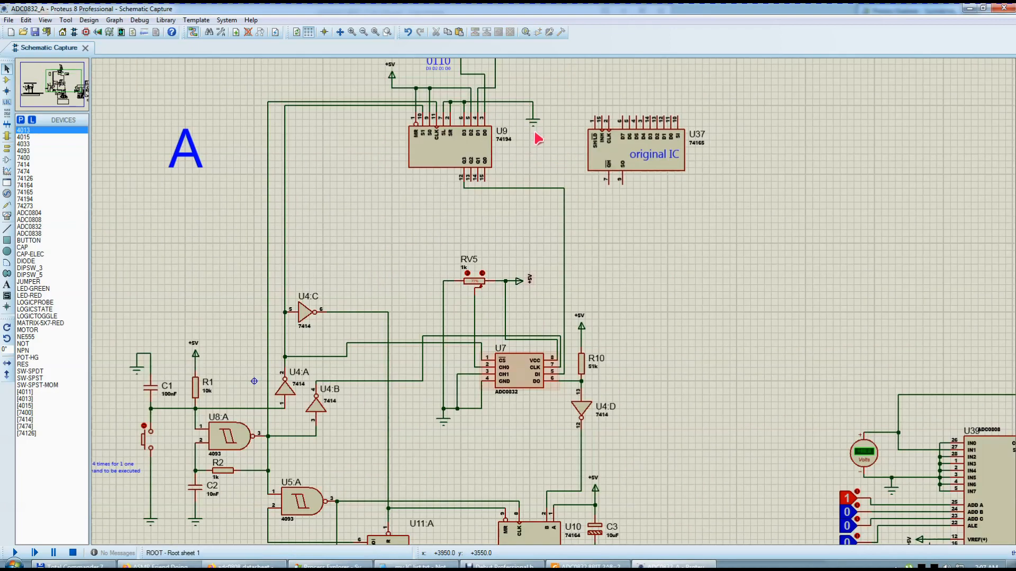
Examine circuit A as a whole, from the 74194 U9 and ADC0832 U7 down to U11:A, the 74164 U10 and its output LEDs
scroll(532, 238, "down", 1)
left_click_drag(538, 243, 414, 132)
left_click(547, 278)
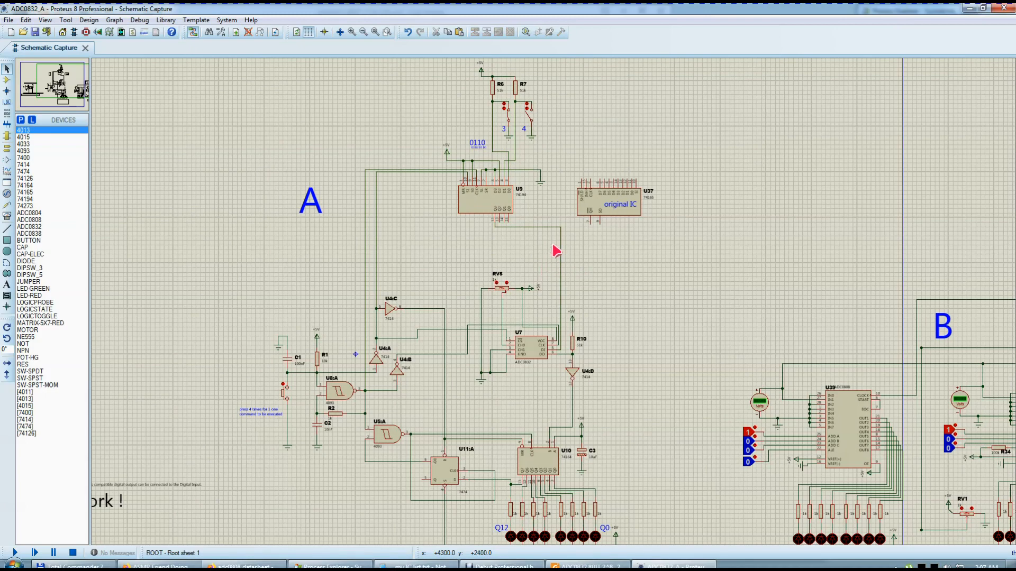
scroll(554, 251, "up", 1)
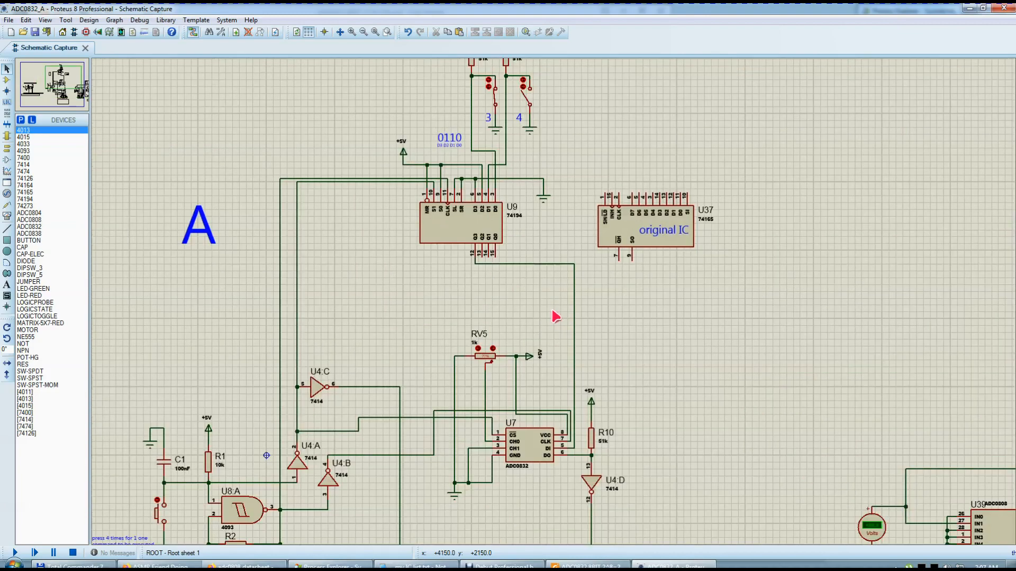
scroll(555, 316, "down", 2)
scroll(543, 412, "up", 2)
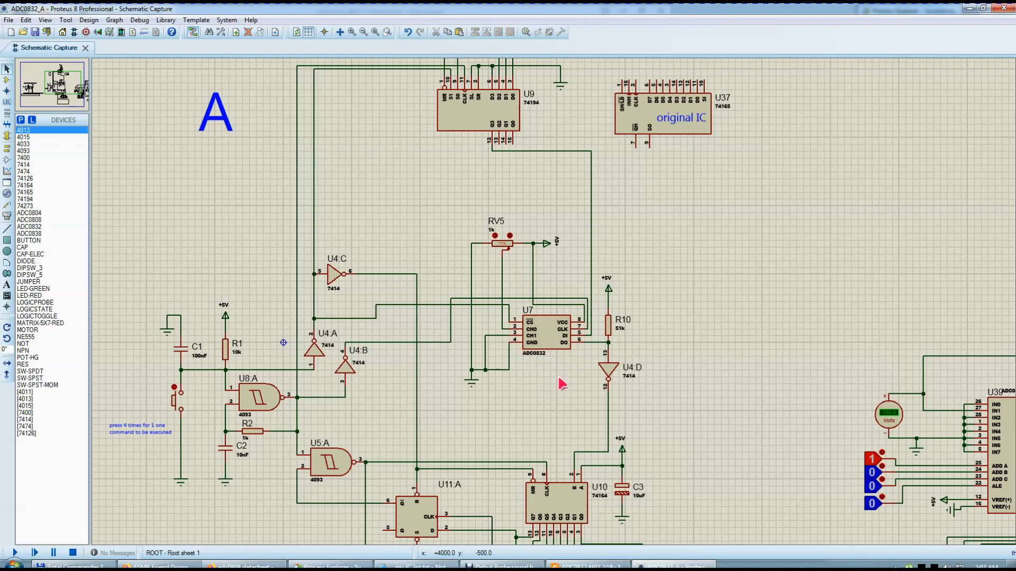
scroll(559, 377, "down", 1)
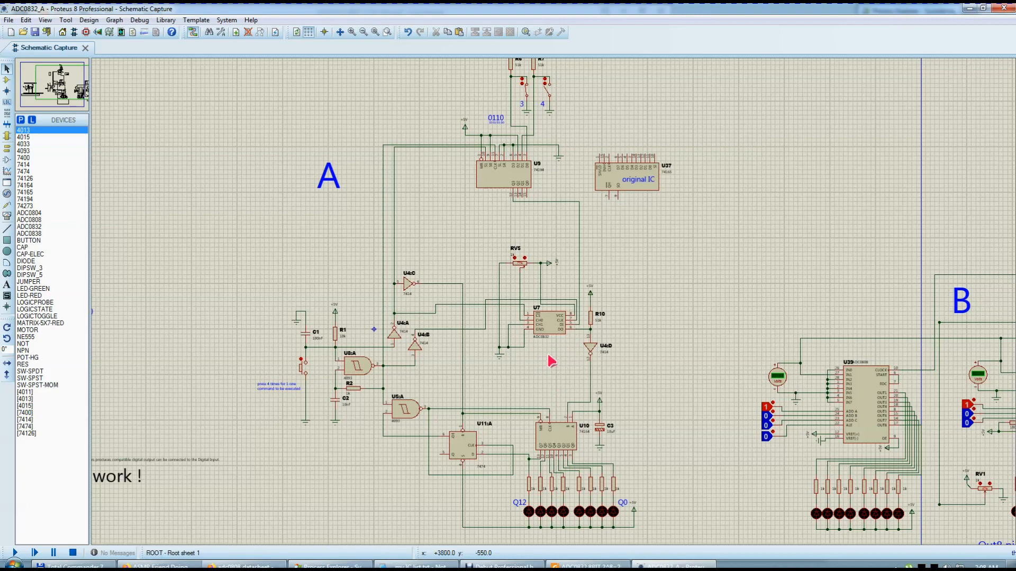
scroll(512, 394, "up", 1)
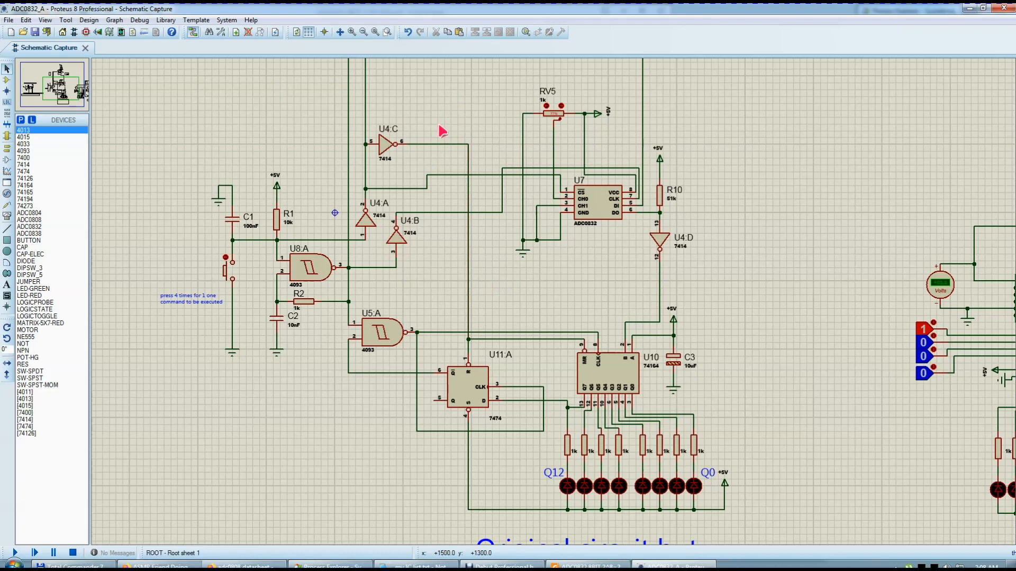
scroll(464, 129, "down", 2)
scroll(524, 191, "up", 2)
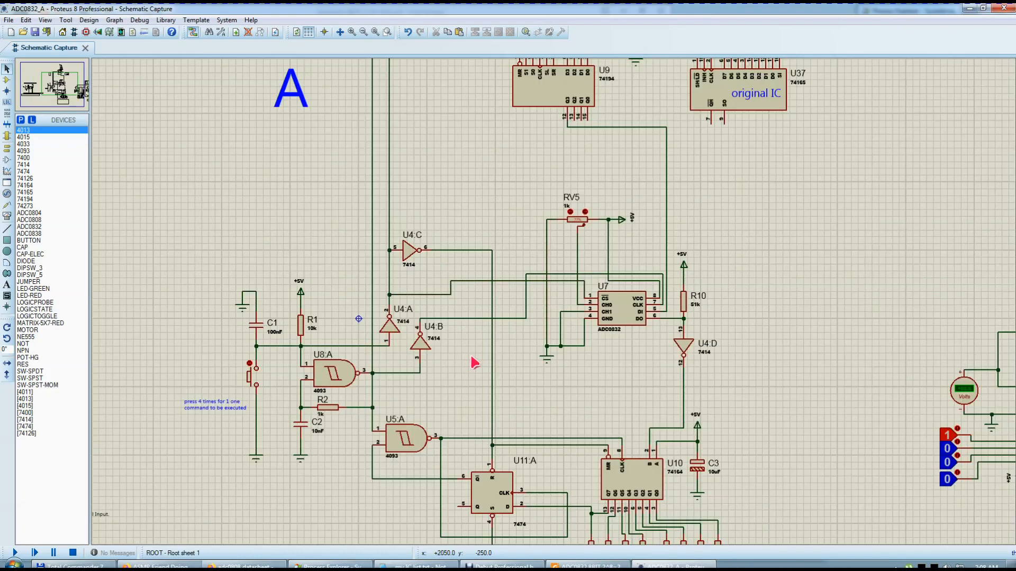
Examine circuit B's three ADC0808 converters and the percentage-to-binary table, and run the simulation
scroll(467, 363, "down", 3)
scroll(546, 316, "up", 4)
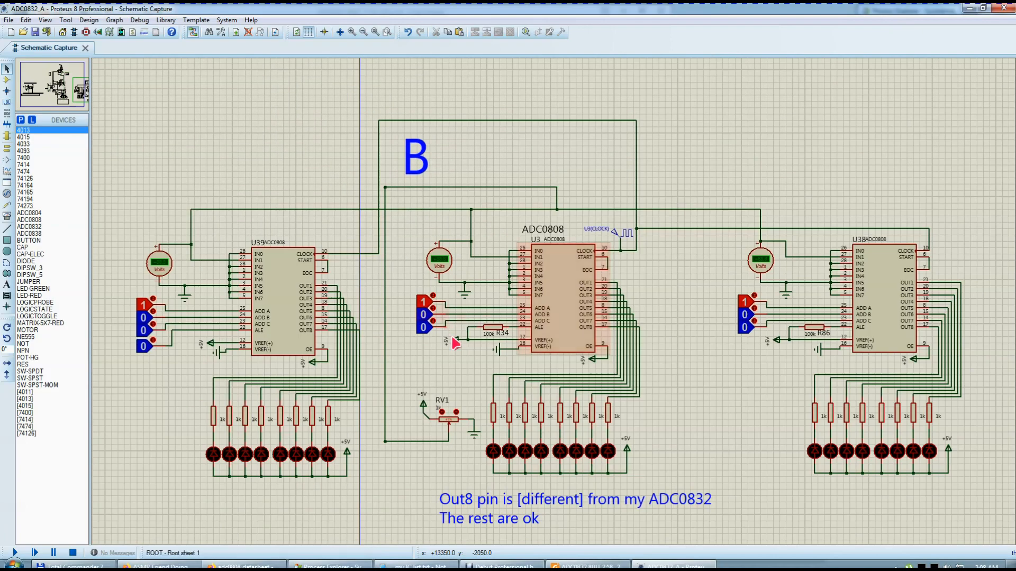
scroll(445, 389, "down", 3)
scroll(461, 328, "up", 3)
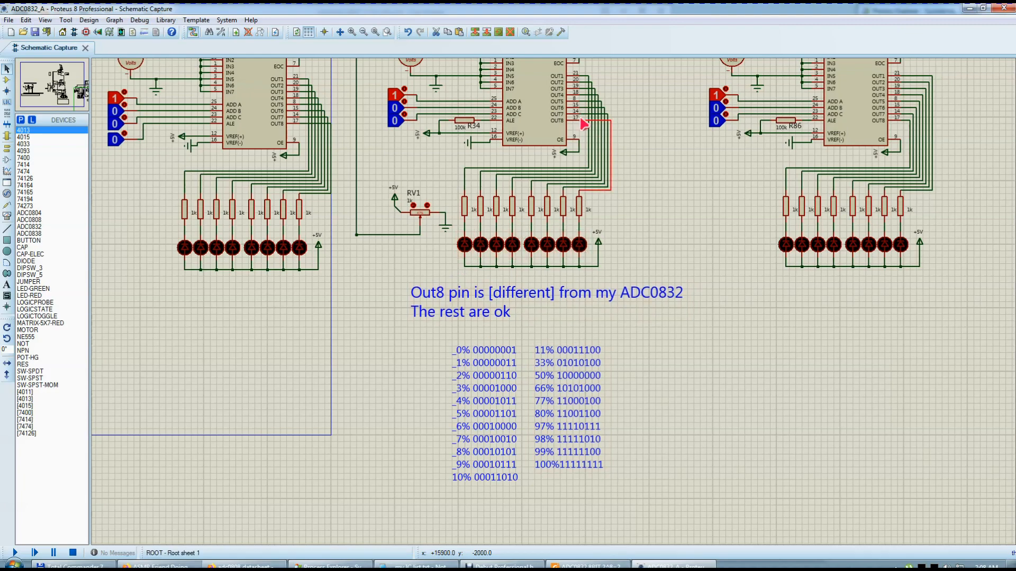
scroll(570, 122, "up", 1)
scroll(533, 314, "down", 1)
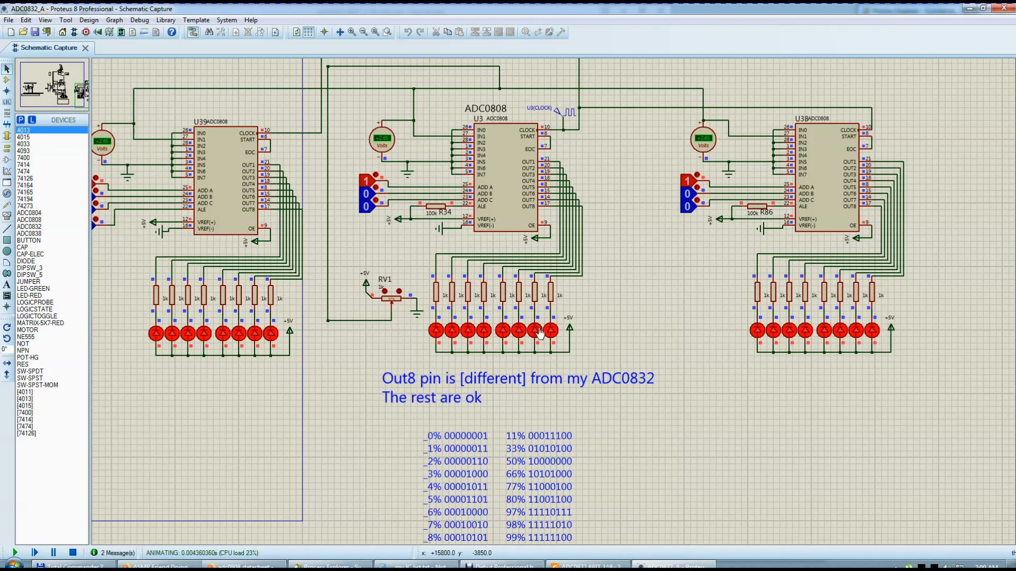
scroll(509, 176, "up", 1)
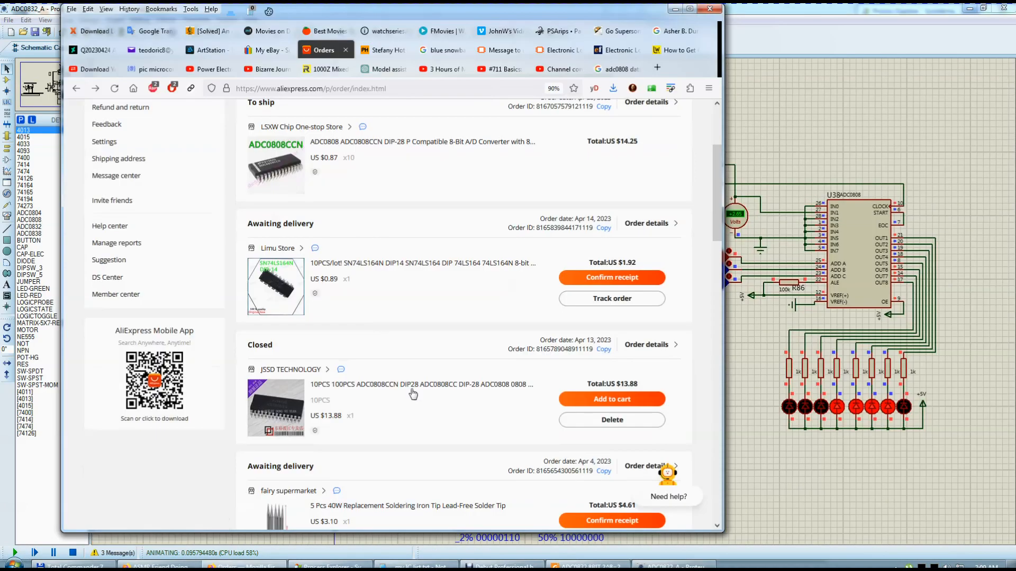
Switch to the AliExpress orders page in the browser, capture it and underline 10PCS and ADC0808 in the closed order's title
scroll(413, 394, "up", 1)
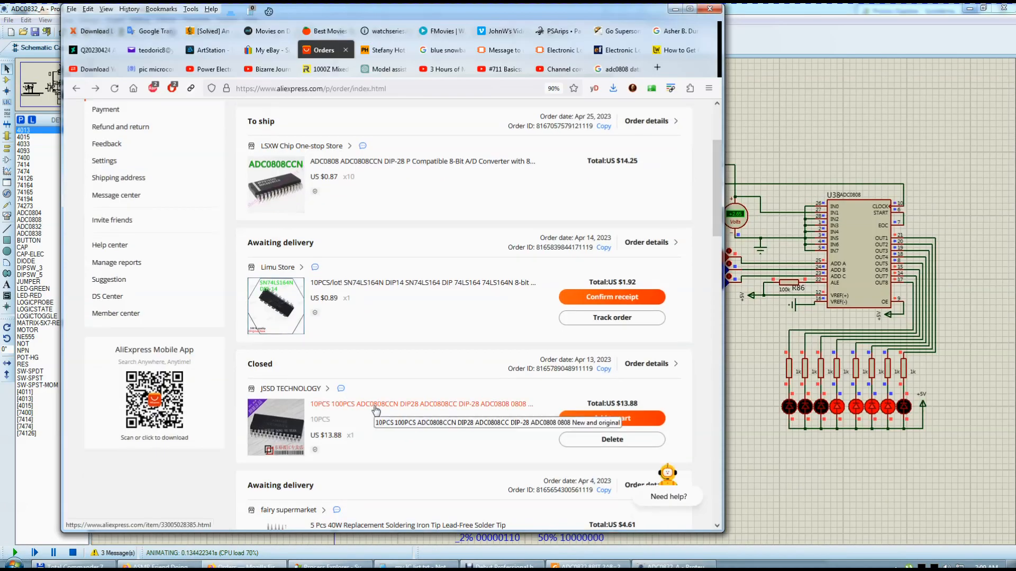
key("Print")
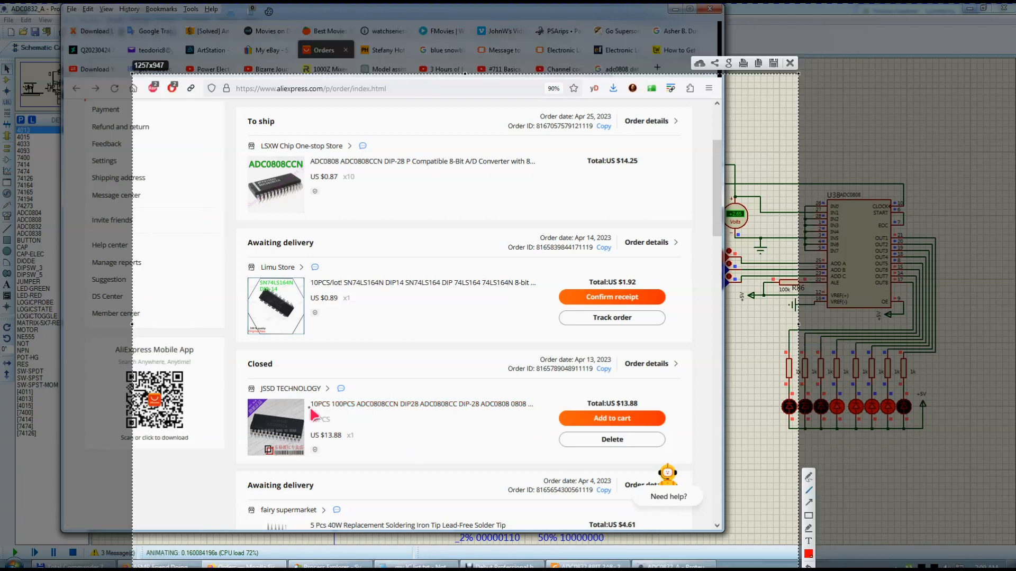
left_click_drag(311, 409, 387, 409)
Frame the Closed order status with a red rectangle, draw a red arrow pointing at it, and discard the capture
left_click(808, 515)
left_click_drag(294, 354, 241, 373)
left_click(808, 503)
left_click_drag(374, 349, 300, 363)
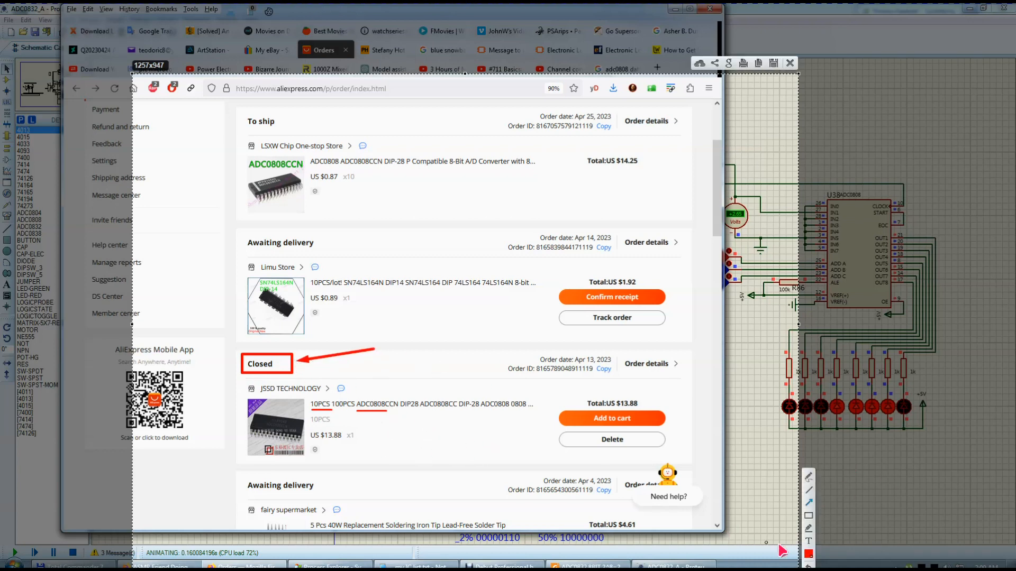
left_click(790, 62)
Compare the closed ADC0808CCN order's price with the current price on its product listing, closing the listing after reading it
scroll(335, 364, "down", 2)
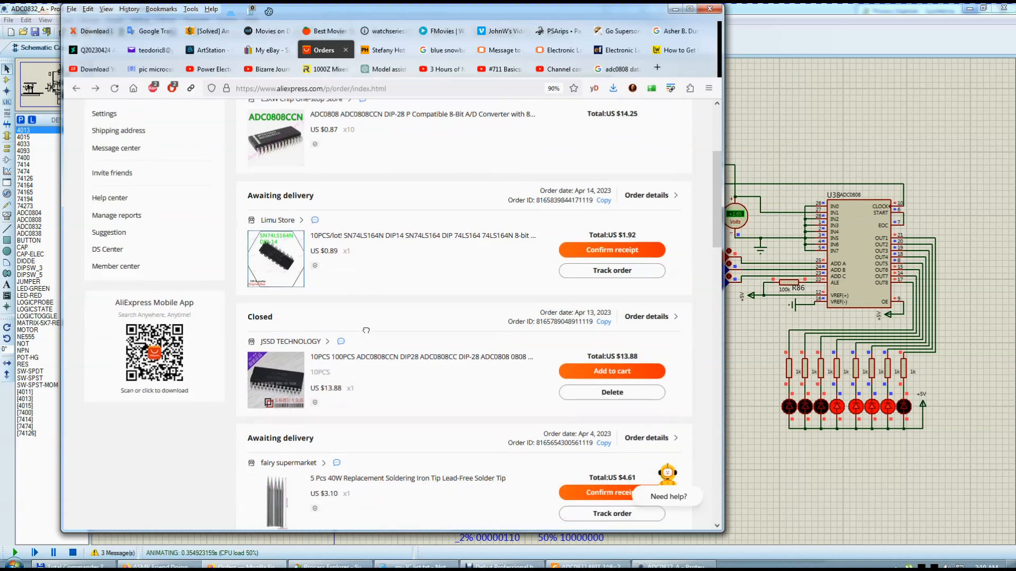
scroll(370, 366, "up", 1)
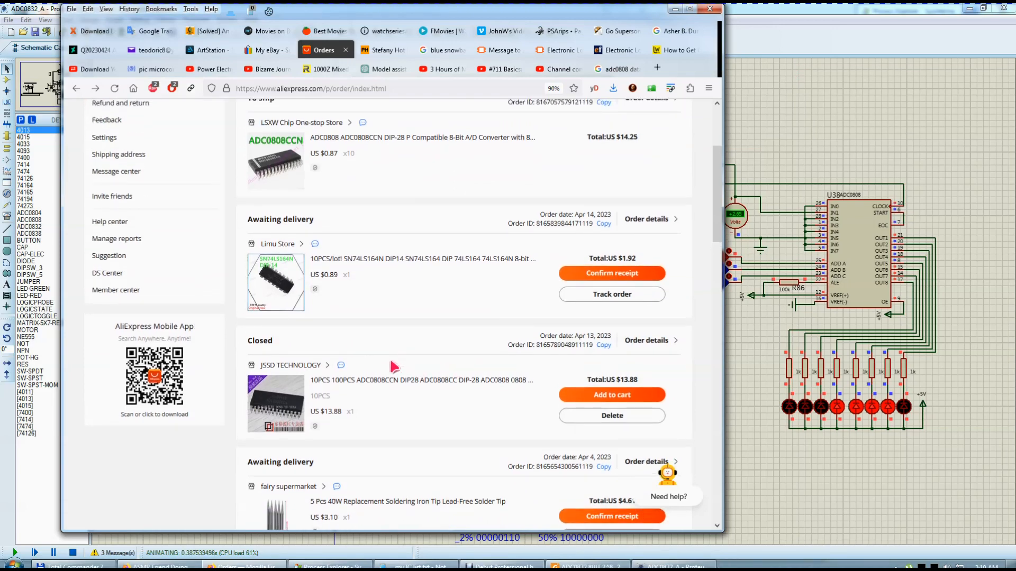
scroll(342, 431, "up", 1)
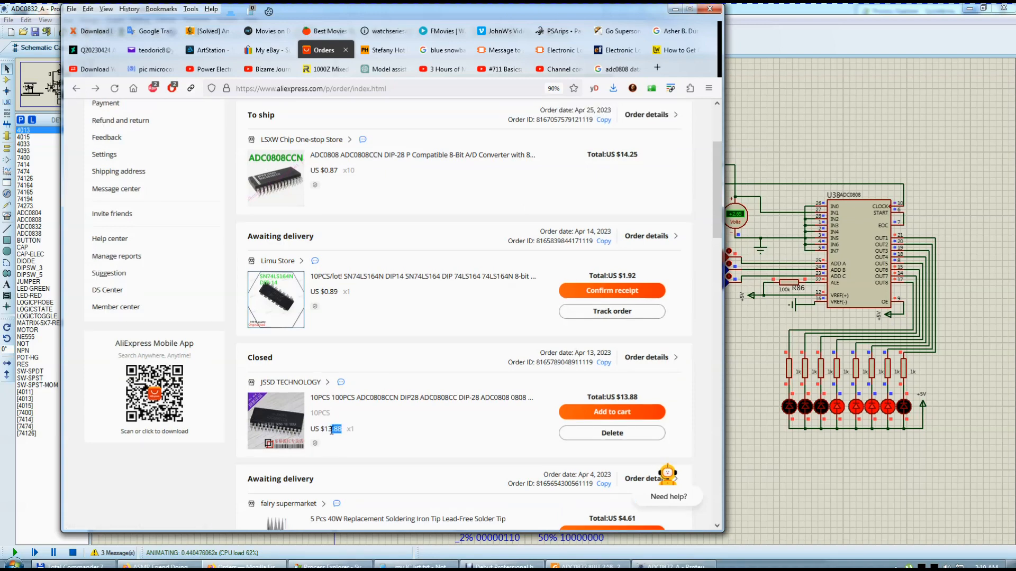
left_click(359, 398)
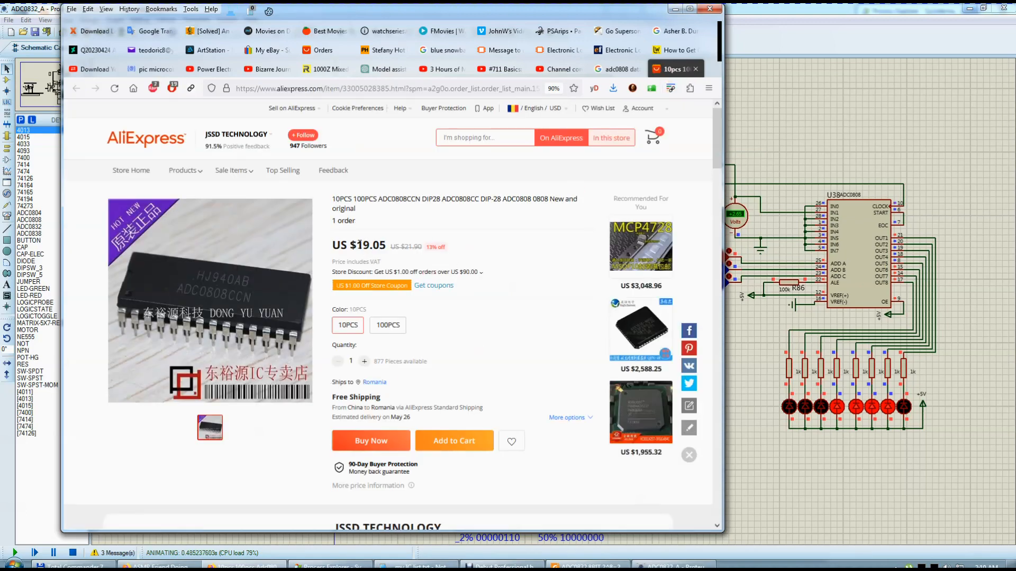
mouse_move(386, 244)
left_mouse_down()
mouse_move(328, 250)
mouse_move(381, 244)
left_mouse_up()
left_click(695, 69)
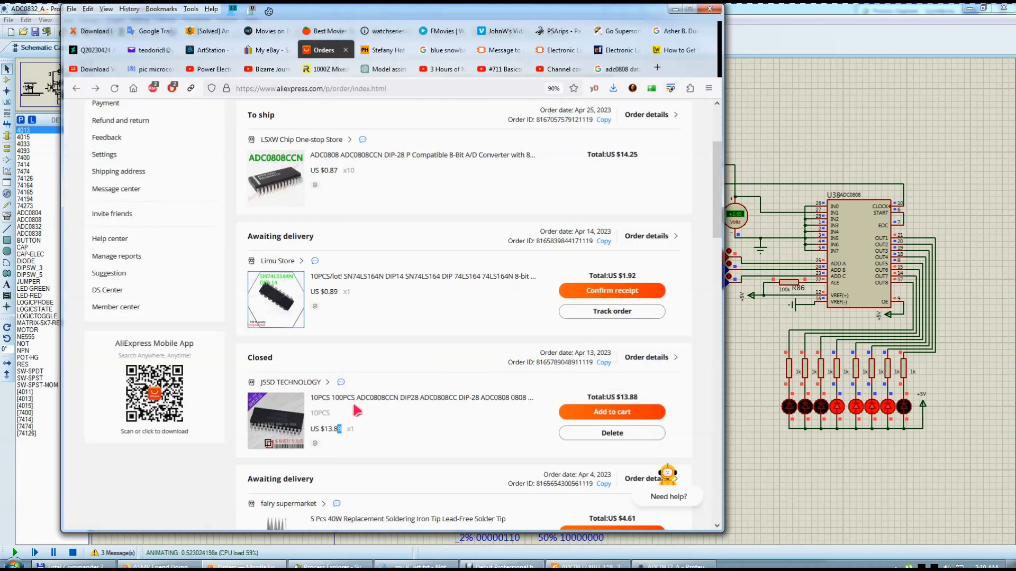
left_click_drag(358, 429, 311, 429)
left_click(362, 431)
Capture the To ship ADC0808CCN order, mark its item details and total with red lines, and discard the capture
scroll(374, 429, "up", 2)
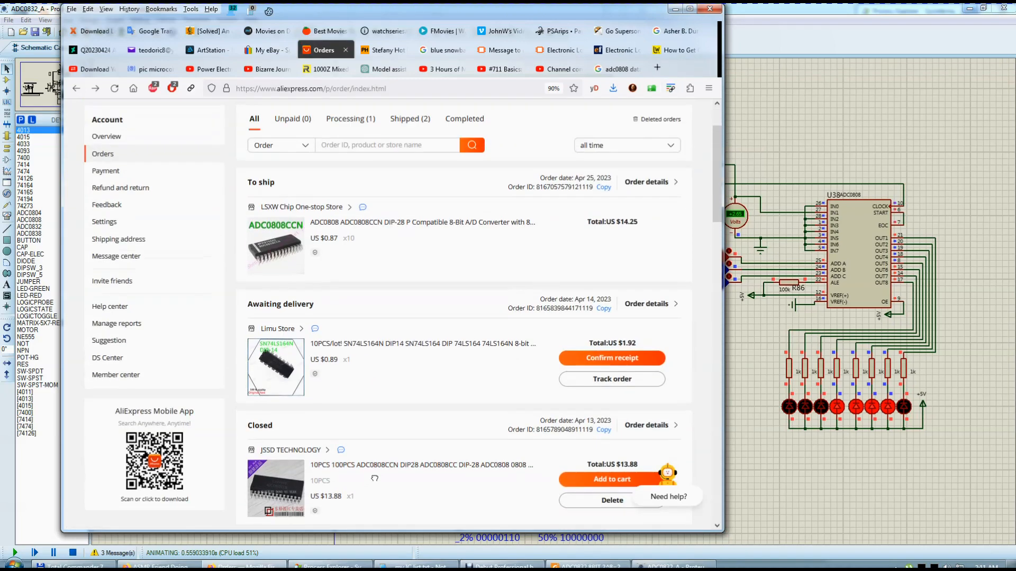
key("Print")
left_click_drag(228, 169, 694, 283)
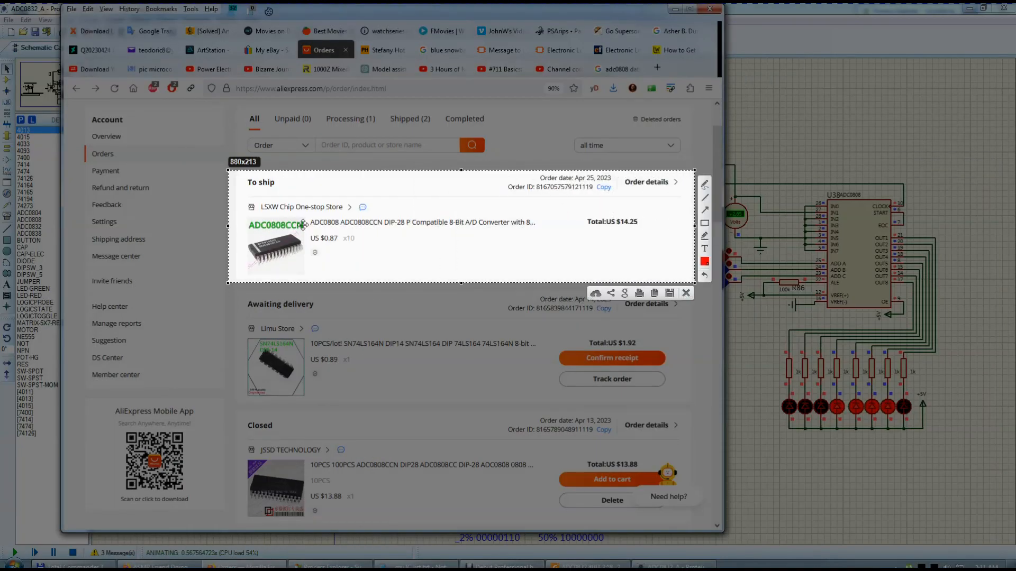
left_click(705, 199)
left_click_drag(360, 244, 310, 229)
left_click_drag(618, 229, 643, 230)
left_click(686, 293)
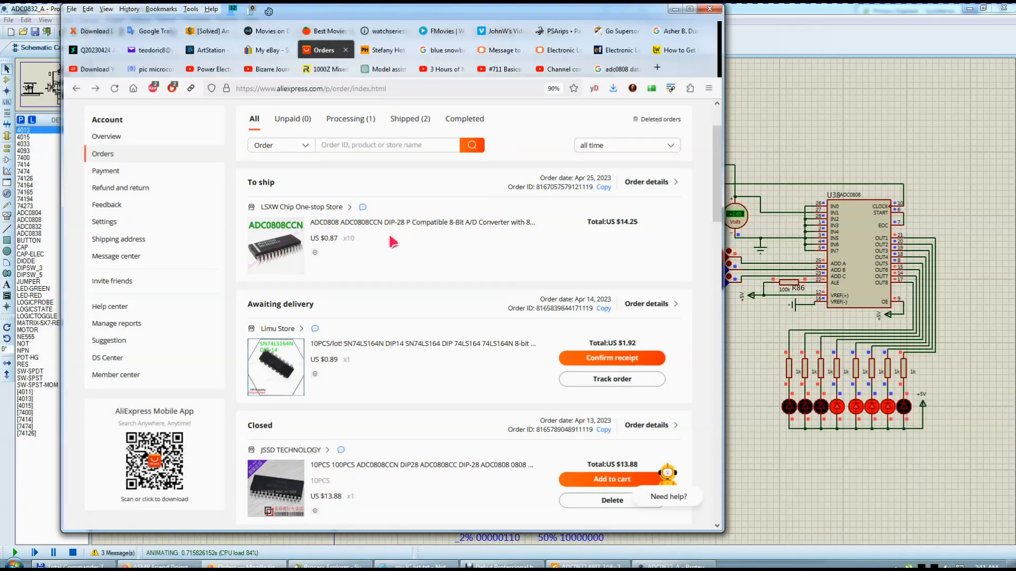
Review the order list from the To ship order down to the closed ADC0808CCN order, and highlight its Closed status
scroll(405, 270, "up", 2)
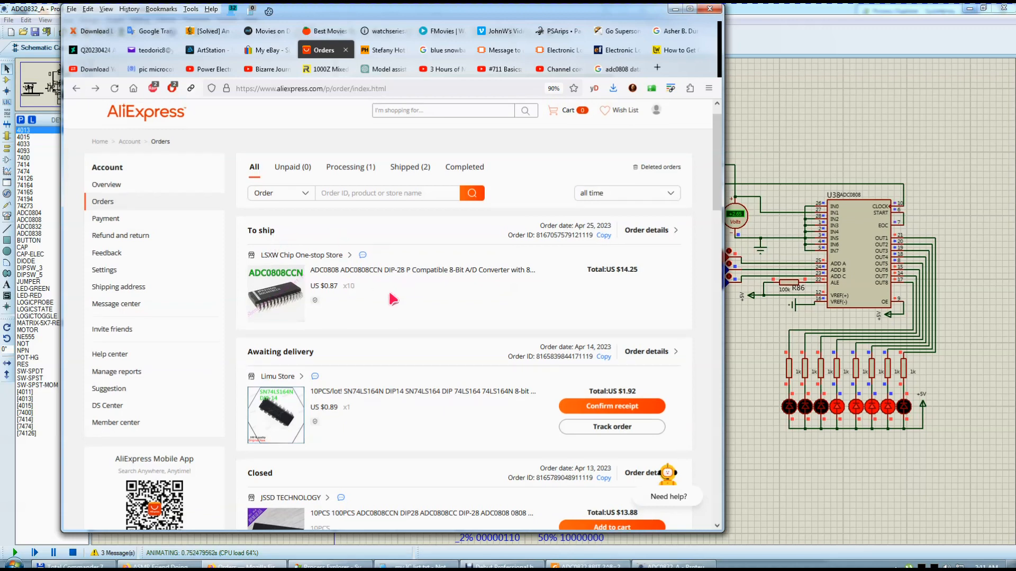
scroll(397, 304, "up", 1)
scroll(428, 325, "down", 1)
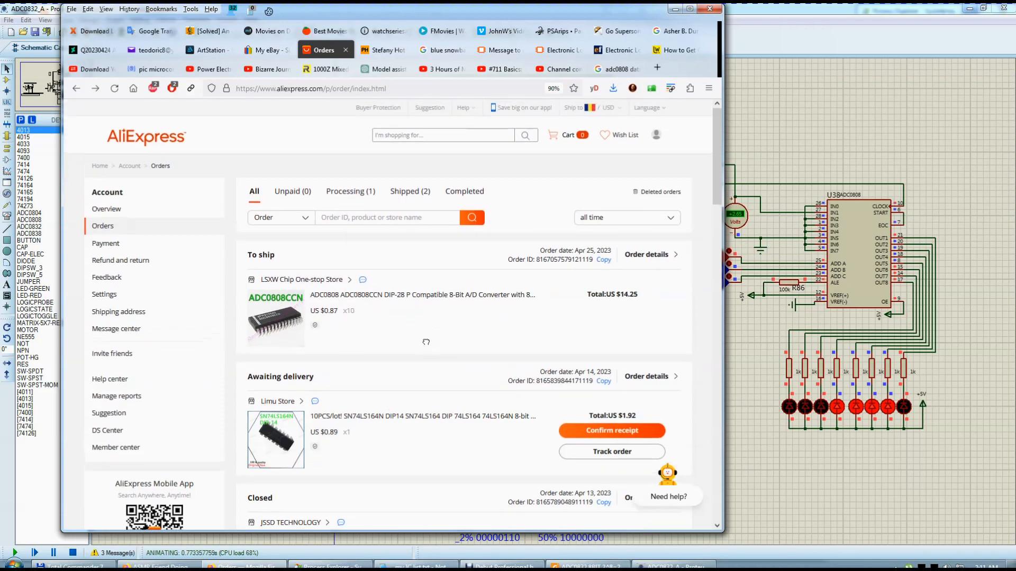
scroll(429, 287, "down", 2)
double_click(261, 376)
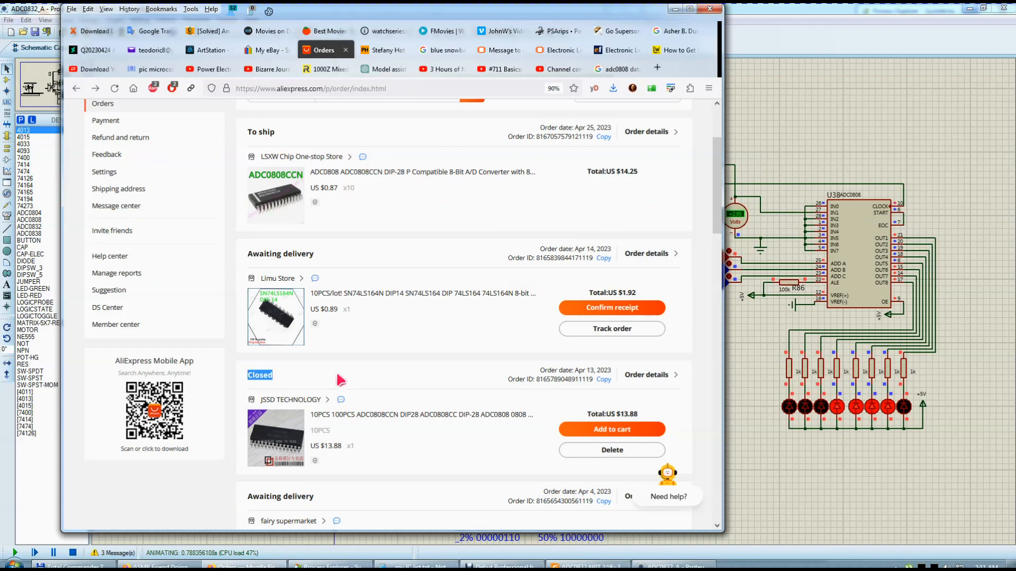
scroll(355, 381, "up", 2)
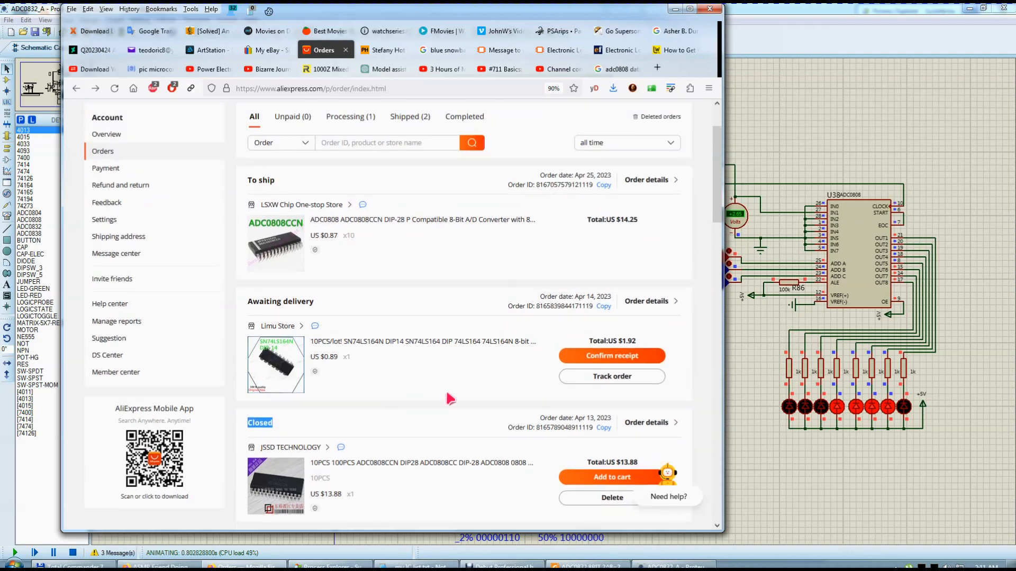
Return to the running Proteus simulation and inspect the ADC0808 U3's address inputs and output pins
left_click(675, 10)
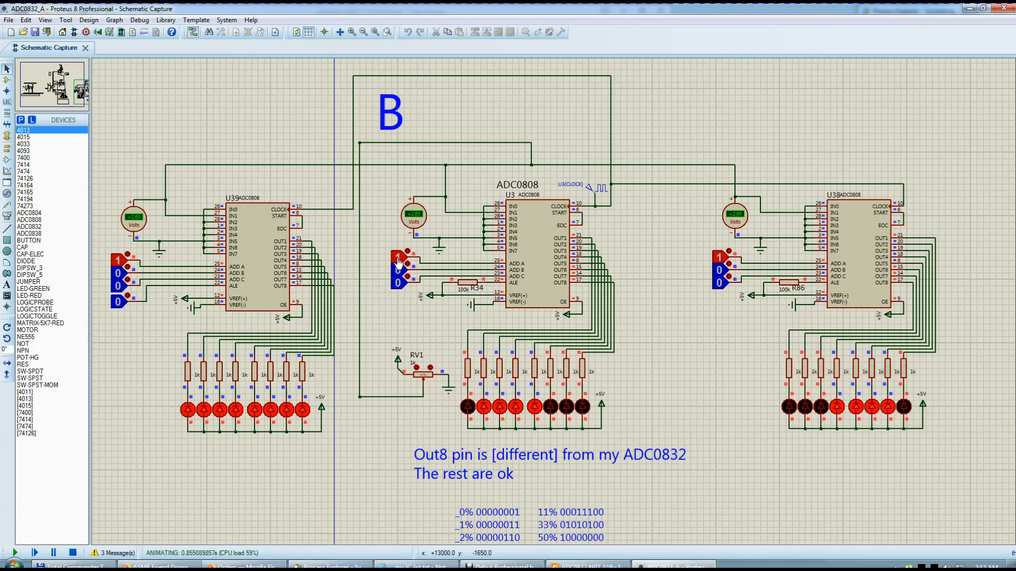
scroll(402, 279, "up", 2)
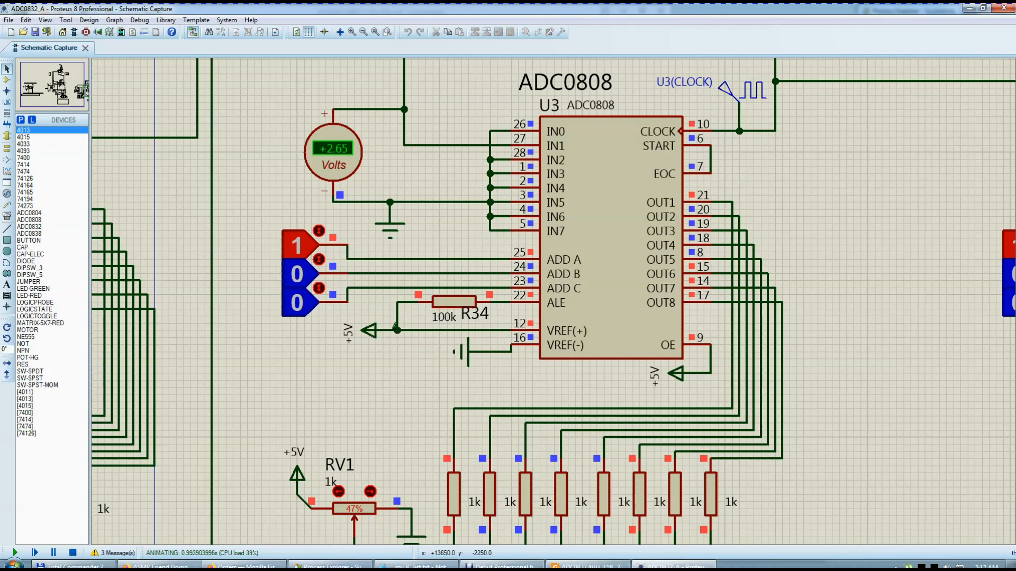
Check the frequency setting in the properties of U3's clock generator and cancel without applying changes
scroll(437, 329, "down", 2)
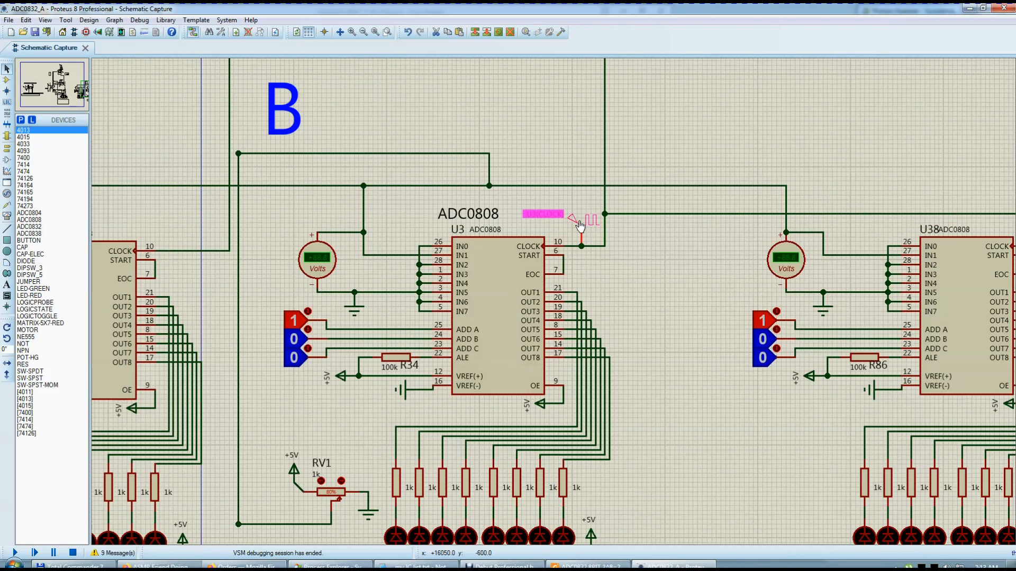
double_click(584, 217)
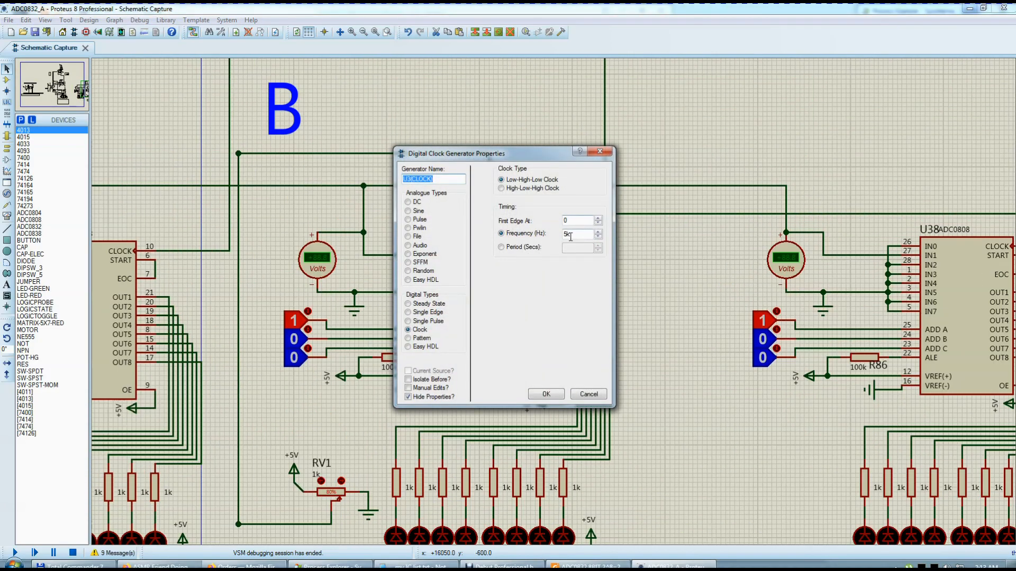
double_click(567, 233)
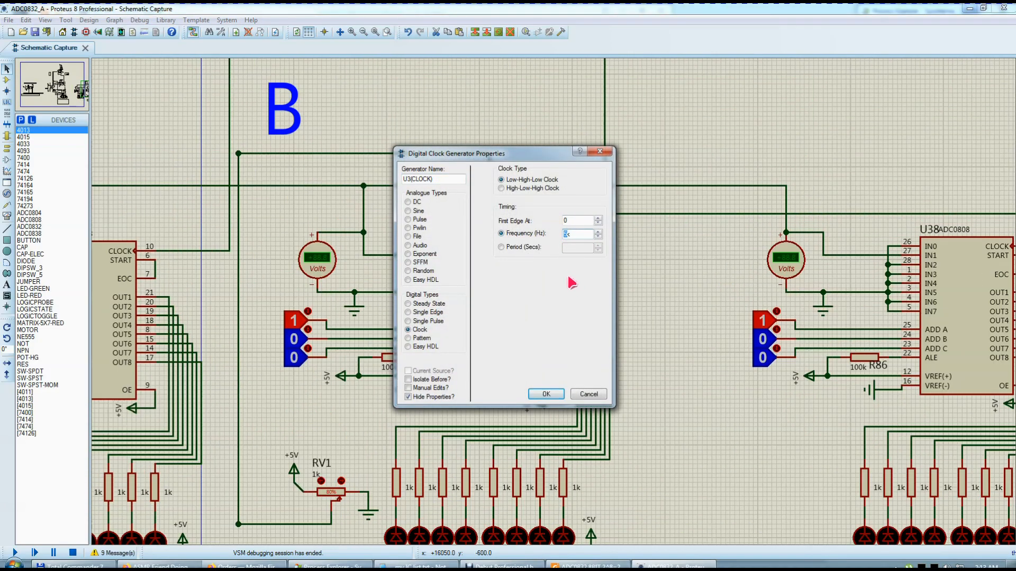
left_click(589, 394)
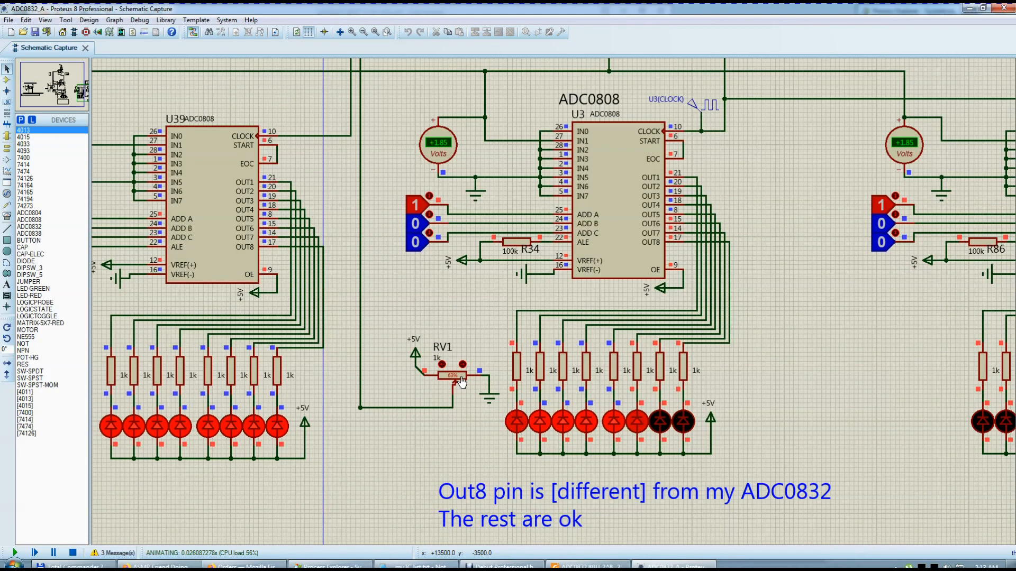
In the running simulation, toggle U39's ALE logic state to 1 and back to 0, and adjust potentiometer RV1
scroll(555, 304, "down", 5)
scroll(562, 309, "up", 5)
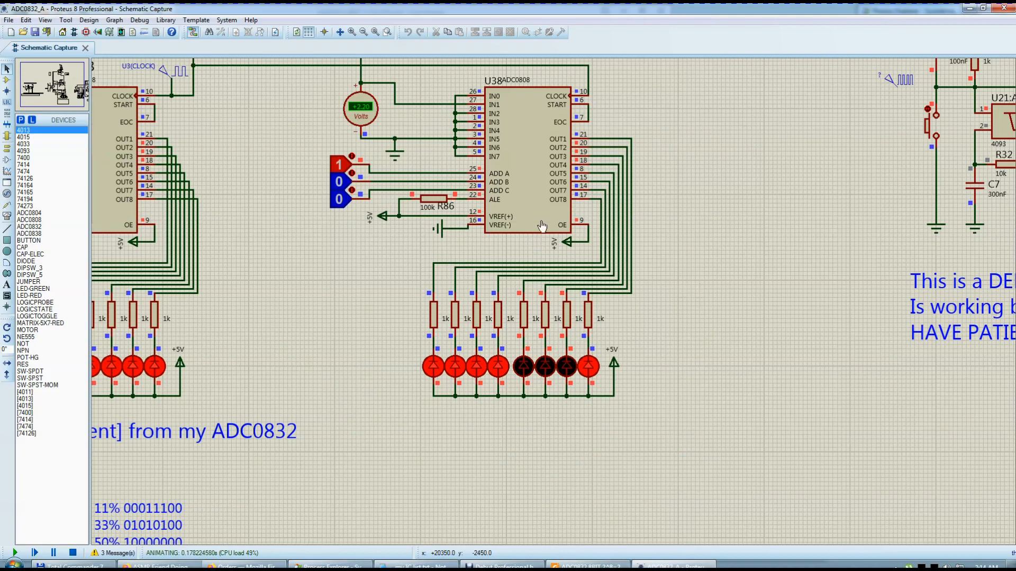
scroll(829, 377, "down", 2)
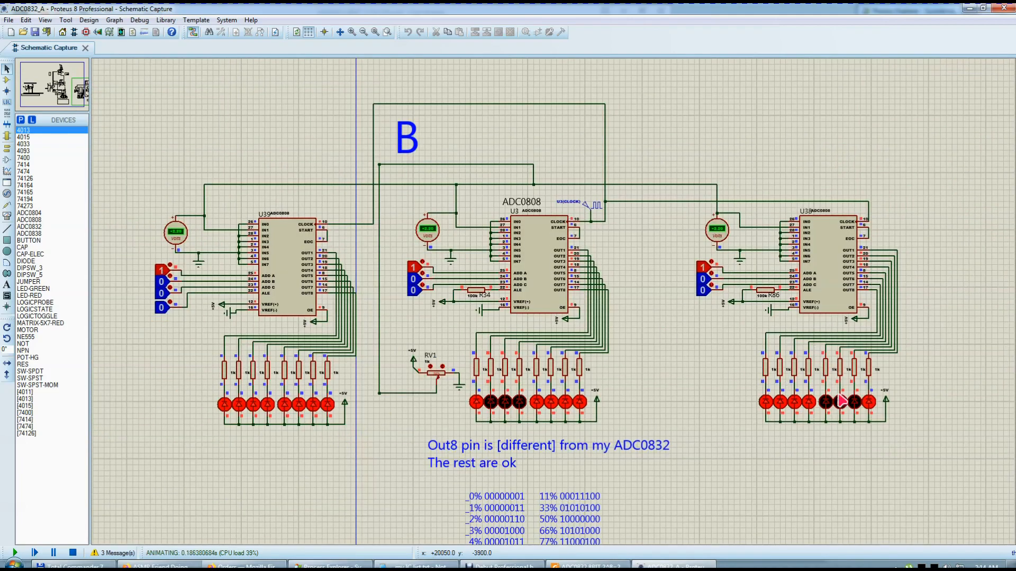
left_click(161, 312)
left_click(164, 311)
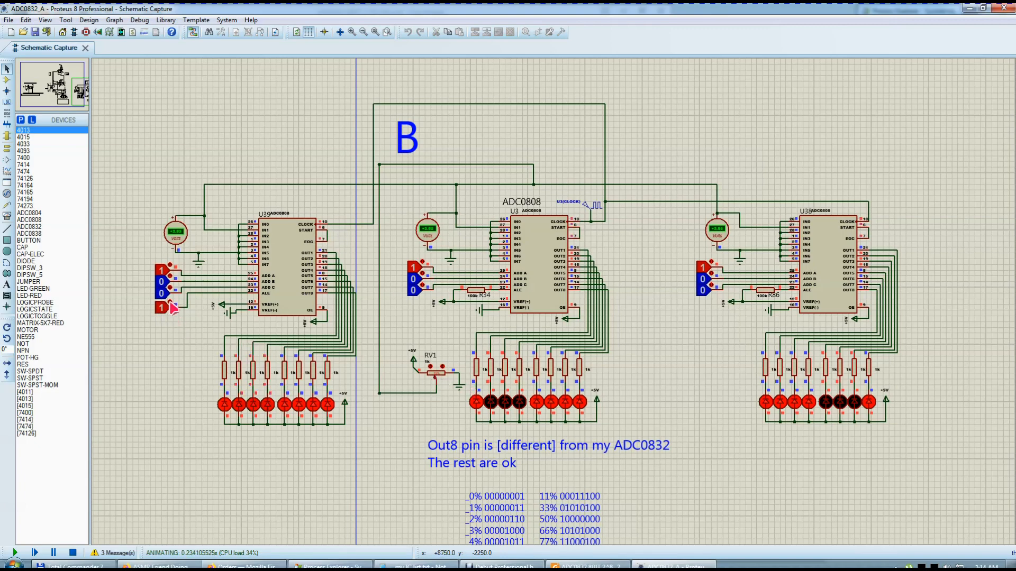
left_click(439, 376)
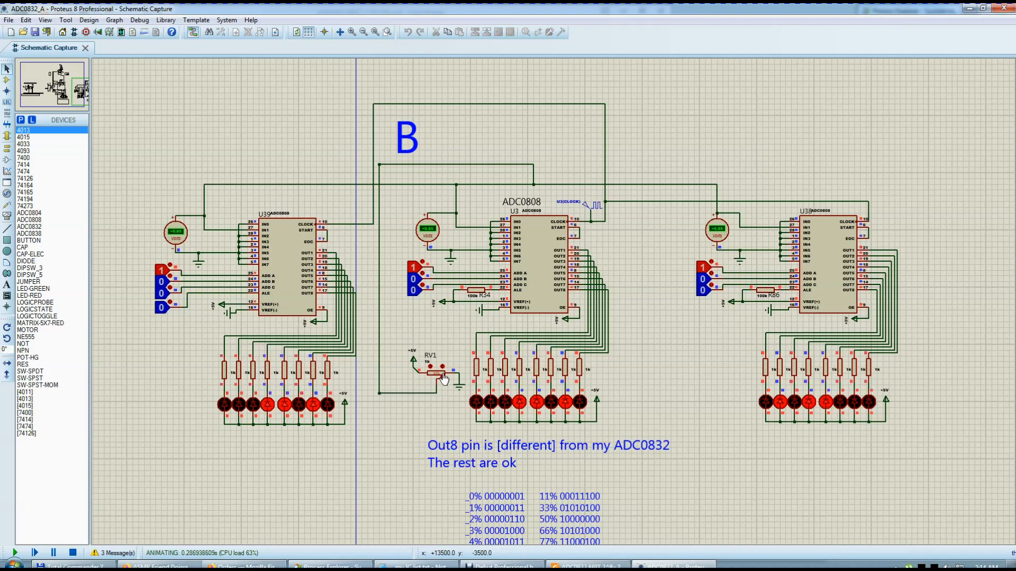
Stop the simulation, edit the frequency of U3's clock generator, and restart the simulation
left_click(588, 211)
left_click(73, 553)
double_click(589, 209)
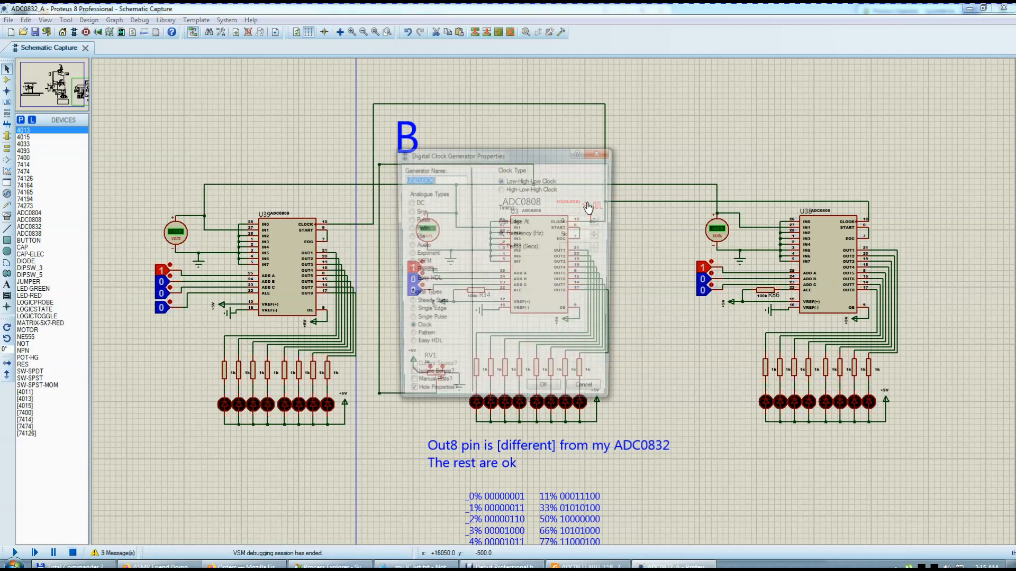
double_click(569, 235)
left_click(546, 394)
left_click(15, 553)
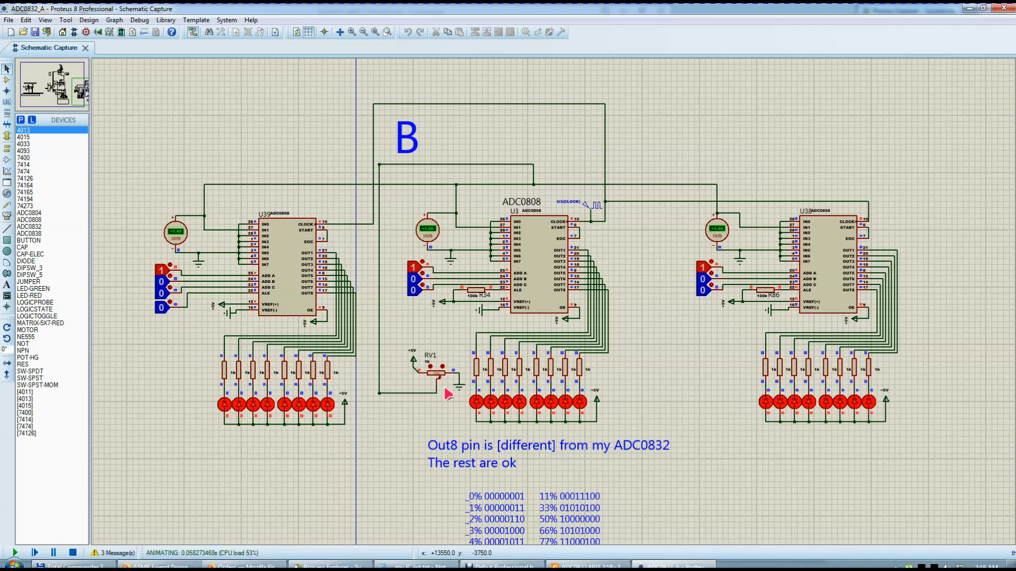
Vary potentiometer RV1 up to 80% and inspect the LED pattern on U3's outputs
left_click(433, 379)
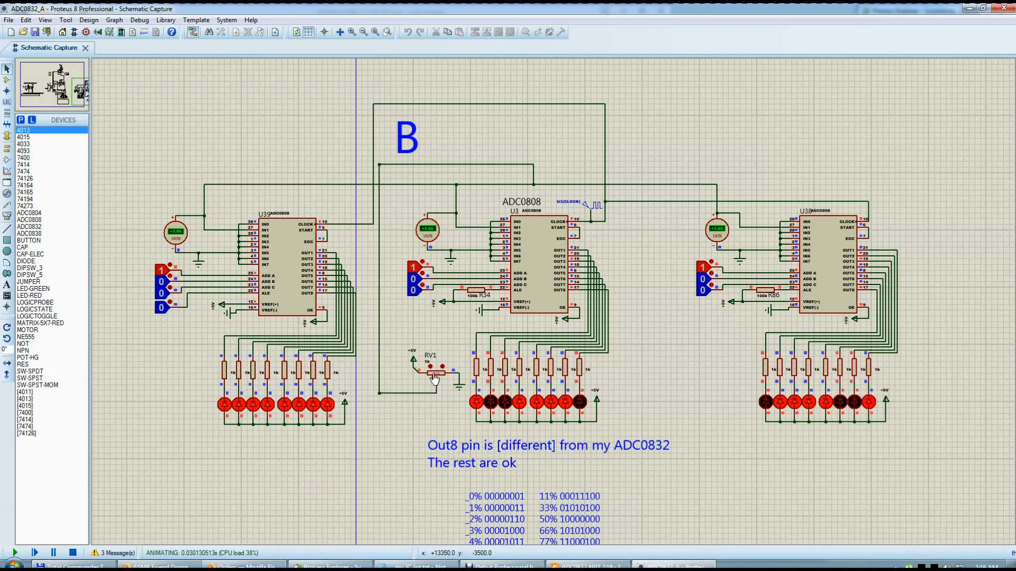
scroll(431, 379, "up", 2)
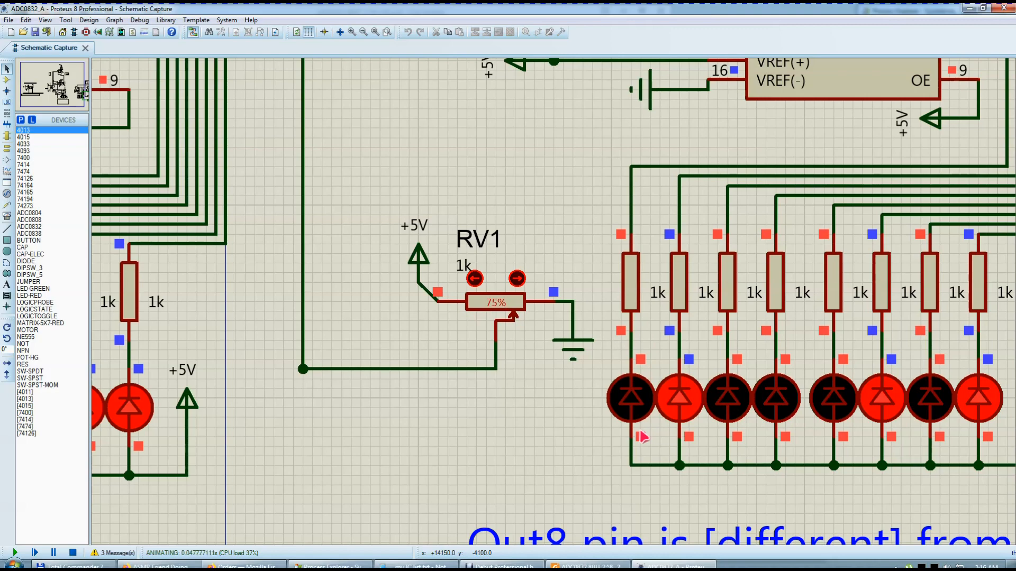
scroll(582, 409, "down", 3)
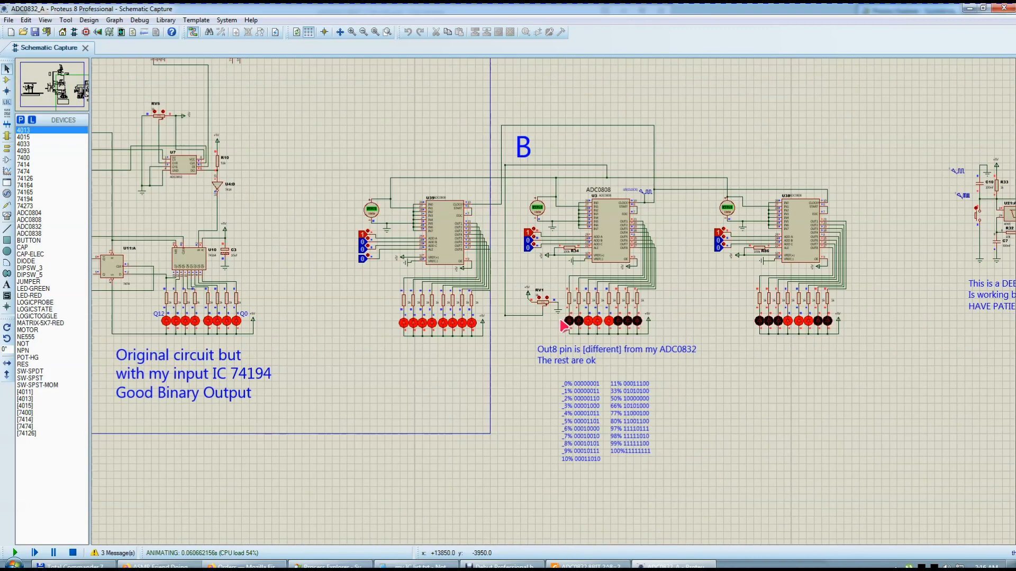
scroll(558, 308, "up", 1)
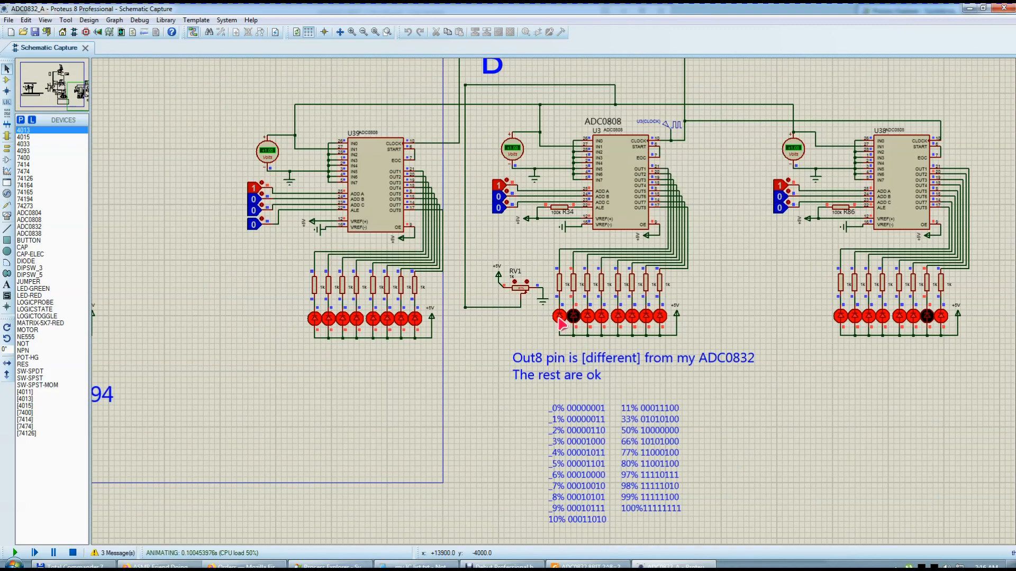
scroll(561, 323, "up", 1)
scroll(580, 333, "up", 1)
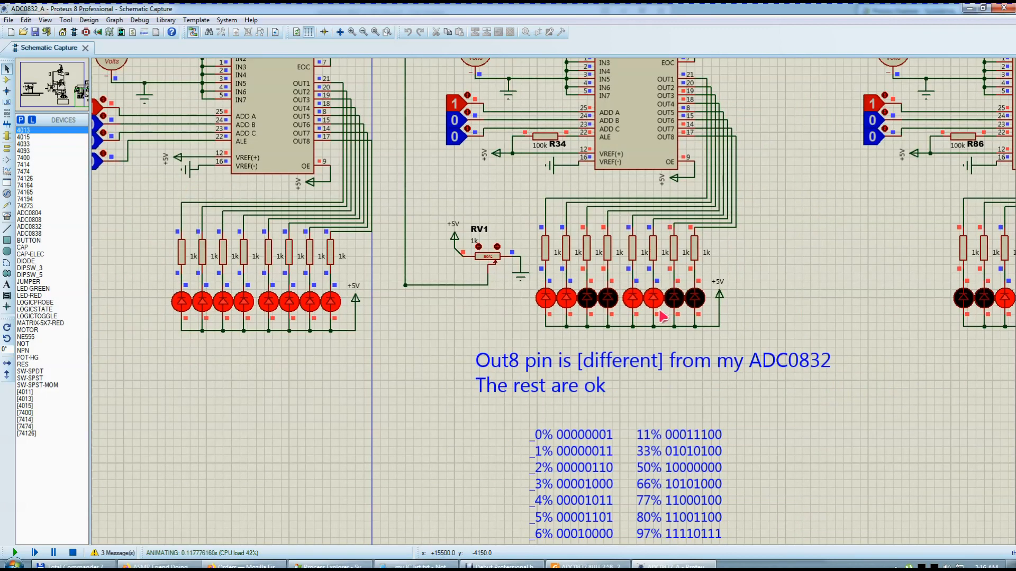
scroll(546, 288, "up", 1)
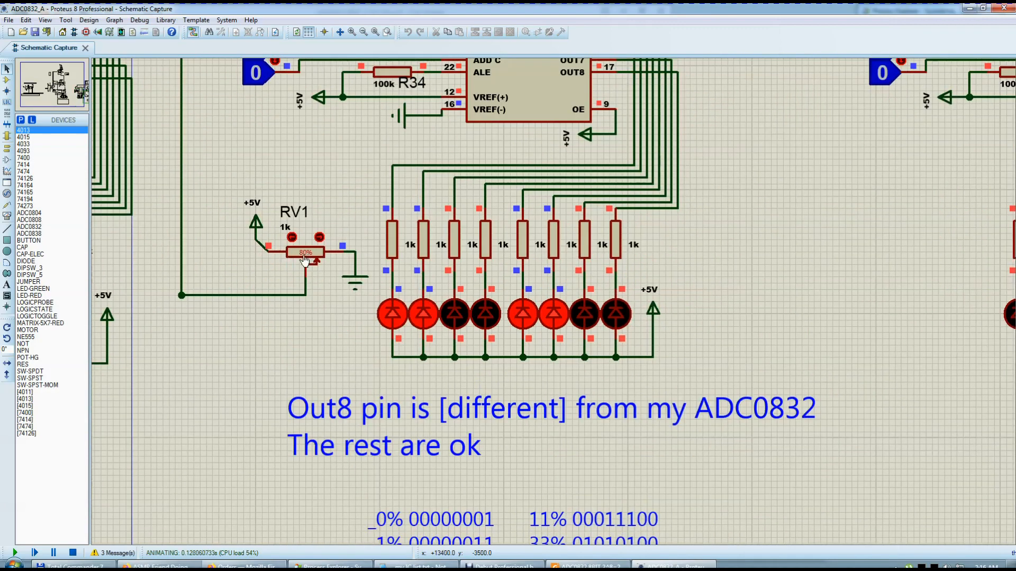
Compare U3's LED pattern with the 80% entry in circuit B's binary table, and stop the simulation
scroll(554, 326, "down", 1)
scroll(555, 332, "down", 1)
scroll(556, 369, "up", 1)
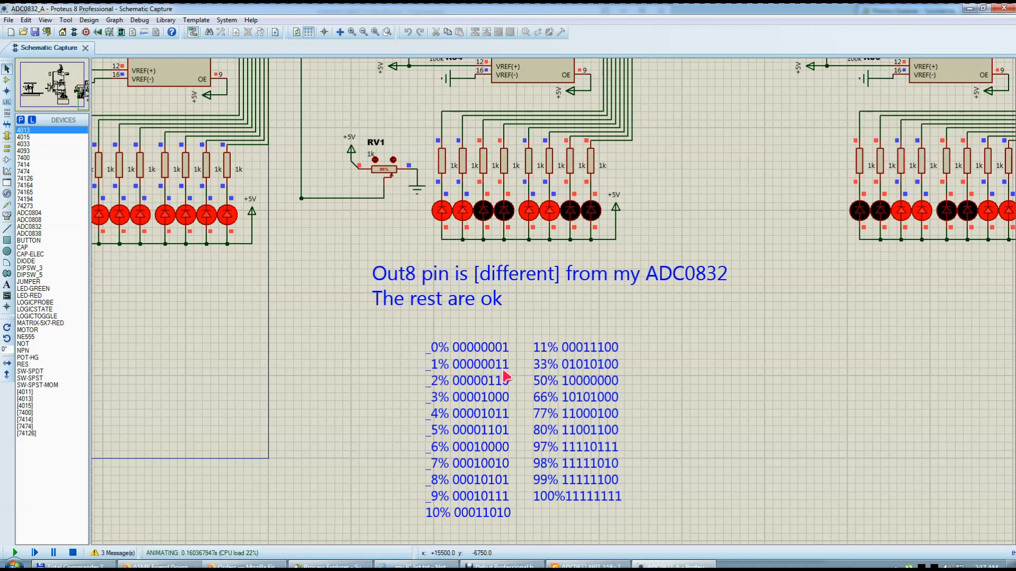
scroll(523, 399, "down", 2)
scroll(546, 320, "up", 1)
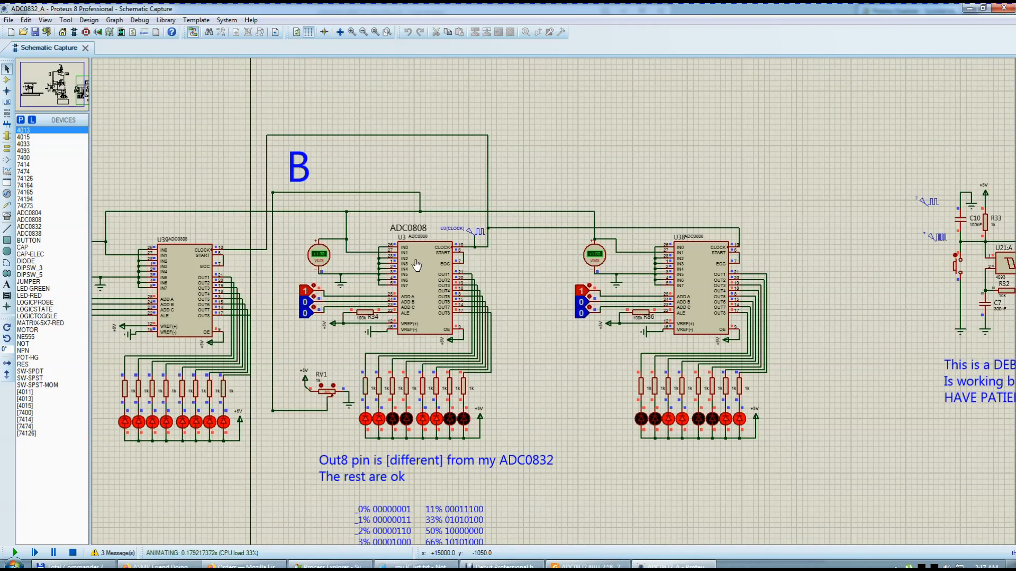
scroll(417, 265, "up", 1)
scroll(564, 318, "down", 1)
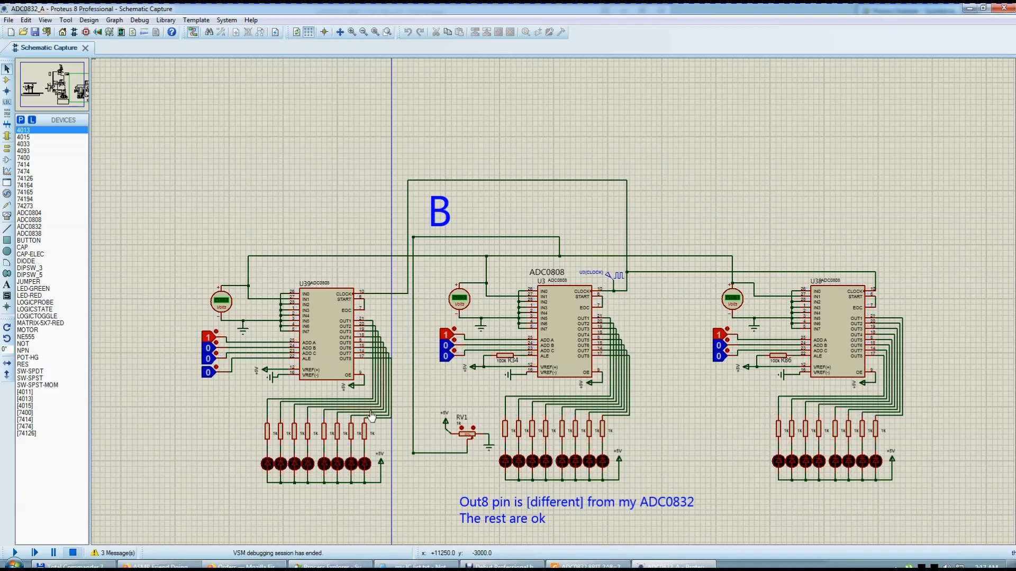
Examine the stopped circuit B, the debug circuit C beside it, and the overall layout of the schematic
scroll(463, 374, "down", 2)
scroll(463, 374, "up", 1)
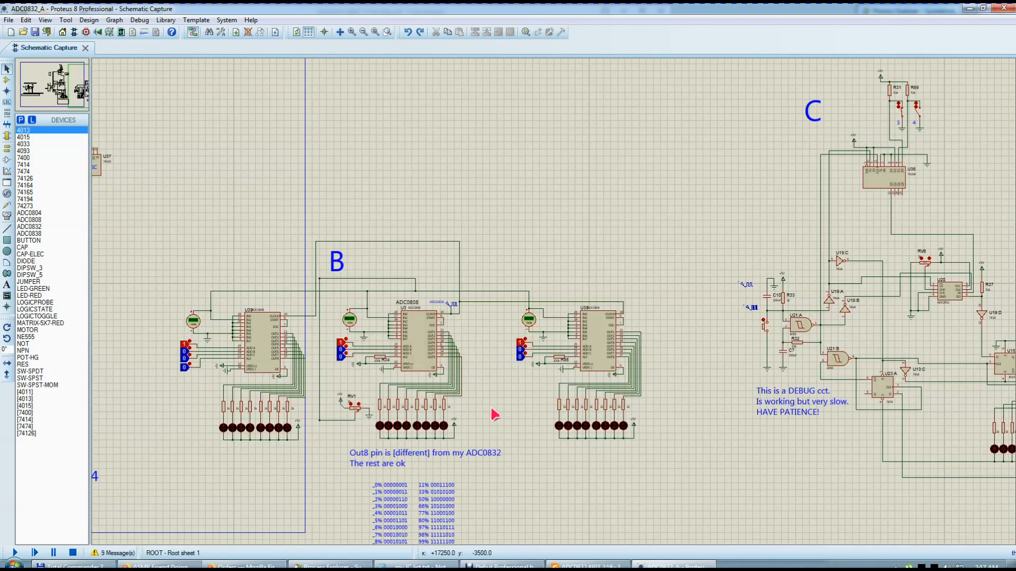
scroll(489, 420, "down", 1)
scroll(517, 379, "up", 2)
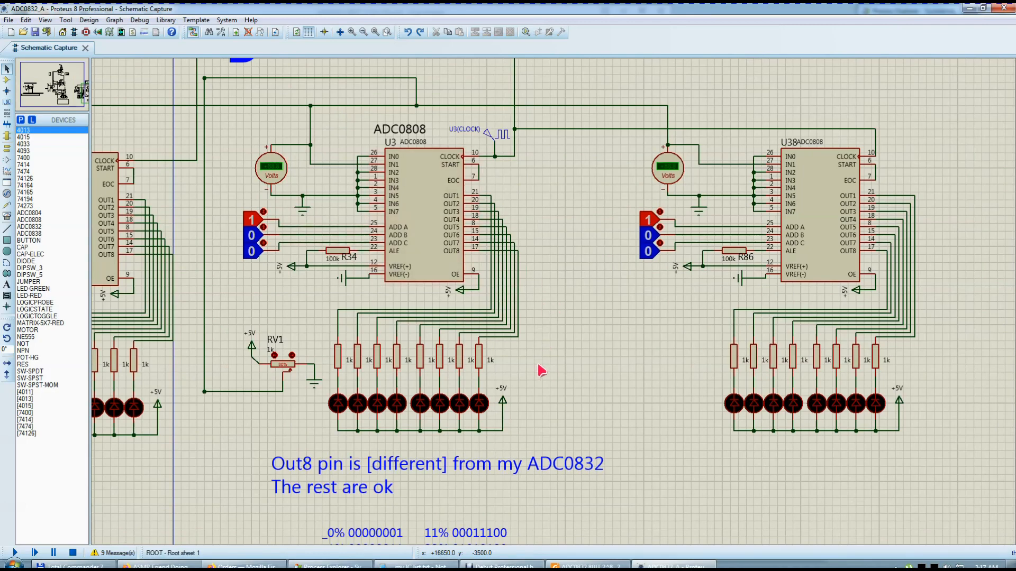
scroll(533, 373, "down", 4)
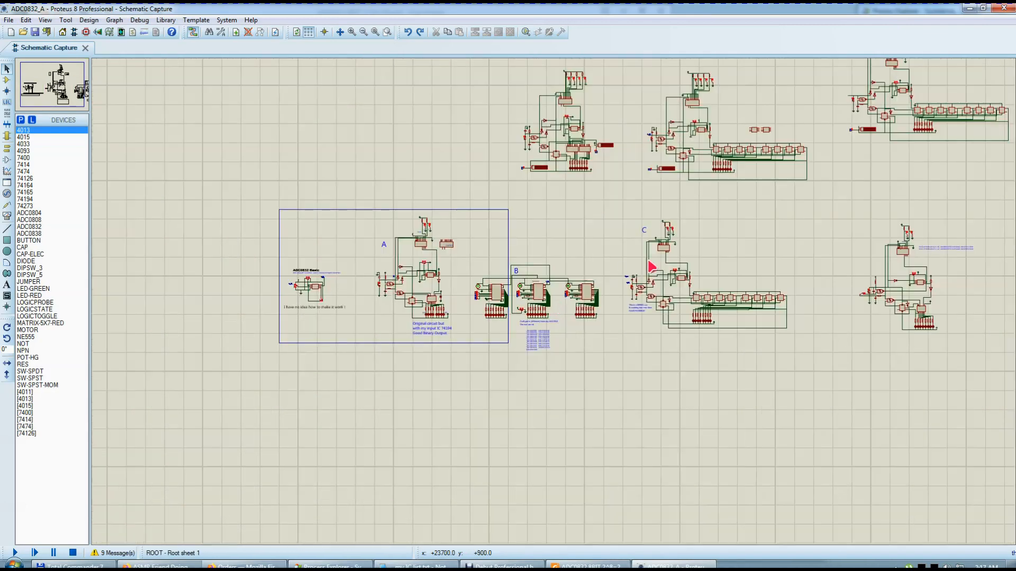
scroll(548, 326, "up", 1)
scroll(697, 360, "up", 1)
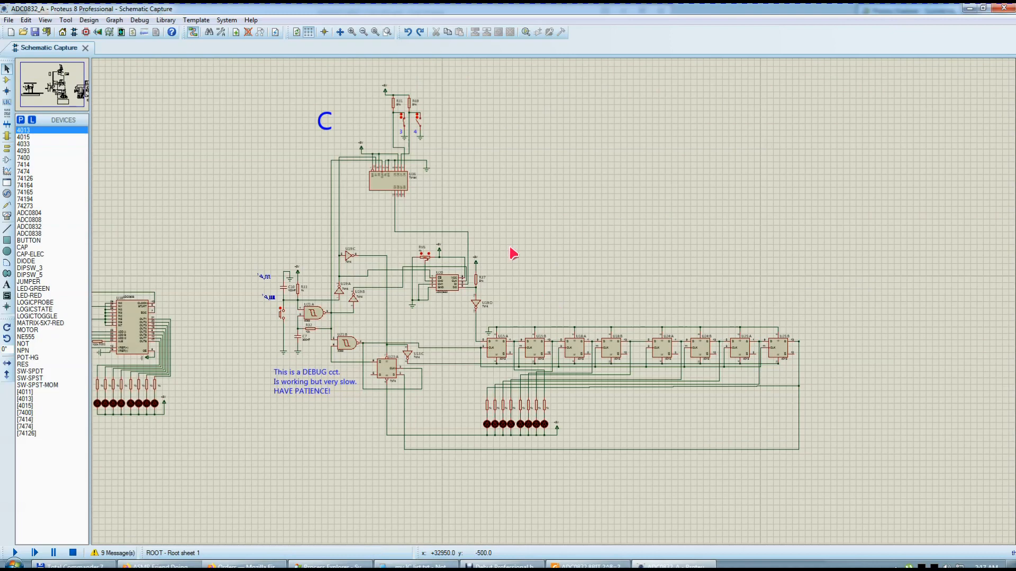
scroll(453, 334, "down", 4)
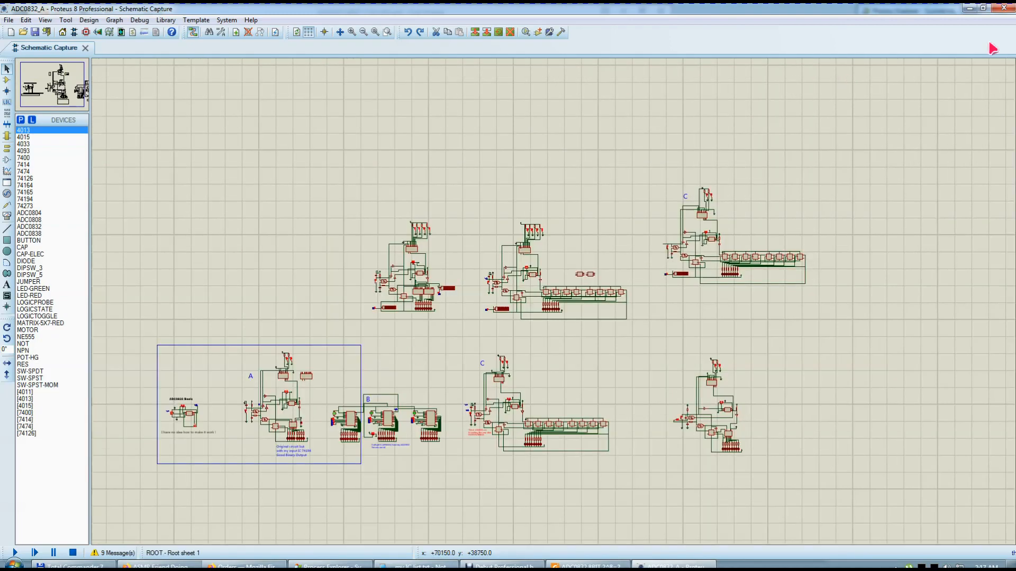
Open the ADC0832_B project from the ADC folder in Total Commander, maximize it, and close the ADC0832_A project
left_click(79, 565)
left_click(417, 197)
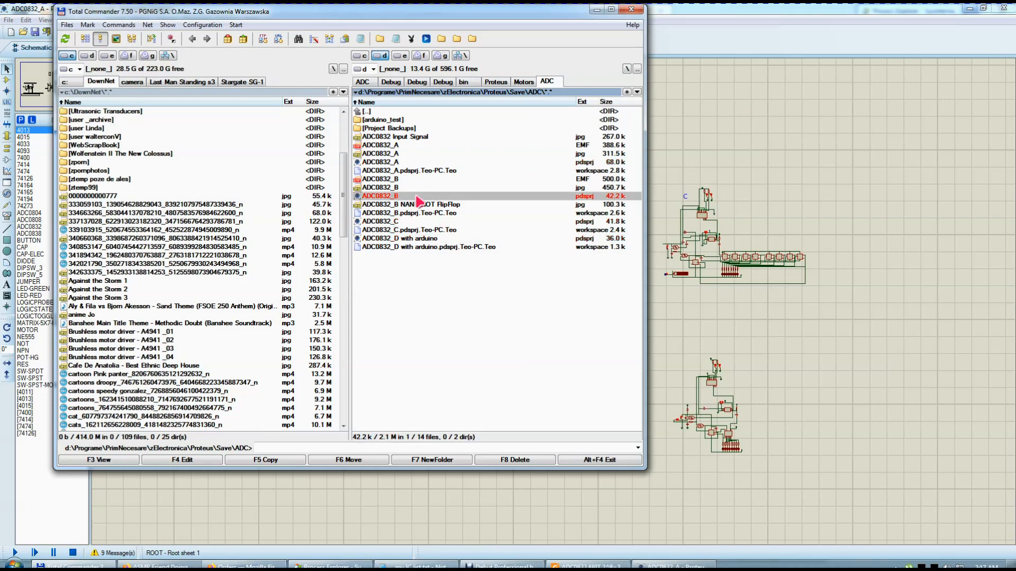
double_click(422, 197)
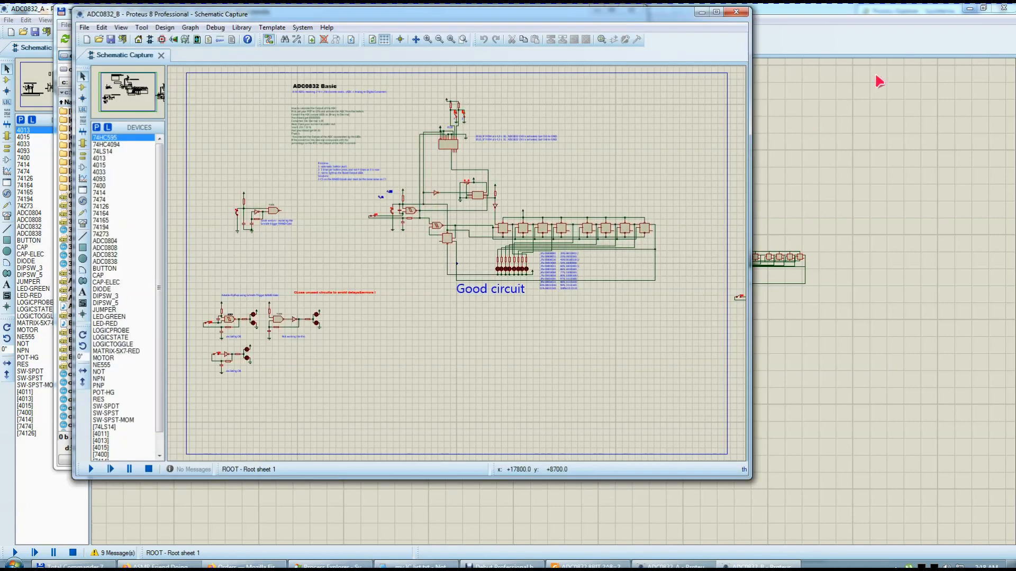
left_click(718, 13)
left_click(1002, 9)
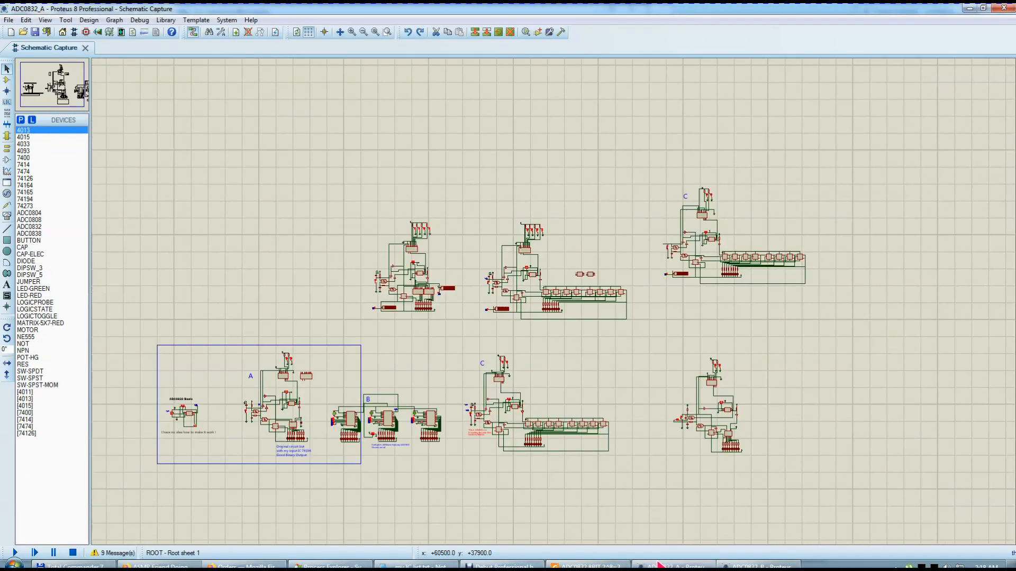
left_click(998, 8)
left_click(472, 299)
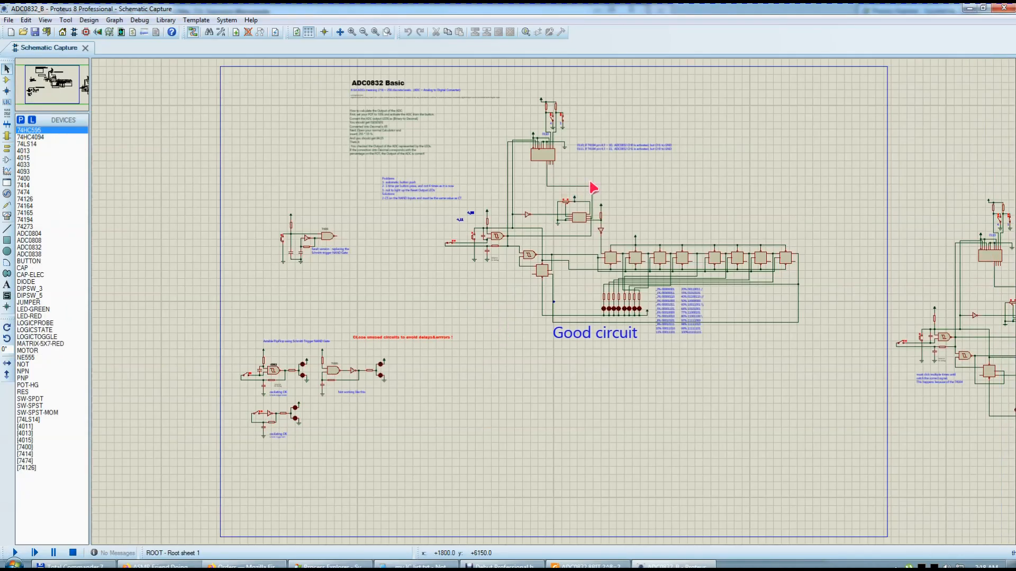
Compare the 7474 flip-flop chain with the 74C164 output shift register in the ADC0832 datasheet in Foxit Reader, and return to Proteus
scroll(513, 475, "up", 3)
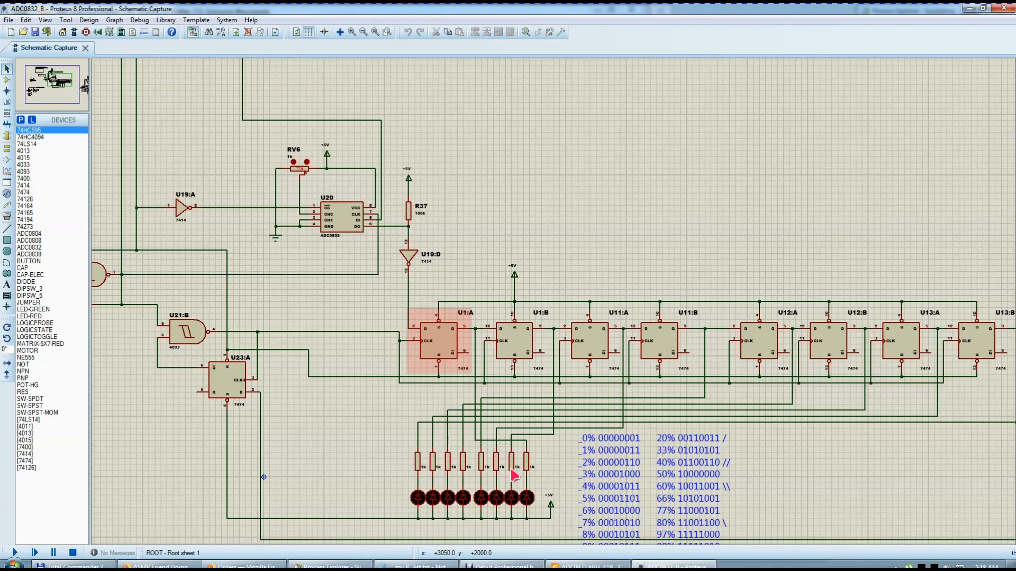
key("alt+Tab")
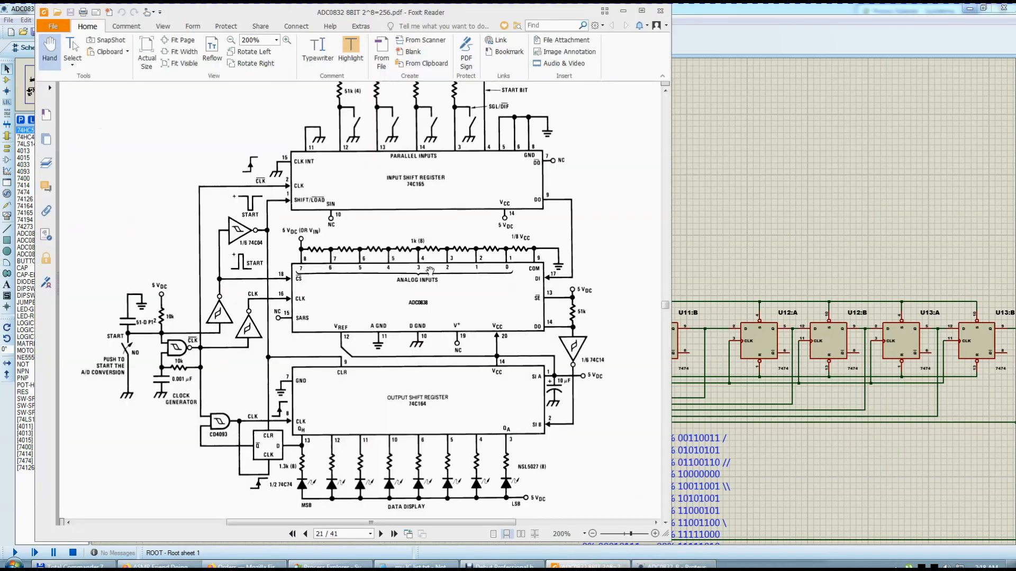
scroll(426, 413, "up", 3)
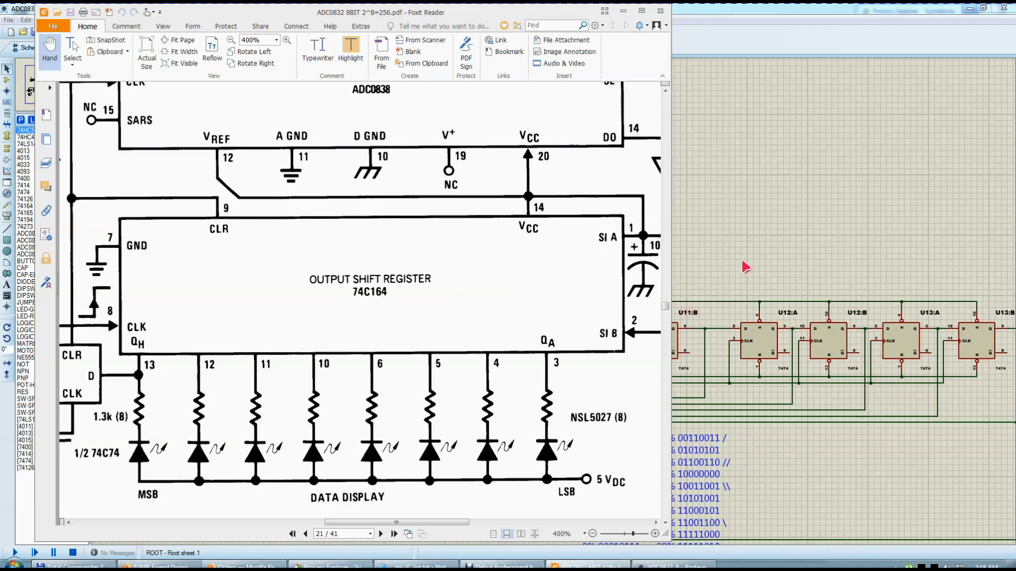
left_click_drag(559, 299, 537, 299)
left_click(703, 252)
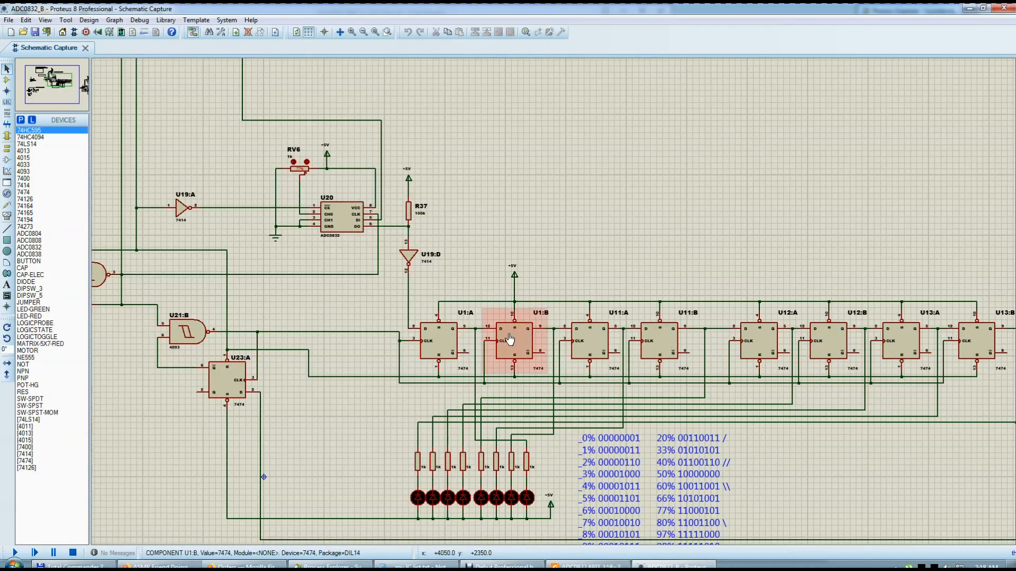
Inspect the Good circuit's 7474 flip-flop chain from U1:A onward and its connection to the ADC0832 output
scroll(509, 338, "up", 1)
scroll(403, 297, "down", 2)
scroll(521, 304, "up", 1)
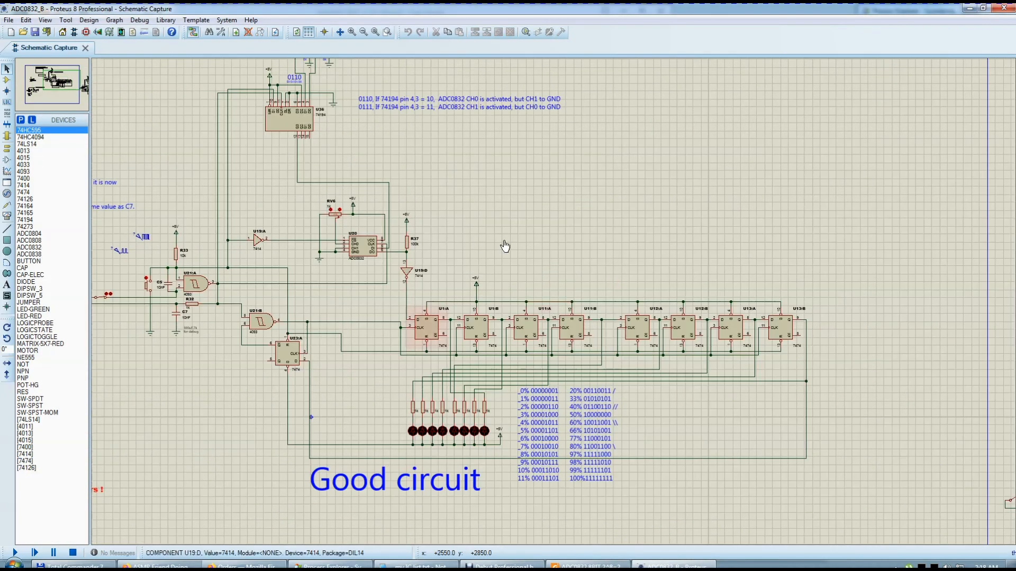
scroll(526, 287, "up", 2)
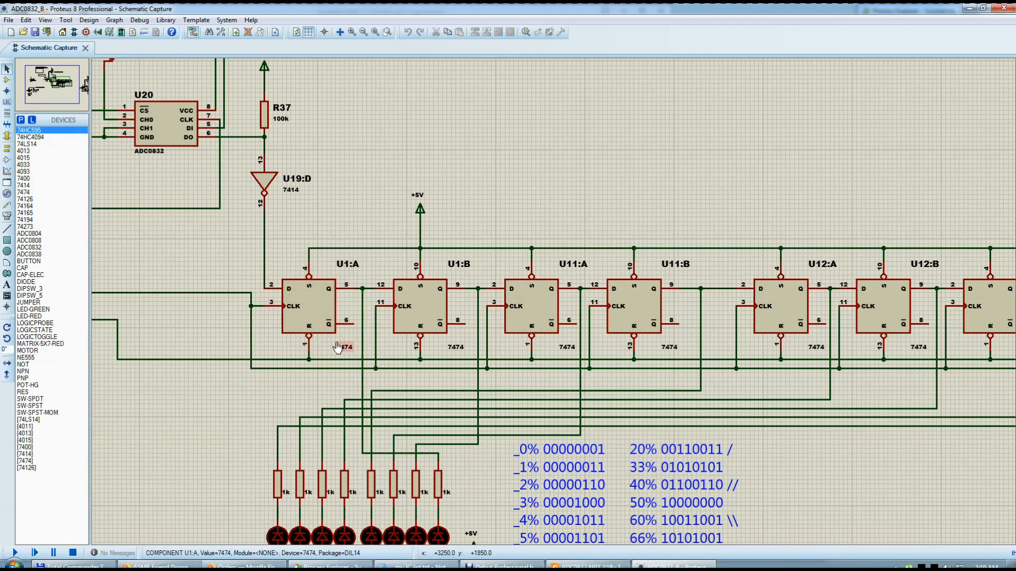
Look up the 7474-74LS74 D flip-flop entry in the IC list in Notepad2, and return to the Proteus schematic
key("alt+Tab")
left_click_drag(314, 380, 316, 338)
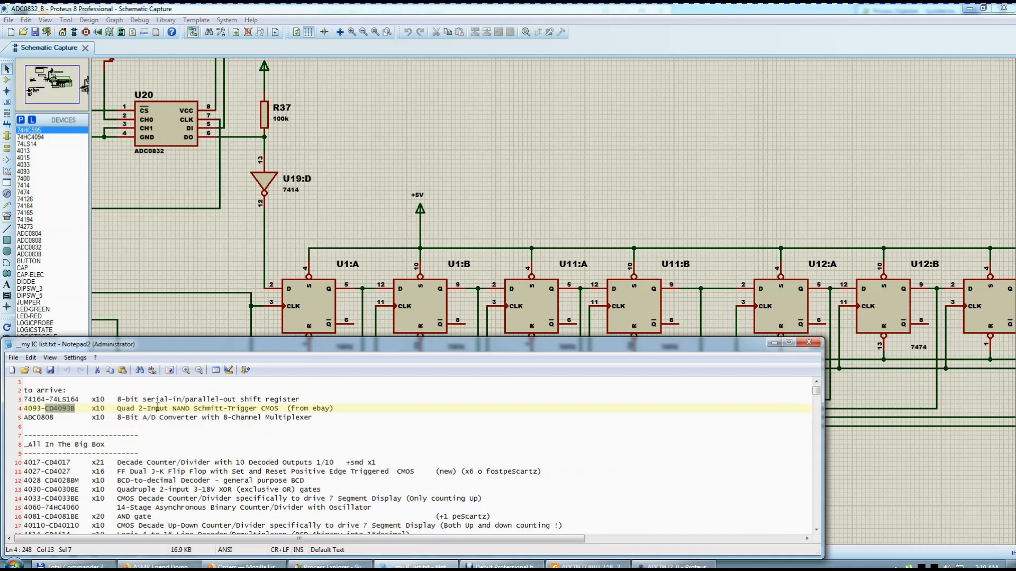
scroll(153, 446, "down", 6)
double_click(40, 453)
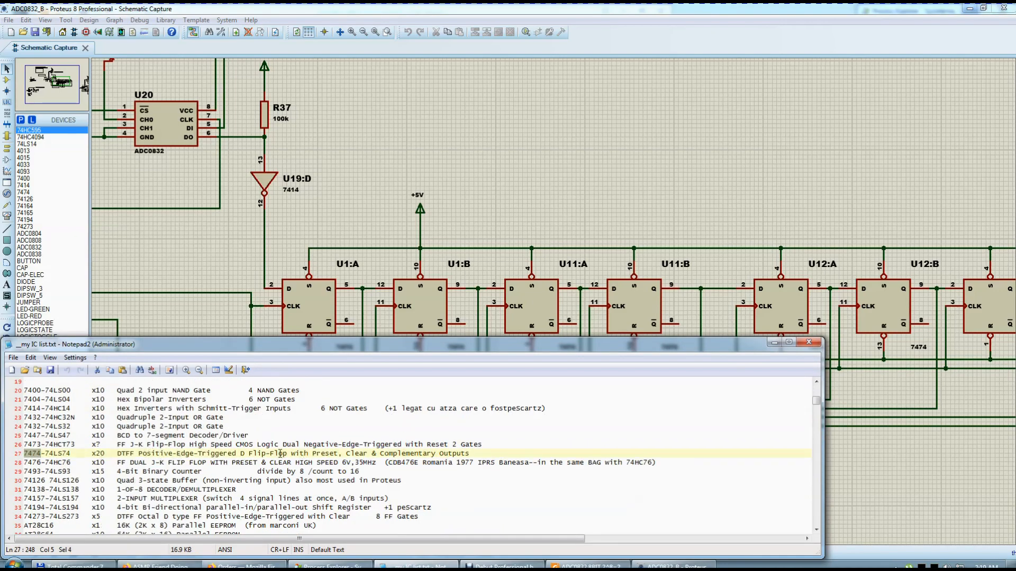
double_click(93, 453)
left_click(384, 225)
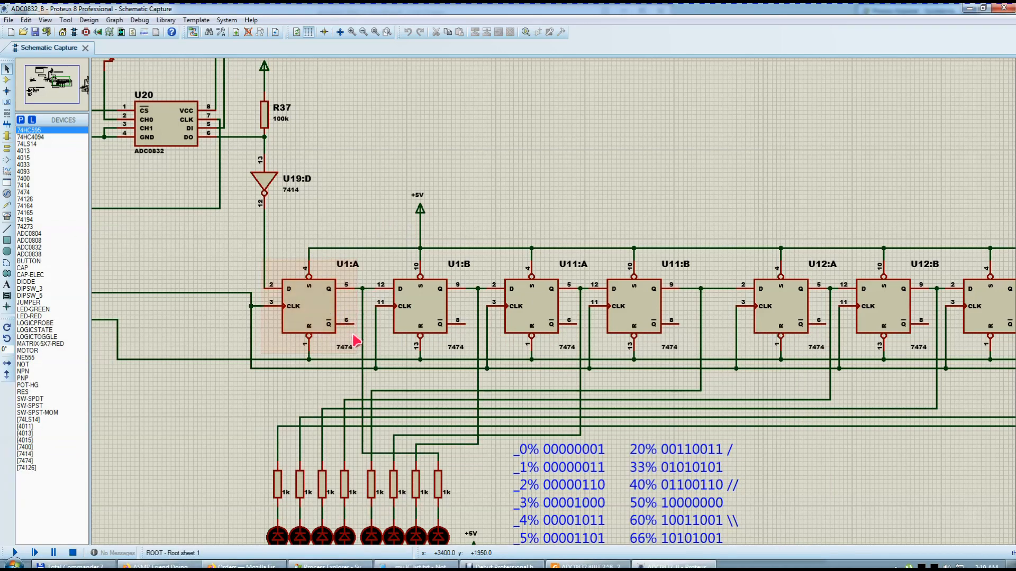
Examine the Good circuit's 7474 chain from U1:A to U13:B and the wiring to its eight output LEDs
left_click(300, 303)
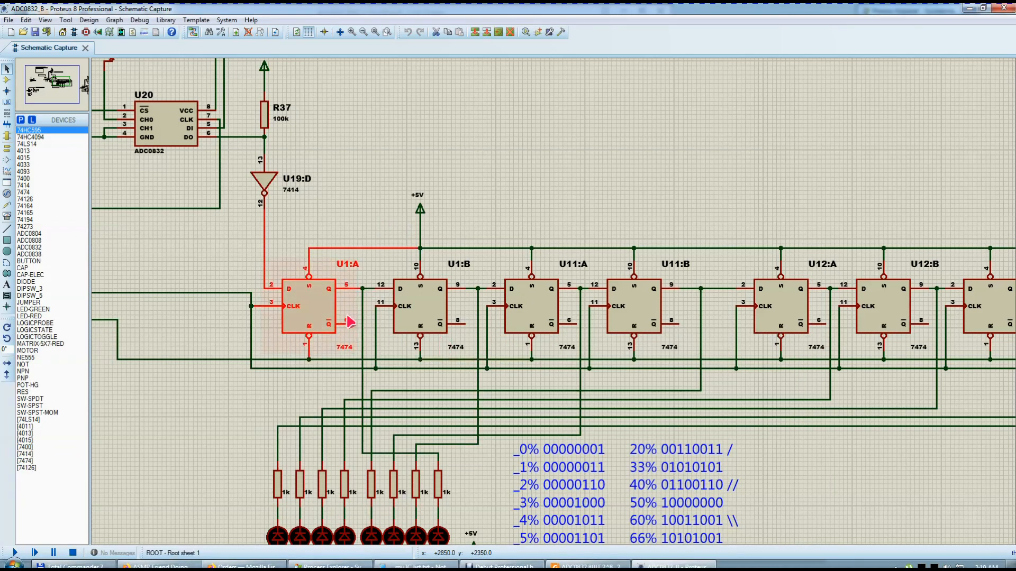
scroll(301, 303, "down", 2)
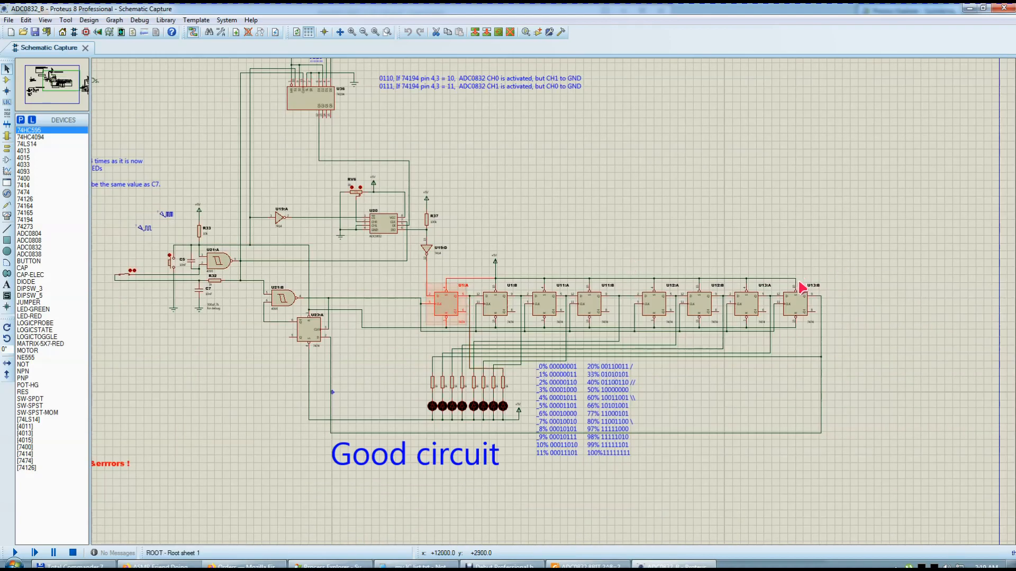
scroll(798, 285, "up", 1)
scroll(556, 303, "down", 2)
scroll(402, 331, "up", 1)
left_click(589, 566)
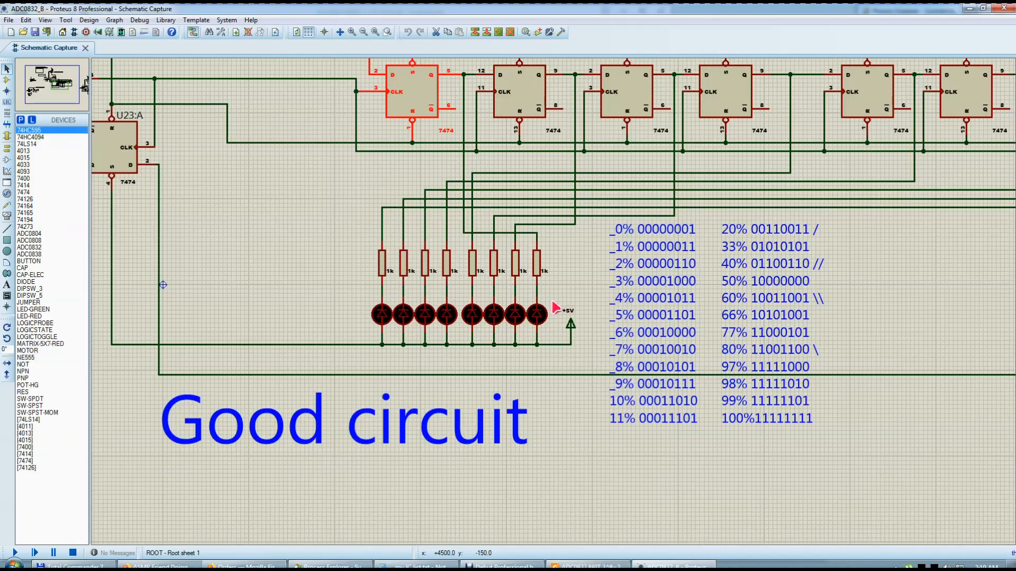
left_click_drag(464, 340, 550, 293)
scroll(483, 381, "down", 1)
scroll(730, 169, "up", 1)
left_click(568, 231)
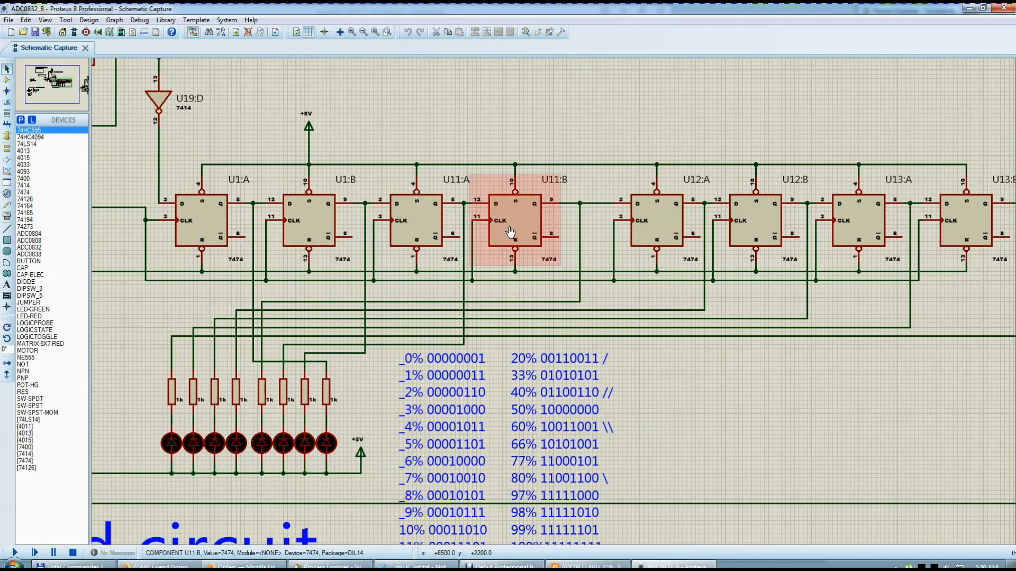
scroll(426, 238, "down", 1)
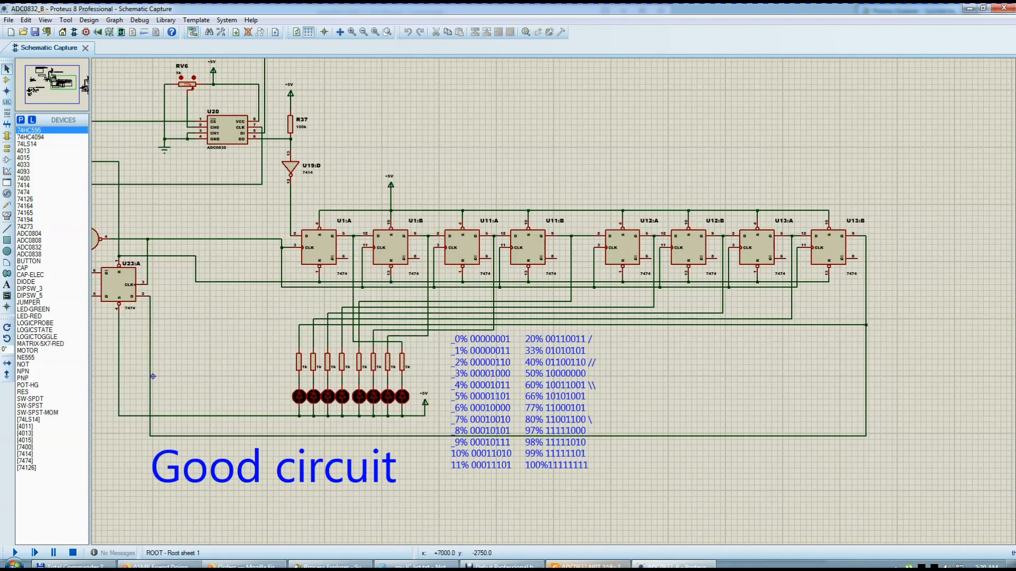
Compare the datasheet's 74C164 output shift register in Foxit Reader with the block of 7474 flip-flops in Proteus
key("alt+Tab")
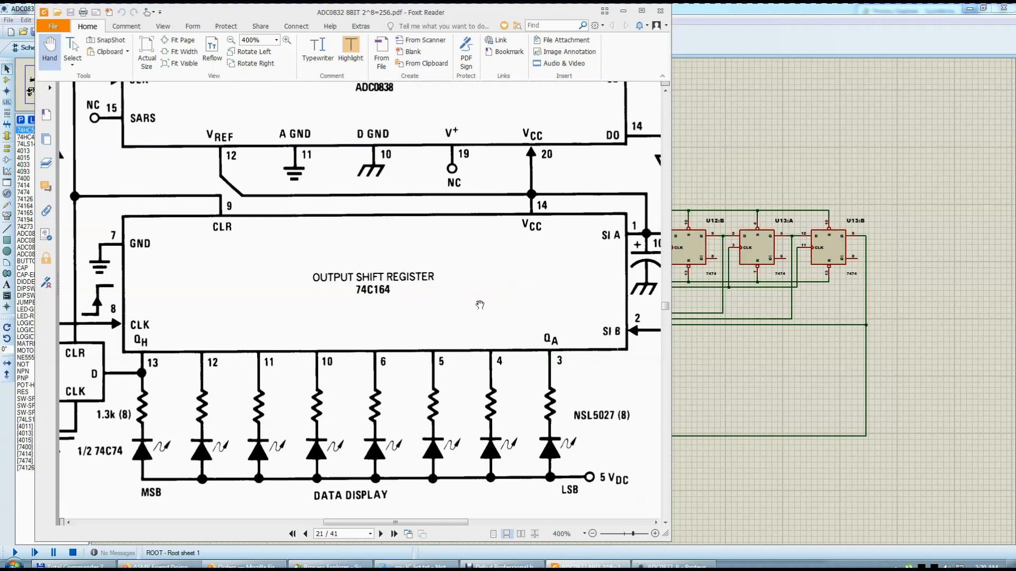
left_click(704, 382)
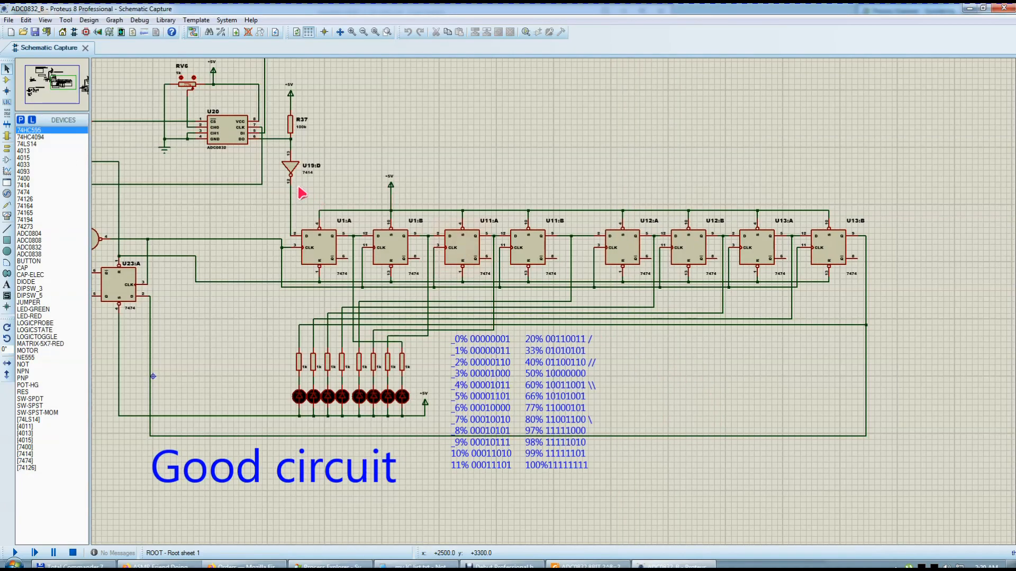
key("alt+Tab")
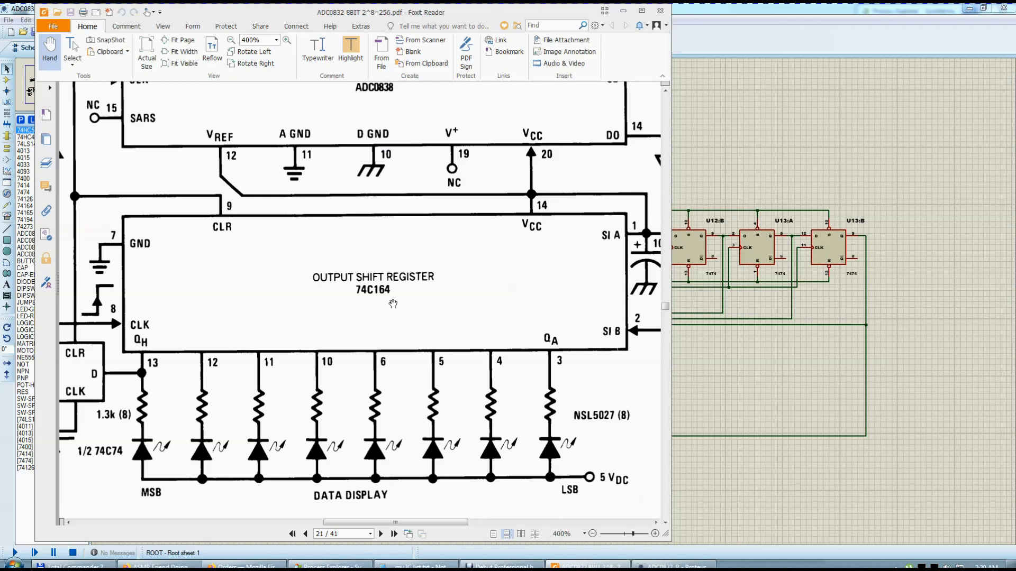
left_click(730, 366)
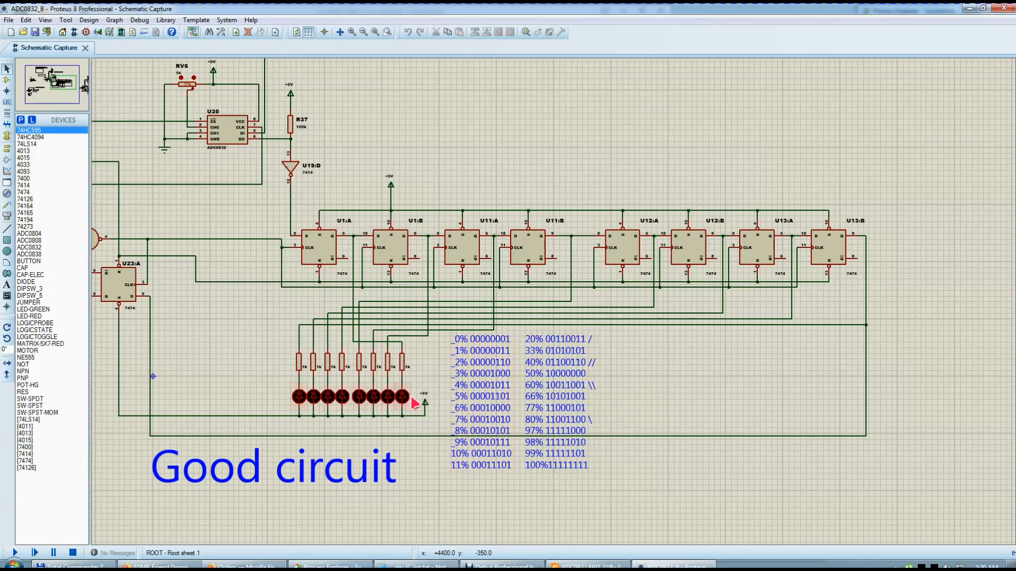
left_click_drag(299, 187, 897, 327)
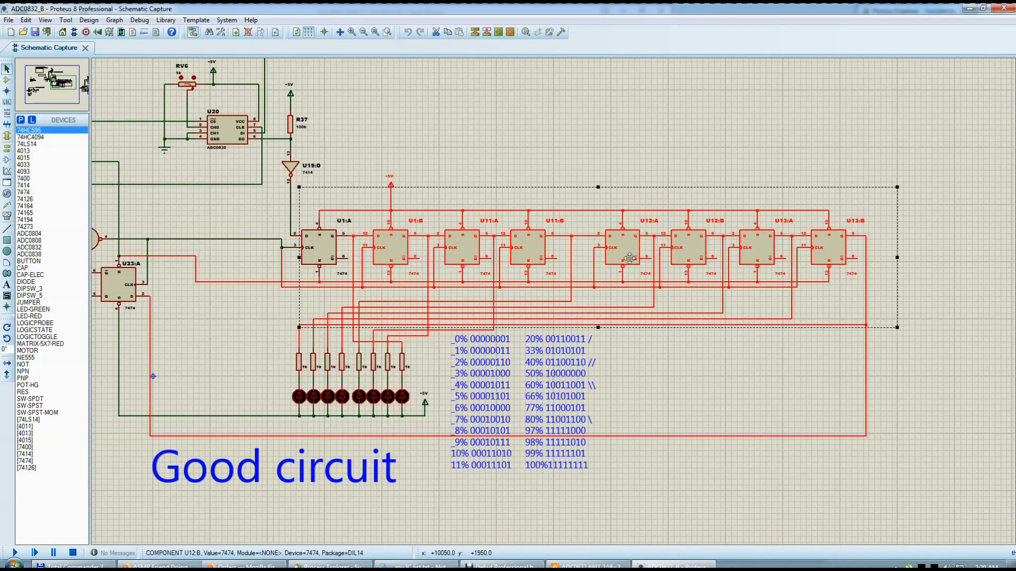
left_click(639, 361)
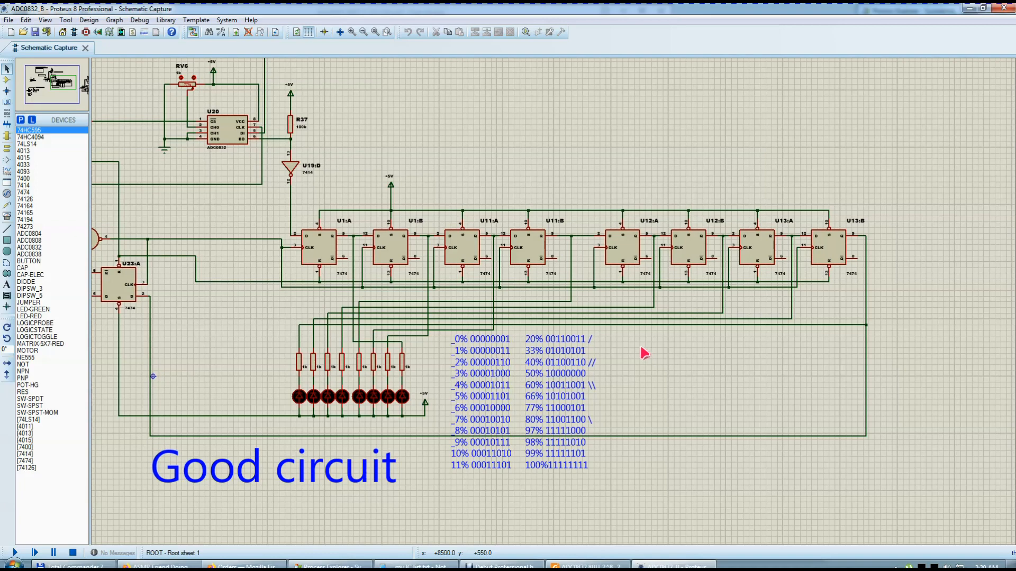
Switch to the datasheet in Foxit Reader and study the 74C164 connections and LED data display at 300% zoom
left_click(603, 565)
left_click_drag(422, 320, 454, 311)
scroll(433, 294, "down", 2, "ctrl")
left_click_drag(410, 265, 410, 343)
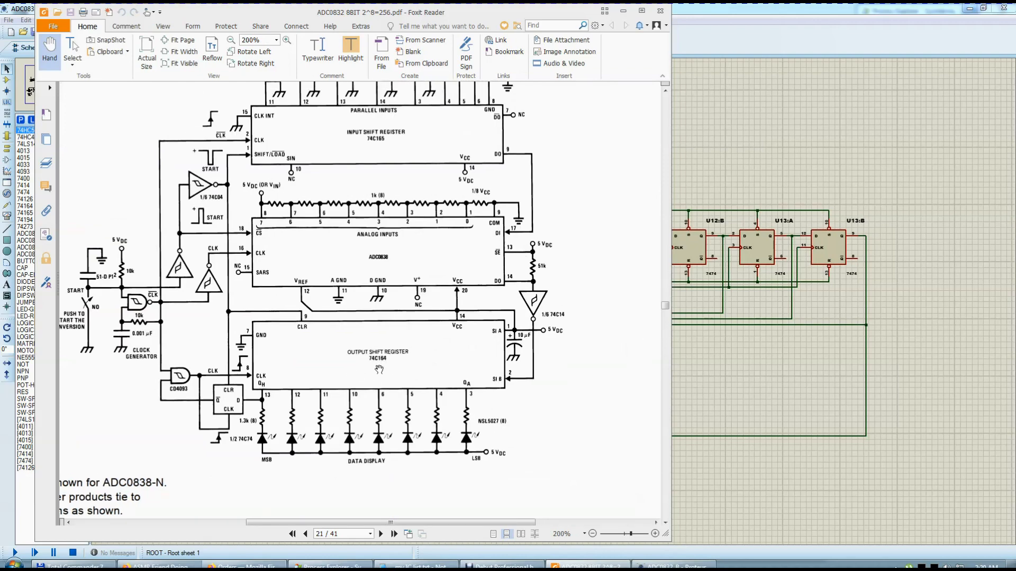
scroll(378, 370, "up", 1, "ctrl")
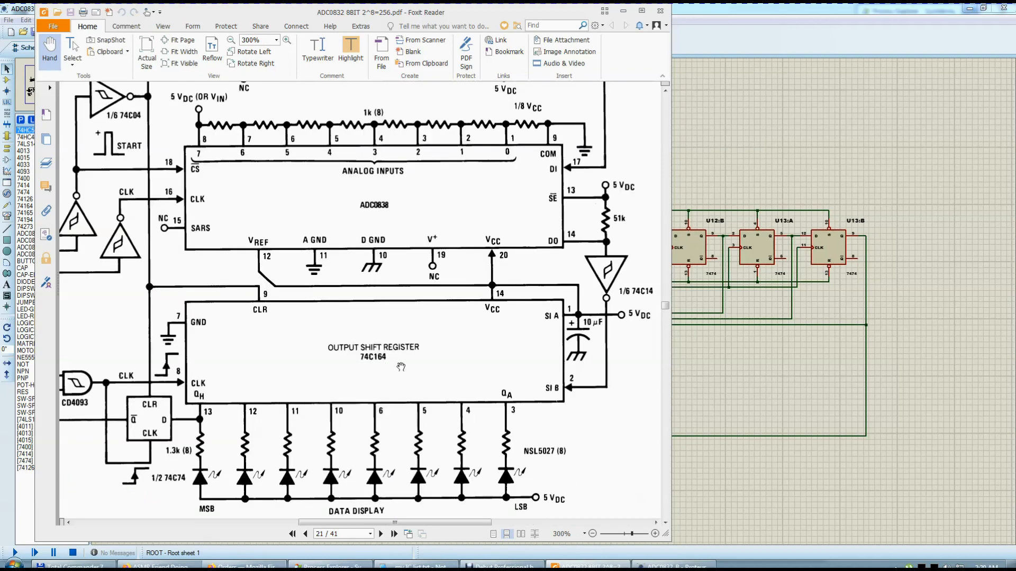
left_click_drag(477, 381, 454, 365)
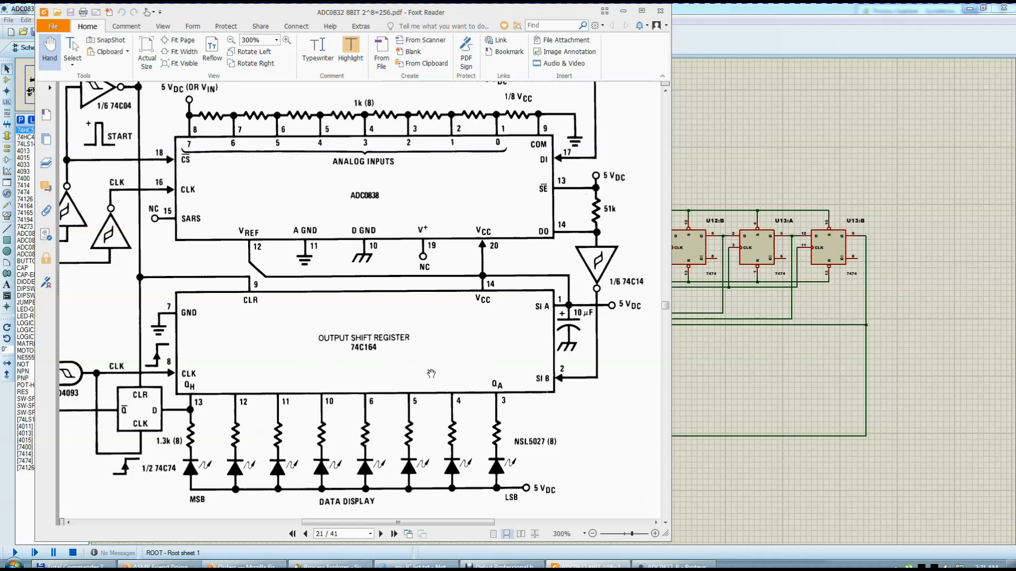
left_click_drag(405, 369, 418, 364)
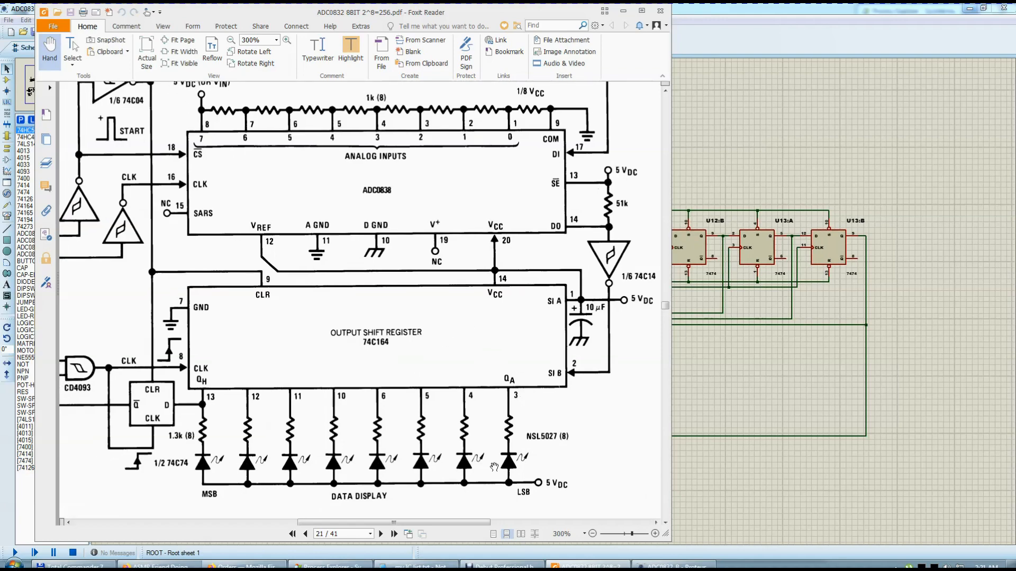
Highlight the whole 7474 chain in Proteus and check it once more against the datasheet's 74C164 shift register
left_click(714, 373)
left_click_drag(894, 182, 262, 316)
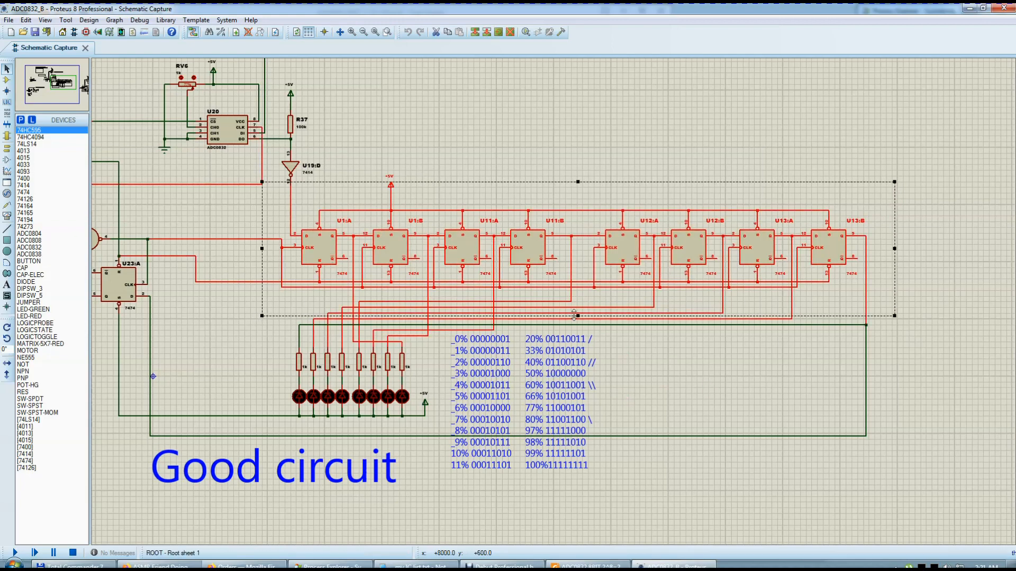
left_click(622, 353)
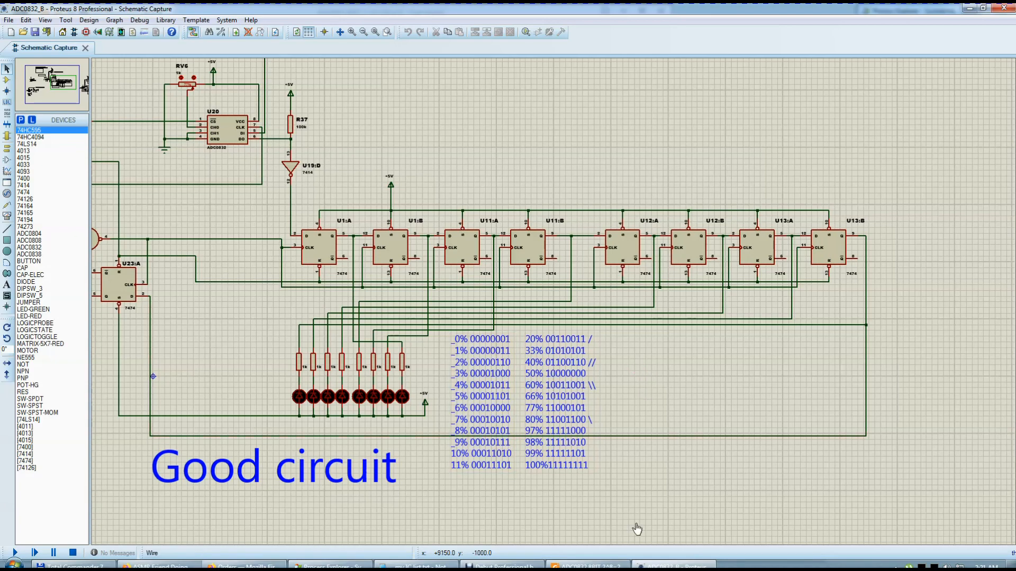
key("alt+Tab")
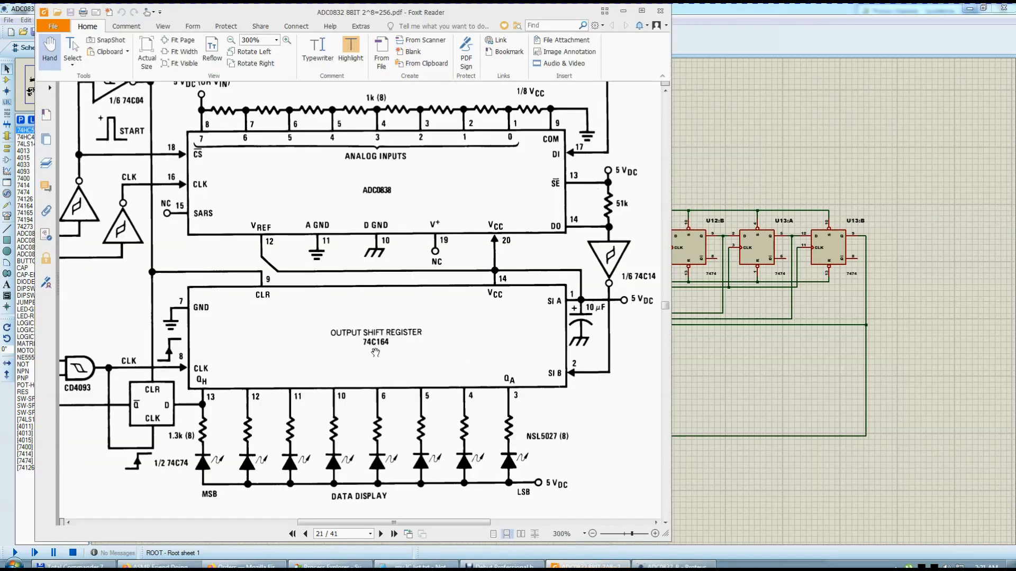
key("alt+Tab")
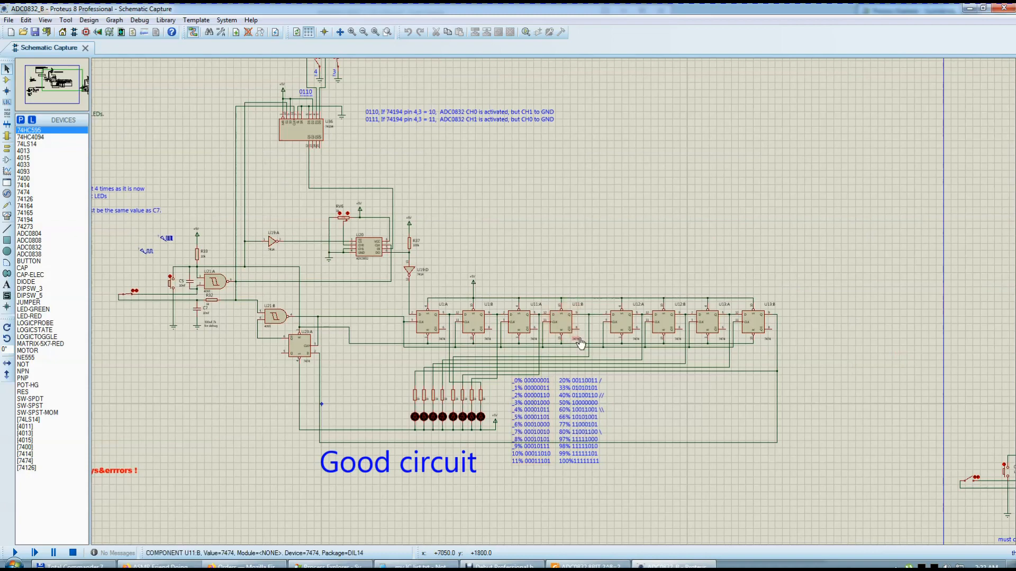
scroll(557, 308, "up", 1)
left_click_drag(597, 295, 872, 309)
left_click(609, 364)
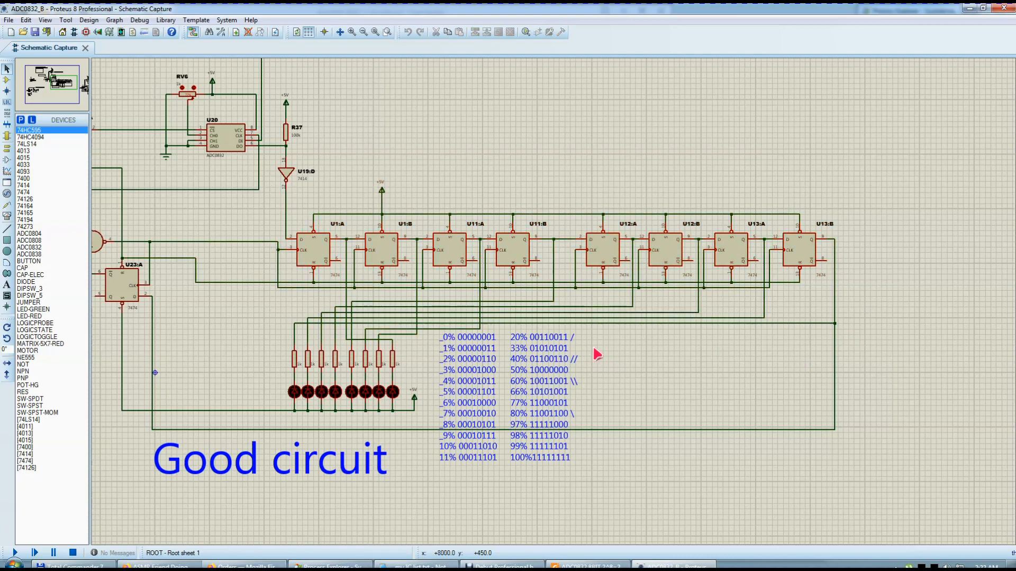
Review the percentage-to-binary tables, inspect the 50% 10000000 line in the script block, and close it without changes
left_click(492, 343)
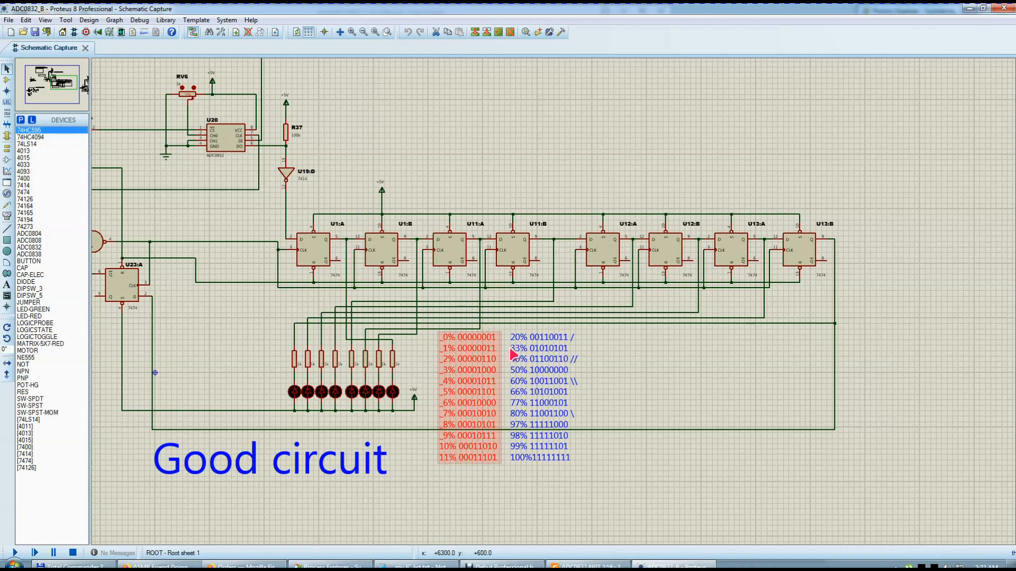
left_click(533, 460)
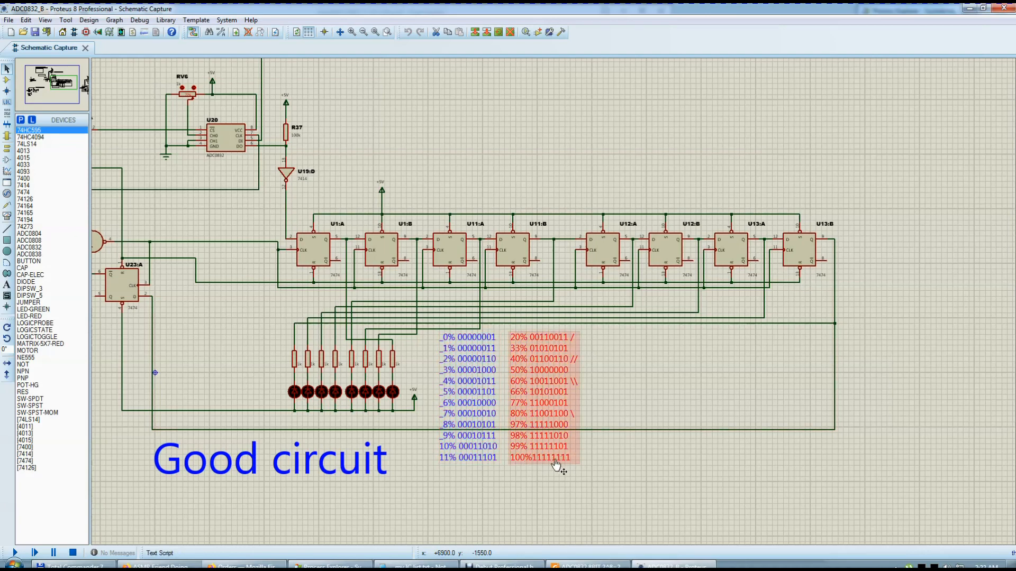
left_click(531, 374)
left_click_drag(400, 218, 443, 219)
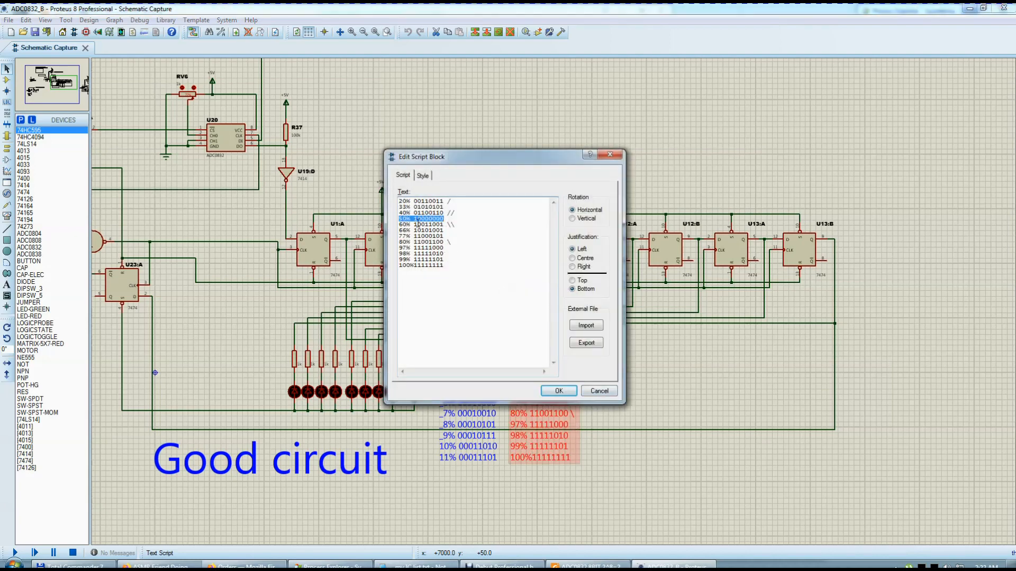
left_click(601, 392)
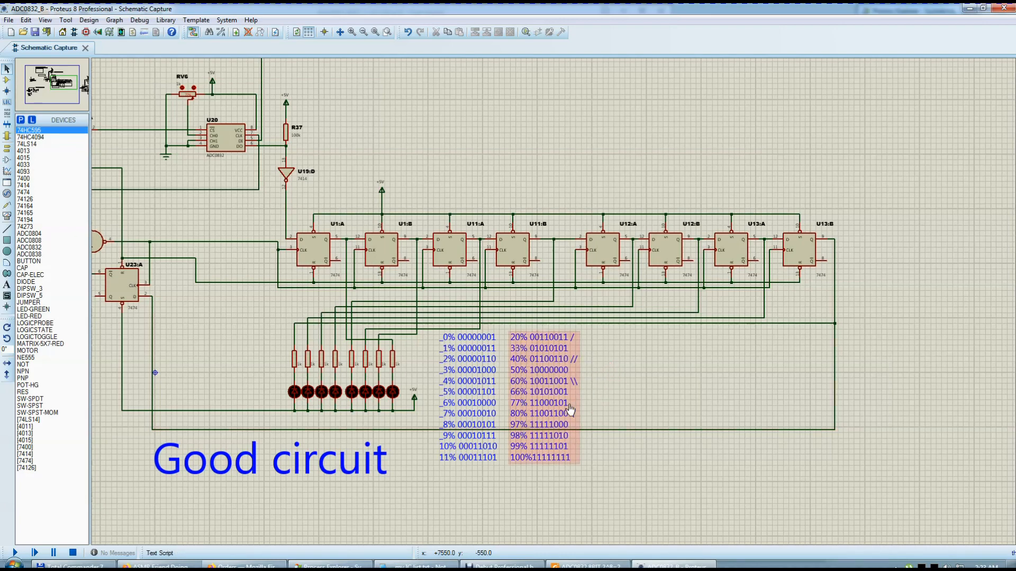
Mark out the 7474 flip-flop block and review how it fits into the complete Good circuit
scroll(601, 351, "down", 1)
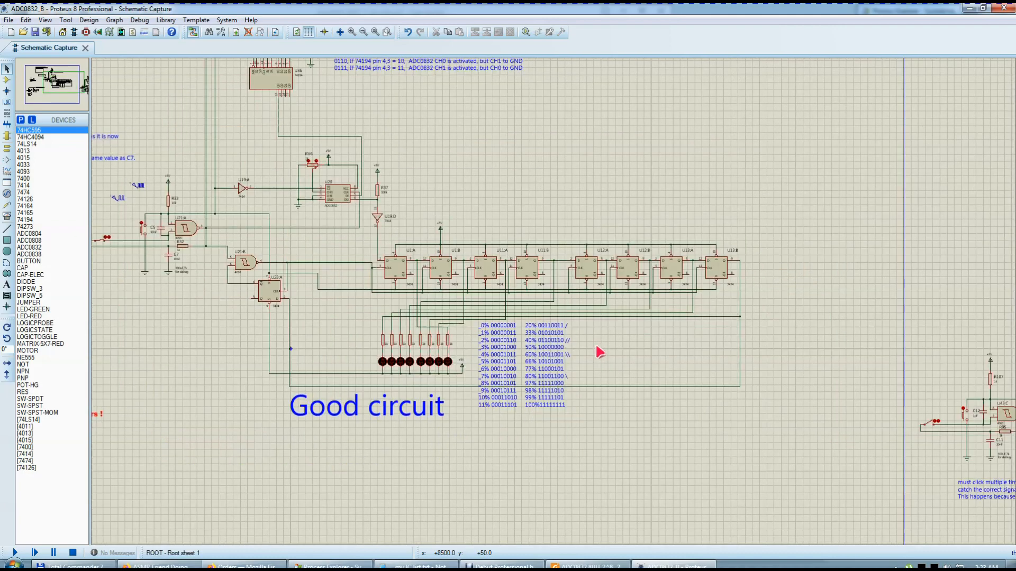
scroll(554, 308, "up", 1)
left_click_drag(283, 214, 900, 329)
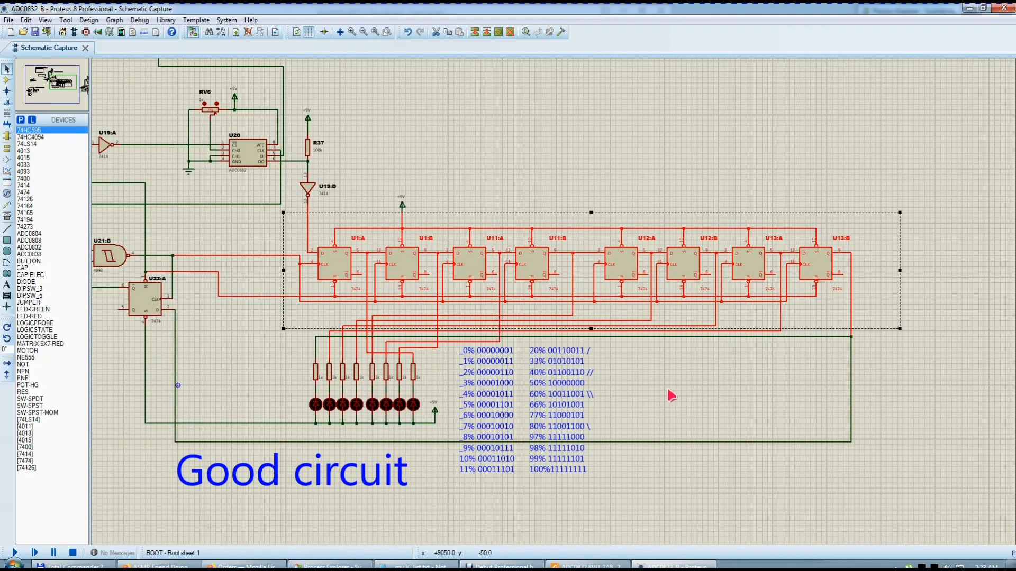
scroll(638, 373, "down", 1)
scroll(453, 246, "up", 1)
left_click(562, 276)
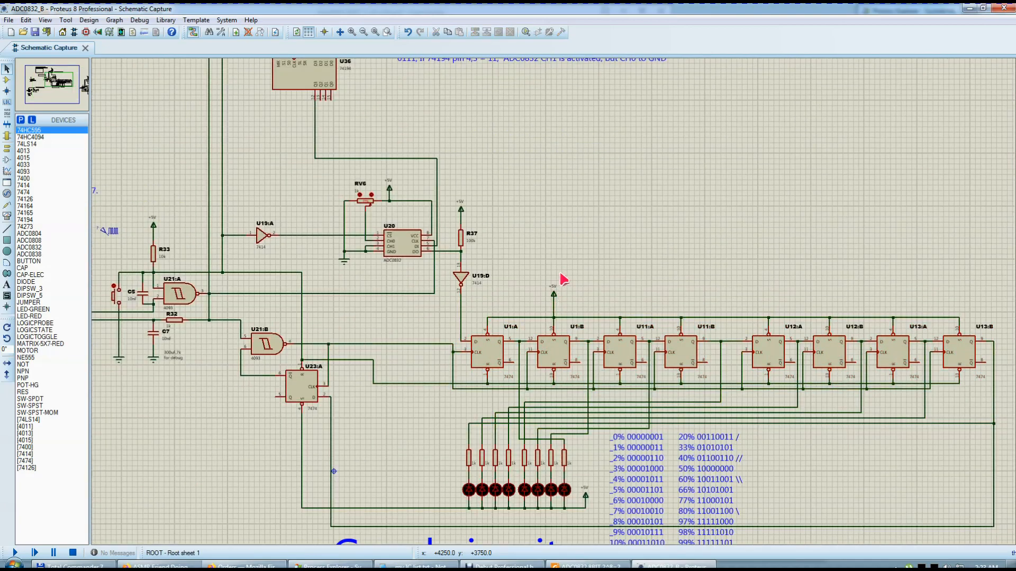
scroll(431, 236, "down", 1)
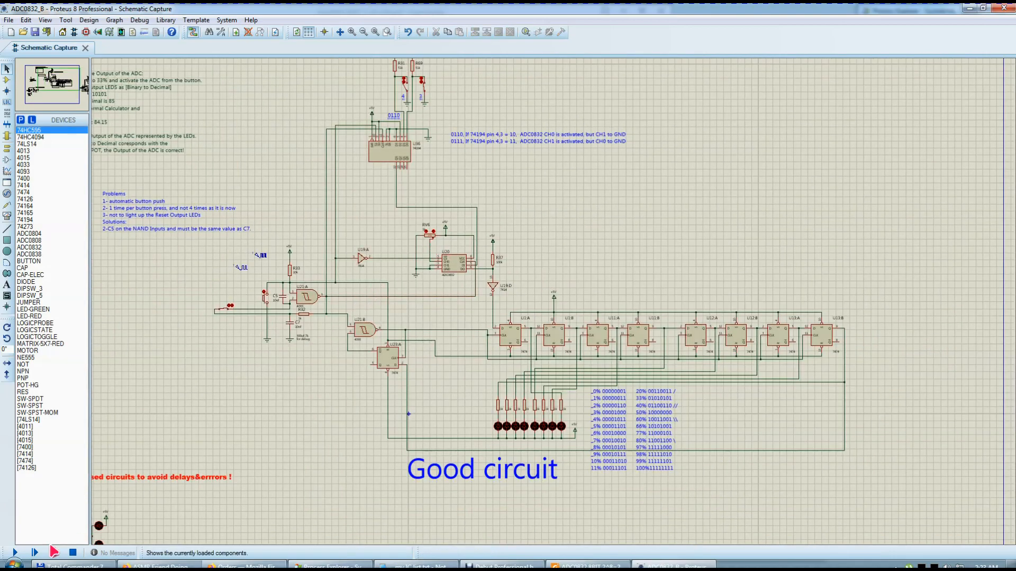
Run the Good circuit simulation, trigger the conversion with its push button, and stop the simulation
left_click(15, 553)
left_click(264, 300)
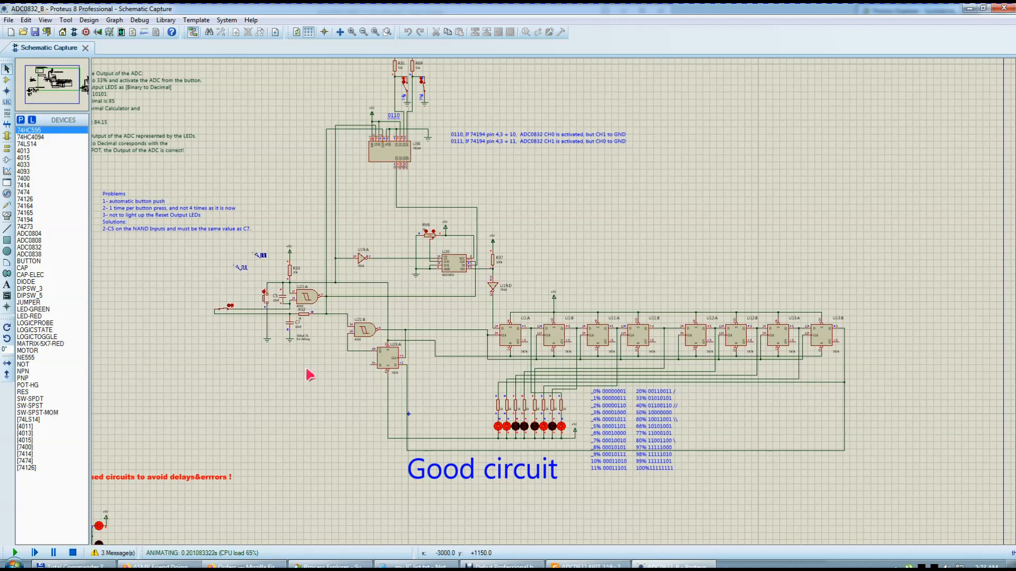
left_click(72, 553)
Open the ADC0832_A project from the ADC folder in Total Commander and locate circuit B's ADC0808 converters
left_click(74, 567)
double_click(402, 164)
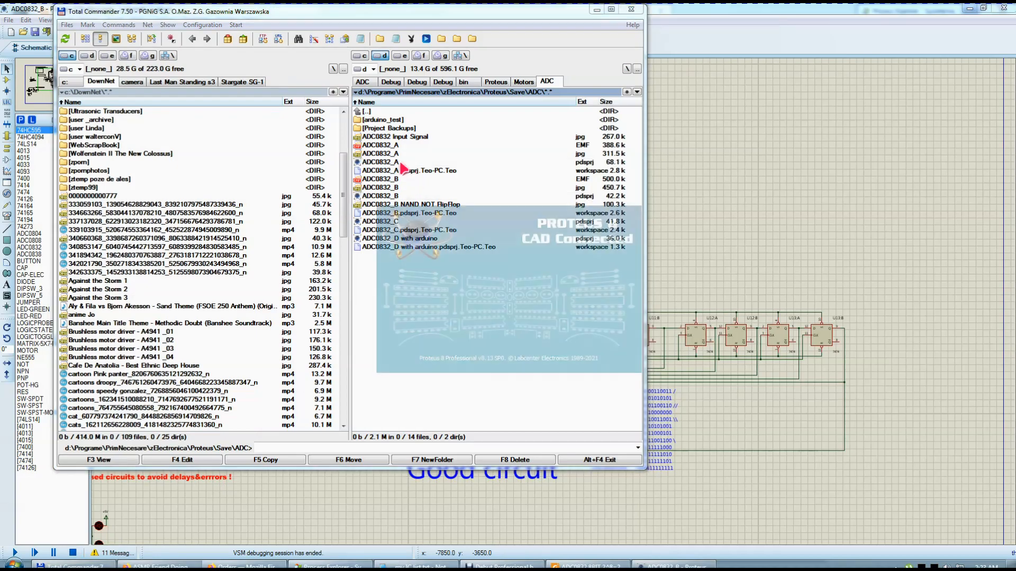
scroll(679, 338, "up", 1)
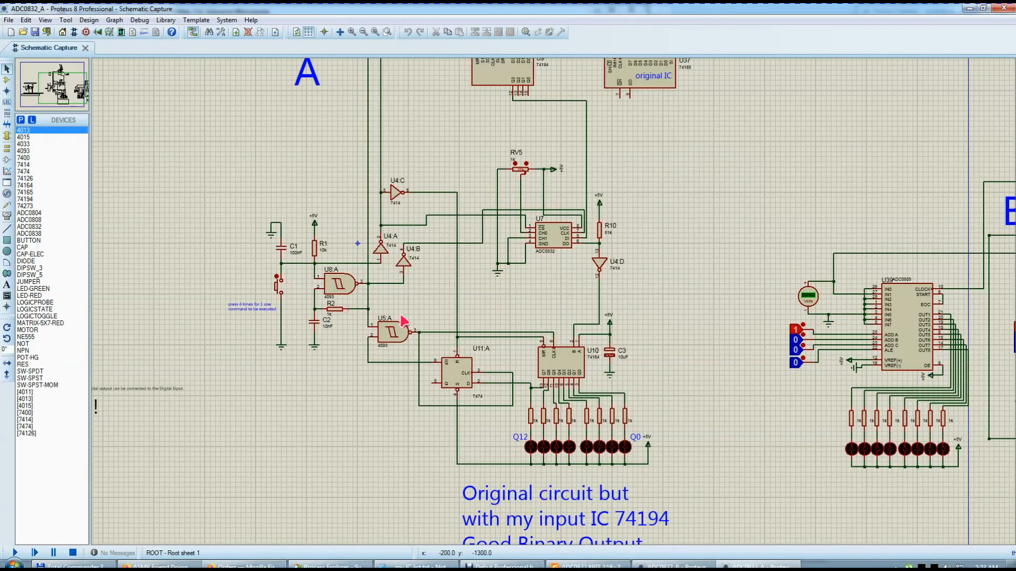
scroll(400, 316, "down", 3)
scroll(733, 300, "up", 2)
scroll(555, 297, "up", 2)
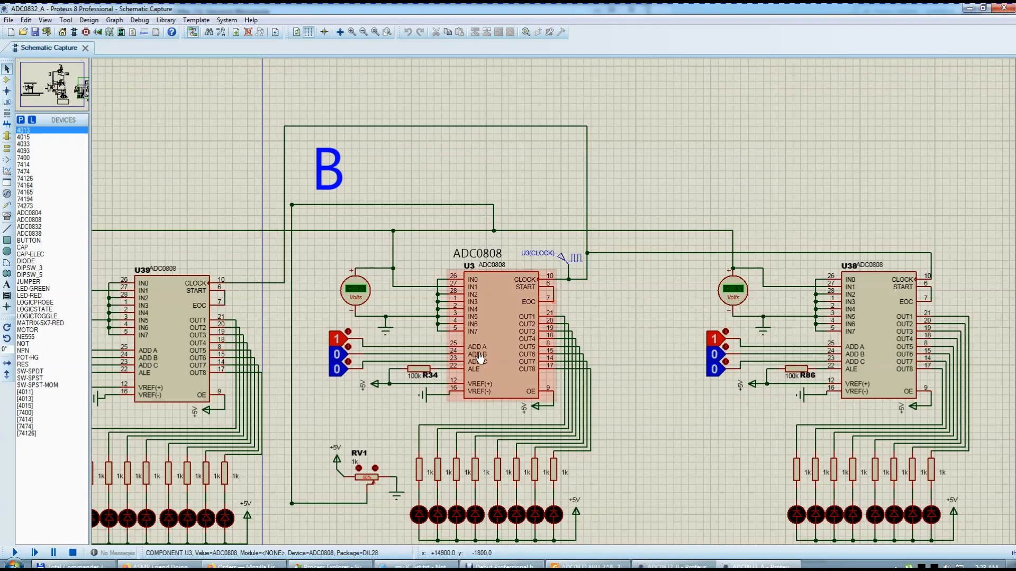
Inspect potentiometer RV1 and mark out the output LED row below converter U3 in circuit B
scroll(553, 291, "up", 1)
scroll(398, 400, "up", 2)
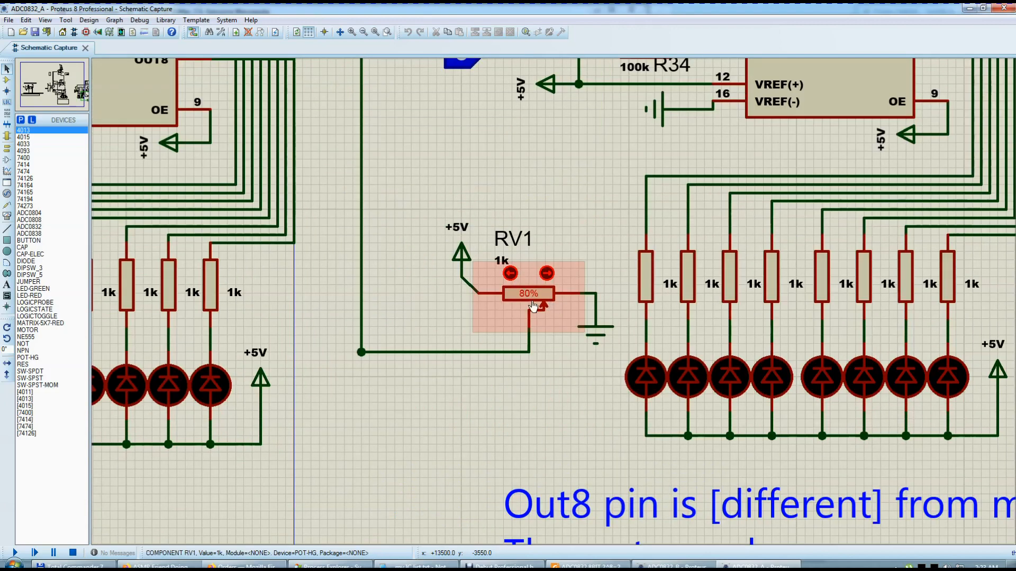
scroll(523, 306, "down", 3)
left_click_drag(773, 316, 573, 367)
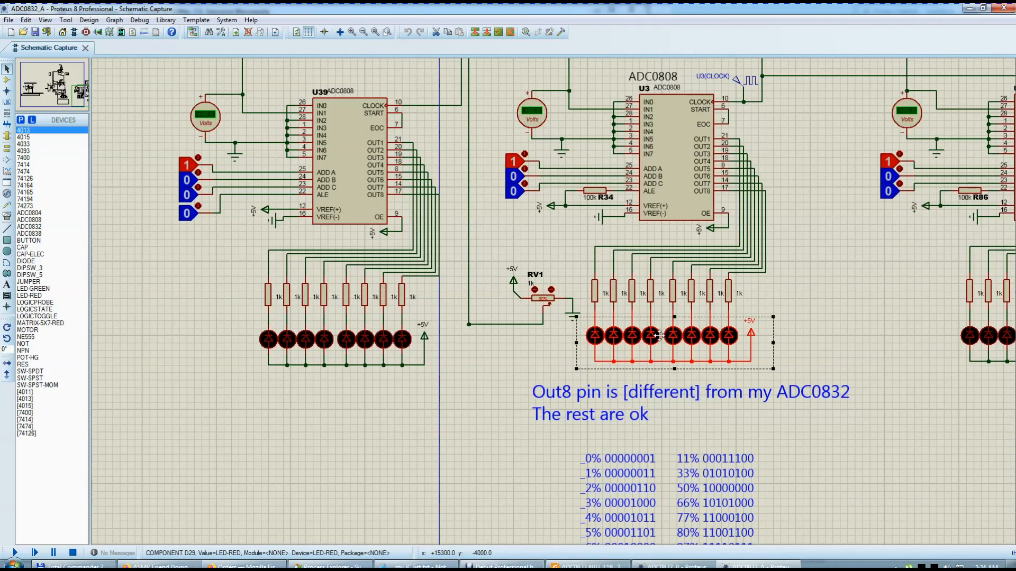
scroll(658, 239, "up", 1)
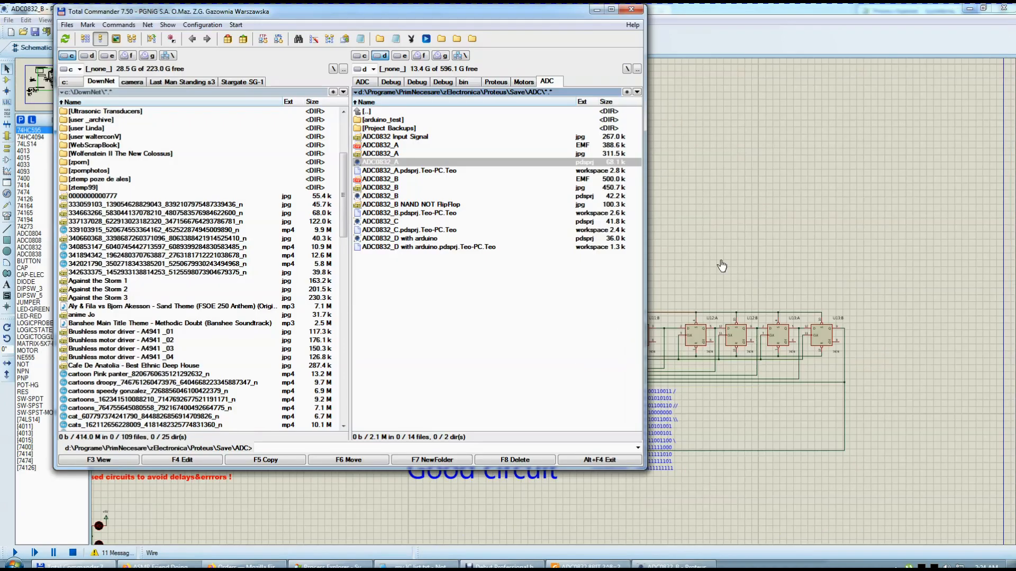
Set potentiometer RV6 in the ADC0832_B project's Good circuit to 80% and run the simulation
left_click(722, 266)
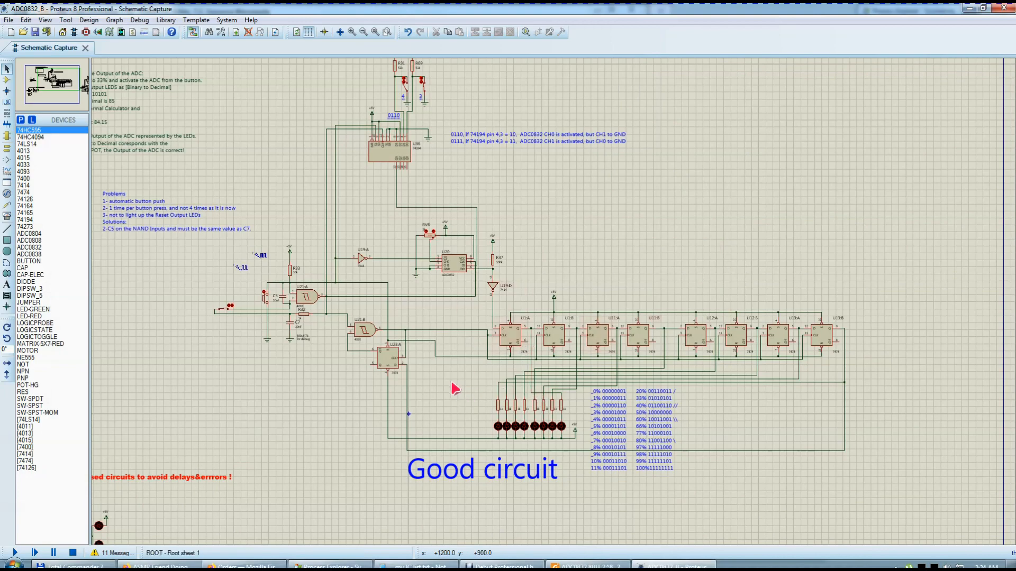
scroll(456, 328, "up", 2)
scroll(557, 308, "up", 2)
scroll(535, 288, "down", 2)
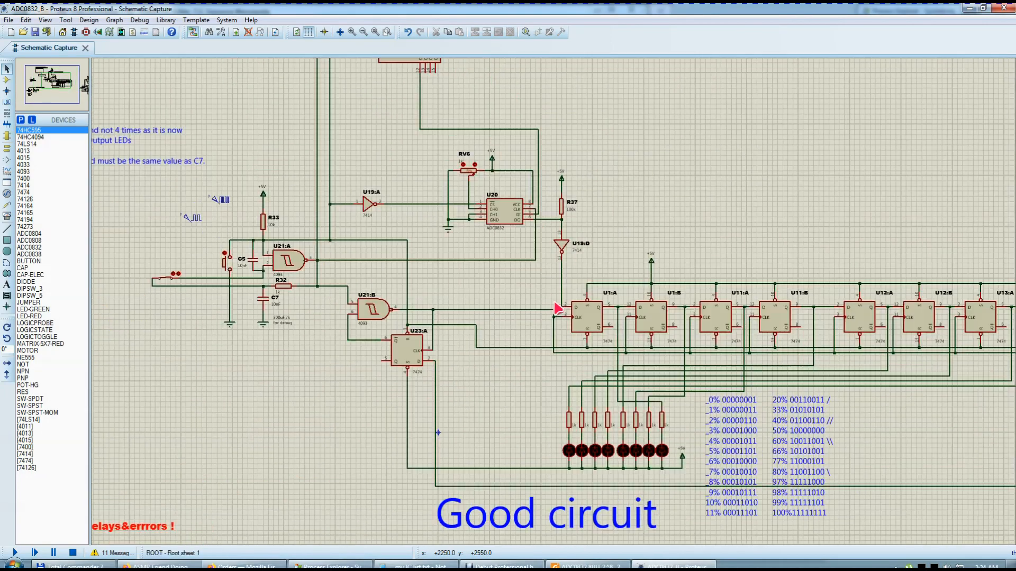
scroll(227, 268, "down", 2)
scroll(512, 256, "up", 4)
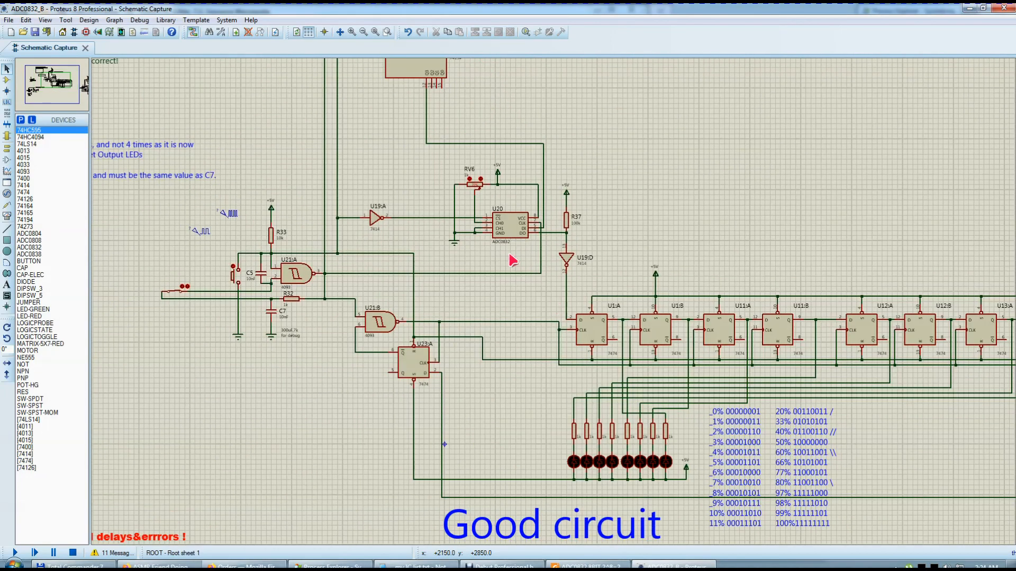
left_click(572, 281)
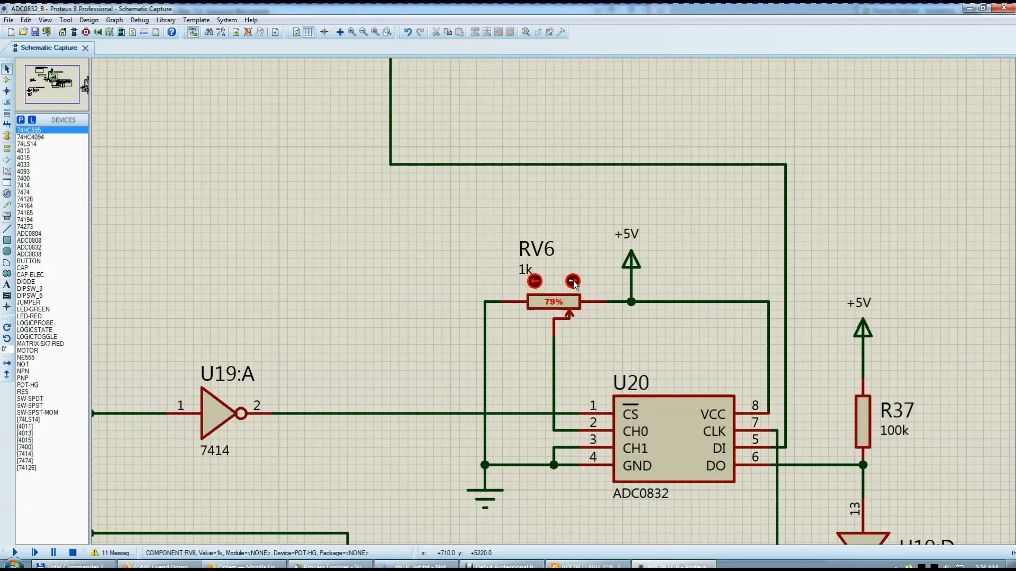
scroll(573, 283, "down", 3)
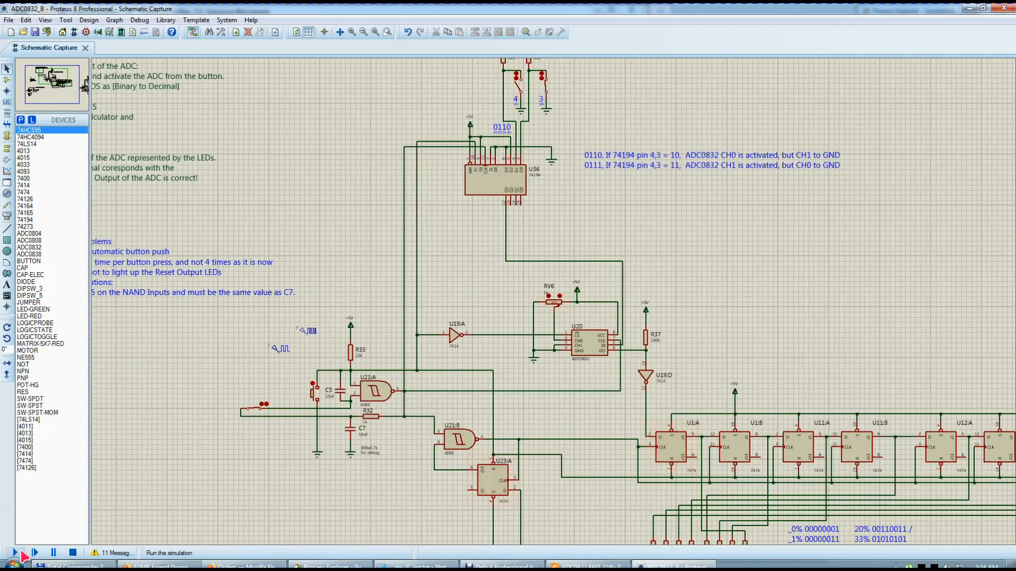
scroll(478, 479, "down", 1)
scroll(606, 414, "up", 1)
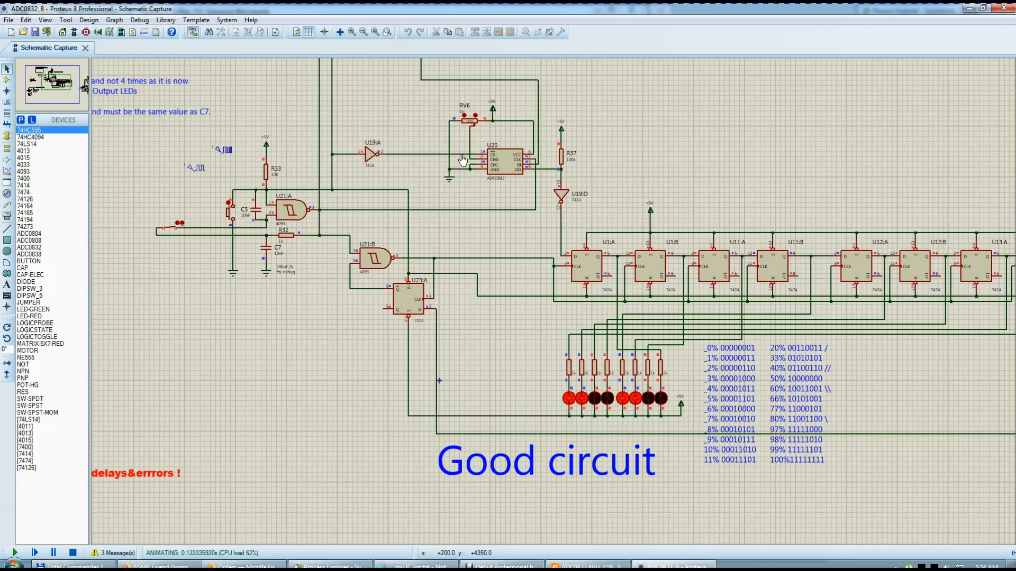
Lower potentiometer RV6 to 20% in the running simulation and trigger a conversion with the circuit's push button
scroll(485, 132, "up", 3)
left_click_drag(549, 341, 503, 343)
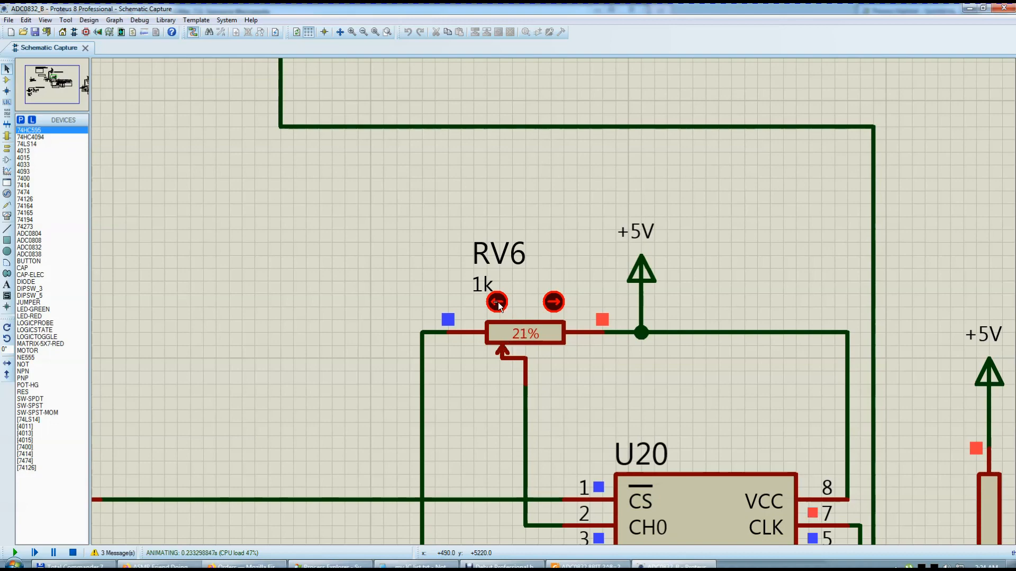
left_click(497, 302)
scroll(498, 305, "down", 4)
scroll(635, 513, "up", 2)
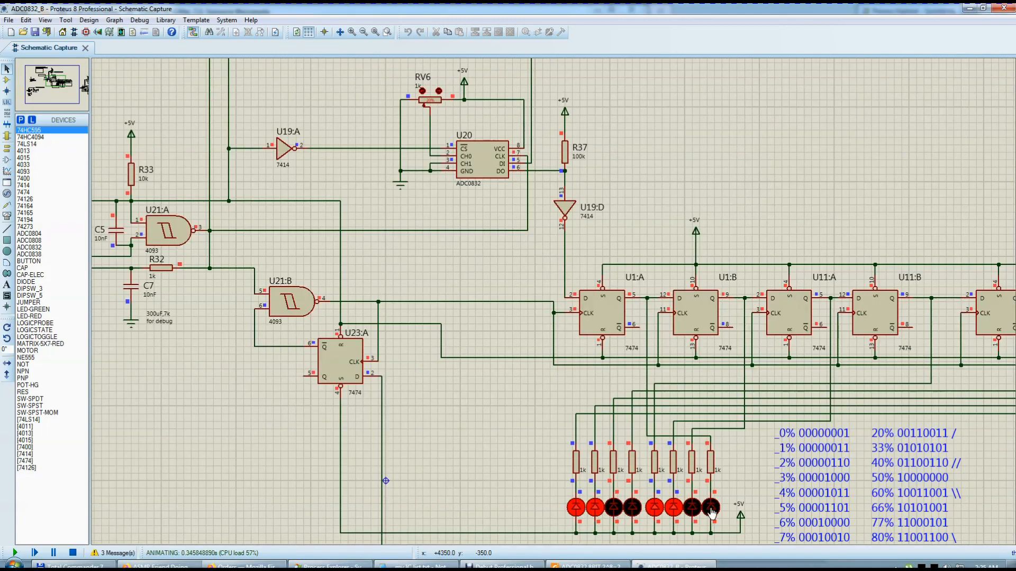
scroll(156, 287, "down", 1)
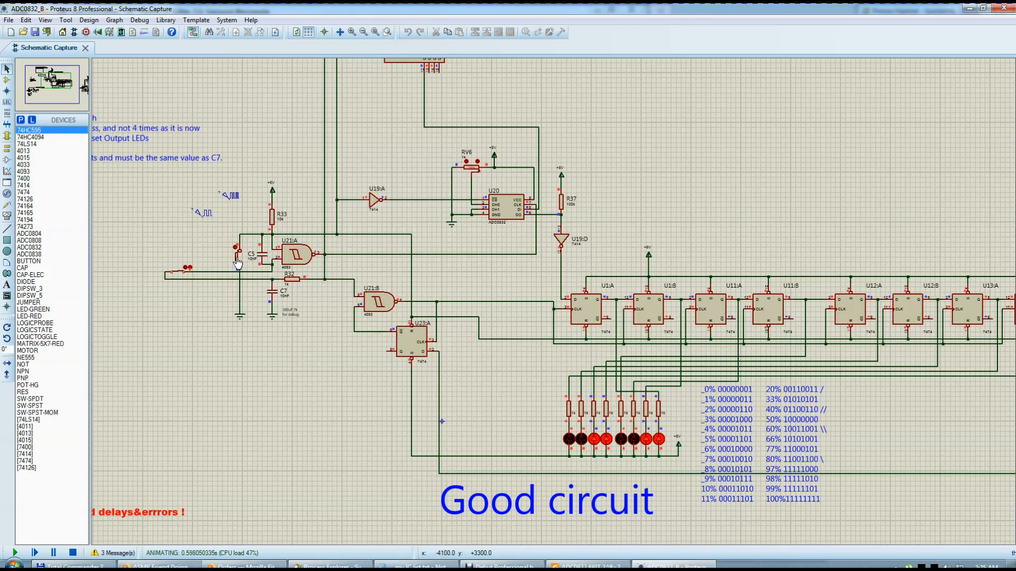
Lower RV6 to 0%, trigger another conversion, and compare the LED pattern with the 0% line of the table
left_click_drag(473, 173, 461, 162)
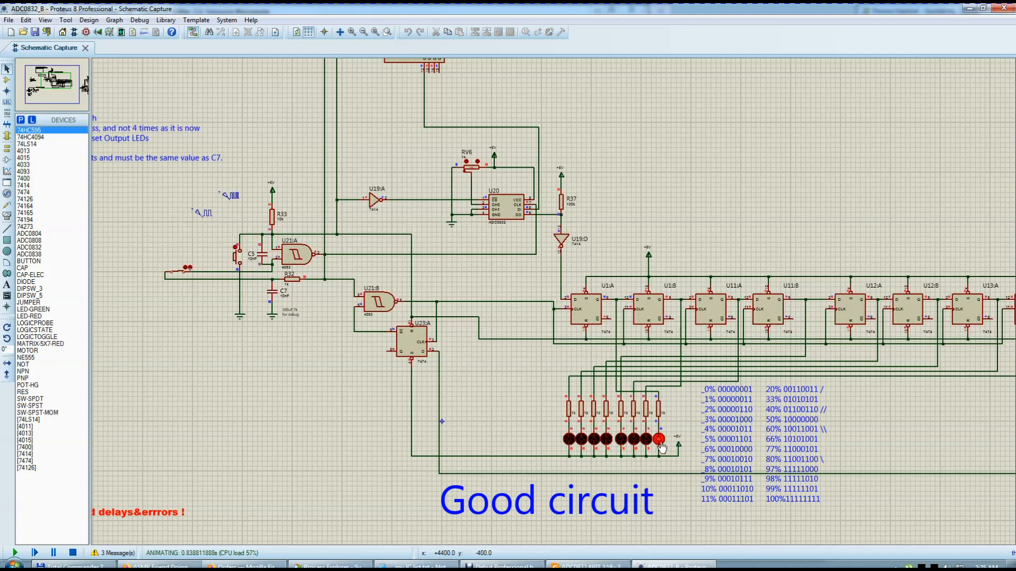
left_click(734, 390)
scroll(523, 342, "down", 2)
scroll(555, 307, "up", 2)
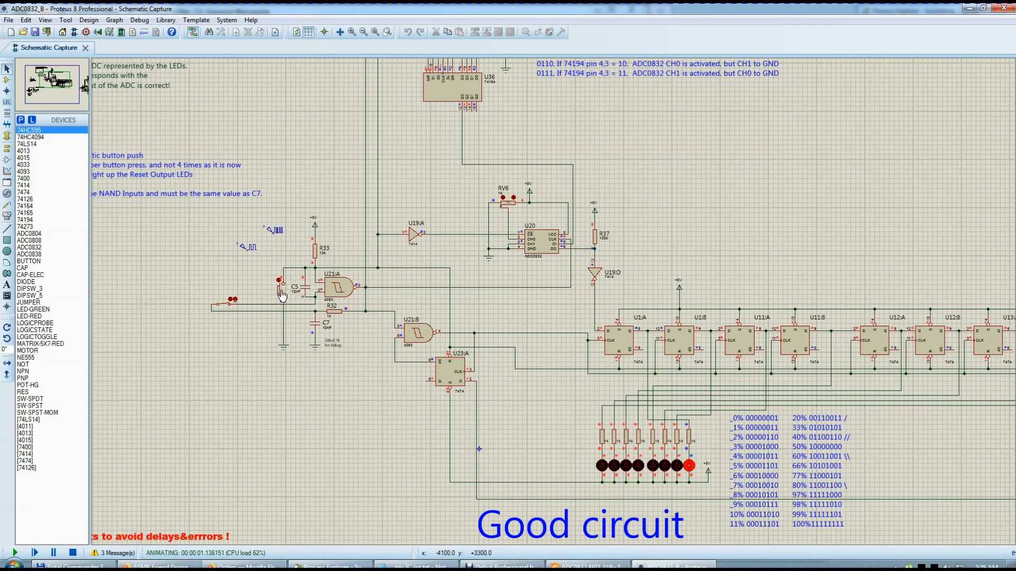
Examine the push button, capacitors C5 and C7, and NAND gate U21:A while the simulation runs
scroll(281, 295, "up", 1)
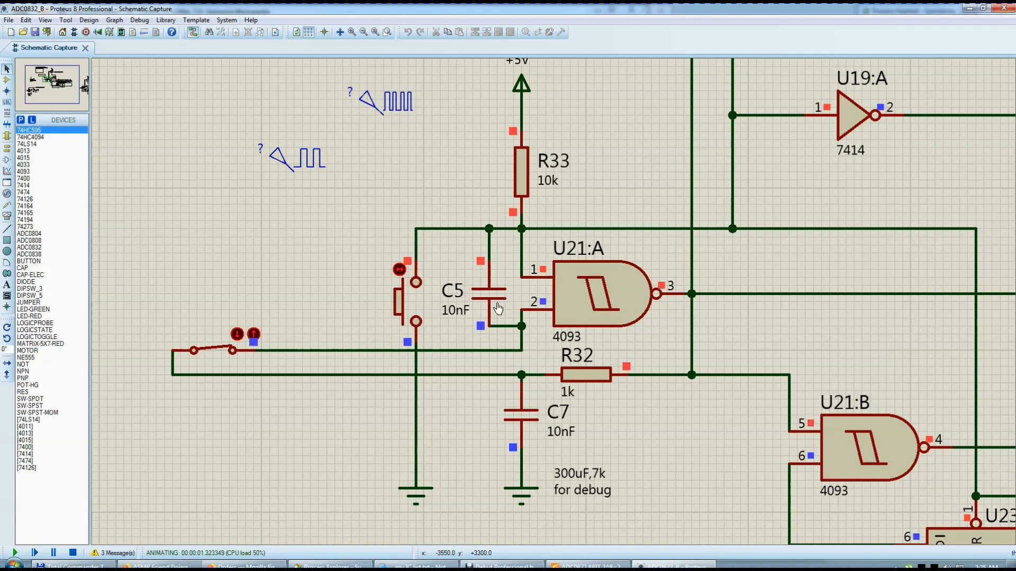
scroll(510, 324, "down", 3)
scroll(538, 311, "down", 1)
scroll(704, 312, "up", 2)
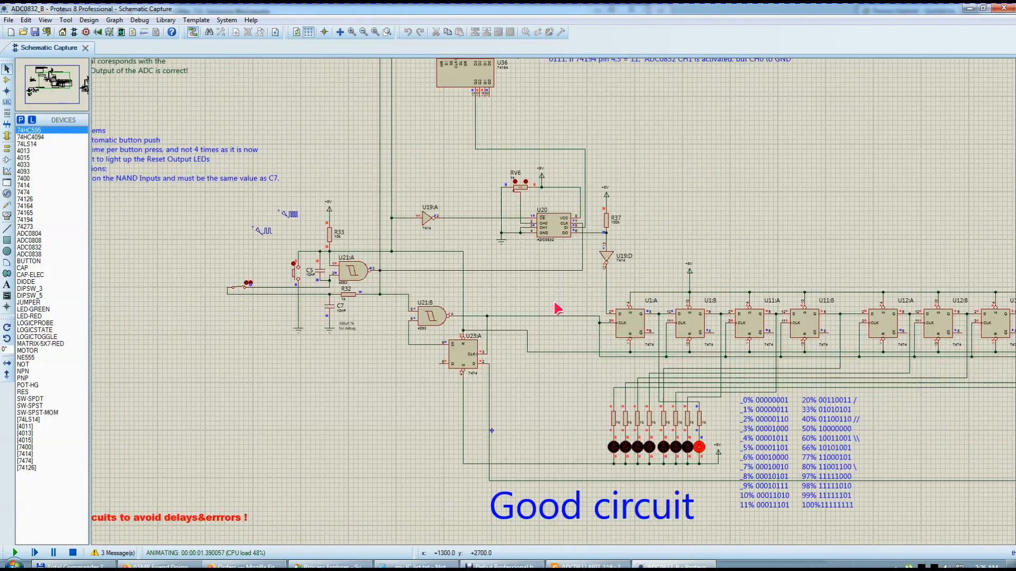
Box the clock block, the U21:B and U23:A pair, converter U20 and potentiometer RV6 on a screen capture of the Good circuit
scroll(553, 303, "down", 1)
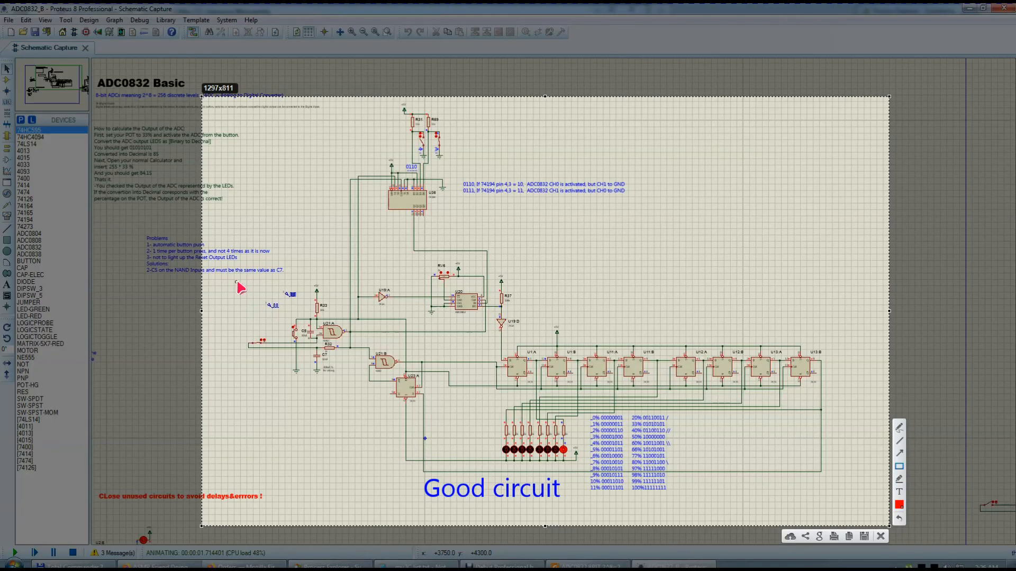
mouse_move(236, 281)
left_mouse_down()
mouse_move(318, 372)
mouse_move(352, 388)
left_mouse_up()
left_click_drag(453, 422, 364, 340)
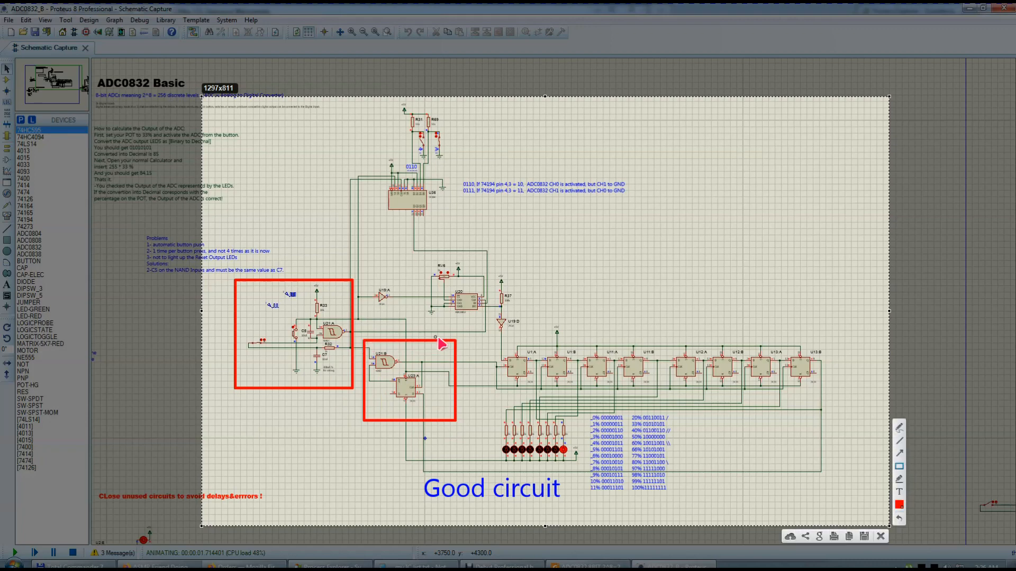
left_click_drag(492, 285, 443, 317)
left_click_drag(424, 267, 455, 288)
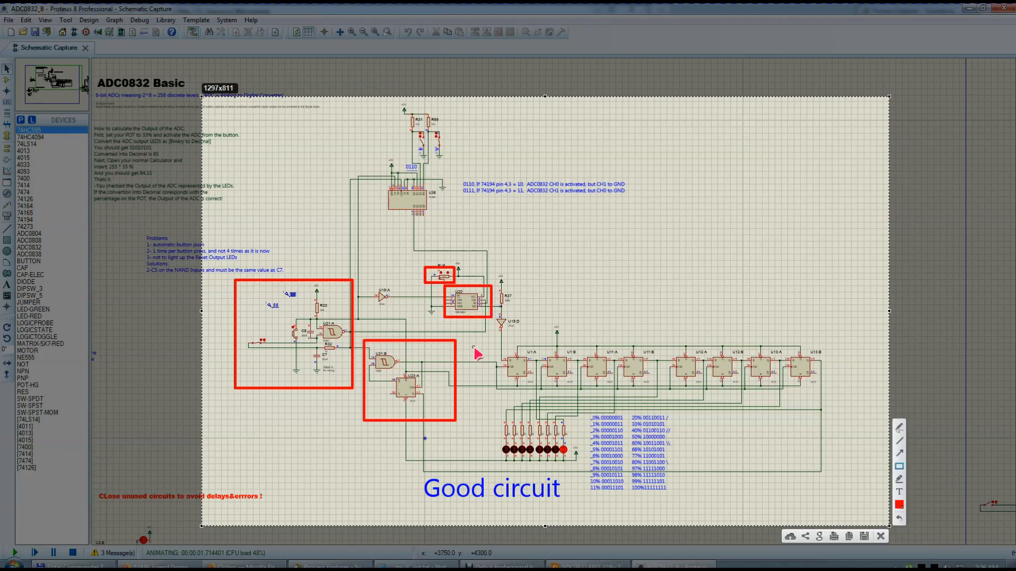
Box the 74194 block, the 7474 flip-flop row and the output LEDs on the capture, and close it without saving
mouse_move(459, 219)
left_mouse_down()
mouse_move(356, 102)
mouse_move(371, 101)
left_mouse_up()
mouse_move(506, 335)
left_mouse_down()
mouse_move(832, 410)
mouse_move(829, 396)
left_mouse_up()
mouse_move(583, 417)
left_mouse_down()
mouse_move(497, 486)
mouse_move(497, 468)
left_mouse_up()
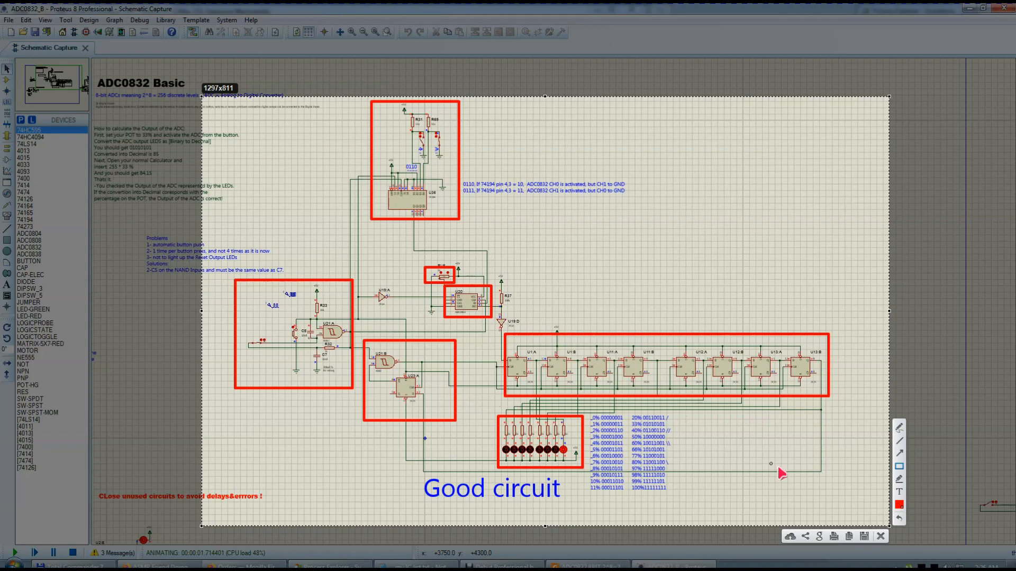
left_click(880, 535)
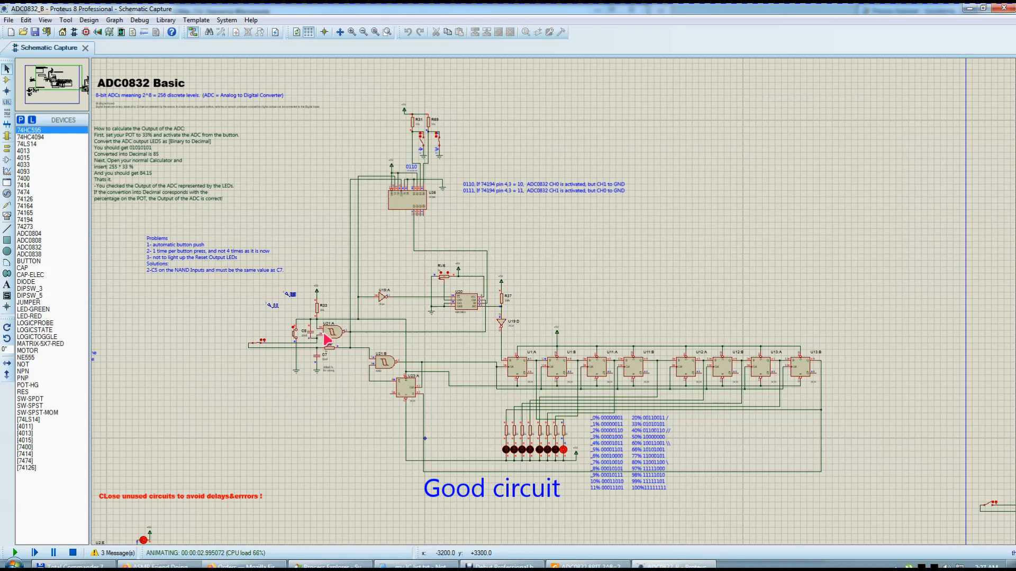
Stop the simulation and draw the clock block's links to the 74194 and ADC0832 on a new capture, crossing out U21:B and U23:A
key("Print")
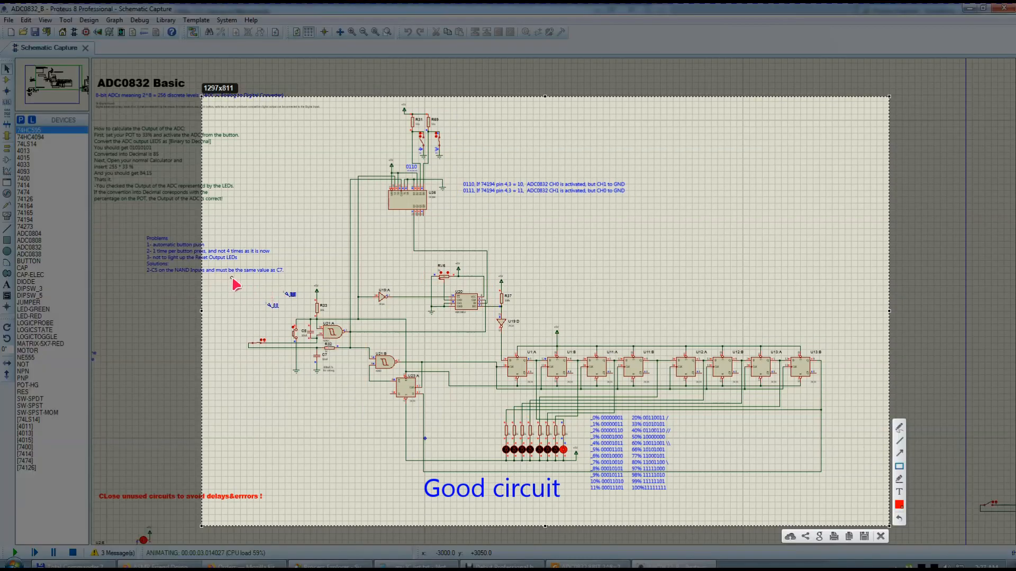
key("Escape")
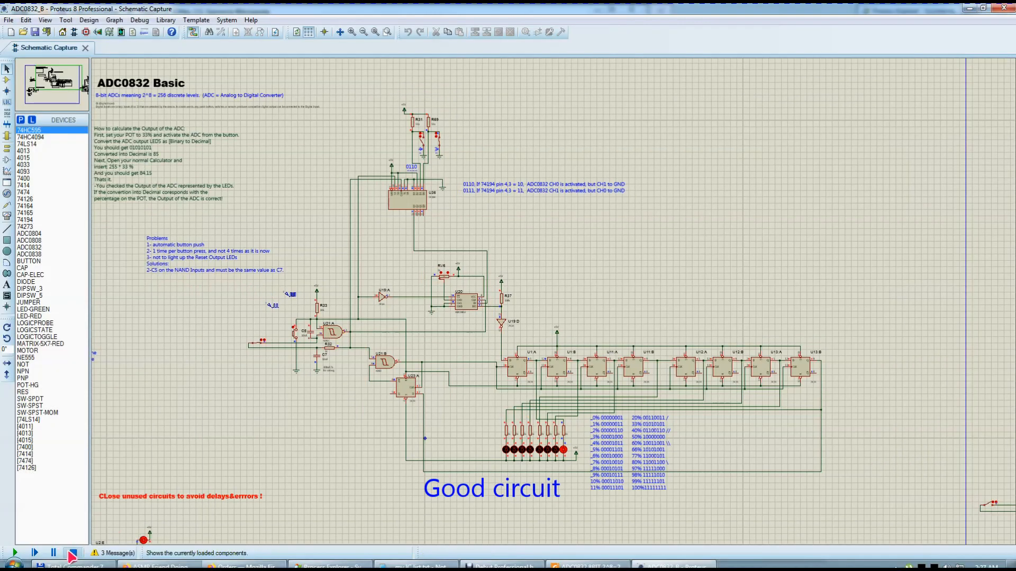
key("Print")
left_click_drag(238, 277, 351, 385)
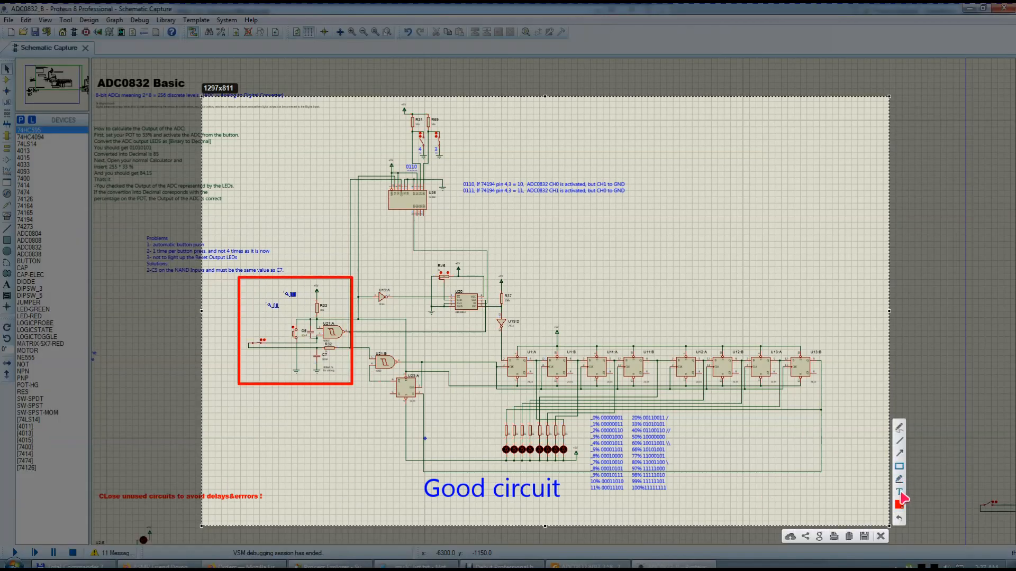
left_click(899, 441)
left_click_drag(352, 320, 458, 305)
left_click_drag(352, 276, 398, 201)
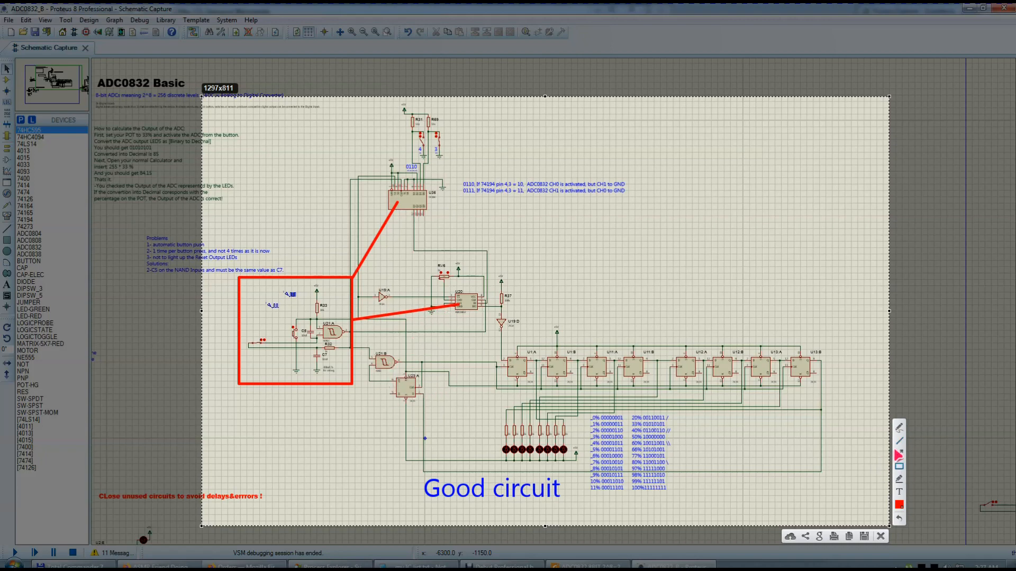
mouse_move(379, 365)
left_mouse_down()
mouse_move(416, 387)
mouse_move(374, 388)
left_mouse_up()
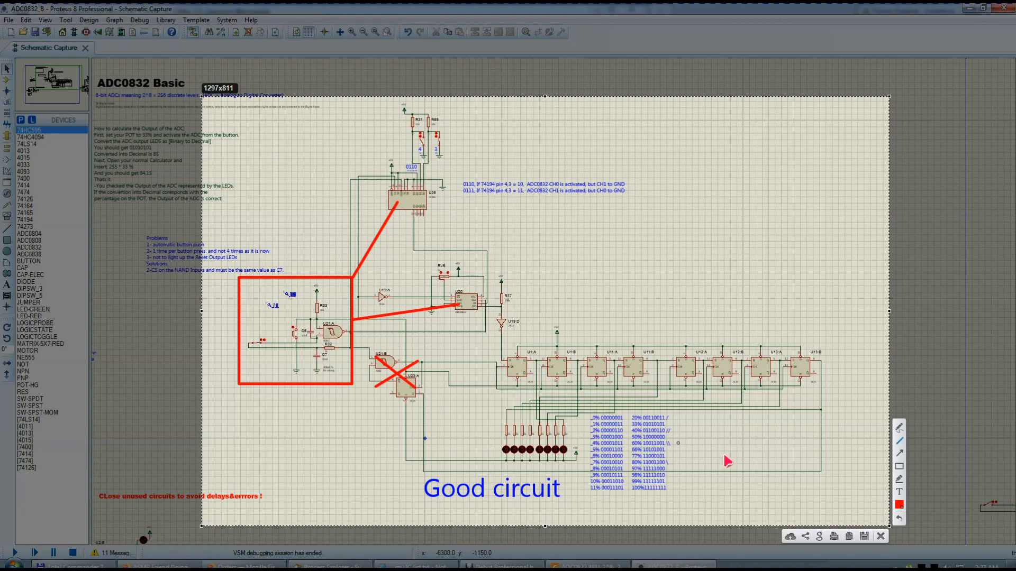
left_click(880, 536)
Trace the wire between NAND gate U21:A's output and the 74194 shift register U36
left_click(350, 302)
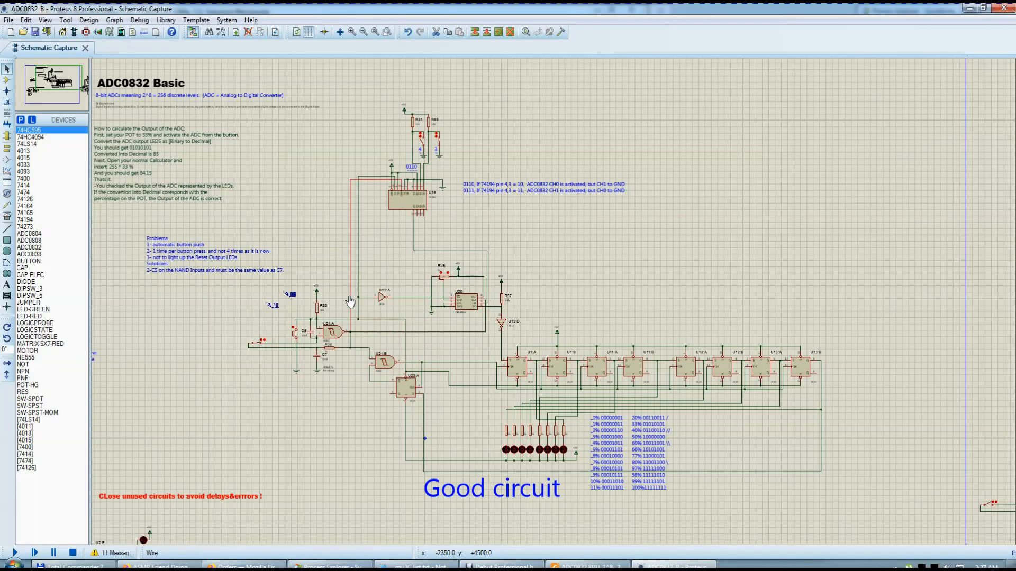
scroll(392, 350, "up", 2)
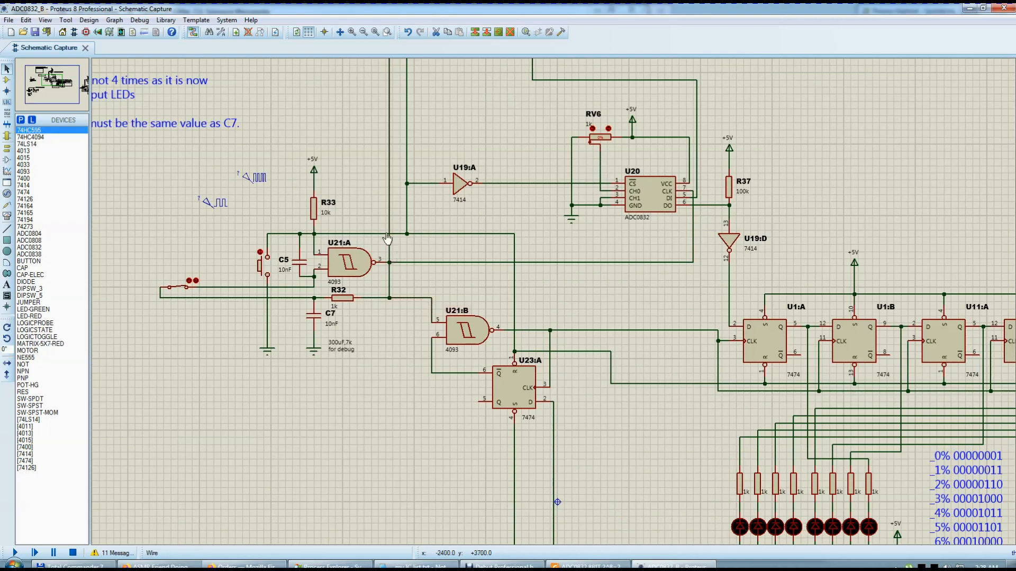
scroll(390, 268, "up", 2)
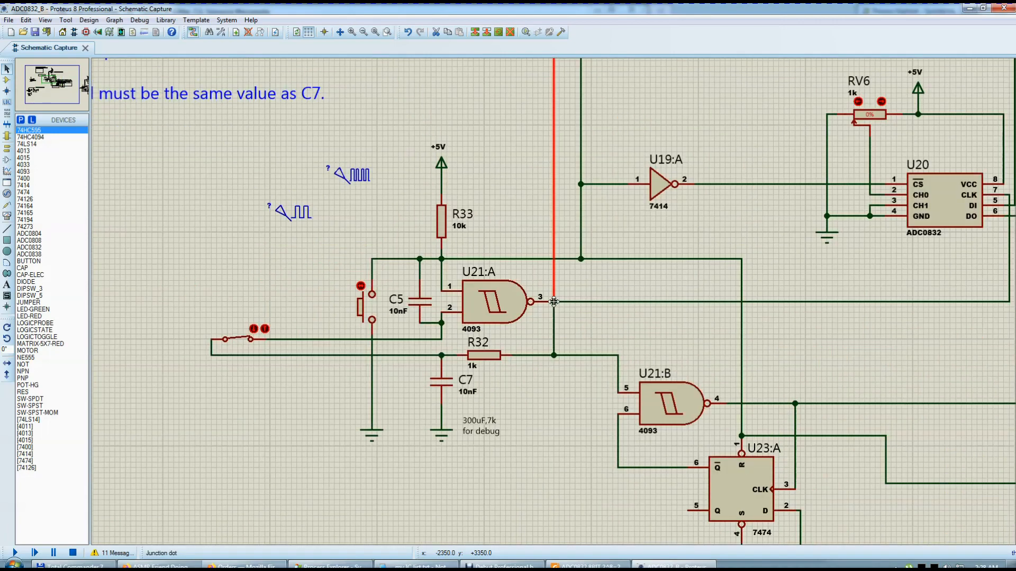
left_click(401, 263)
scroll(580, 308, "down", 3)
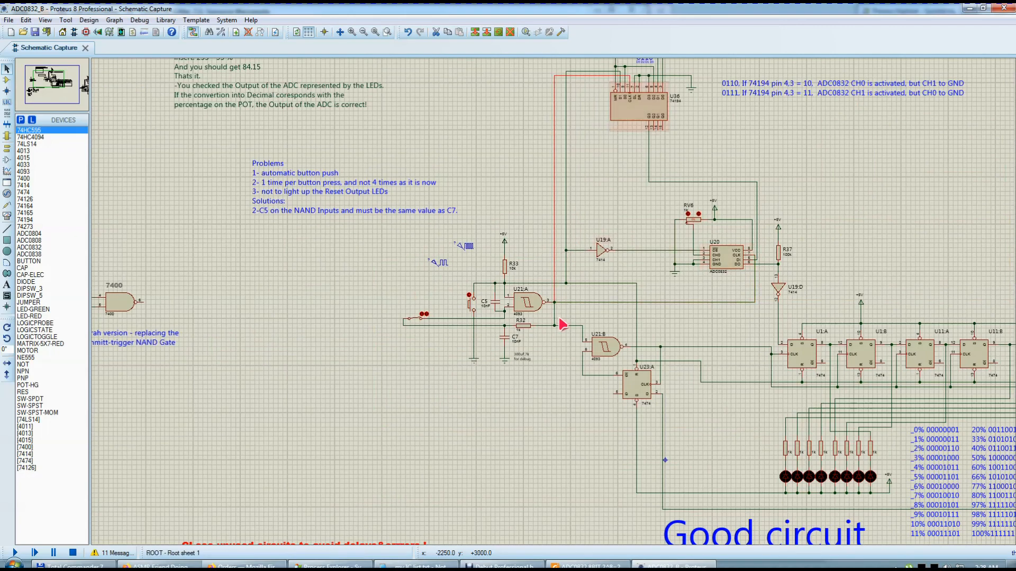
Trace the wire from the R32 junction to pin 5 of NAND gate U21:B and highlight gate U21:A
scroll(557, 324, "up", 2)
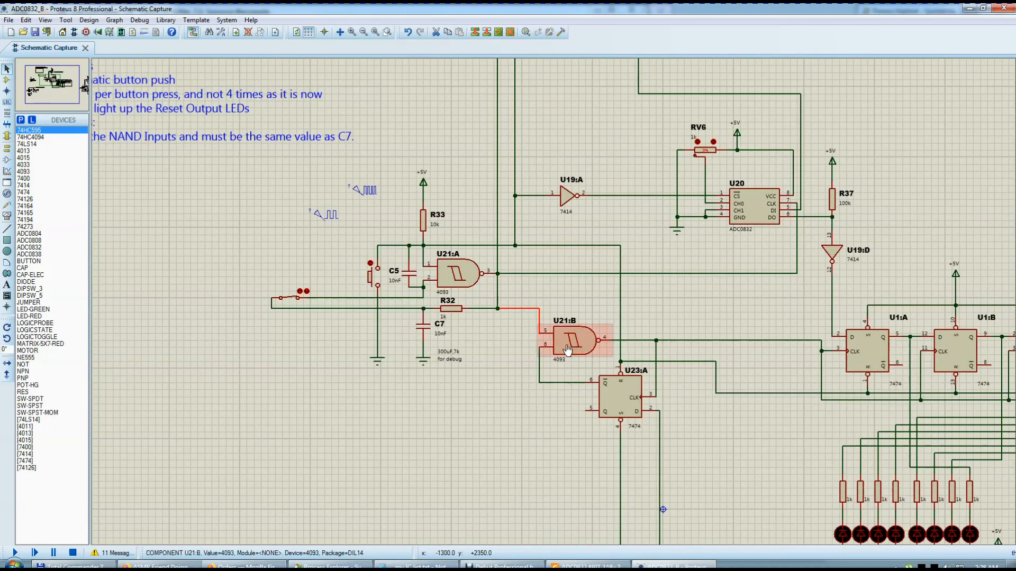
scroll(568, 350, "down", 3)
scroll(468, 314, "up", 2)
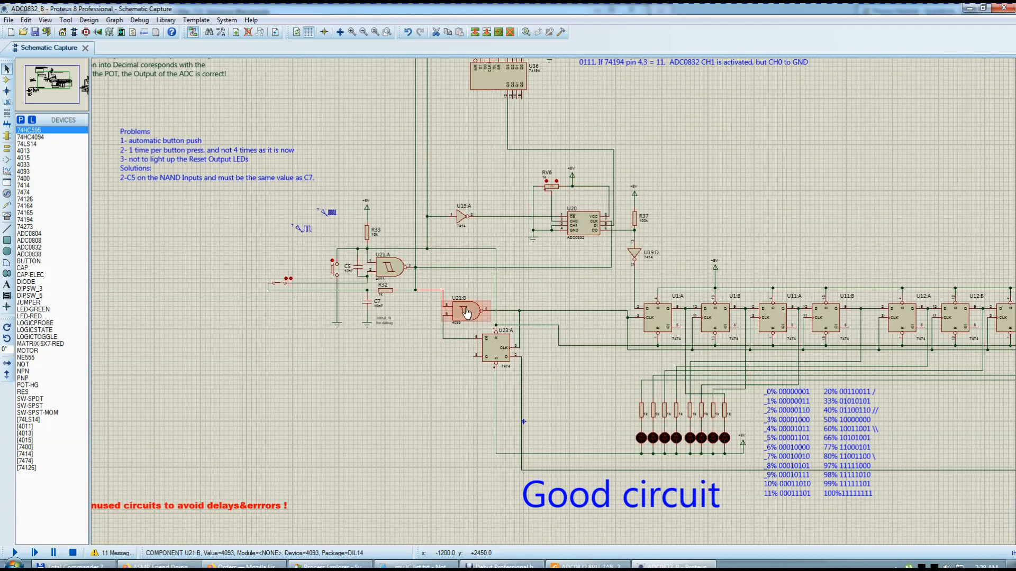
scroll(468, 315, "down", 3)
scroll(438, 360, "up", 2)
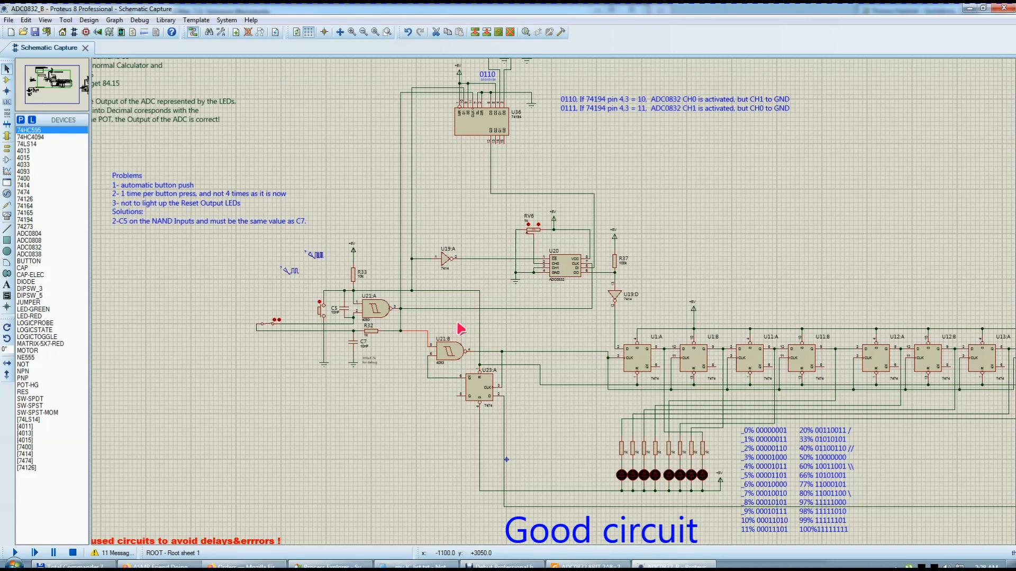
scroll(444, 347, "up", 2)
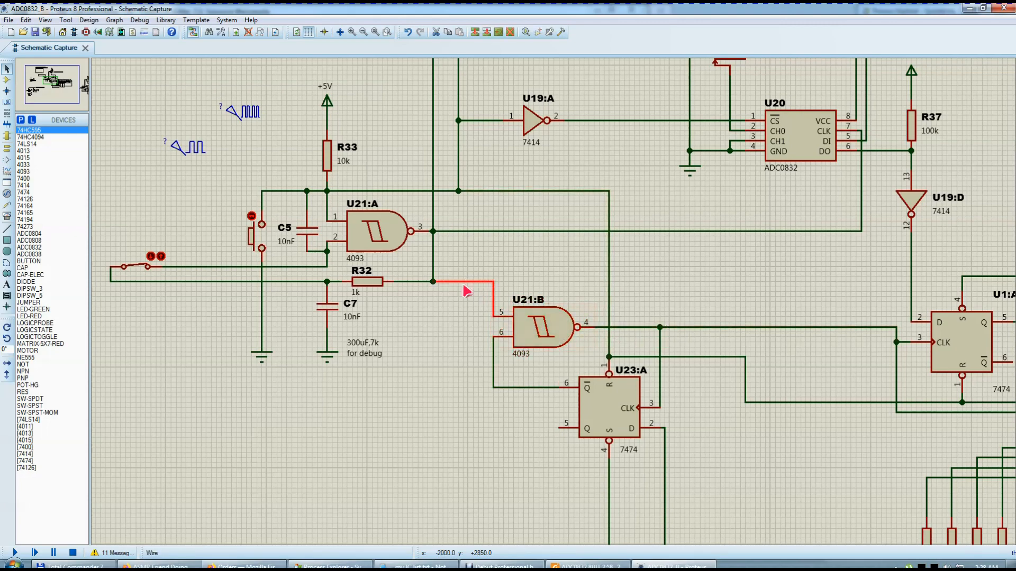
left_click(394, 242)
scroll(485, 304, "down", 3)
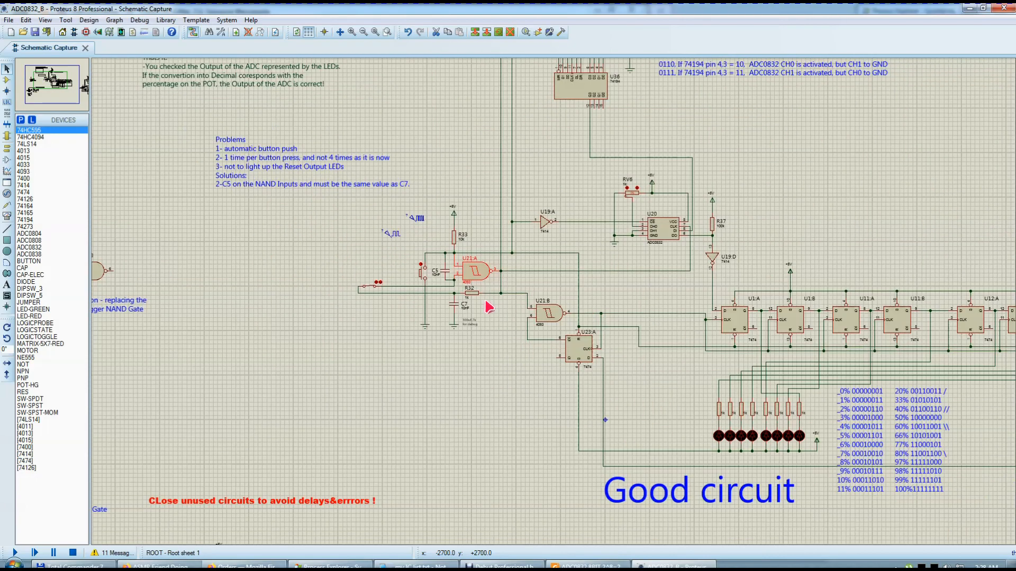
Take a new screen capture of the schematic and draw lines from gate U21:A's output to the 74194 and the ADC0832
scroll(476, 365, "up", 1)
left_click(545, 402)
key("Print")
mouse_move(433, 424)
left_mouse_down()
mouse_move(582, 387)
mouse_move(483, 310)
mouse_move(503, 249)
left_mouse_up()
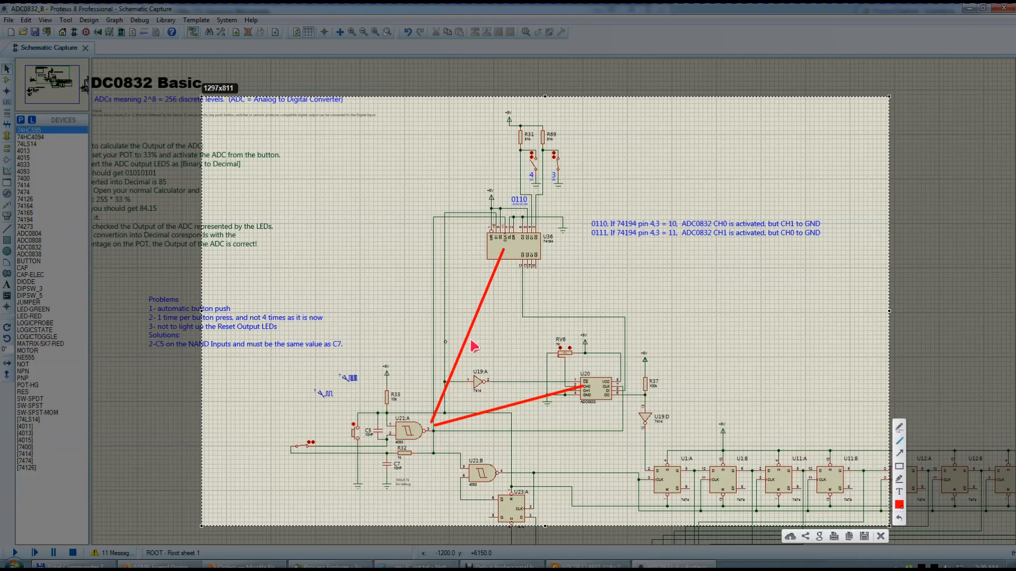
Box the clock block around gate U21:A and the ADC0832 chip U20 on the capture
left_click(899, 466)
left_click_drag(430, 353, 280, 501)
left_click(900, 453)
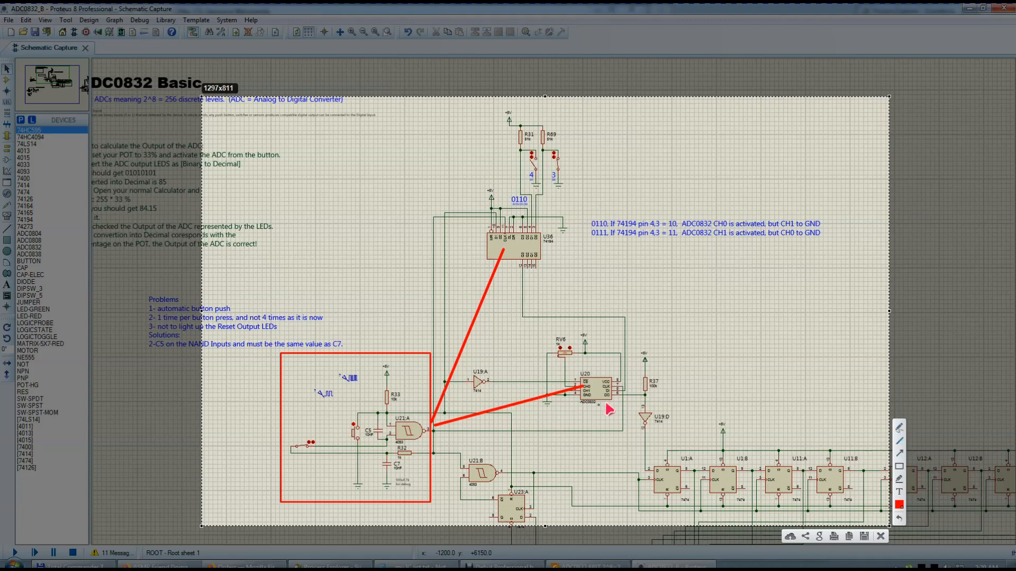
left_click(899, 466)
left_click_drag(570, 364, 624, 415)
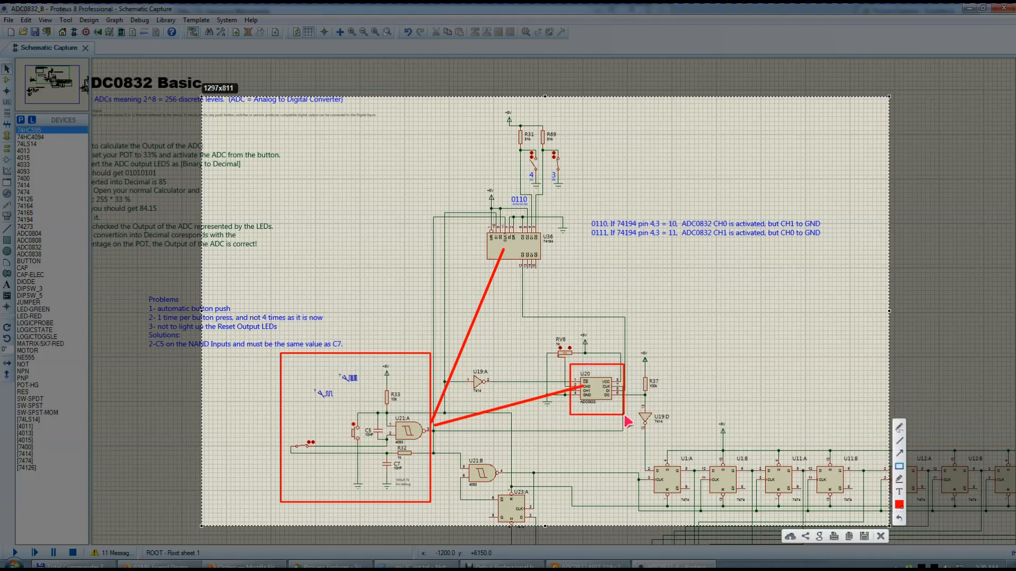
Box the 0110 code above the 74194, sketch a rising clock edge and draw the link from the 74194 to the ADC0832
left_click(899, 443)
left_click(899, 466)
left_click_drag(548, 193, 507, 212)
left_click(899, 426)
left_click_drag(545, 266, 552, 283)
left_click_drag(492, 353, 514, 331)
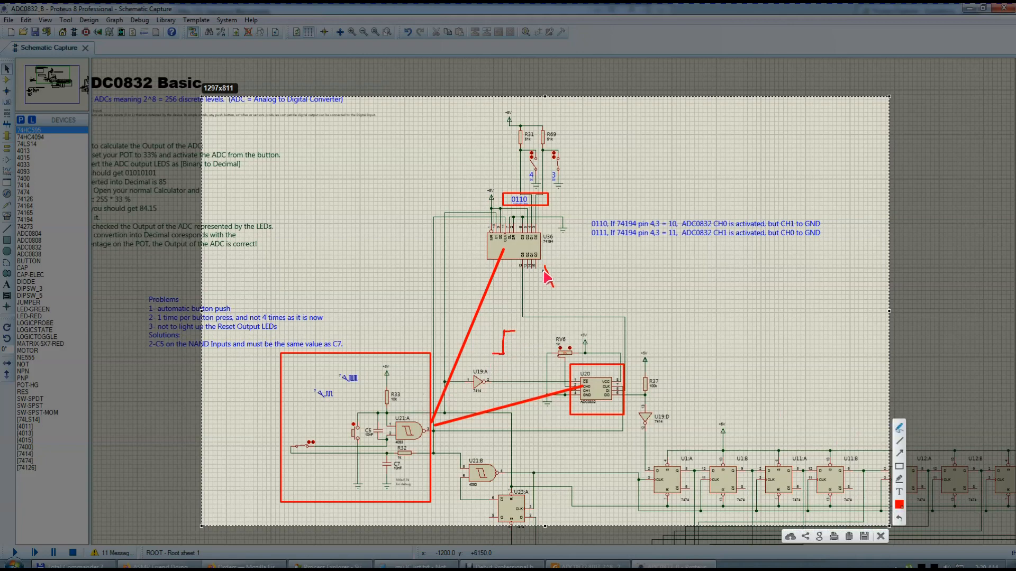
left_click_drag(554, 287, 584, 355)
Box potentiometer RV6 and draw the link from the ADC0832's output side to flip-flop U1:A
left_click(899, 466)
left_click_drag(547, 345, 577, 360)
left_click_drag(641, 394, 656, 467)
Complete the clock pulse sketch, mark the clock block and the 0110 code with further strokes, and close the capture without saving
mouse_move(514, 331)
left_mouse_down()
mouse_move(514, 353)
mouse_move(526, 354)
left_mouse_up()
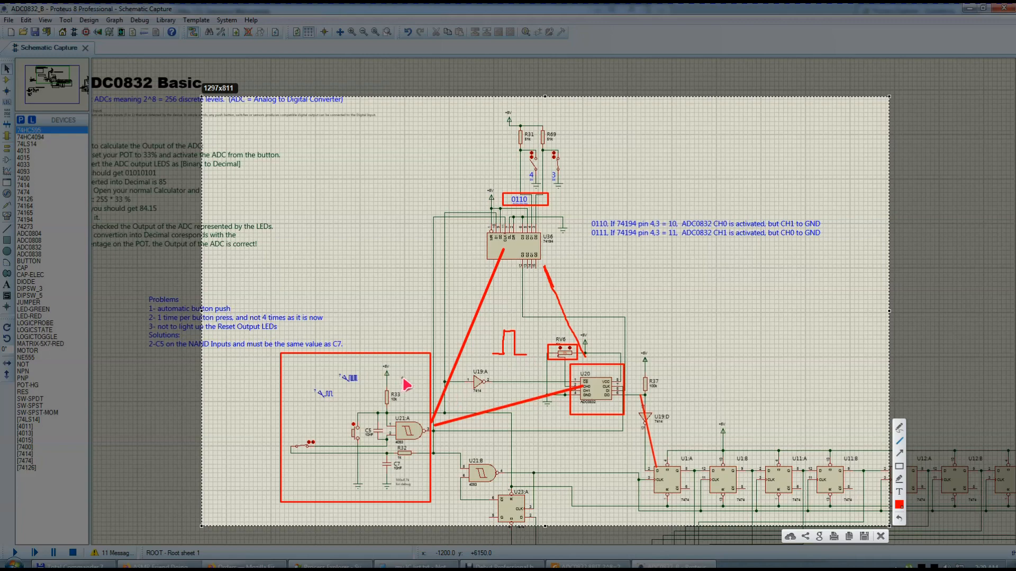
left_click_drag(418, 364, 409, 373)
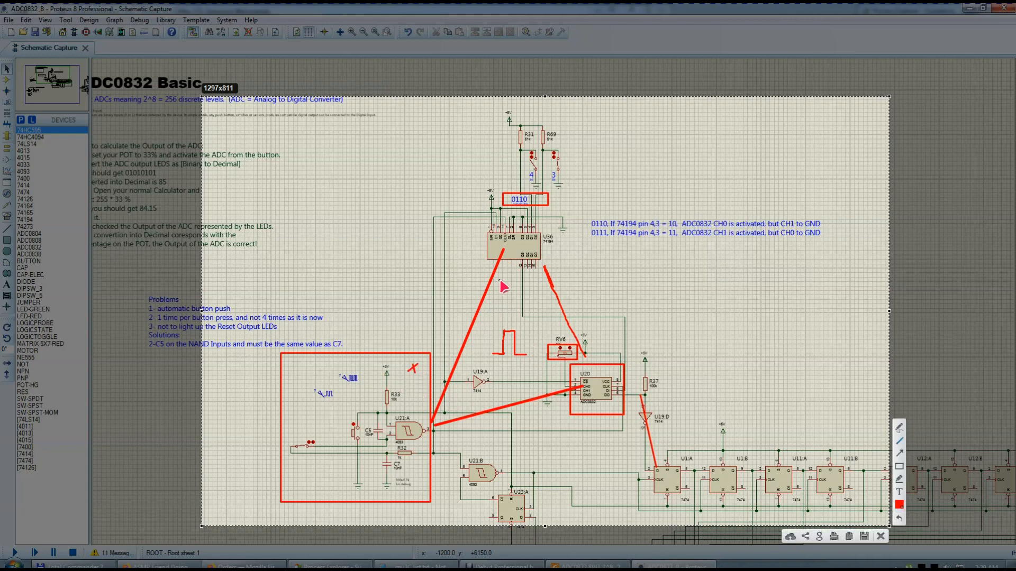
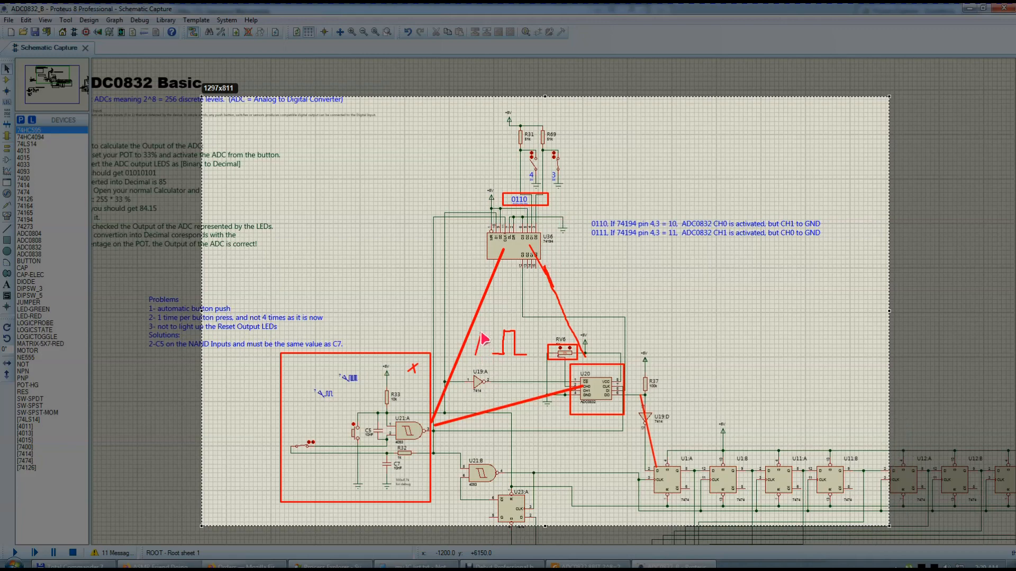
left_click_drag(475, 354, 492, 353)
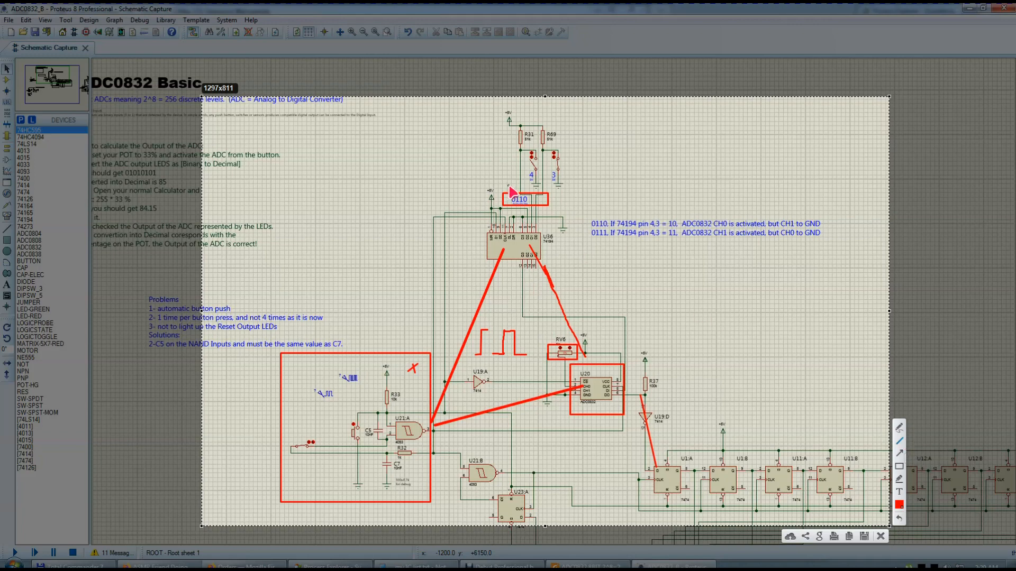
mouse_move(513, 173)
left_mouse_down()
mouse_move(522, 202)
mouse_move(530, 172)
mouse_move(494, 174)
mouse_move(509, 201)
mouse_move(532, 192)
mouse_move(526, 204)
mouse_move(555, 172)
left_mouse_up()
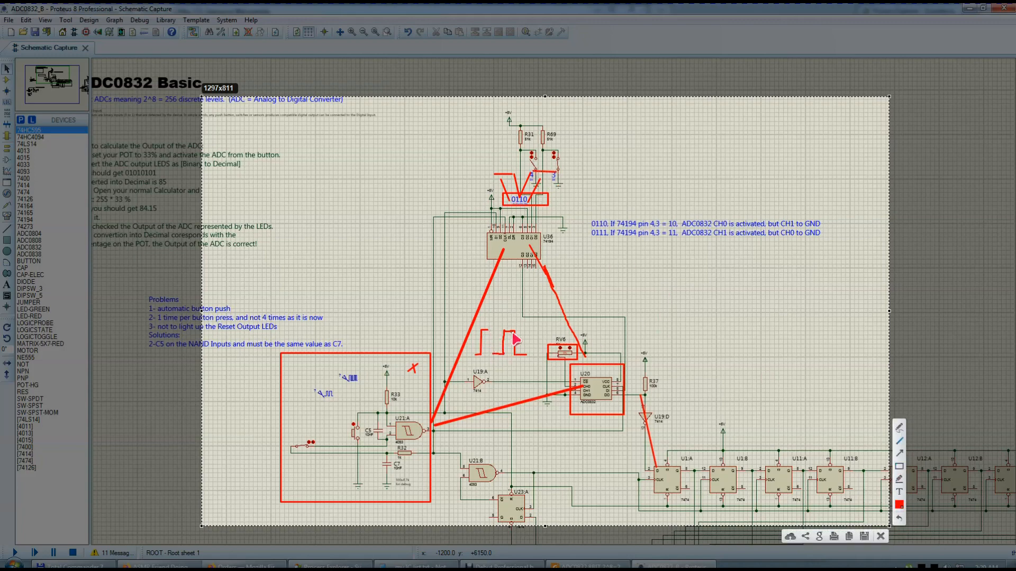
left_click(881, 537)
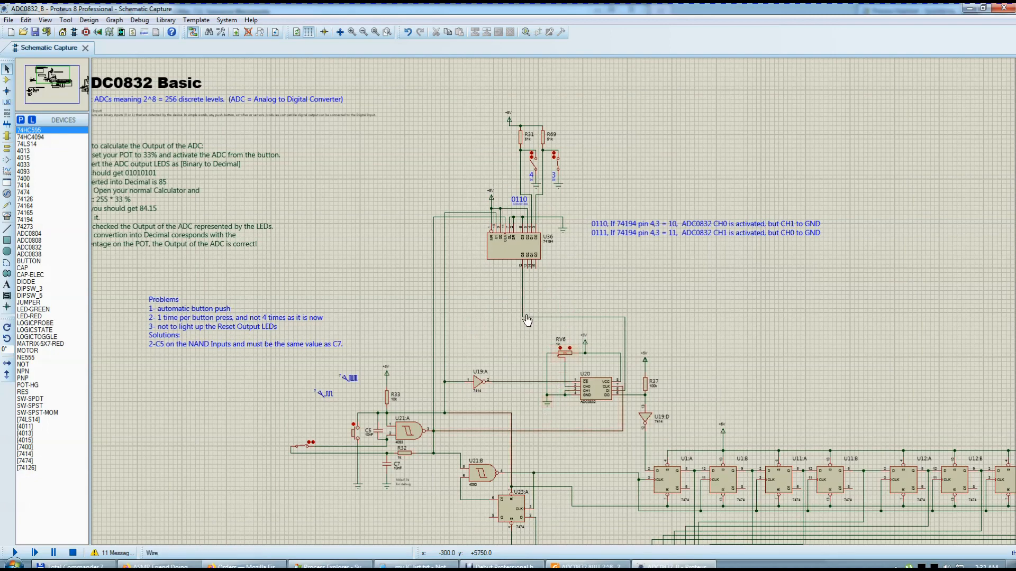
Start the simulation and trigger the ADC conversion with the push button beside capacitor C5
key("F12")
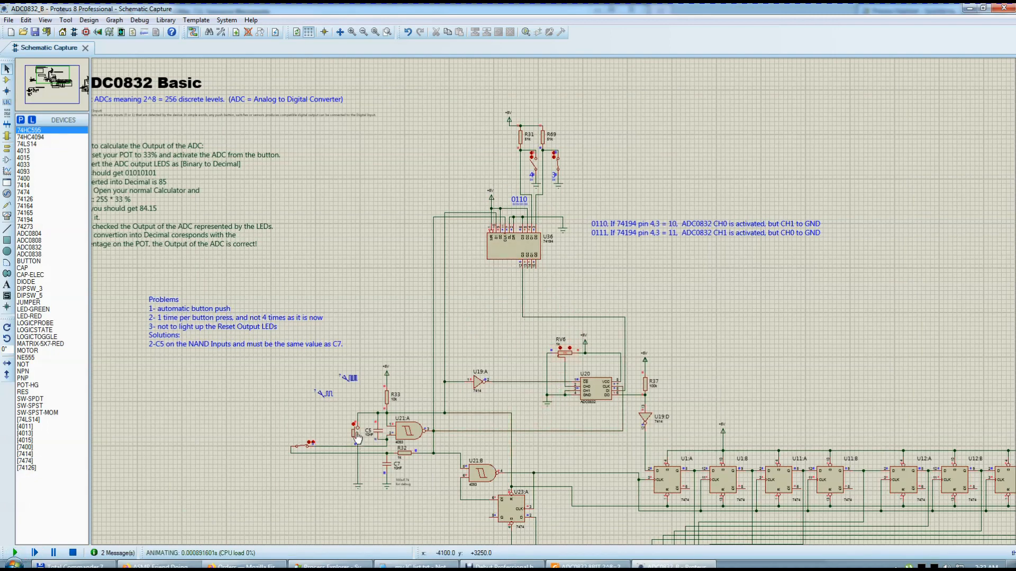
left_click(356, 434)
scroll(367, 442, "up", 2)
scroll(555, 303, "down", 2)
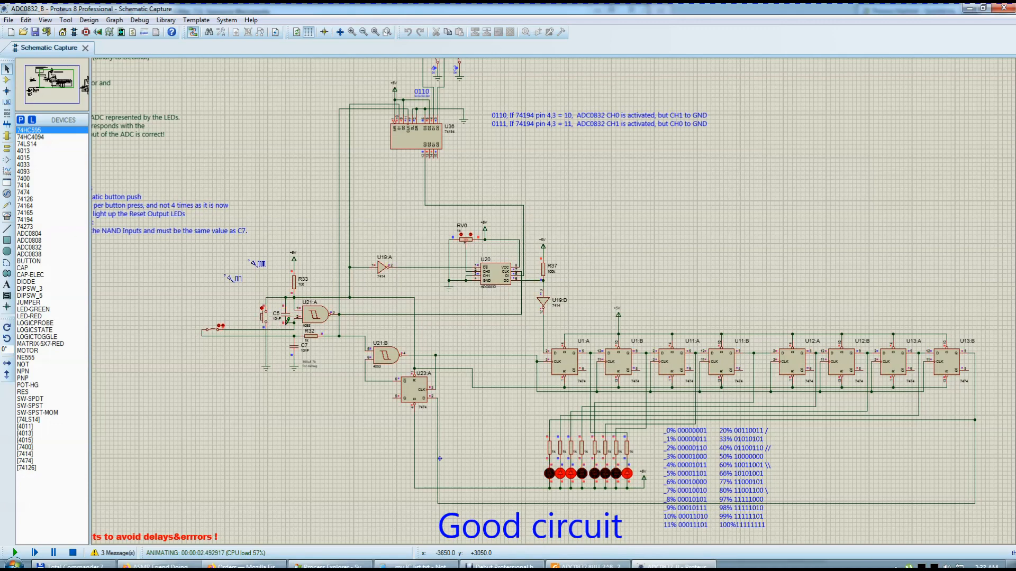
Stop the running simulation of the ADC0832 circuit and start it again
left_click(73, 552)
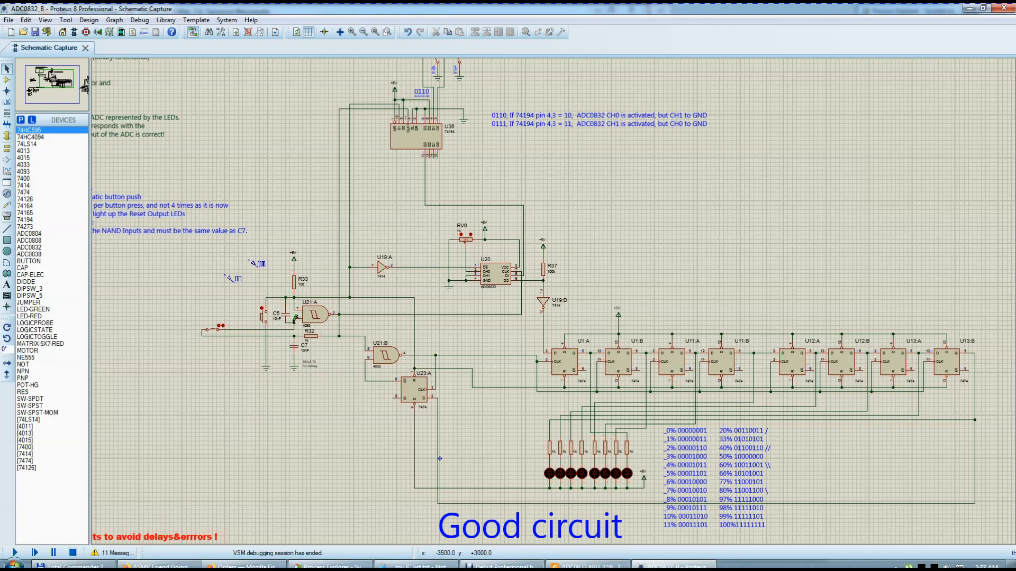
scroll(556, 298, "up", 3)
right_click(540, 305)
right_click(539, 305)
scroll(542, 308, "down", 5)
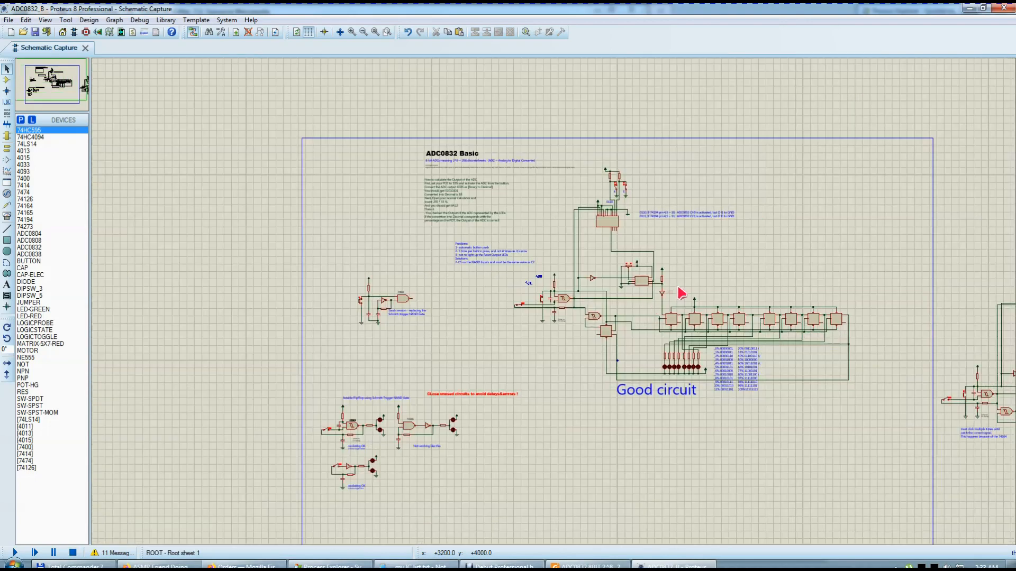
scroll(681, 293, "up", 3)
left_click(14, 552)
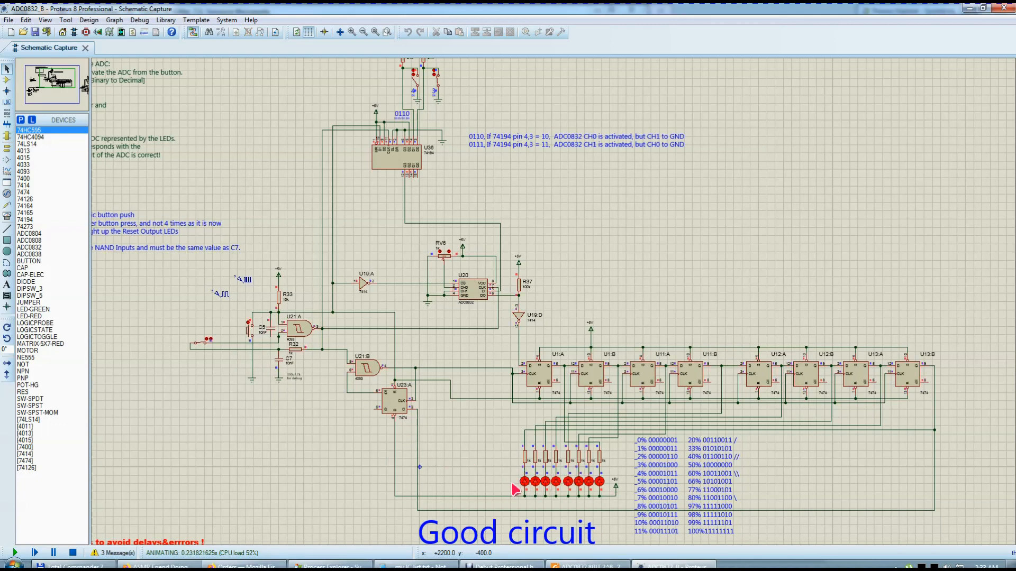
Inspect the running circuit around NAND gate U21:A and capacitor C5, and stop the simulation
scroll(512, 491, "up", 2)
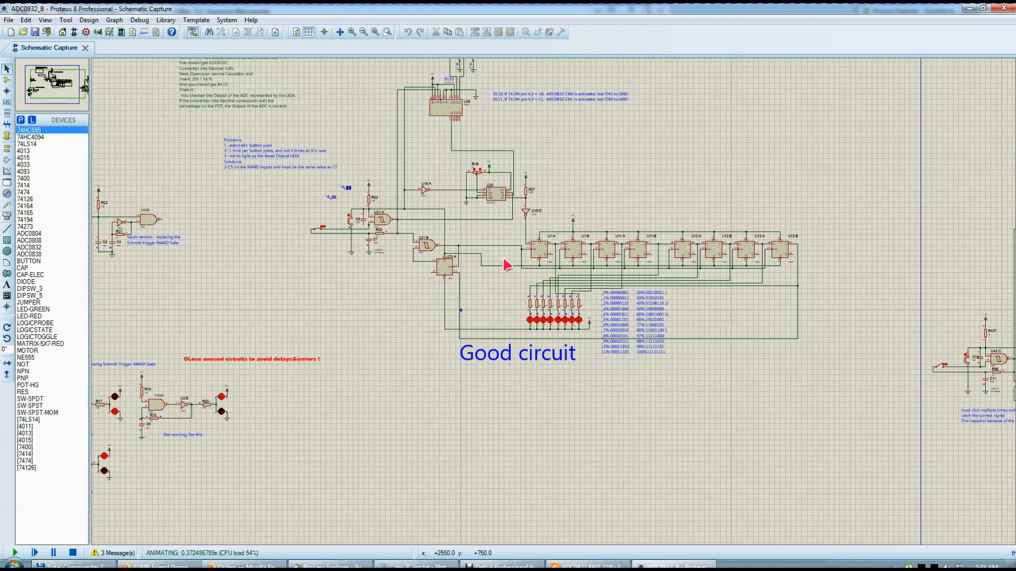
scroll(526, 295, "down", 2)
scroll(339, 283, "up", 2)
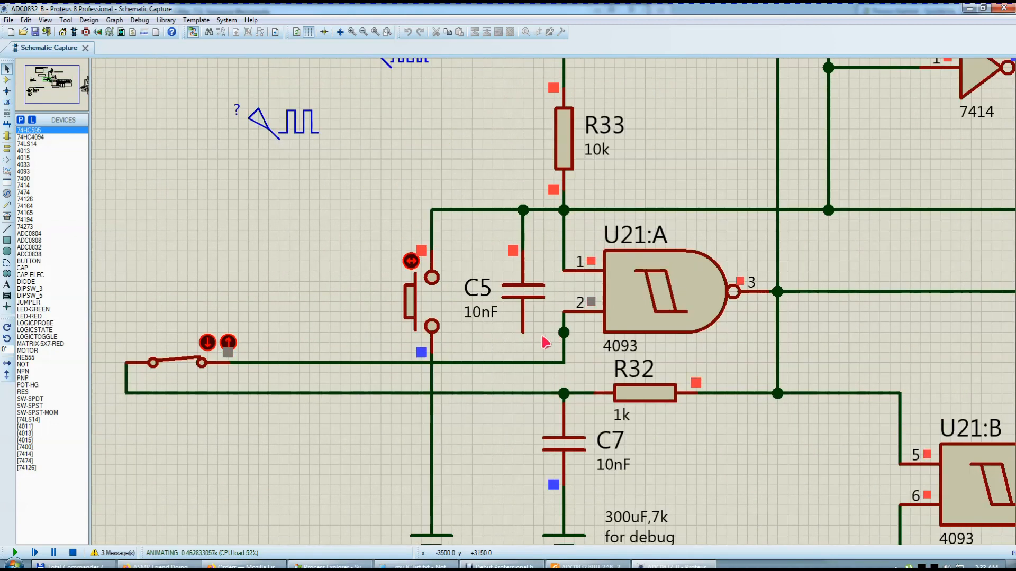
scroll(542, 339, "down", 2)
scroll(374, 304, "up", 1)
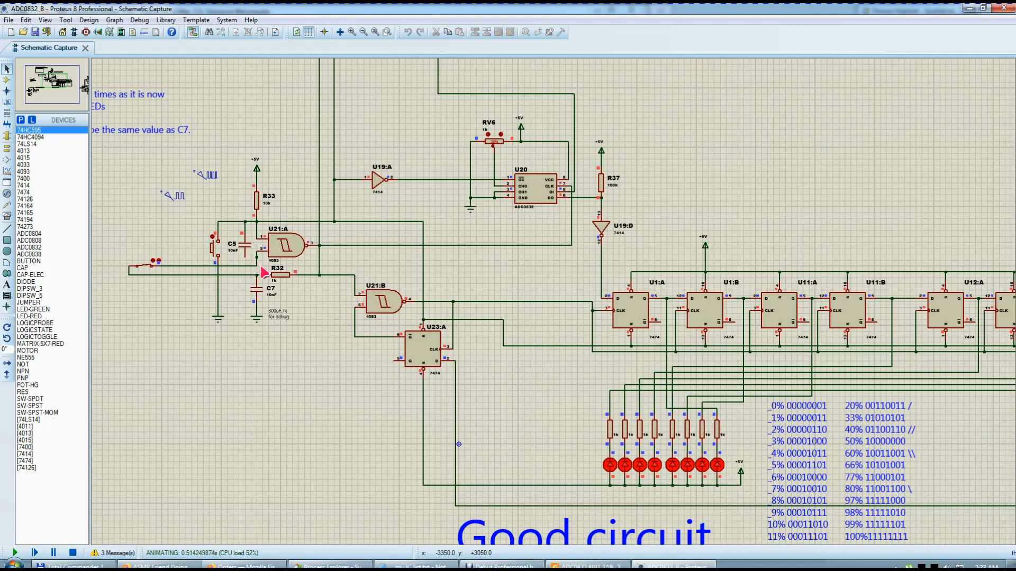
left_click(73, 553)
Examine the stopped circuit from NAND gate U21:A with C5 and C7 up to the 74194 shift register U36
scroll(271, 258, "up", 2)
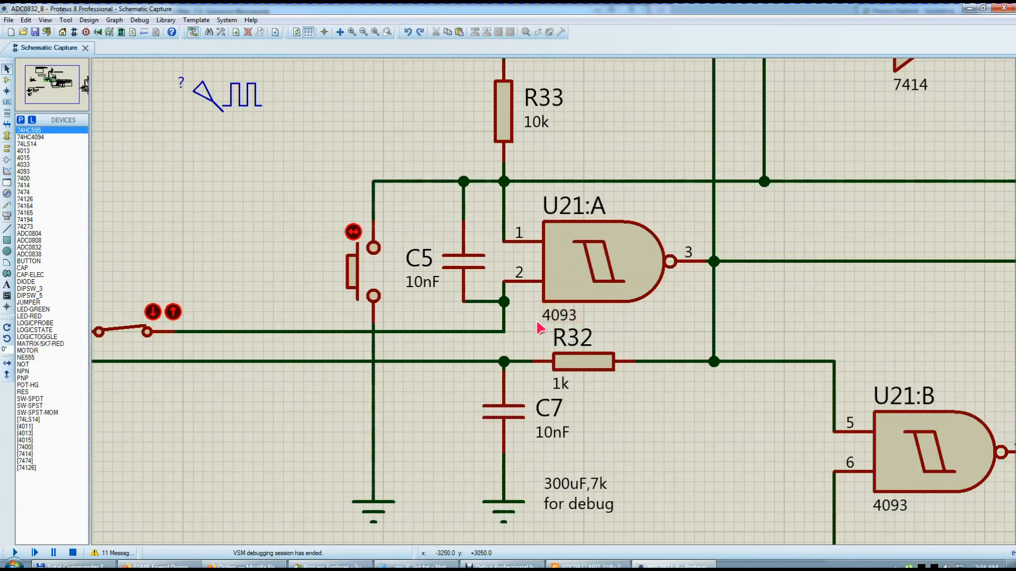
scroll(541, 325, "down", 3)
scroll(508, 323, "up", 1)
scroll(505, 321, "down", 1)
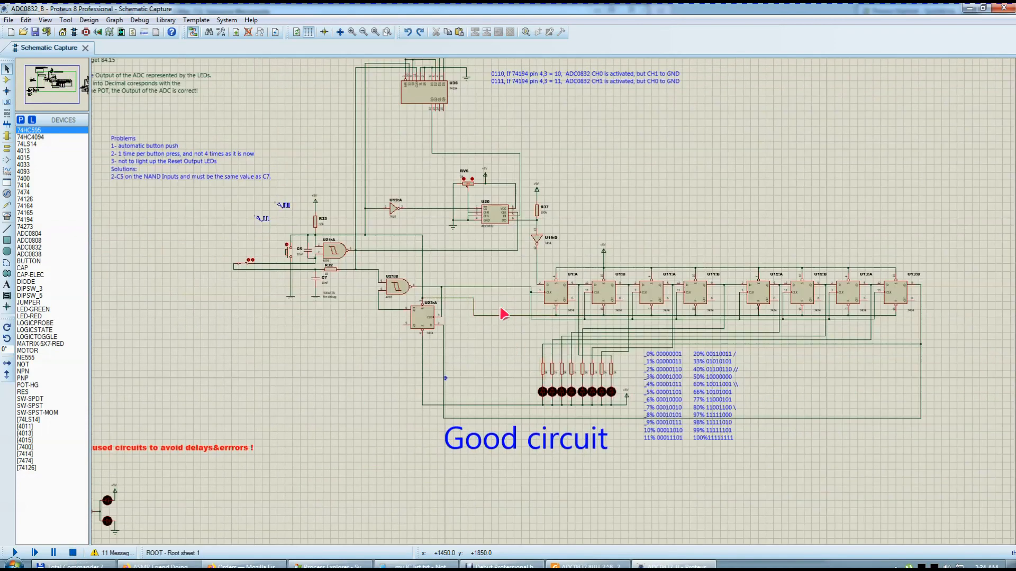
scroll(413, 112, "down", 1)
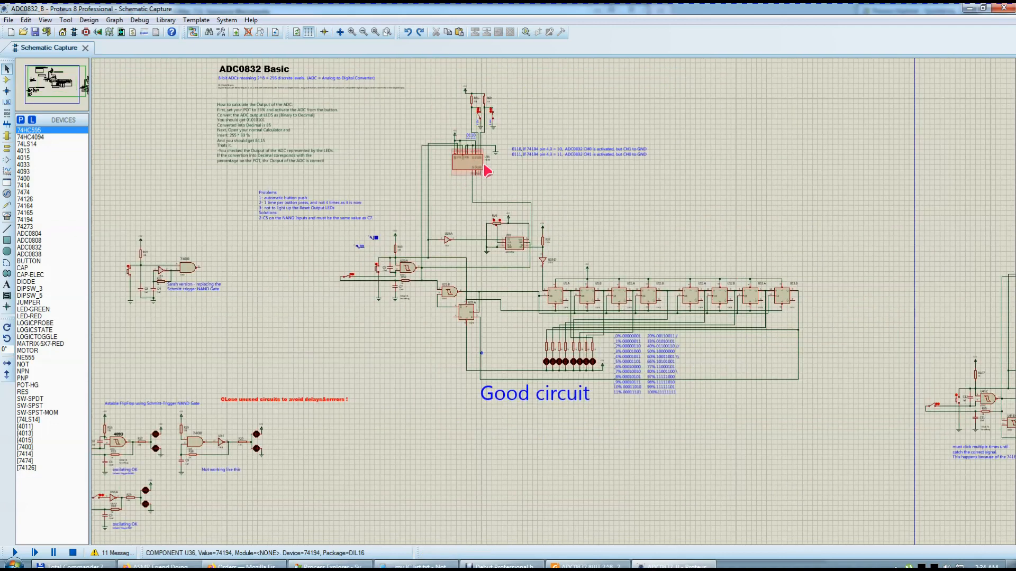
scroll(483, 166, "up", 2)
left_click(522, 299)
scroll(516, 318, "down", 1)
scroll(511, 318, "up", 1)
left_click(505, 316)
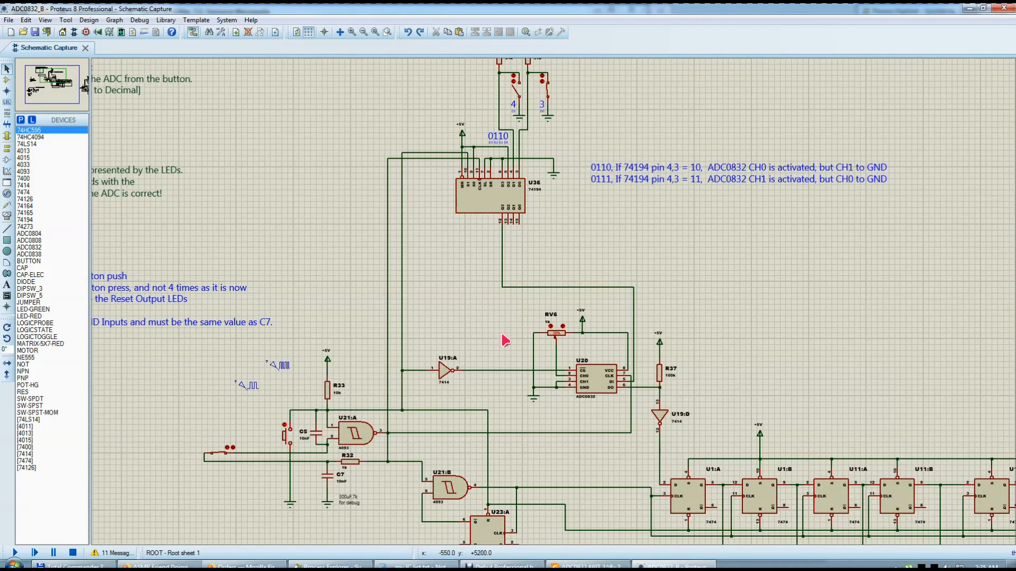
Highlight the wires connected to the ADC0832 chip U20, and clear the selection
left_click(597, 383)
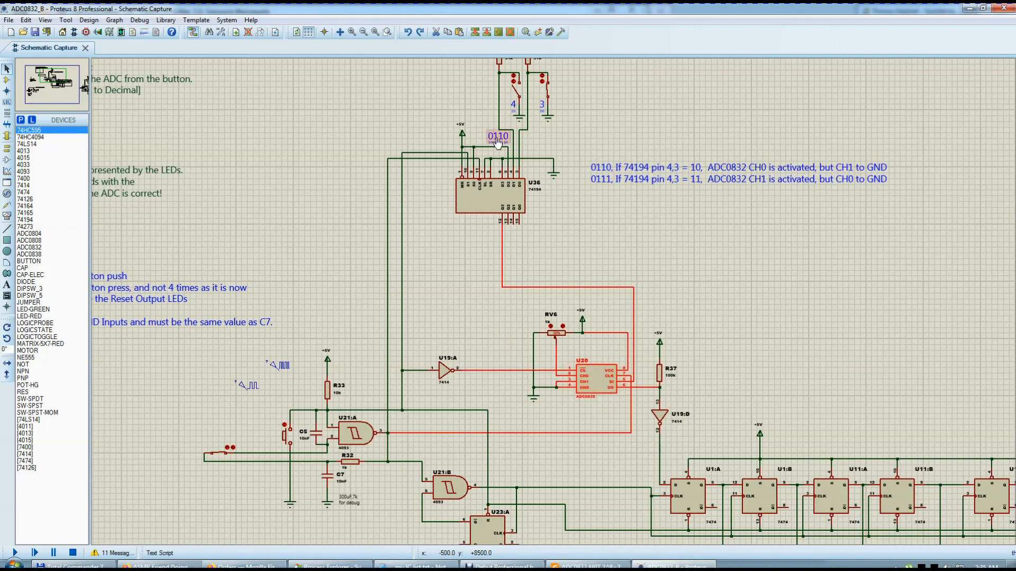
left_click(544, 263)
scroll(618, 300, "down", 2)
scroll(618, 300, "up", 1)
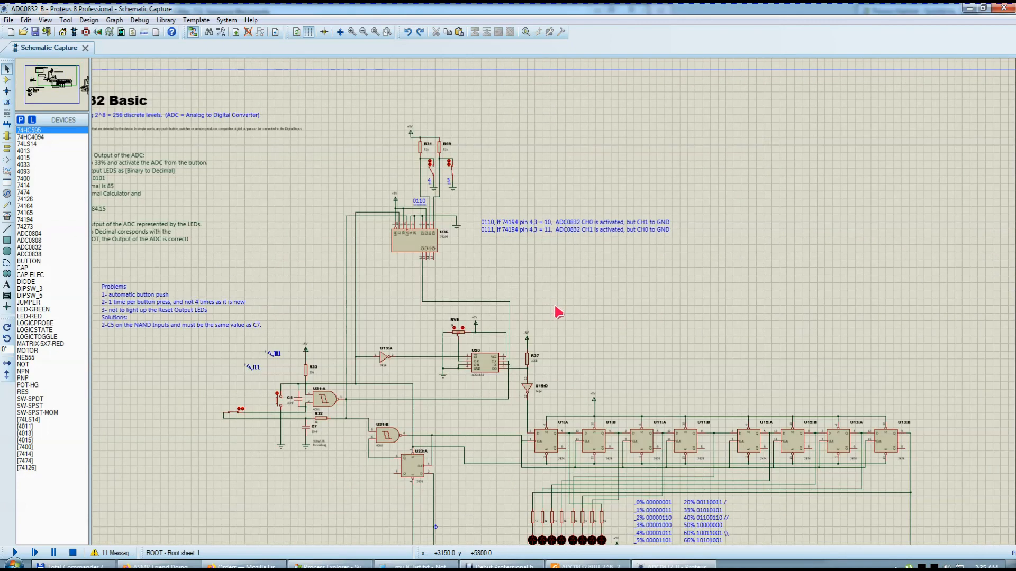
Switch to the ADC0832 datasheet in Foxit Reader and find the ADC0832-N MUX addressing tables on page 14
key("alt+Tab")
scroll(494, 346, "down", 3)
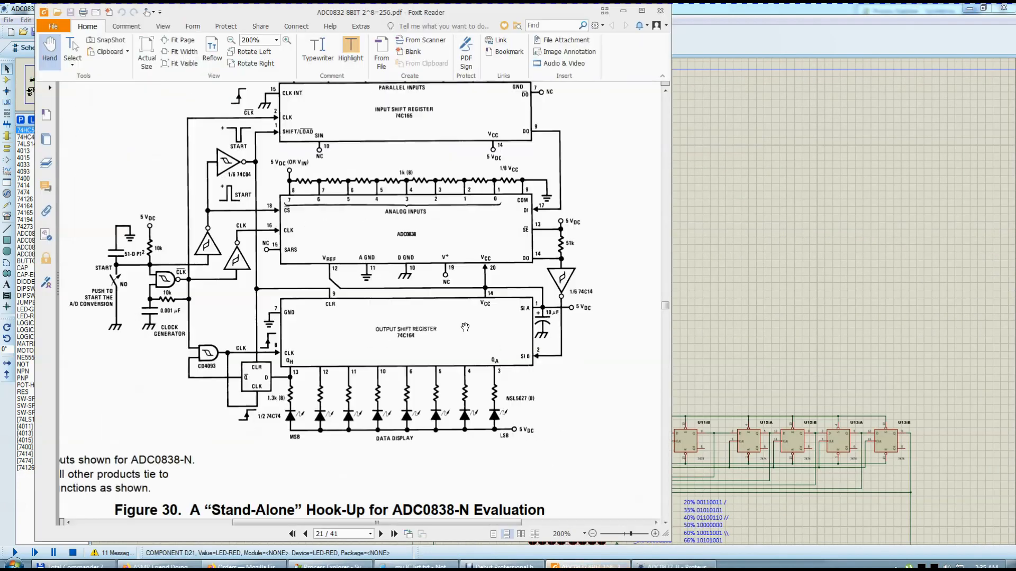
scroll(489, 370, "up", 10)
scroll(488, 394, "down", 1)
scroll(511, 339, "up", 1)
left_click_drag(395, 363, 502, 358)
left_click_drag(580, 314, 514, 321)
left_click_drag(666, 283, 663, 245)
scroll(479, 291, "up", 2)
scroll(479, 290, "up", 3)
left_click_drag(372, 373, 399, 303)
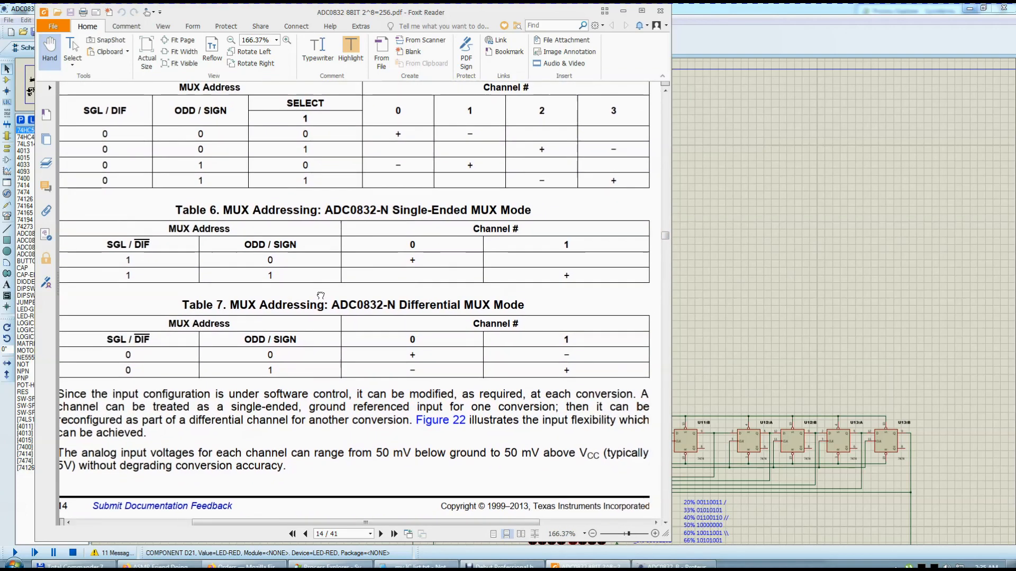
Read Tables 6 and 7 of the datasheet, widening the reader window slightly to fit them
left_click_drag(272, 220, 271, 225)
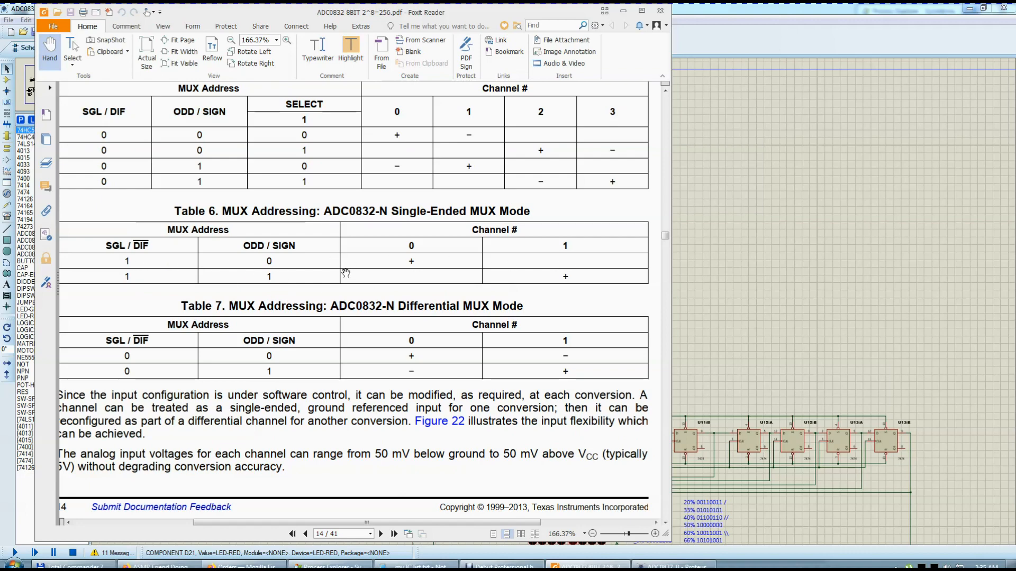
scroll(339, 274, "down", 1)
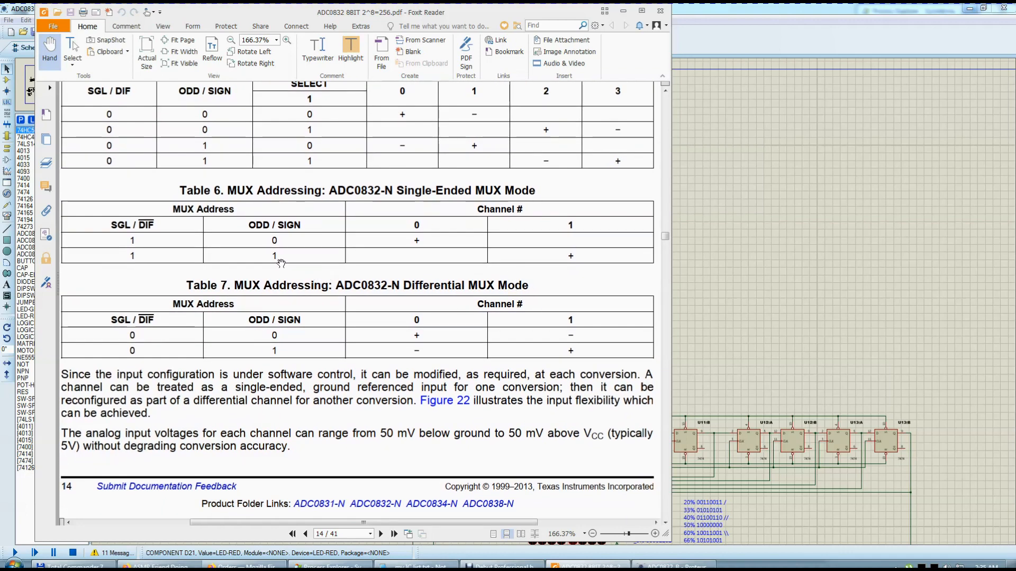
scroll(281, 263, "up", 1)
left_click_drag(671, 328, 682, 329)
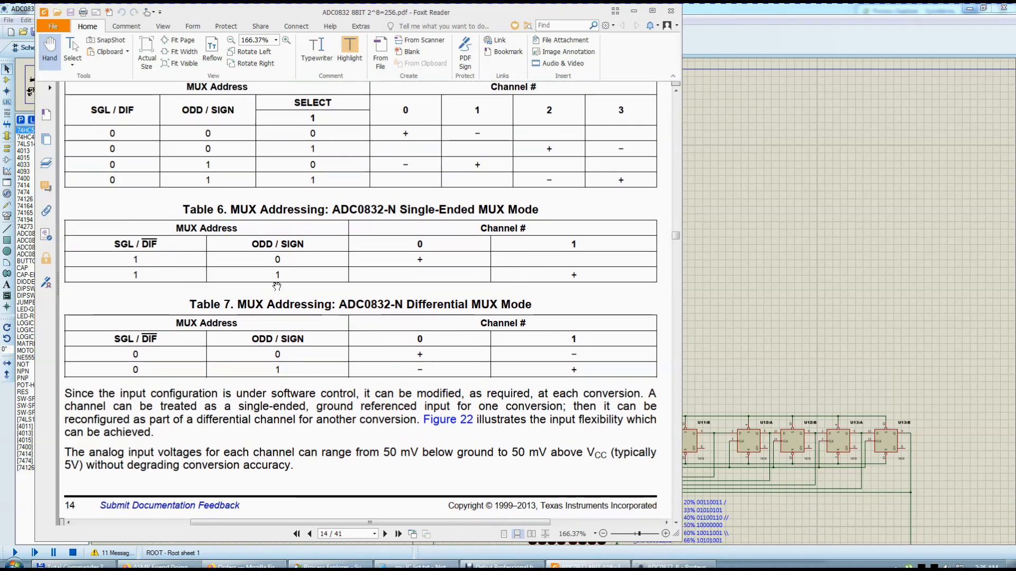
Capture the MUX addressing tables, frame Table 6's MUX Address columns with a thick red rectangle, and discard the capture
key("Print")
mouse_move(269, 258)
left_mouse_down()
mouse_move(265, 277)
mouse_move(353, 321)
left_mouse_up()
left_click_drag(61, 197, 354, 294)
mouse_move(64, 213)
left_mouse_down()
mouse_move(347, 292)
mouse_move(64, 215)
left_mouse_up()
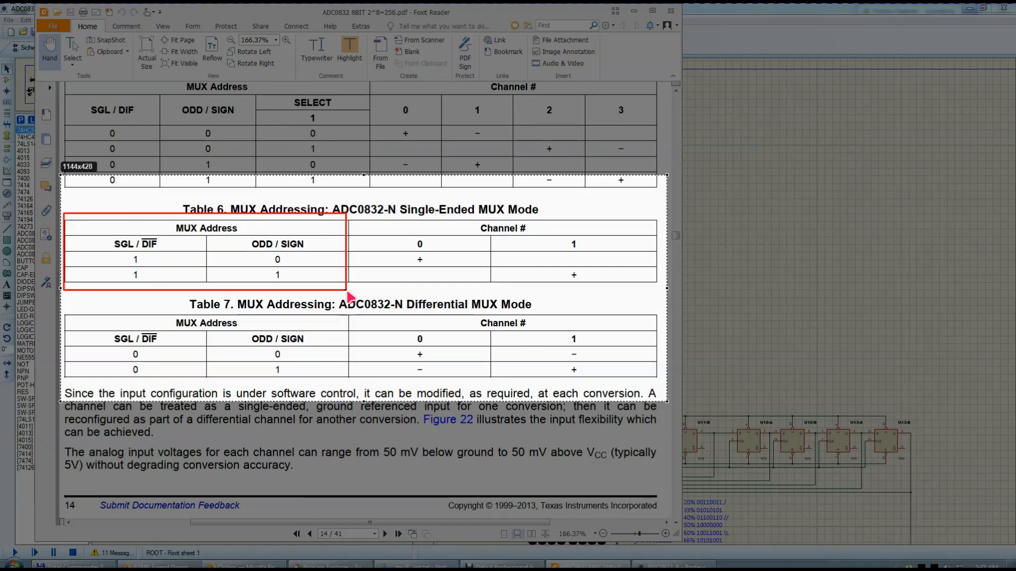
scroll(348, 289, "up", 5)
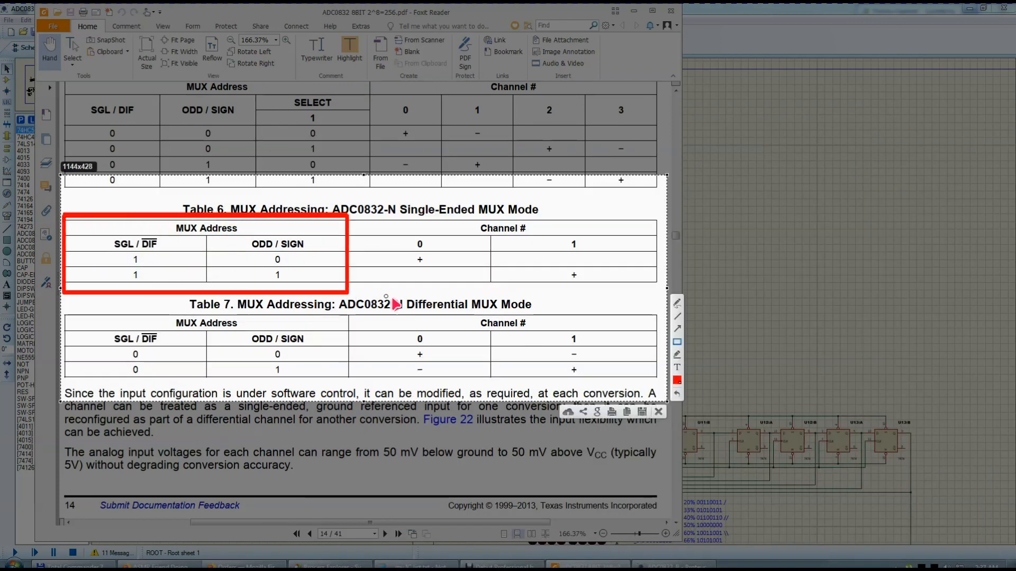
left_click(659, 412)
Capture the tables again, circle the SGL/DIF and ODD/SIGN values of Table 6 in red, and discard the capture
key("Print")
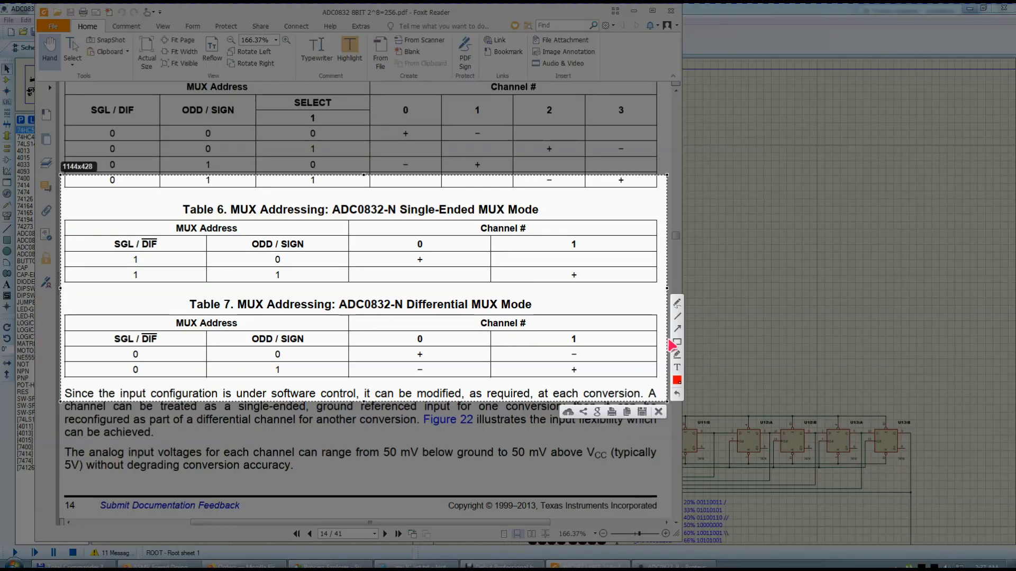
left_click_drag(271, 258, 286, 257)
mouse_move(146, 256)
left_mouse_down()
mouse_move(127, 257)
mouse_move(147, 257)
mouse_move(146, 273)
left_mouse_up()
mouse_move(273, 271)
left_mouse_down()
mouse_move(276, 282)
mouse_move(283, 272)
left_mouse_up()
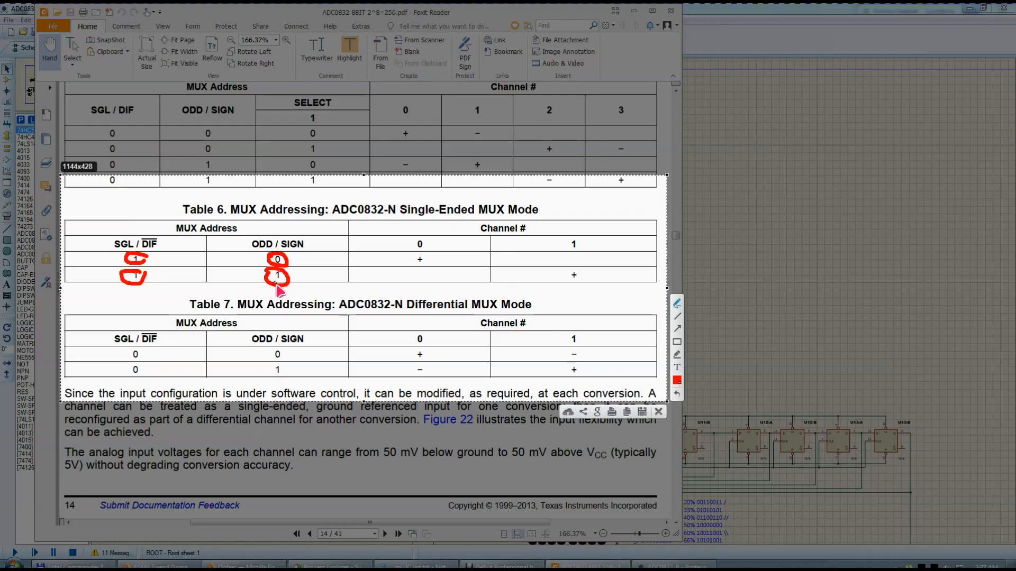
left_click(658, 412)
Return to the Proteus schematic and view the 74194 channel-selection notes and the wiring between U36 and U20
left_click(725, 360)
scroll(608, 346, "down", 1)
scroll(465, 244, "up", 5)
scroll(554, 303, "down", 5)
scroll(612, 384, "up", 3)
scroll(555, 307, "down", 3)
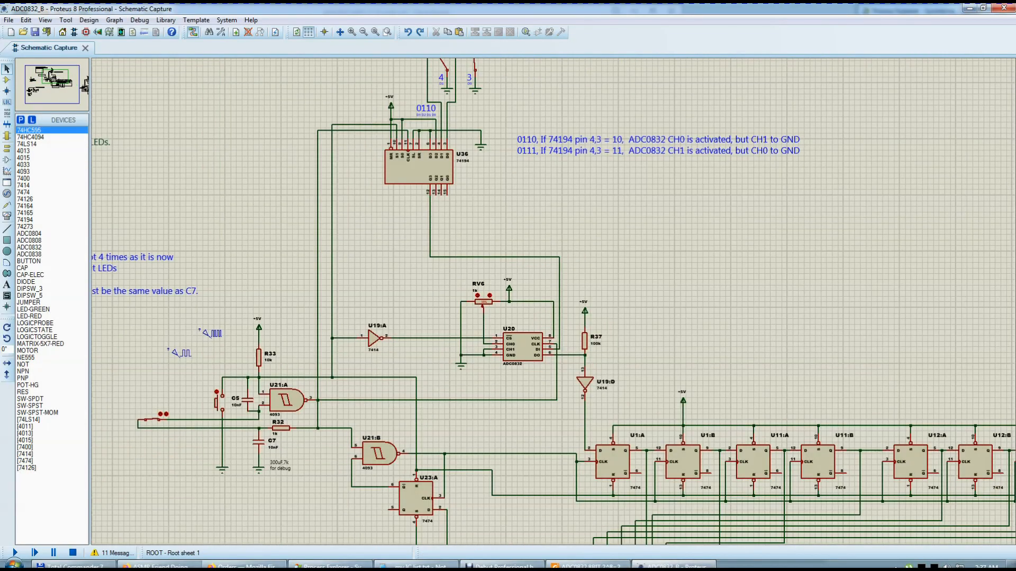
Page back through the datasheet in Foxit Reader and return to the Proteus schematic
left_click(587, 565)
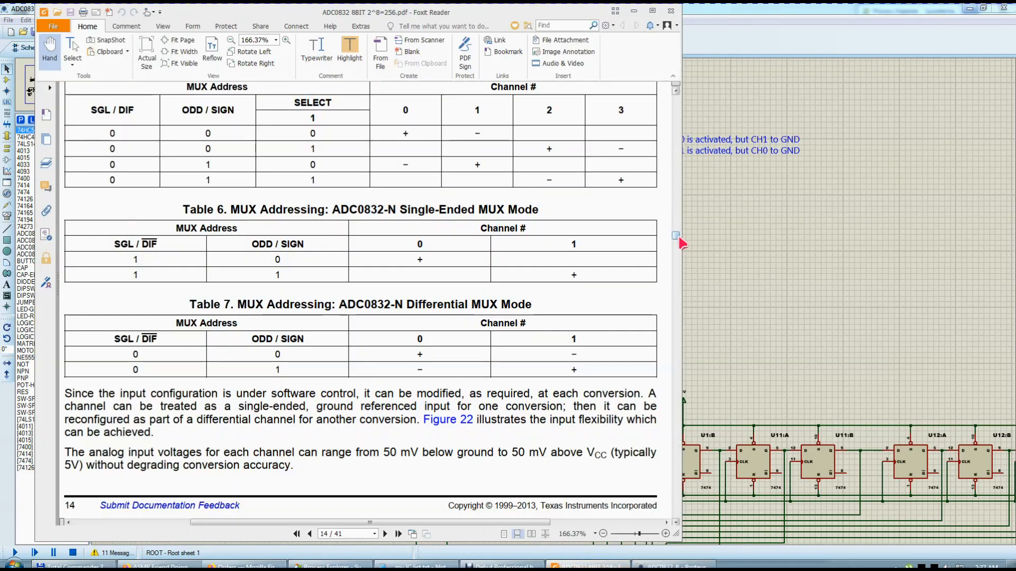
scroll(679, 237, "up", 2)
scroll(678, 237, "up", 3)
left_click(672, 565)
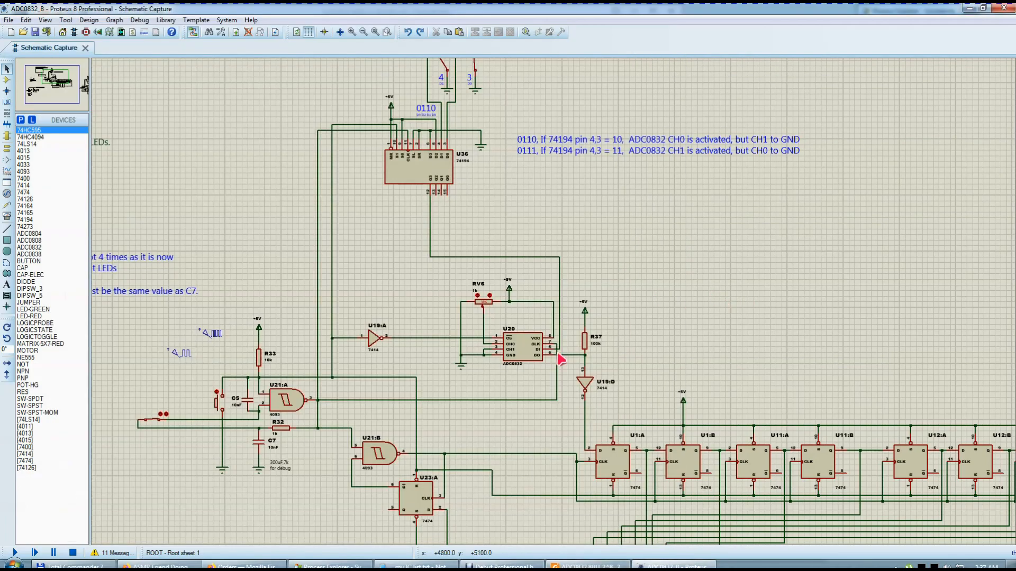
Trace U20's connections by selecting and deselecting it, and examine the clock, inverter and flip-flop stages around it
scroll(484, 381, "down", 2)
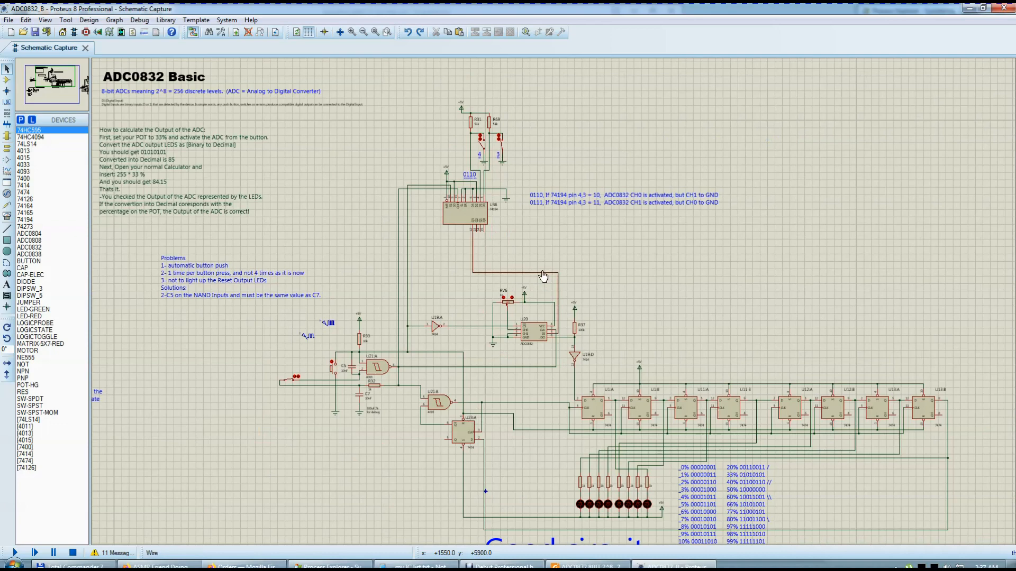
scroll(545, 272, "up", 2)
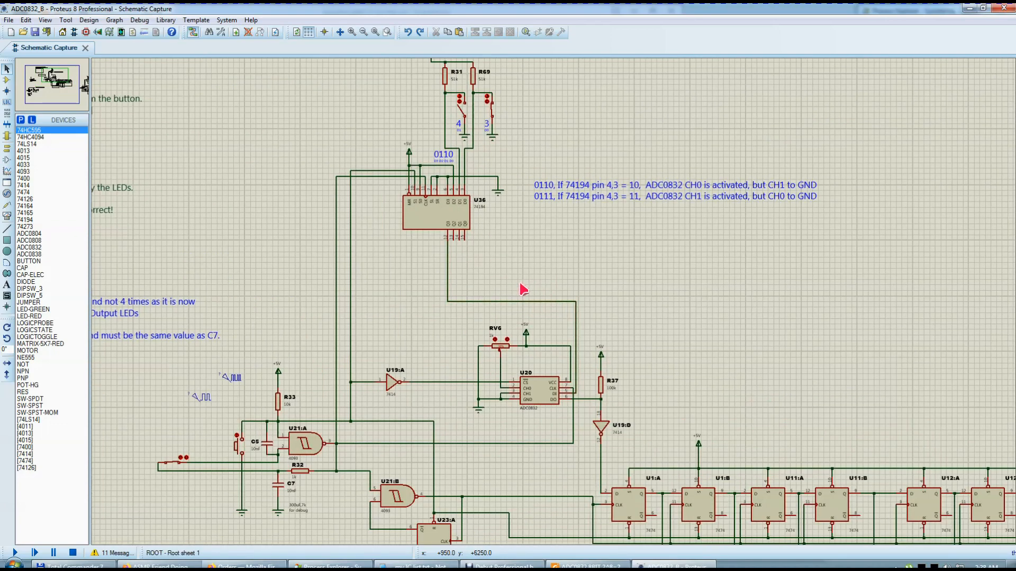
left_click(537, 392)
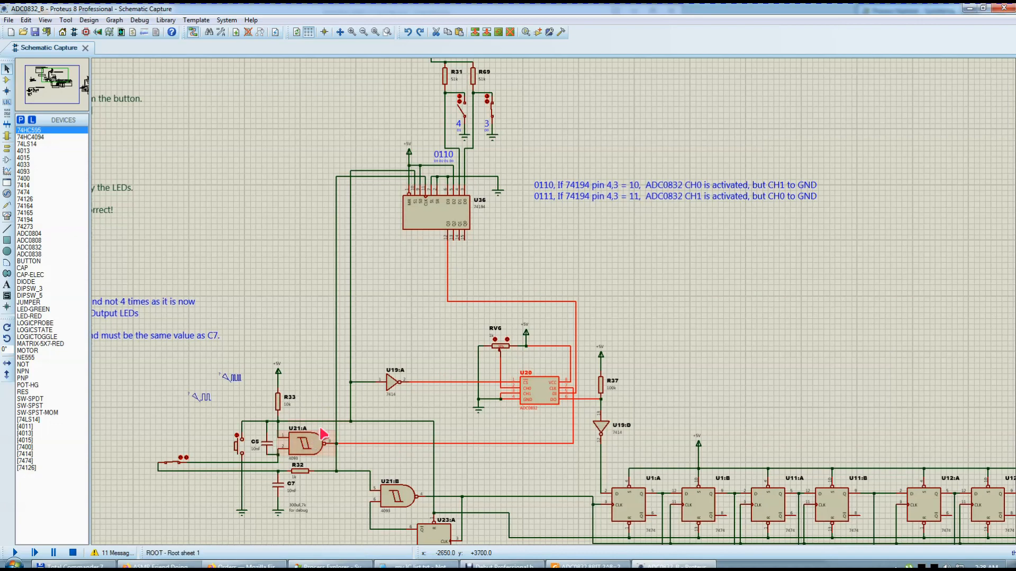
left_click(403, 344)
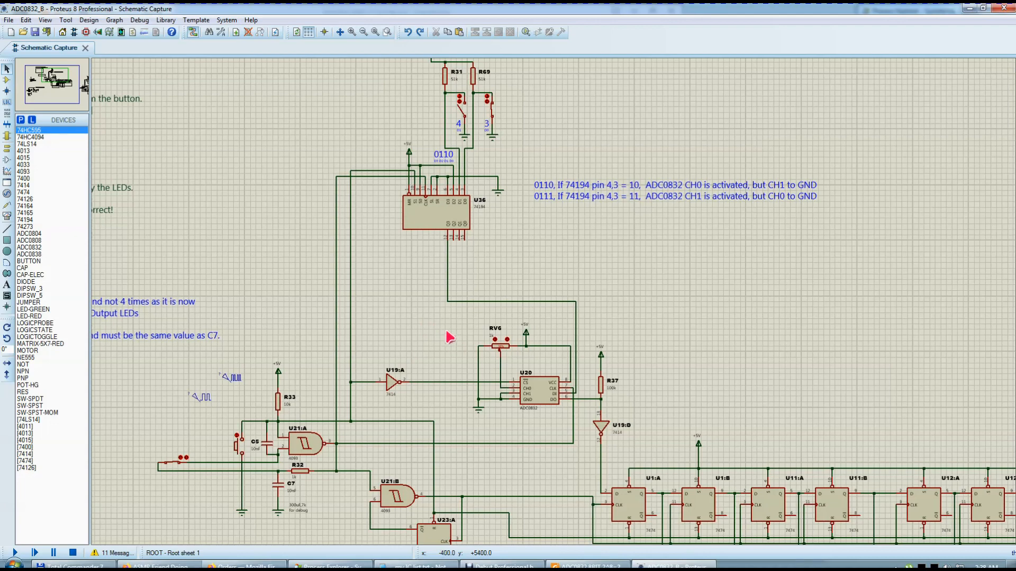
scroll(488, 331, "down", 1)
scroll(557, 356, "up", 1)
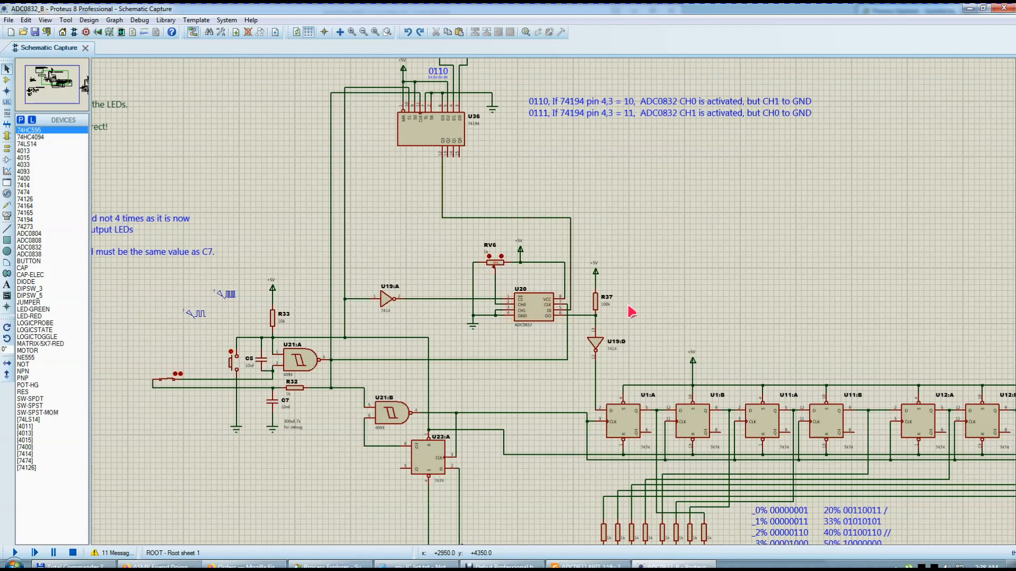
scroll(555, 301, "down", 1)
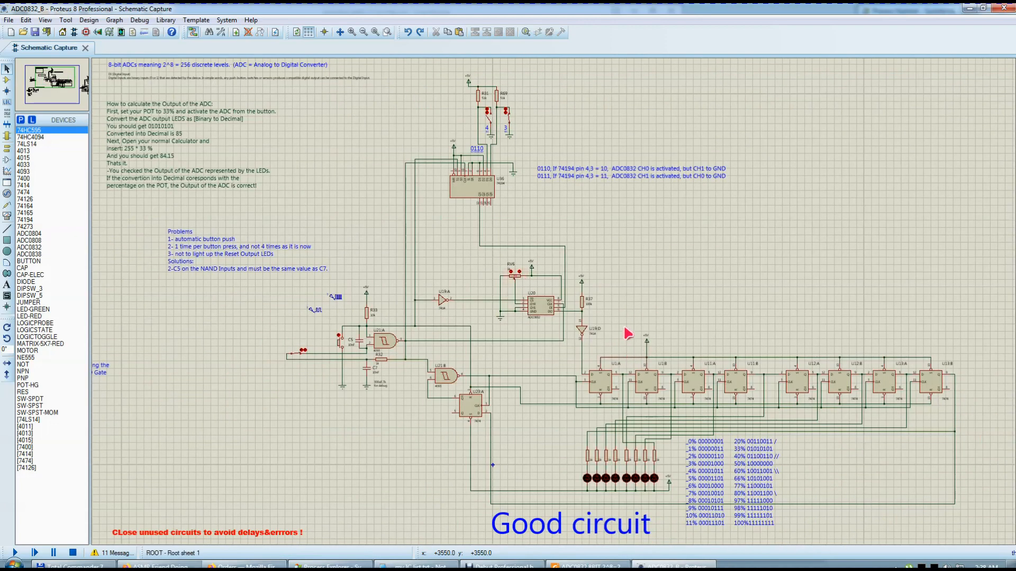
scroll(593, 312, "up", 1)
scroll(560, 309, "down", 1)
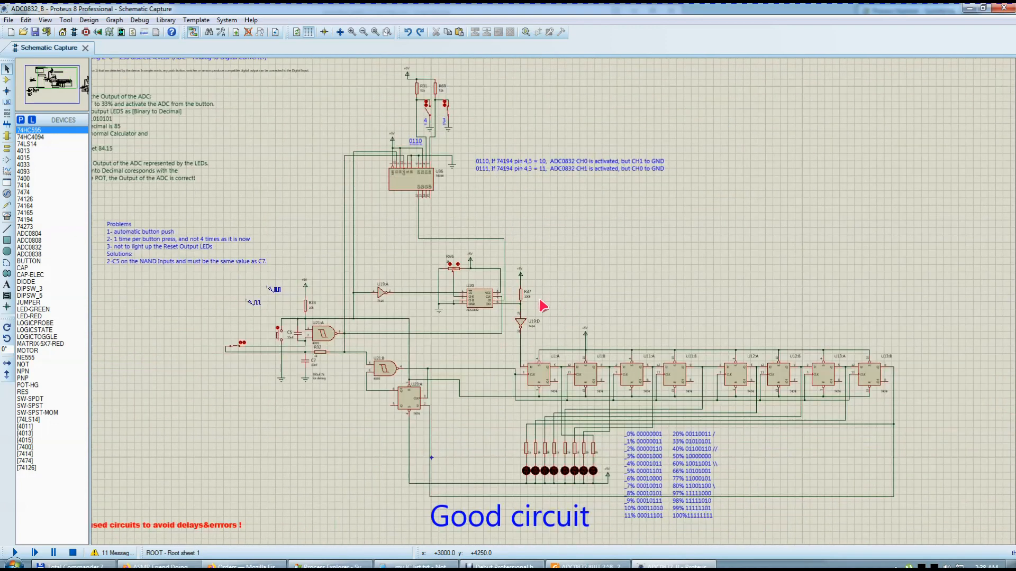
scroll(557, 308, "up", 1)
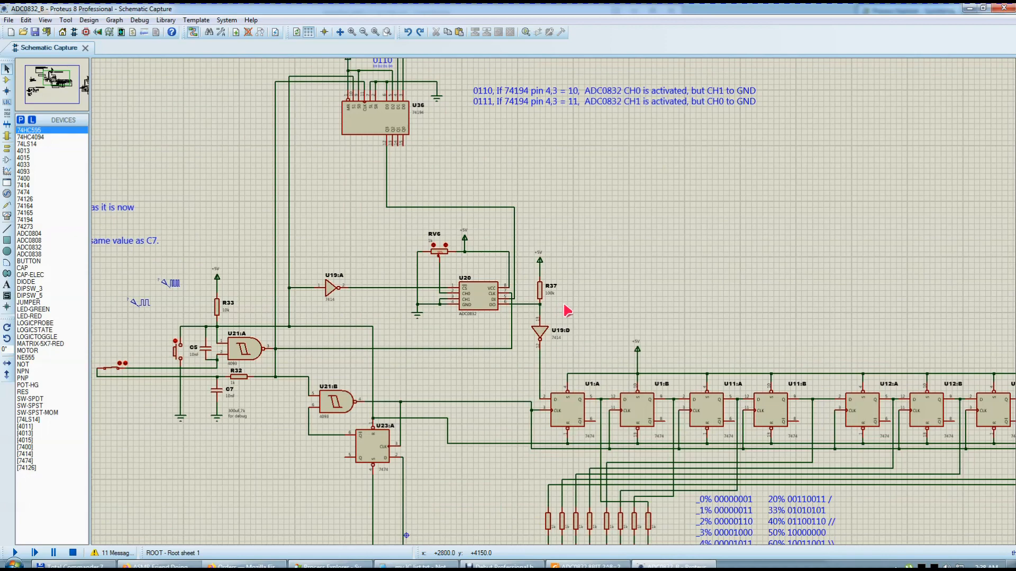
Switch to the ADC0832 datasheet in Foxit Reader and capture the page area containing the AC Characteristics table
key("alt+Tab")
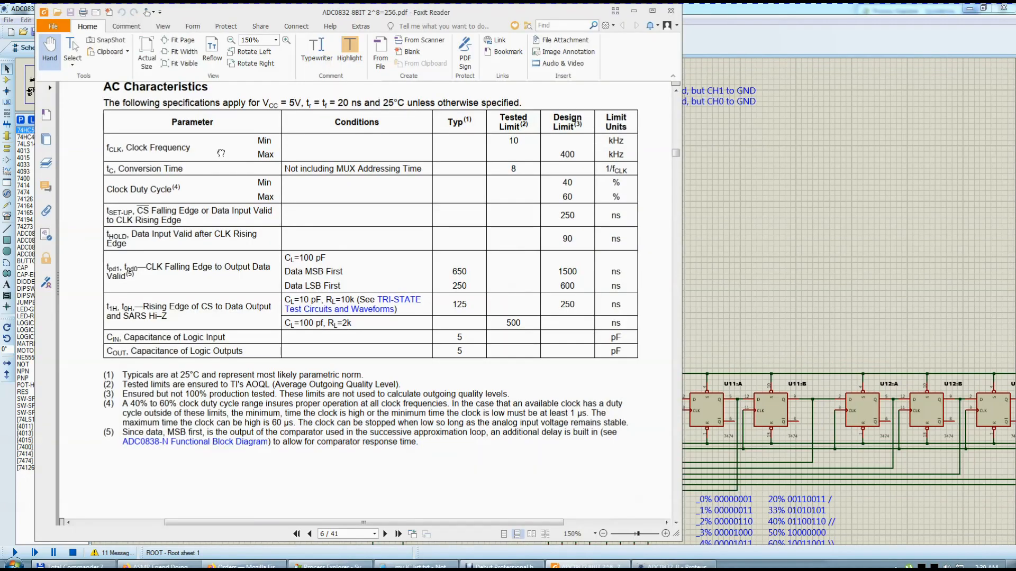
left_click_drag(221, 153, 231, 217)
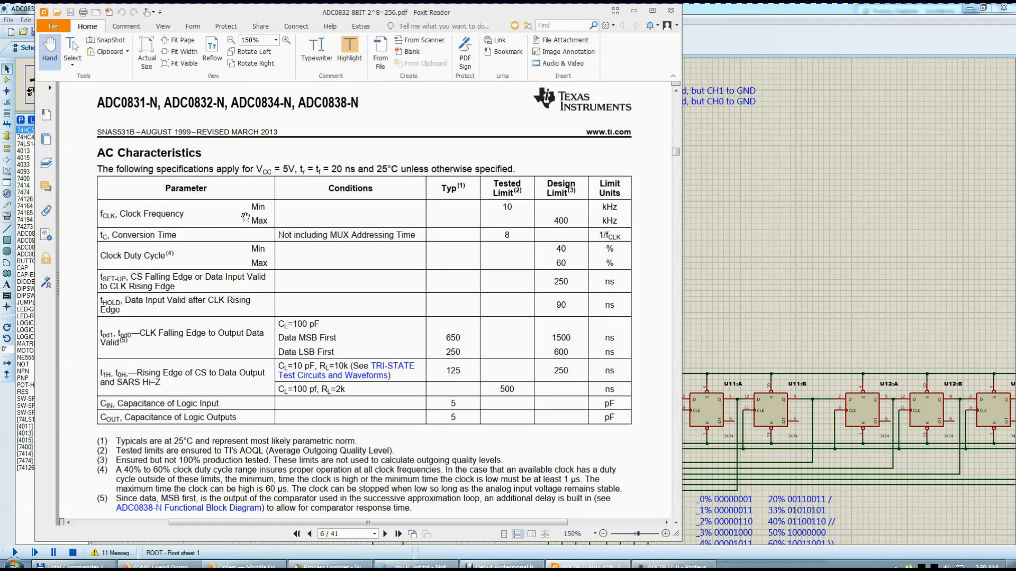
key("Print")
left_click_drag(73, 88, 655, 506)
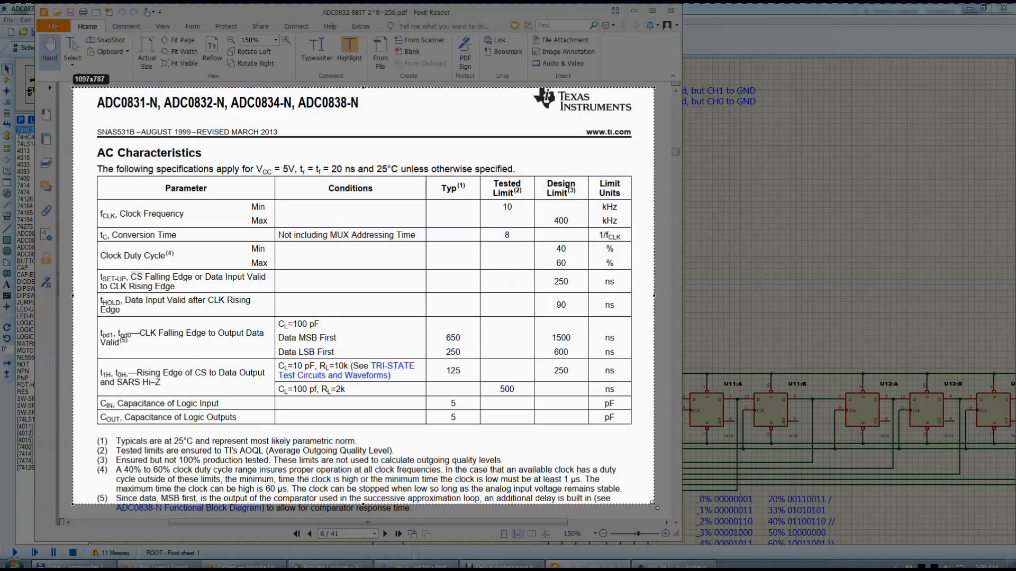
Underline the 10 kHz minimum and 400 kHz maximum clock frequency rows in red, discard the capture, and return to Proteus
left_click(664, 420)
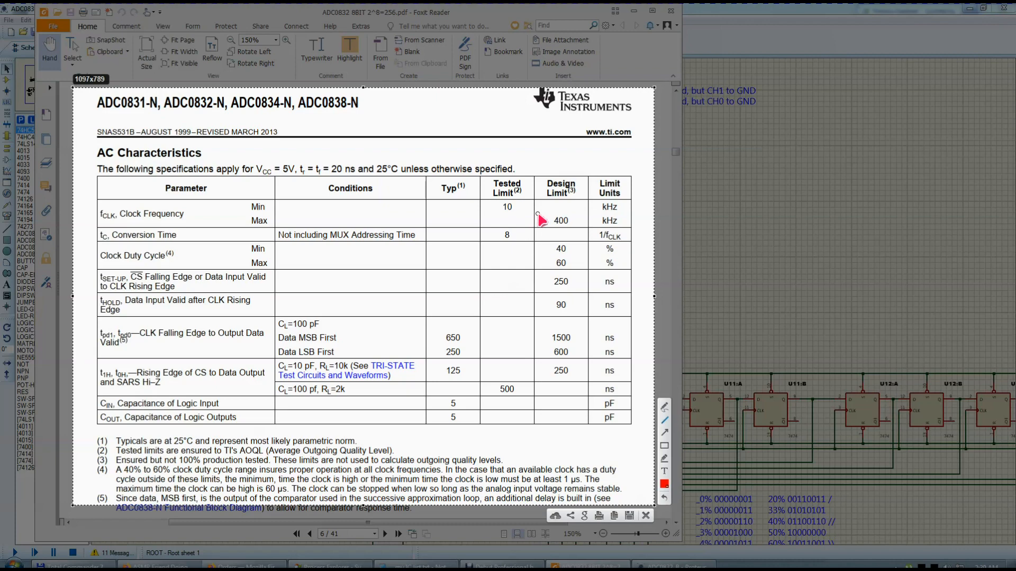
left_click_drag(639, 212, 229, 212)
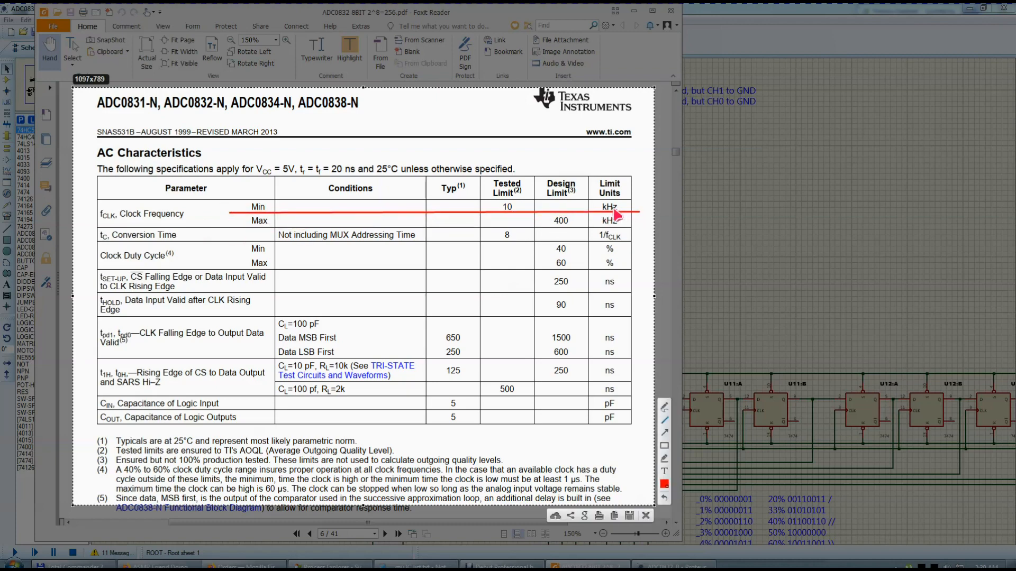
left_click_drag(241, 226, 639, 226)
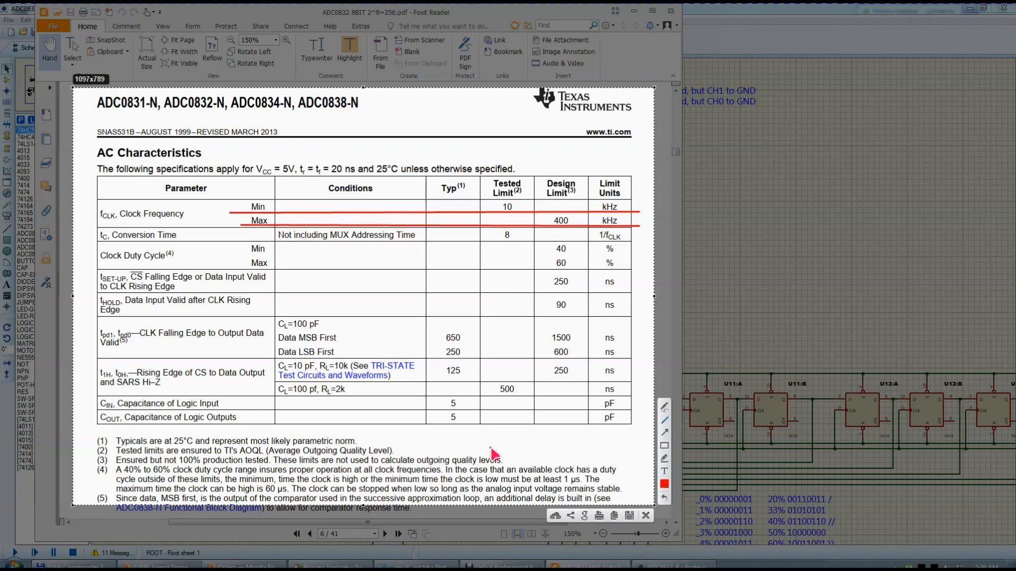
left_click(646, 515)
left_click(716, 331)
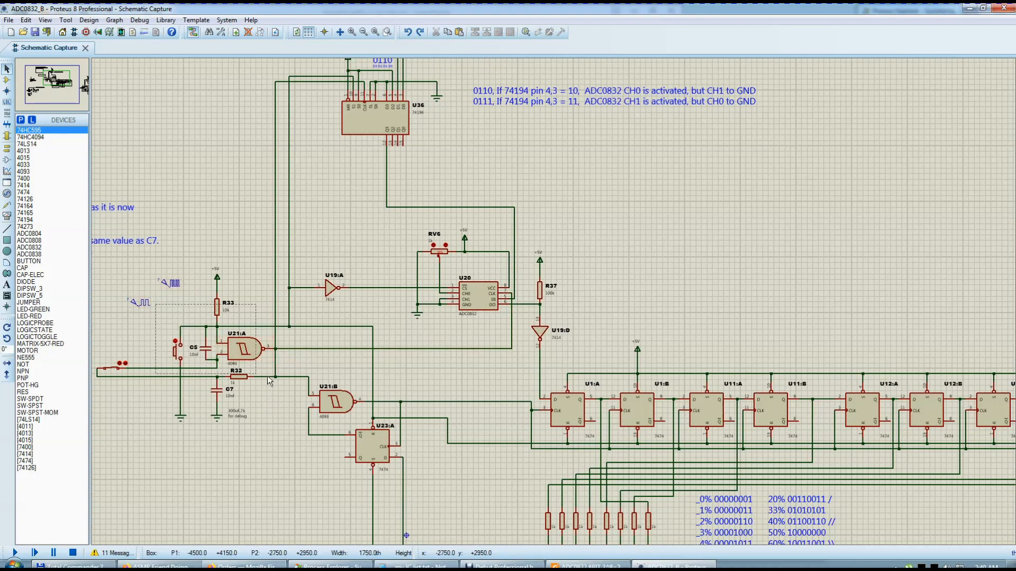
Examine the U21:A clock stage by selecting its parts and capacitor C7, and clear the selection
left_click_drag(155, 304, 275, 371)
scroll(251, 394, "up", 3)
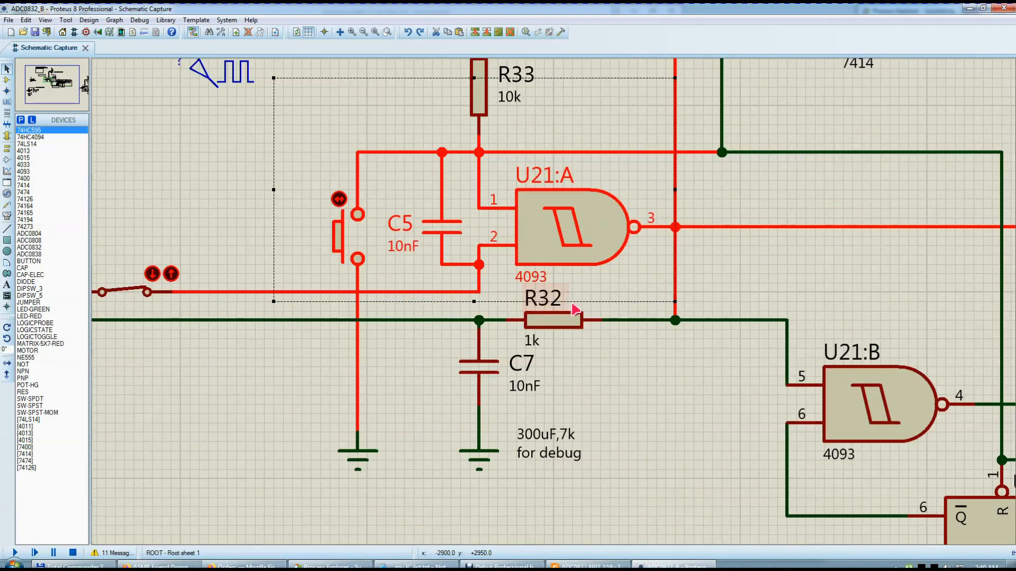
left_click(594, 374)
left_click(485, 369)
scroll(485, 368, "down", 3)
scroll(506, 312, "up", 2)
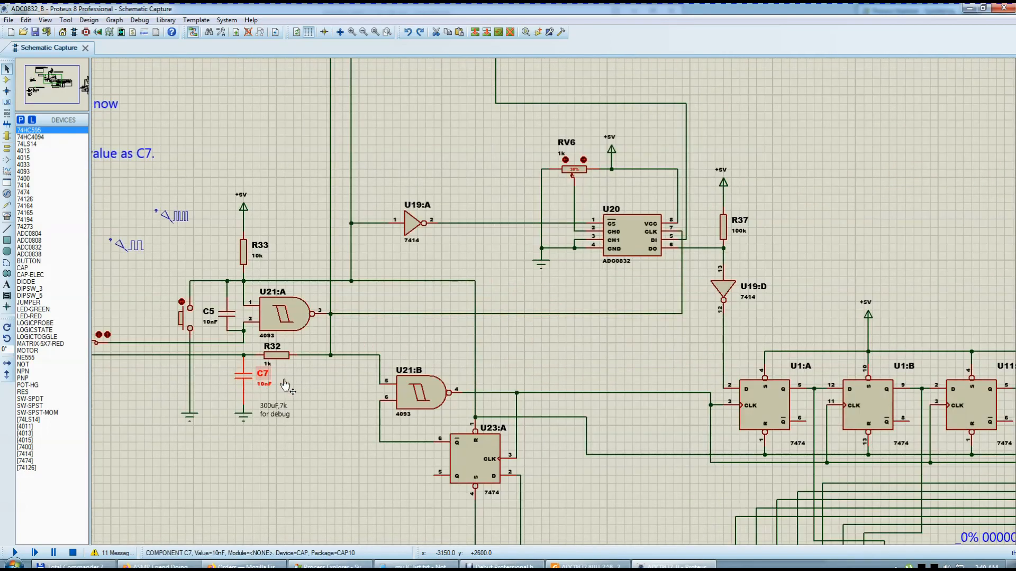
scroll(414, 344, "down", 2)
scroll(542, 306, "down", 1)
scroll(553, 304, "up", 1)
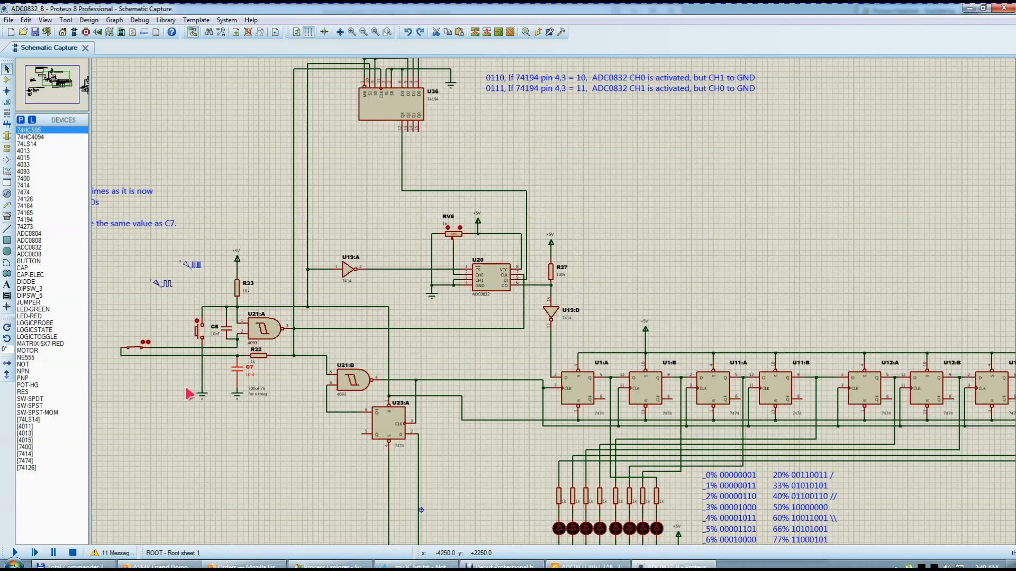
left_click(198, 336)
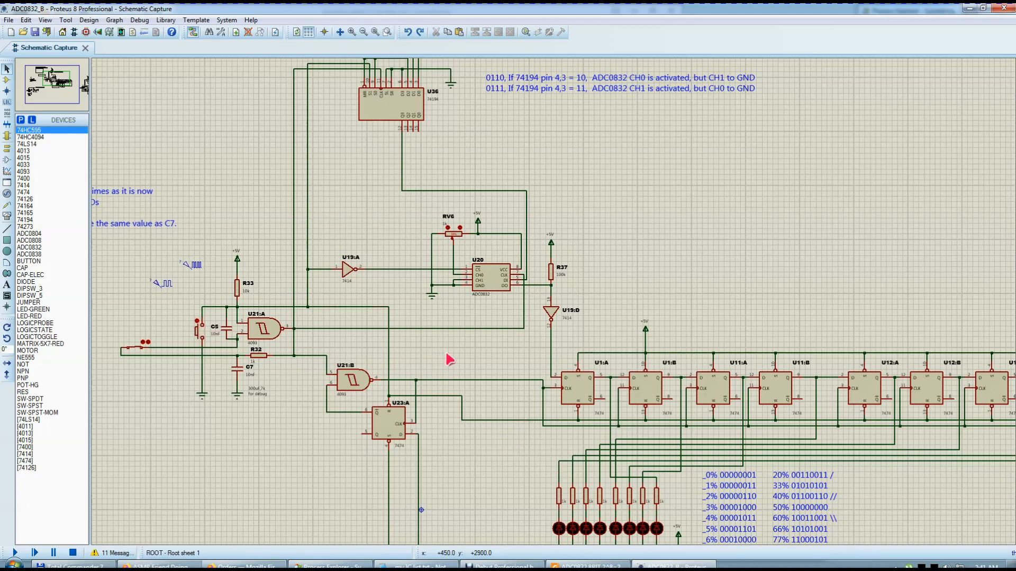
Examine the ADC0832 circuit from the clock stage through U20 to the flip-flop chain and output LEDs
scroll(449, 360, "down", 1)
scroll(544, 341, "up", 1)
scroll(551, 307, "down", 1)
scroll(555, 308, "up", 1)
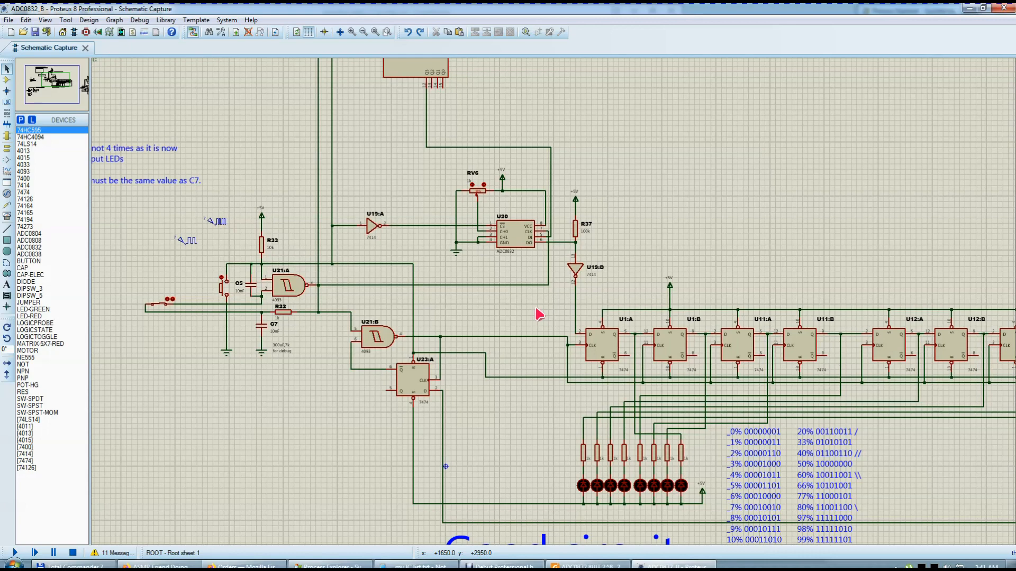
scroll(539, 315, "down", 1)
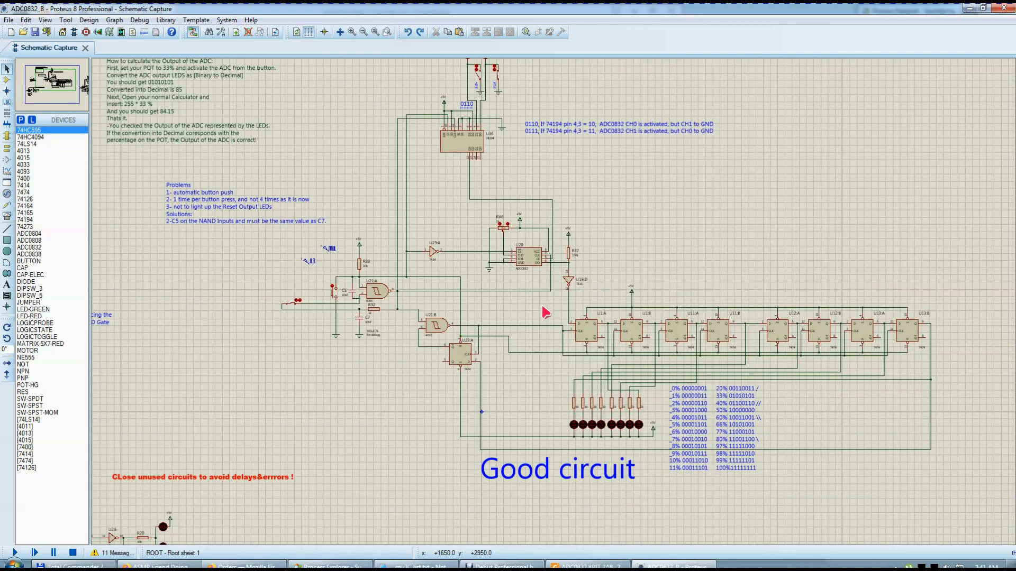
scroll(545, 312, "up", 1)
scroll(555, 306, "down", 1)
scroll(551, 311, "up", 1)
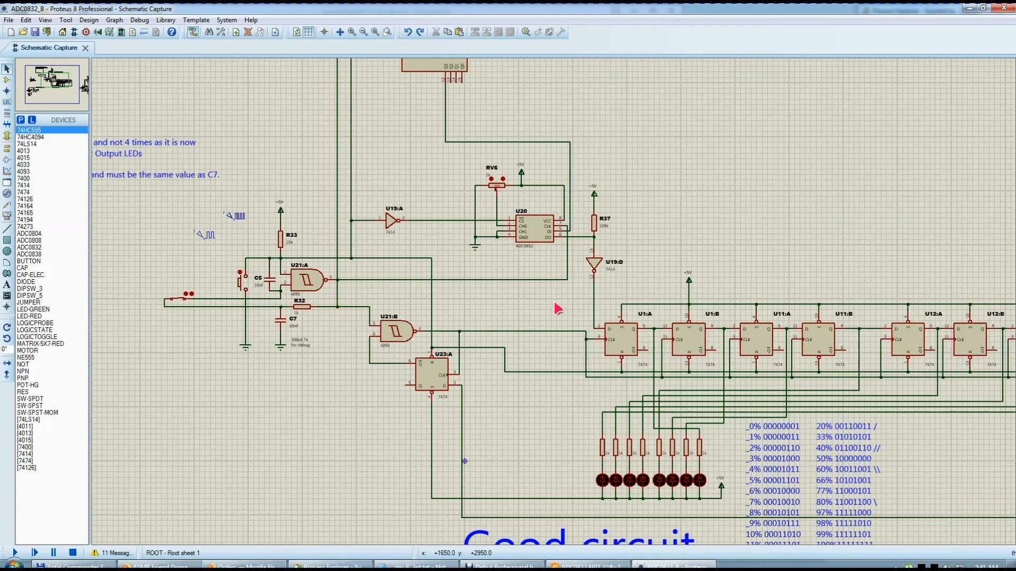
scroll(554, 303, "down", 1)
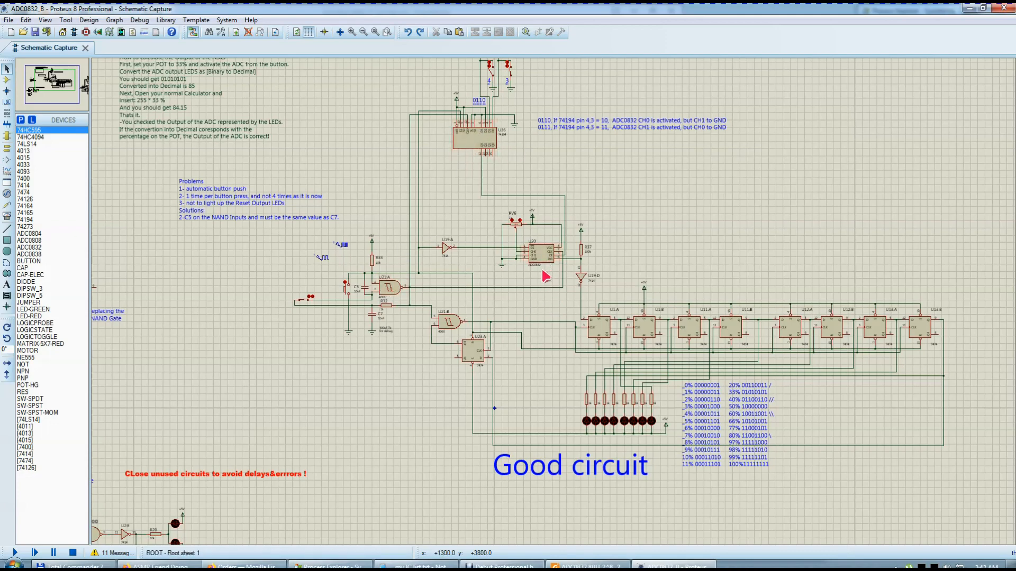
scroll(553, 280, "down", 2)
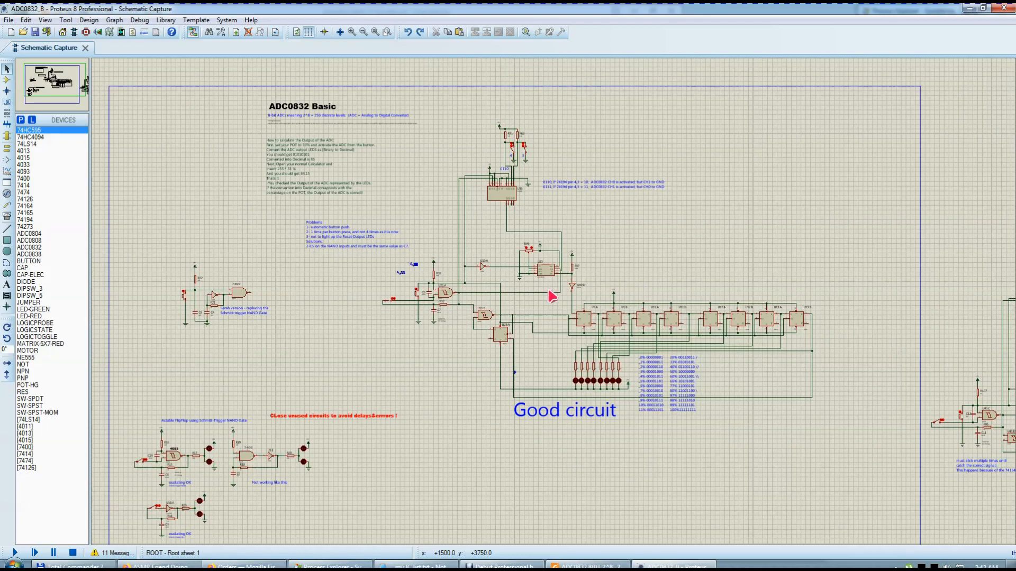
View the astable flip-flop test circuits and select U21:A to examine how the 4093 gate is wired in the clock stage
scroll(300, 455, "up", 2)
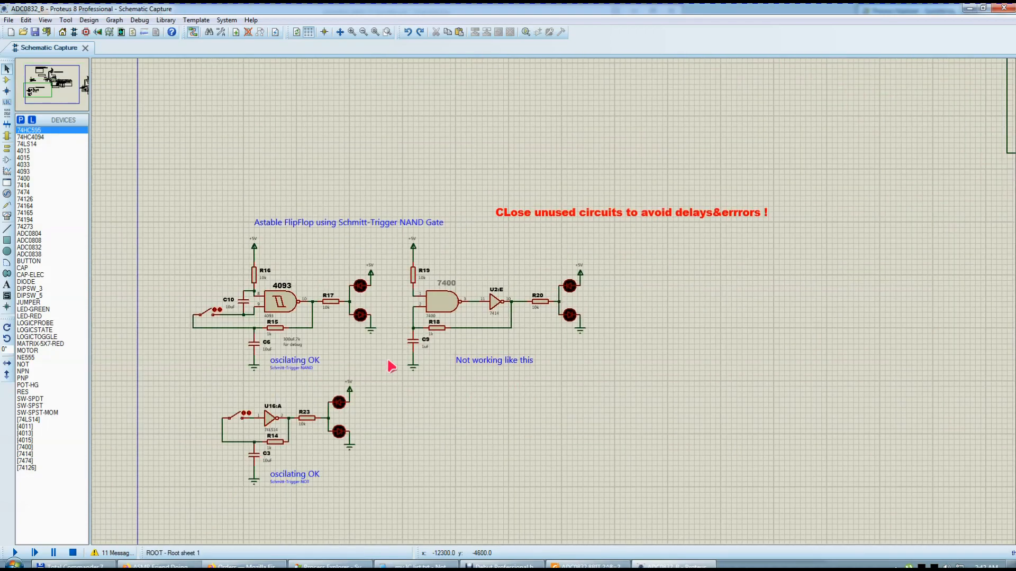
scroll(534, 304, "down", 2)
scroll(601, 276, "up", 4)
left_click(419, 223)
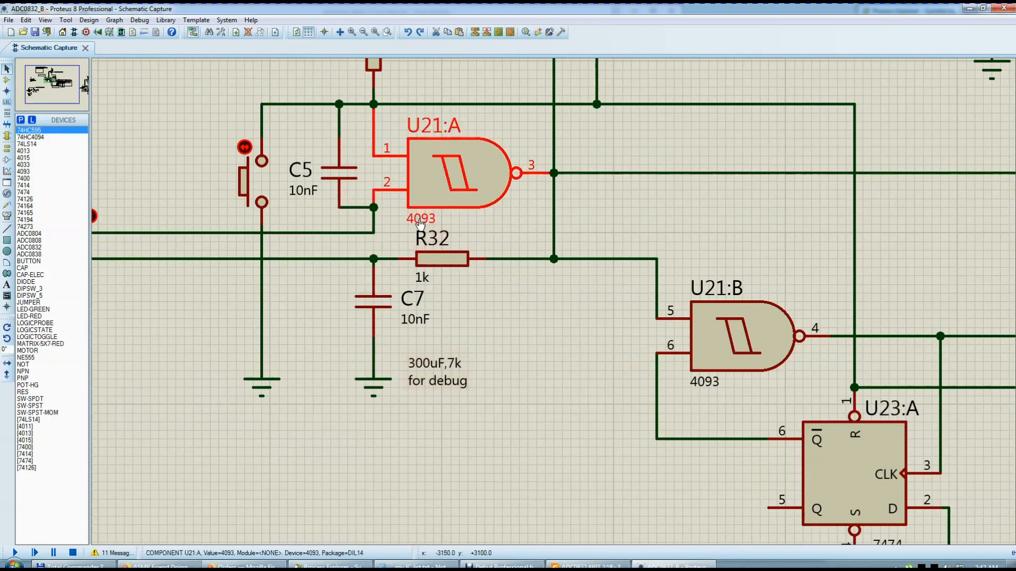
scroll(514, 238, "down", 2)
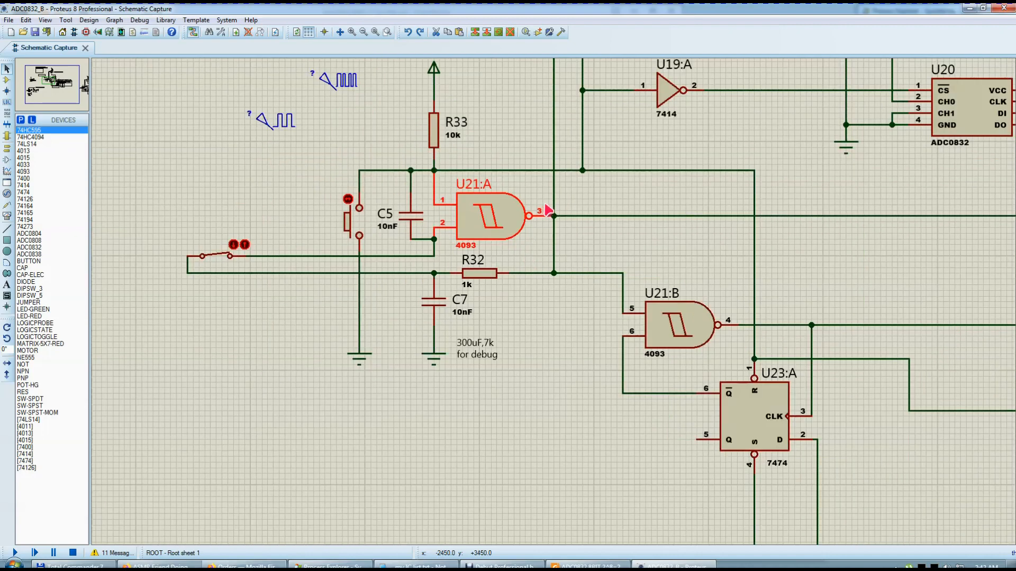
scroll(529, 262, "up", 2)
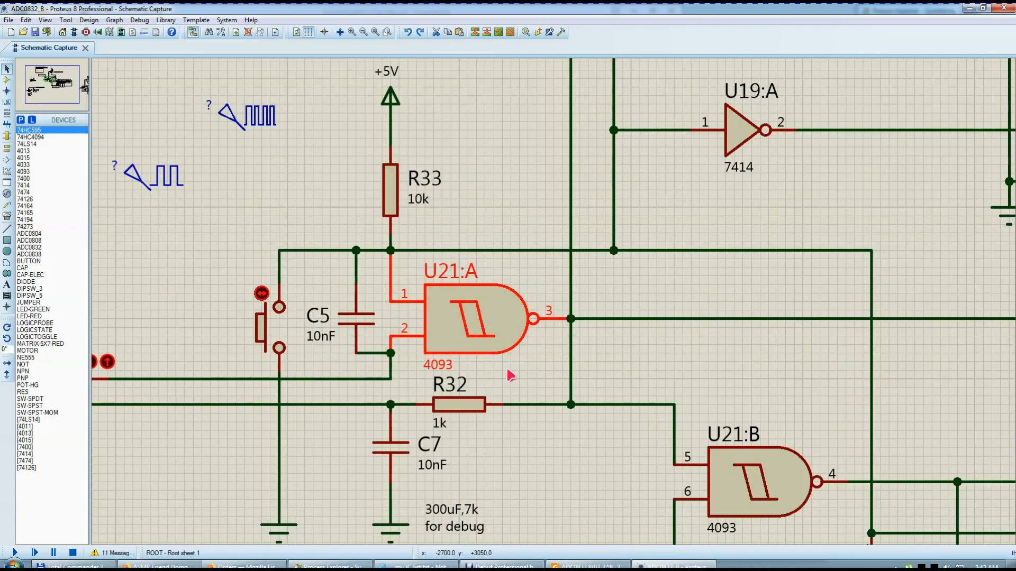
scroll(529, 355, "down", 1)
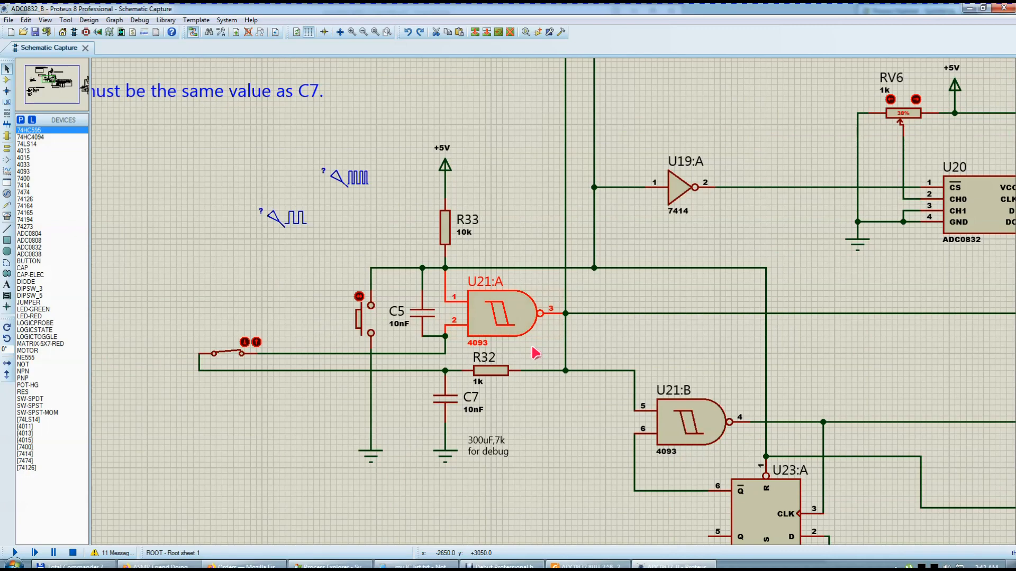
scroll(535, 353, "down", 2)
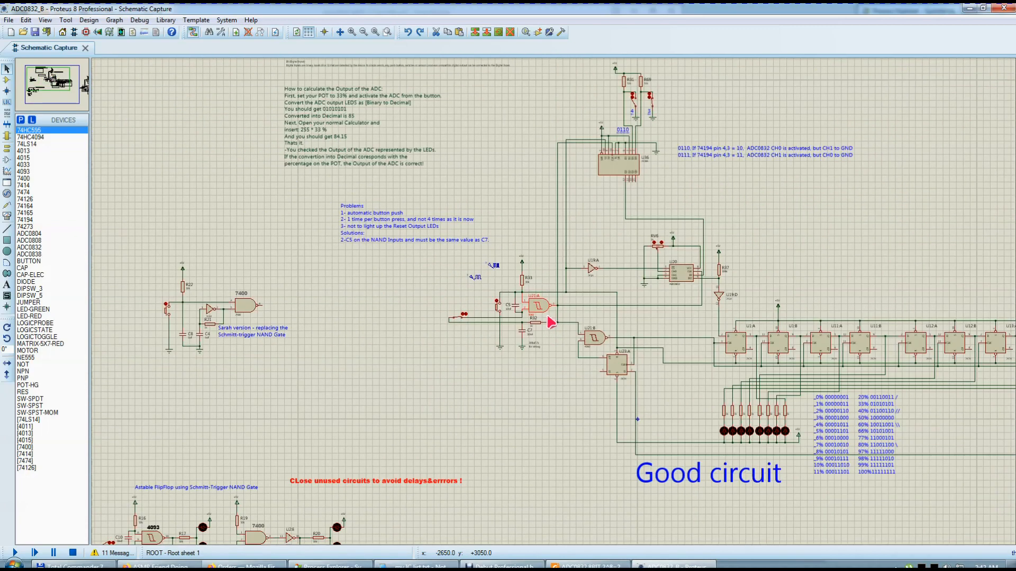
scroll(561, 307, "up", 2)
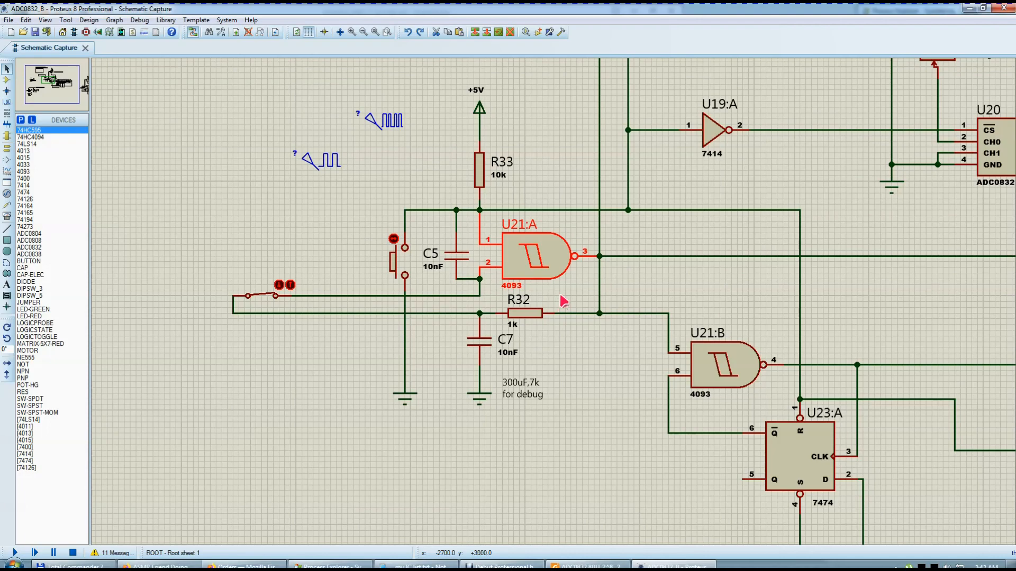
Return to the astable test circuits and select inverter U2:E behind the 7400 gate
scroll(563, 300, "down", 4)
scroll(451, 399, "up", 3)
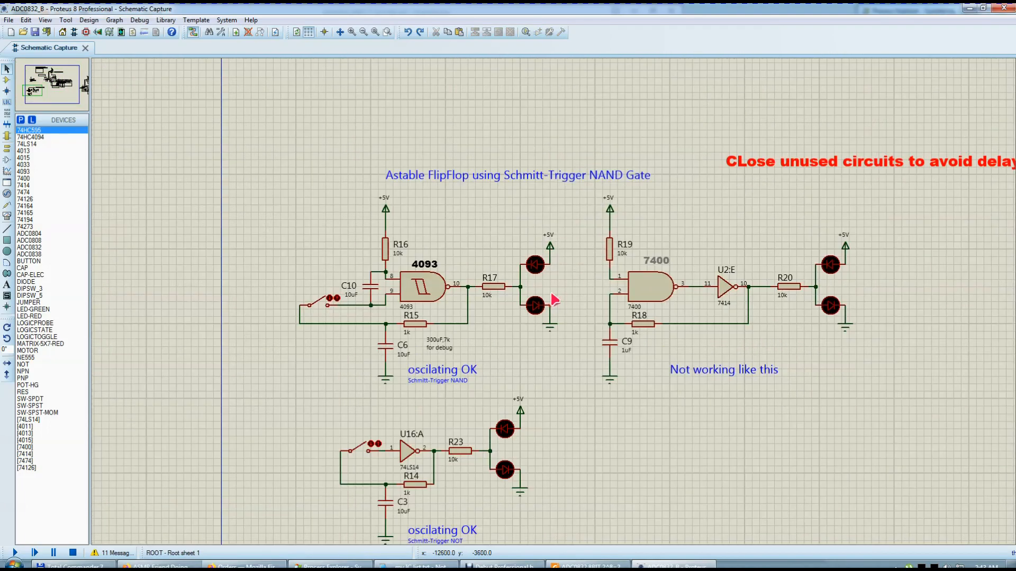
scroll(628, 340, "up", 2)
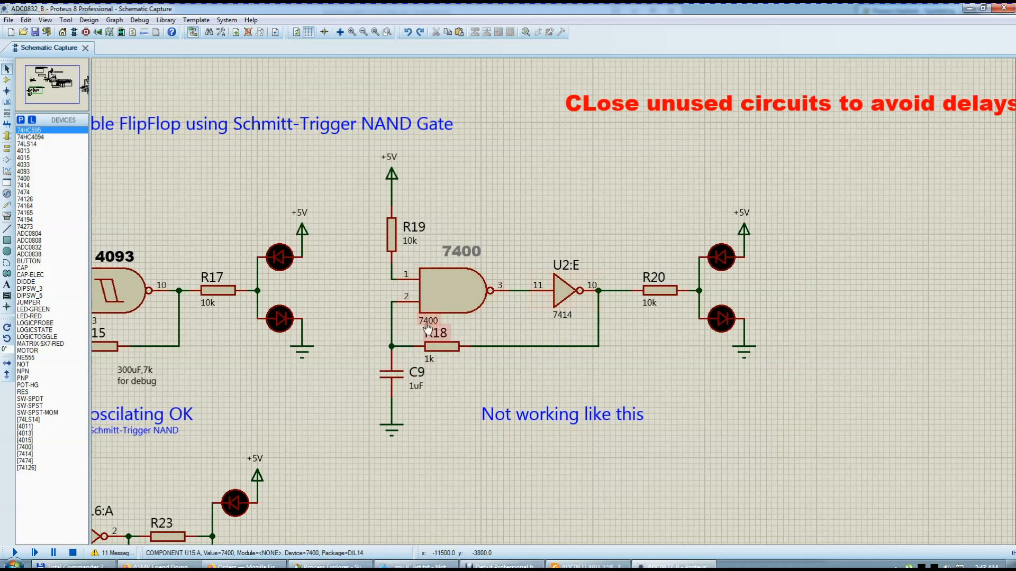
left_click(448, 327)
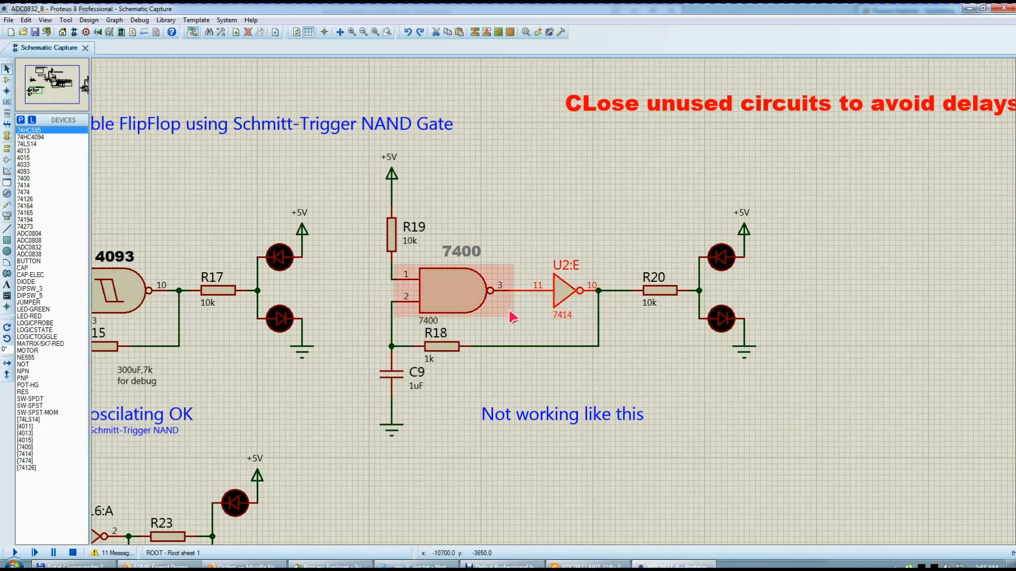
Run the simulation and test the 4093 Schmitt-trigger NAND oscillator by closing and reopening its switch
scroll(534, 333, "down", 2)
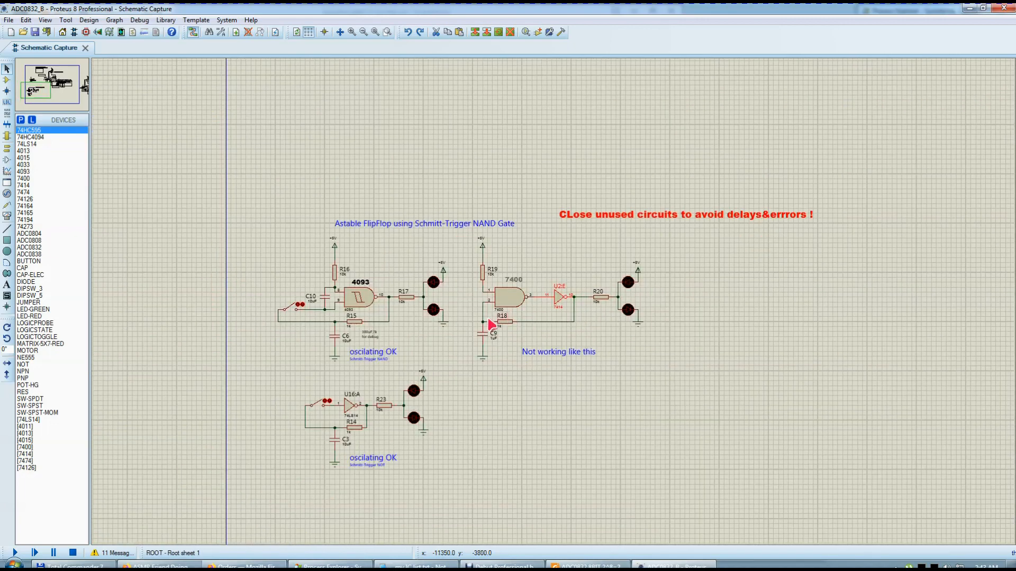
scroll(509, 317, "up", 1)
left_click(14, 553)
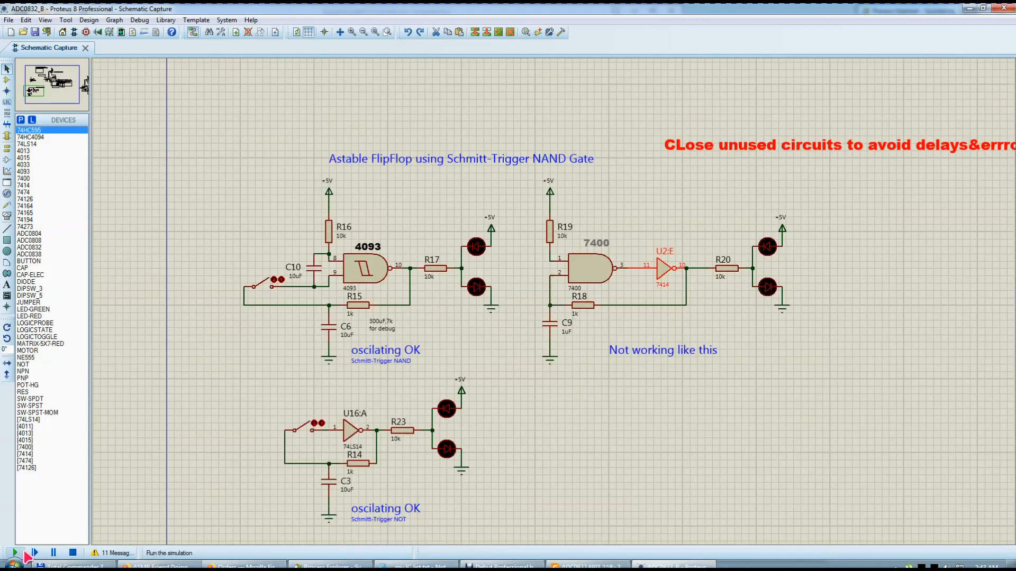
left_click(266, 286)
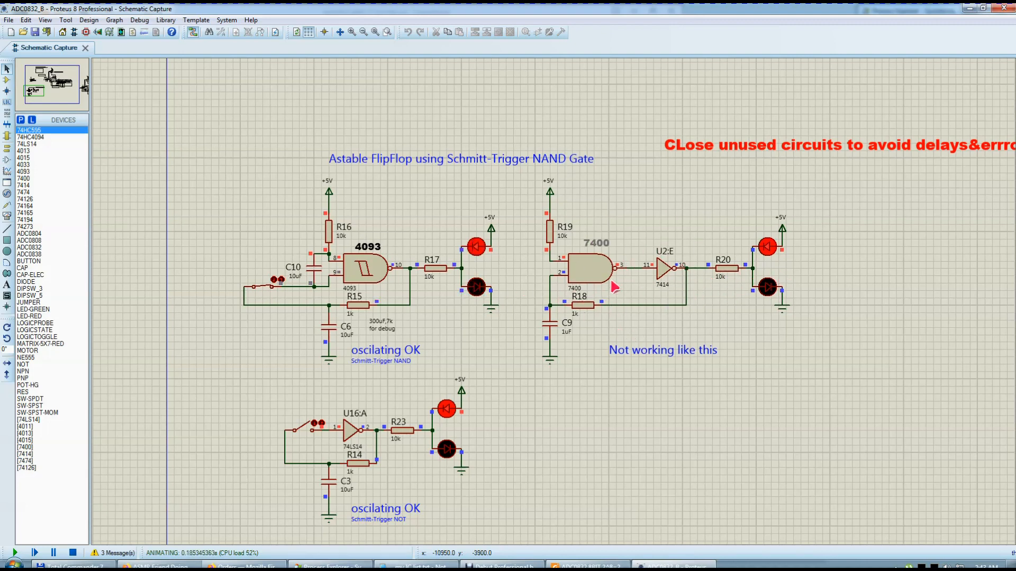
left_click(274, 280)
Stop the simulation and select the 74LS14 inverter U16:A in the Schmitt-trigger NOT oscillator
scroll(437, 470, "up", 2)
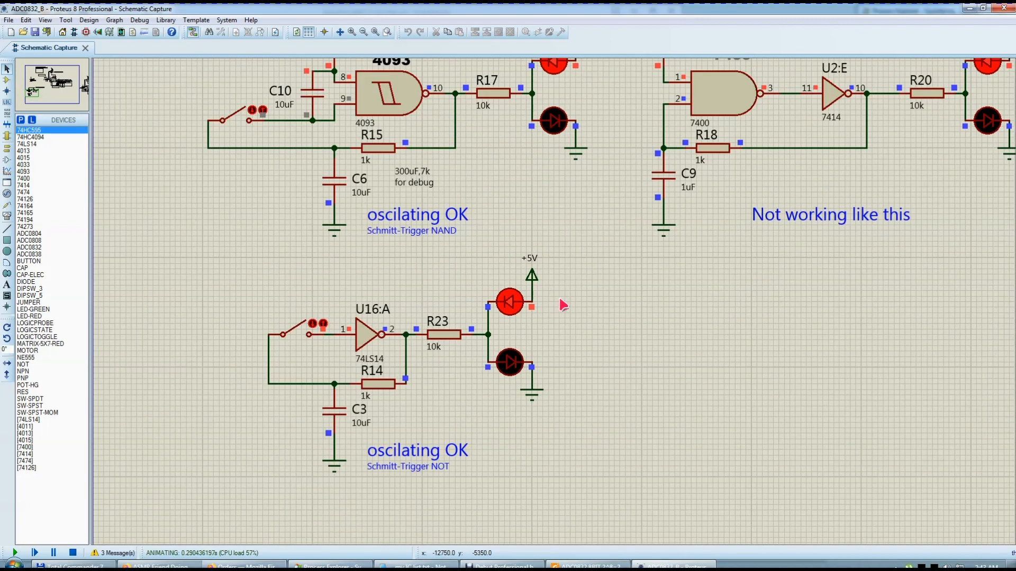
left_click_drag(203, 253, 592, 504)
left_click(439, 369)
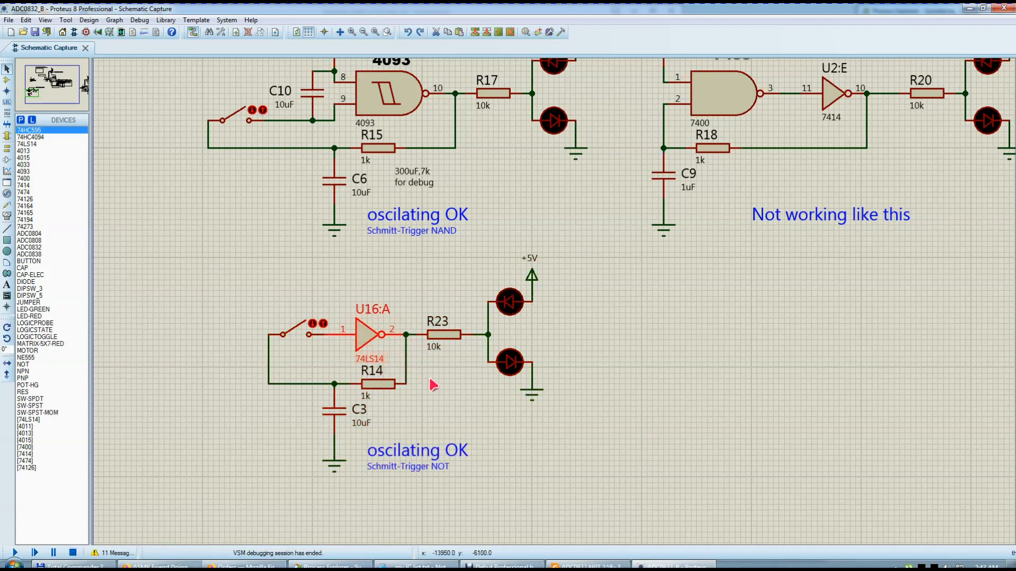
Restart the simulation, close the switch at U16:A's input, and observe the Schmitt-trigger NOT oscillator's output LEDs
left_click(15, 552)
left_click(302, 334)
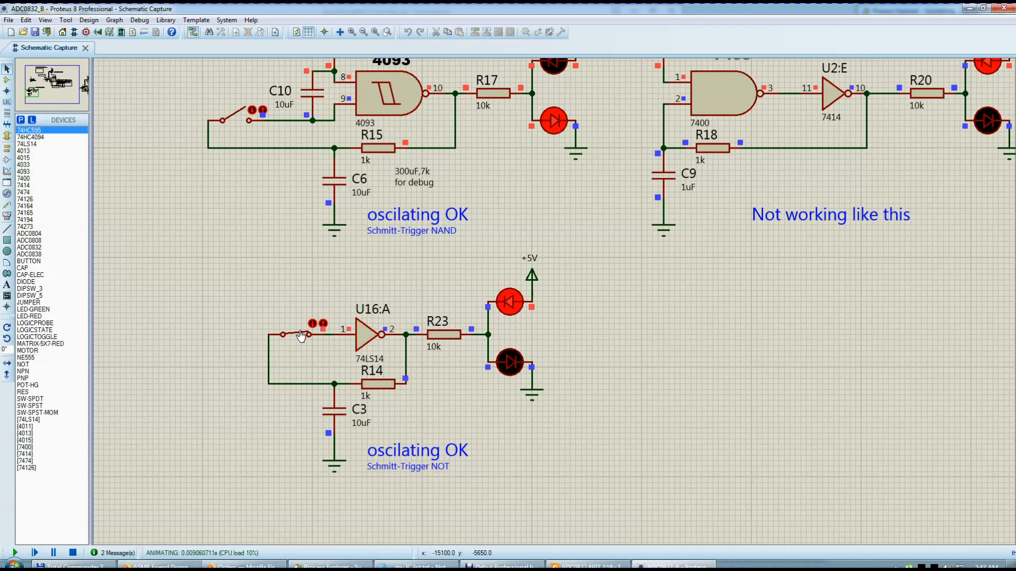
scroll(402, 349, "up", 2)
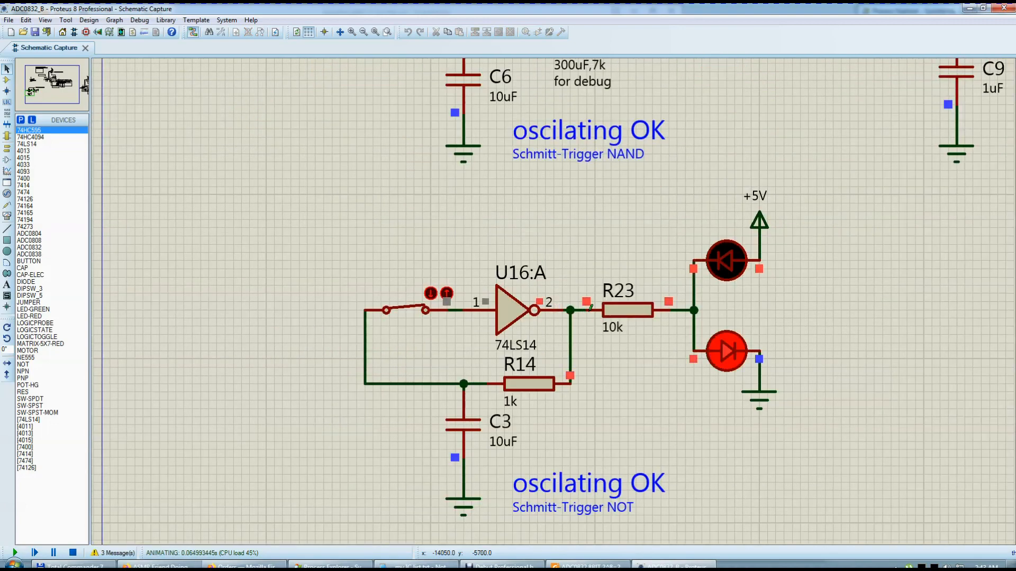
scroll(528, 316, "down", 2)
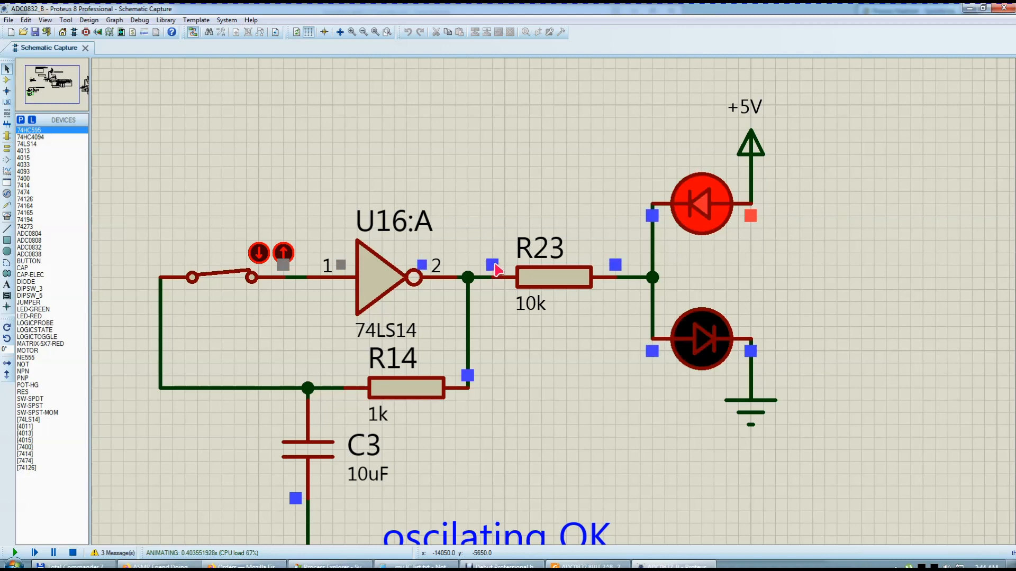
scroll(494, 278, "down", 1)
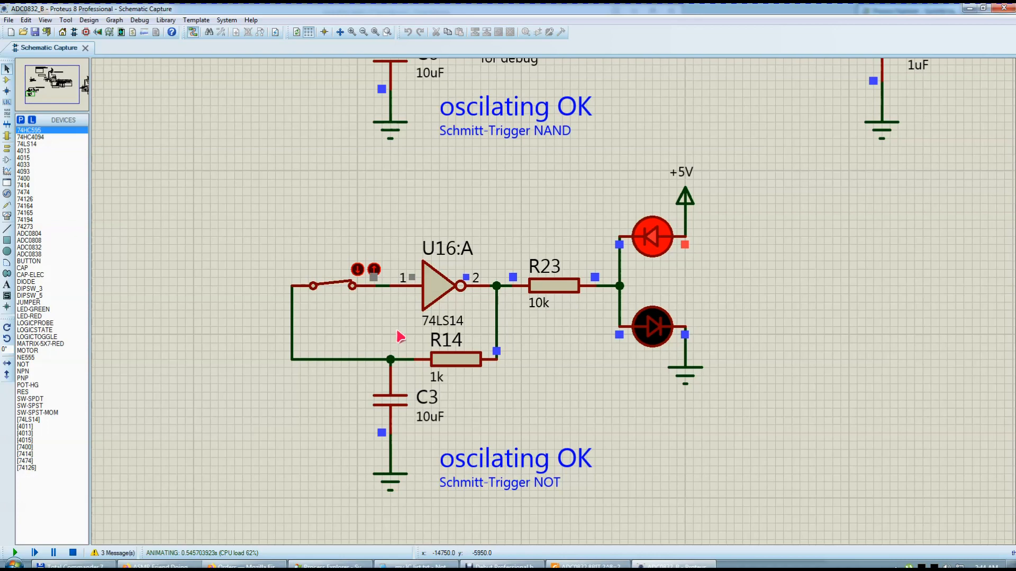
Examine the running Schmitt-trigger NOT oscillator alongside the 4093 NAND and 7400 astable test circuits
scroll(405, 299, "down", 1)
scroll(498, 277, "up", 1)
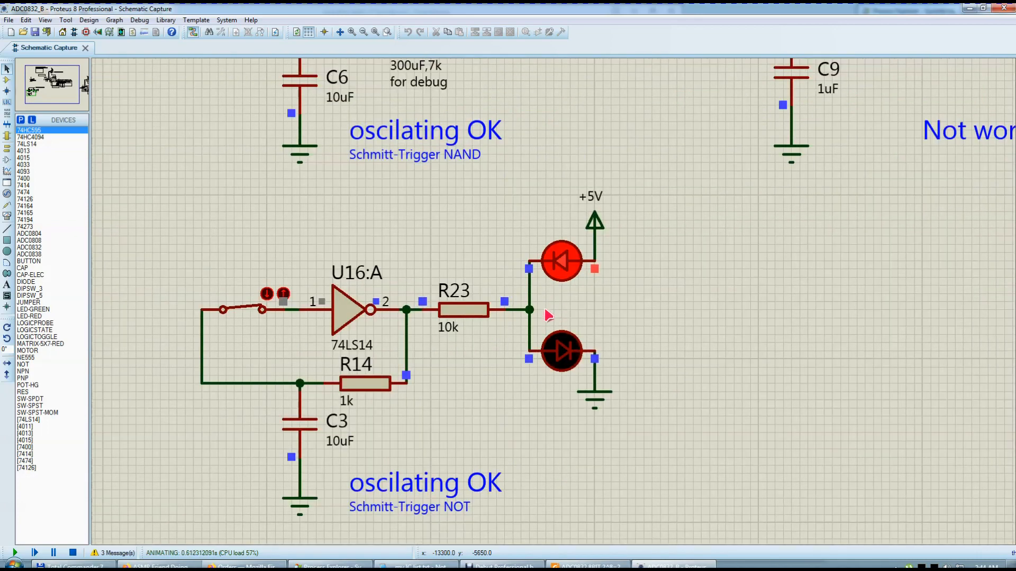
scroll(550, 301, "down", 1)
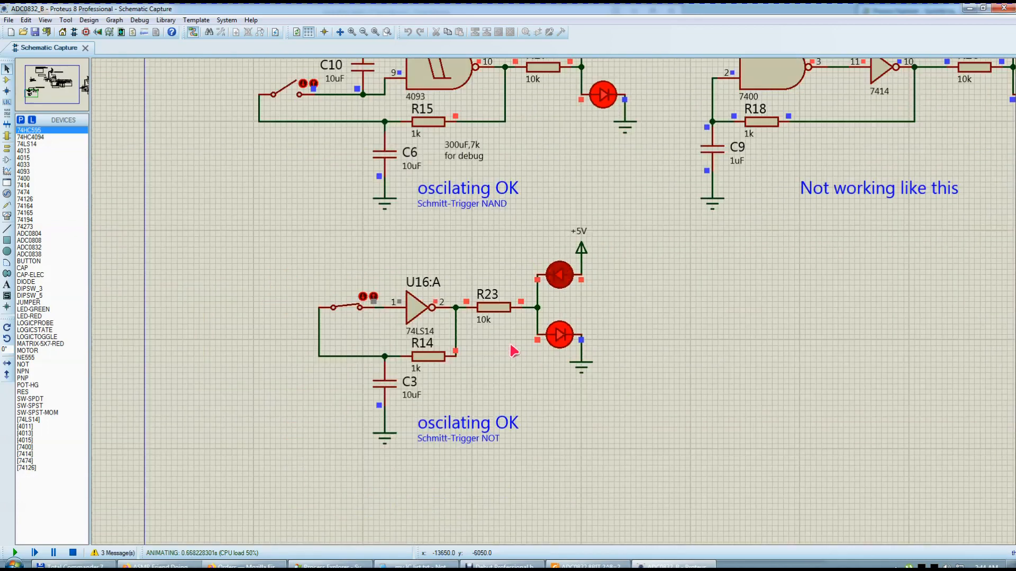
scroll(618, 279, "down", 1)
scroll(618, 279, "up", 1)
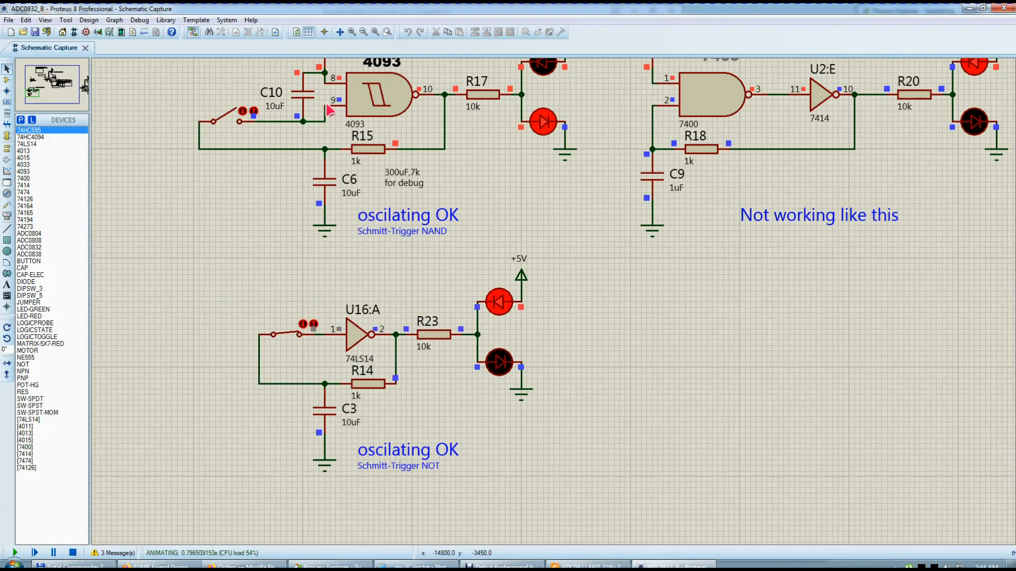
scroll(296, 341, "down", 1)
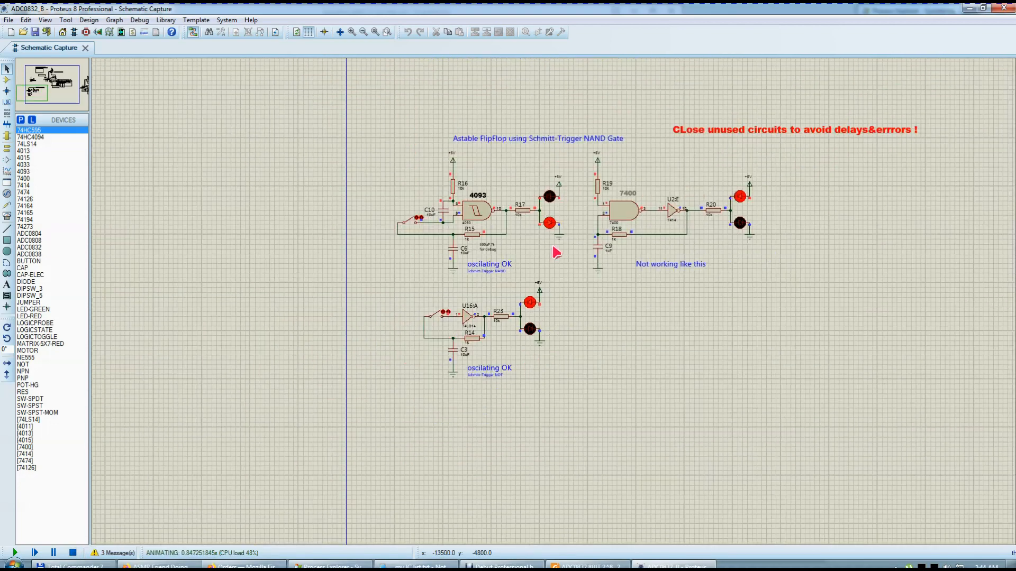
scroll(358, 342, "up", 1)
scroll(302, 415, "down", 1)
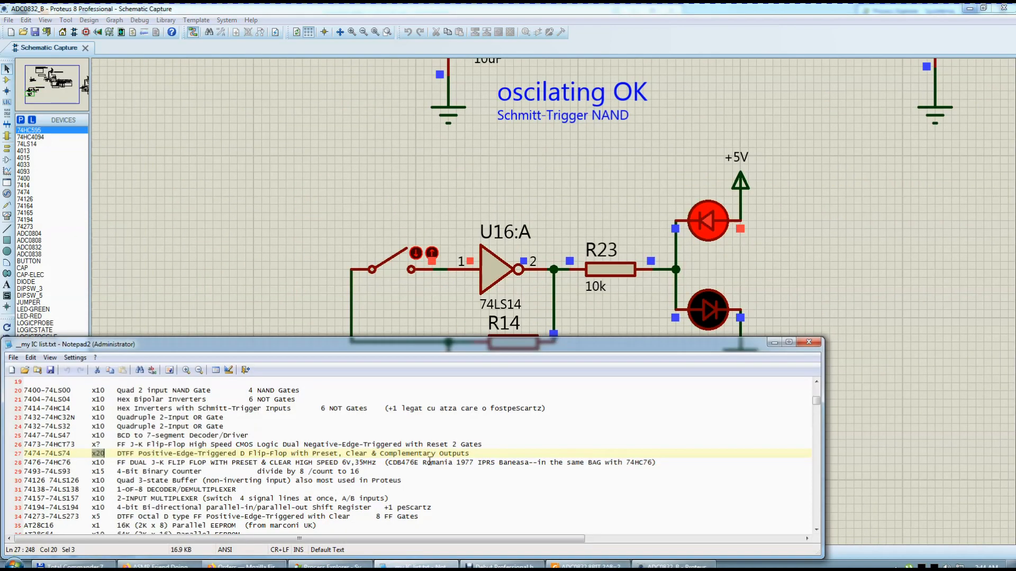
Look up the 7414-74HC14 Schmitt-trigger inverter in the Notepad2 IC list and return to the Schmitt-trigger NOT oscillator
left_click_drag(26, 408, 77, 408)
double_click(98, 409)
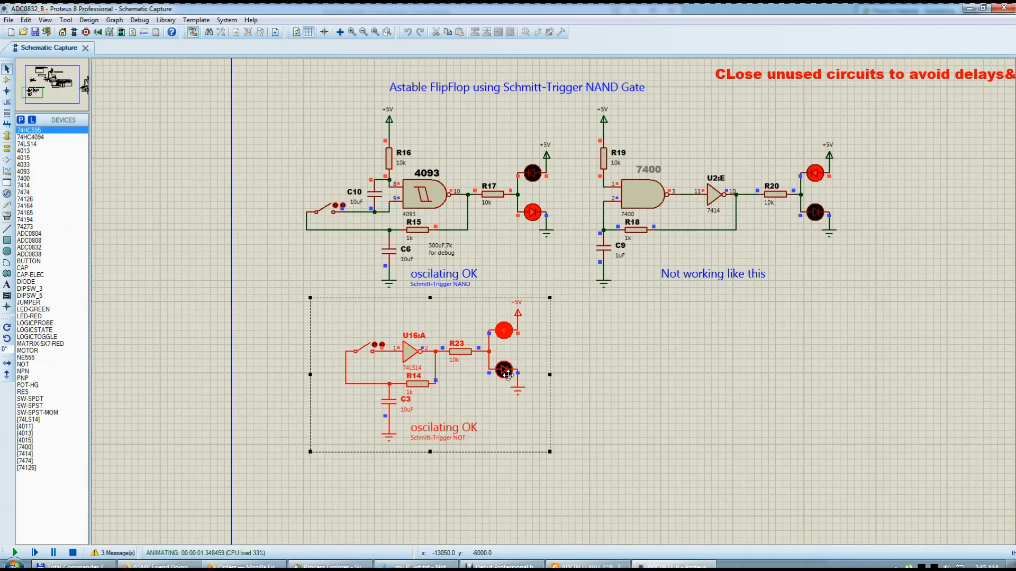
scroll(558, 302, "up", 1)
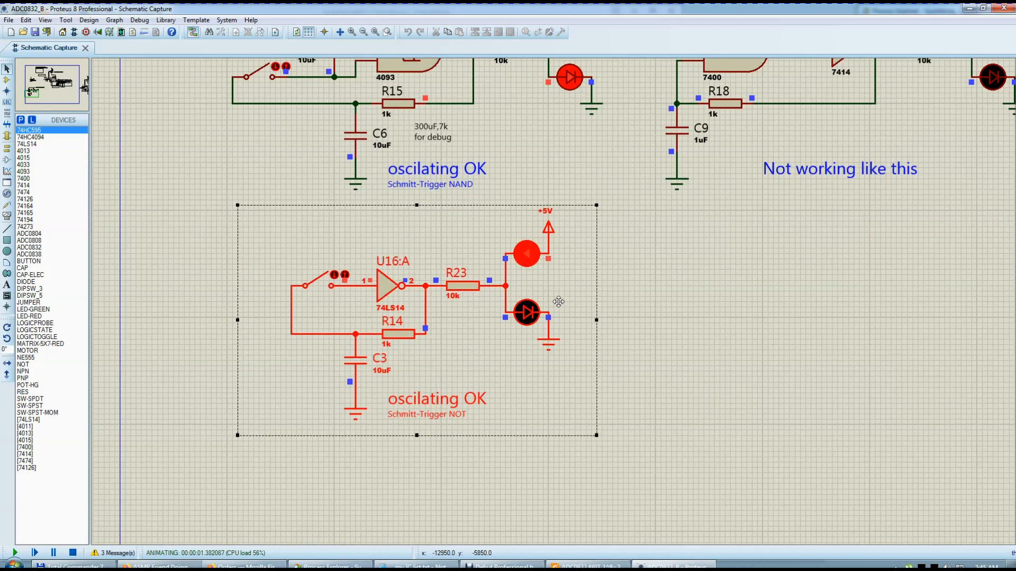
left_click(611, 319)
Examine the main ADC0832 circuit, marking out the NAND clock stage around U21:A with its button, switch, R32, R33, C5 and C7
scroll(581, 344, "down", 5)
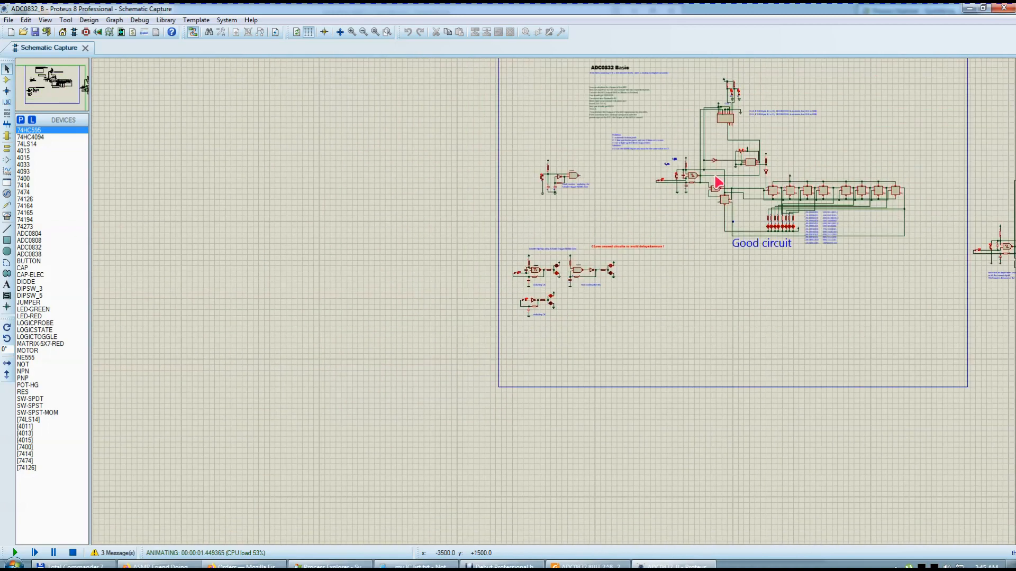
scroll(714, 176, "up", 3)
scroll(449, 319, "up", 1)
left_click_drag(512, 226, 281, 449)
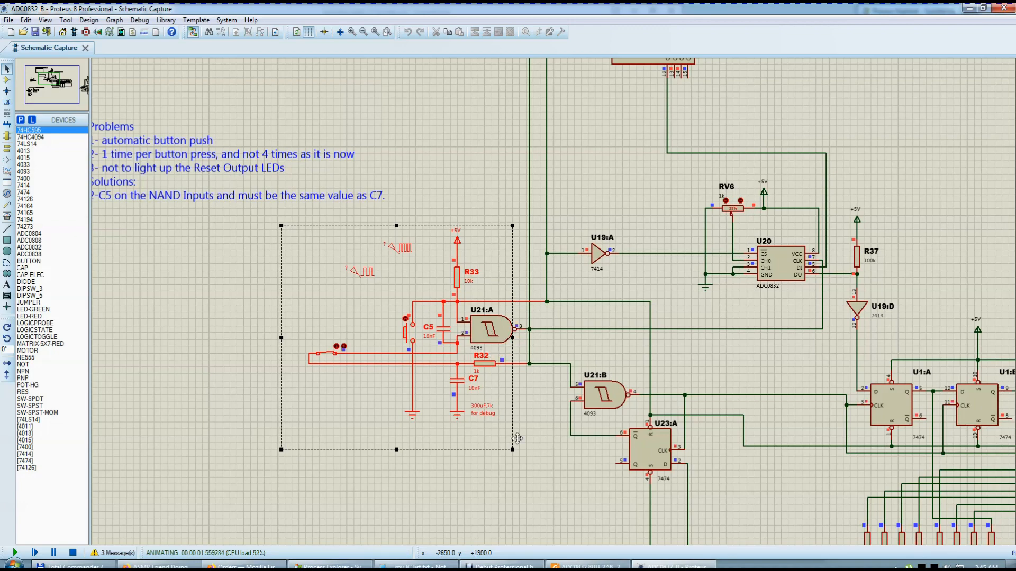
left_click(537, 402)
scroll(496, 332, "down", 5)
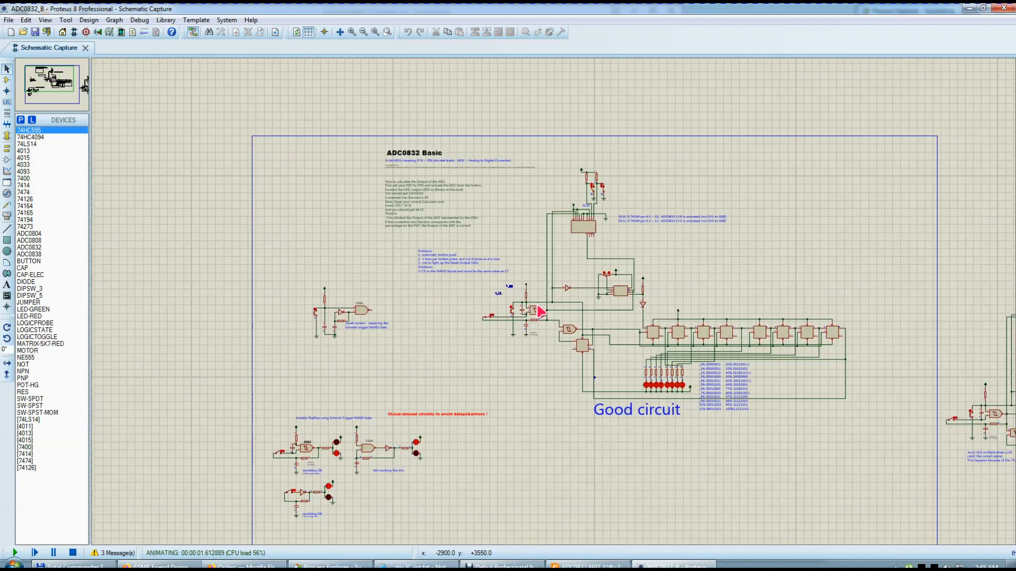
scroll(549, 310, "up", 4)
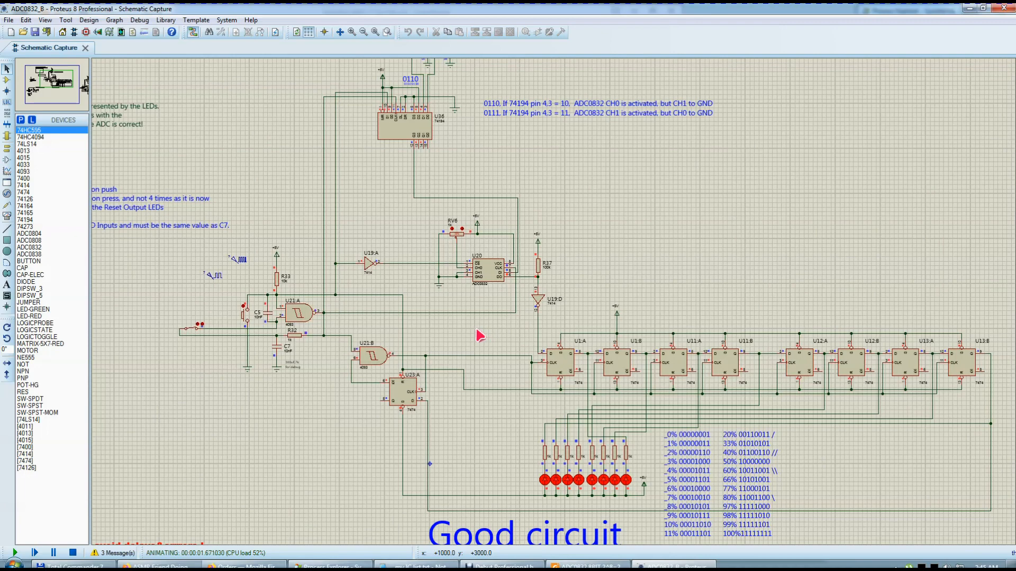
scroll(481, 335, "down", 4)
scroll(554, 306, "up", 4)
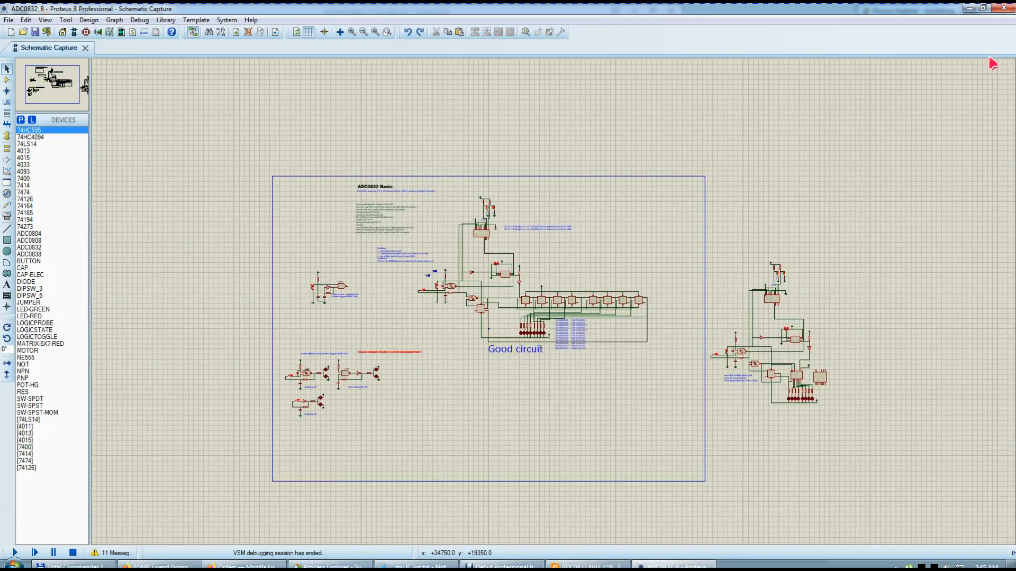
Open the ADC0832_C project from Total Commander and select its Schmitt-trigger NOT oscillator around U5:A
left_click(74, 566)
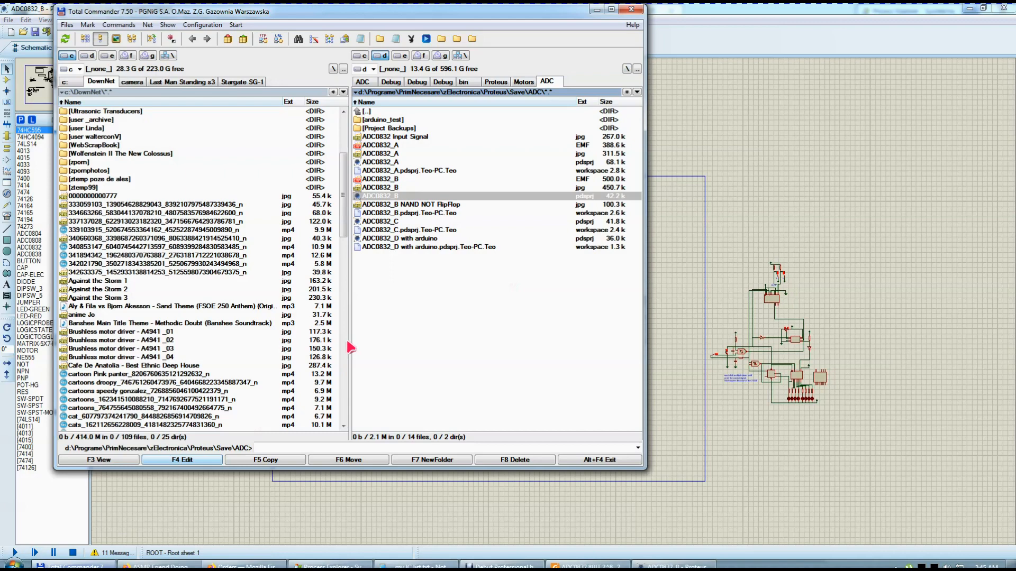
double_click(400, 222)
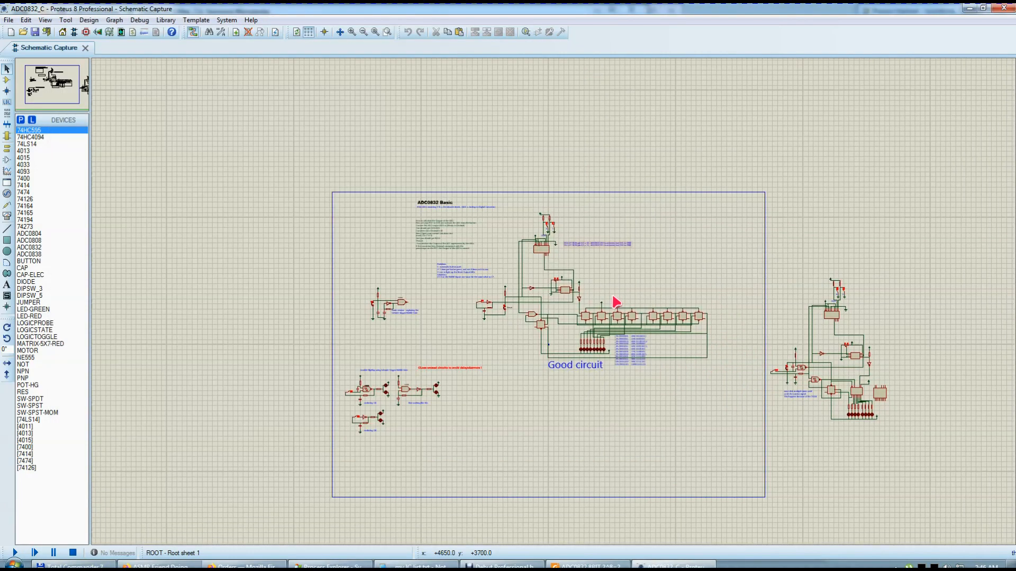
scroll(615, 301, "up", 5)
left_click_drag(137, 139, 410, 312)
scroll(455, 317, "down", 1)
scroll(503, 334, "up", 2)
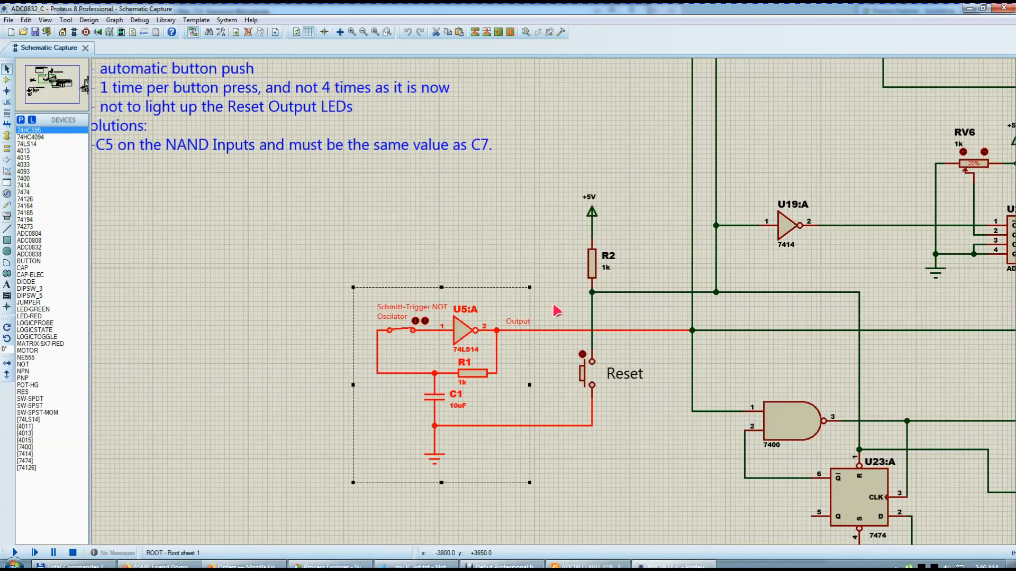
left_click(546, 313)
left_click_drag(544, 287, 338, 478)
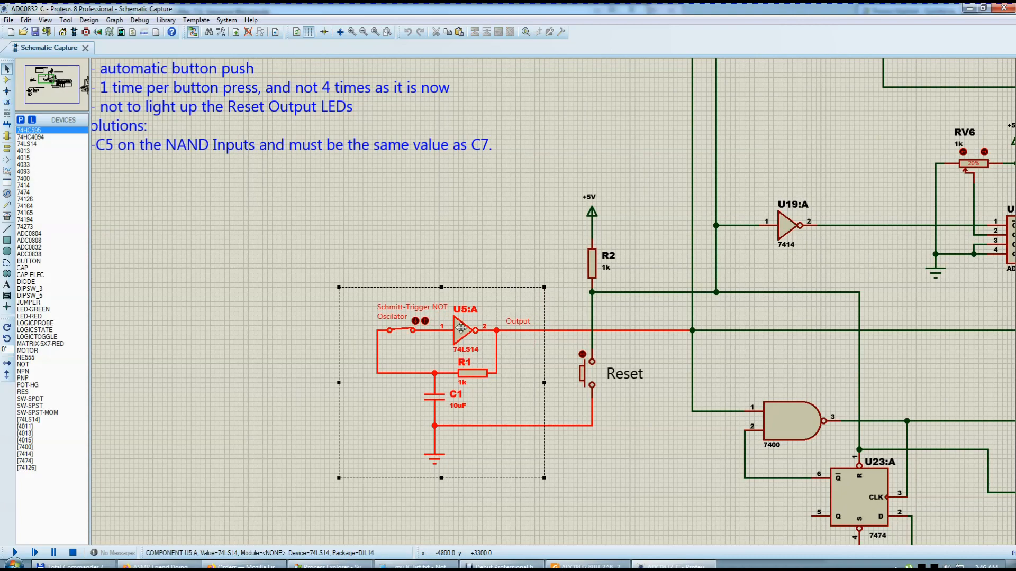
Select the first 7474 flip-flop, U1:A, in the output chain and view the whole chain
scroll(647, 314, "down", 3)
scroll(567, 295, "up", 3)
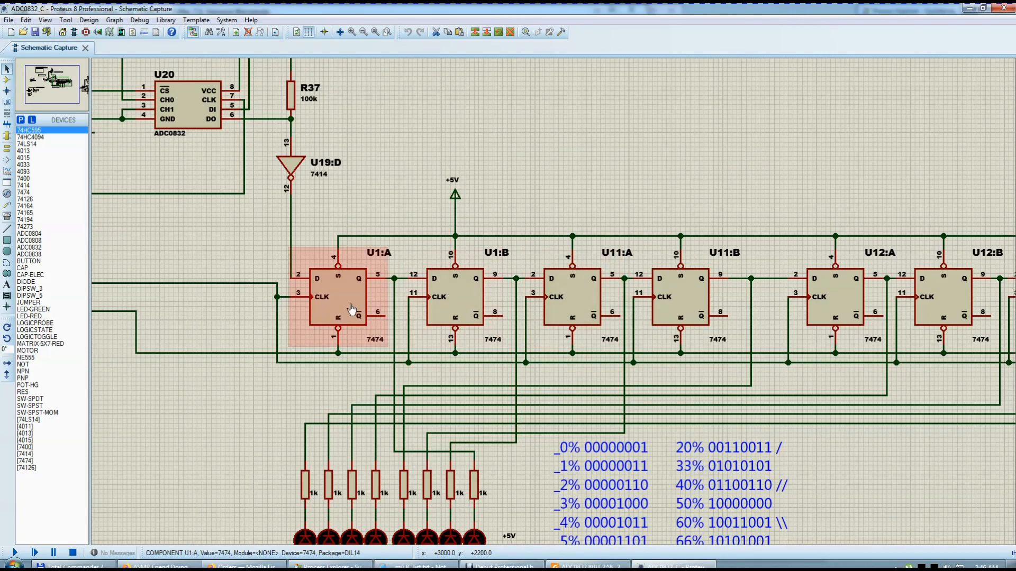
left_click(345, 306)
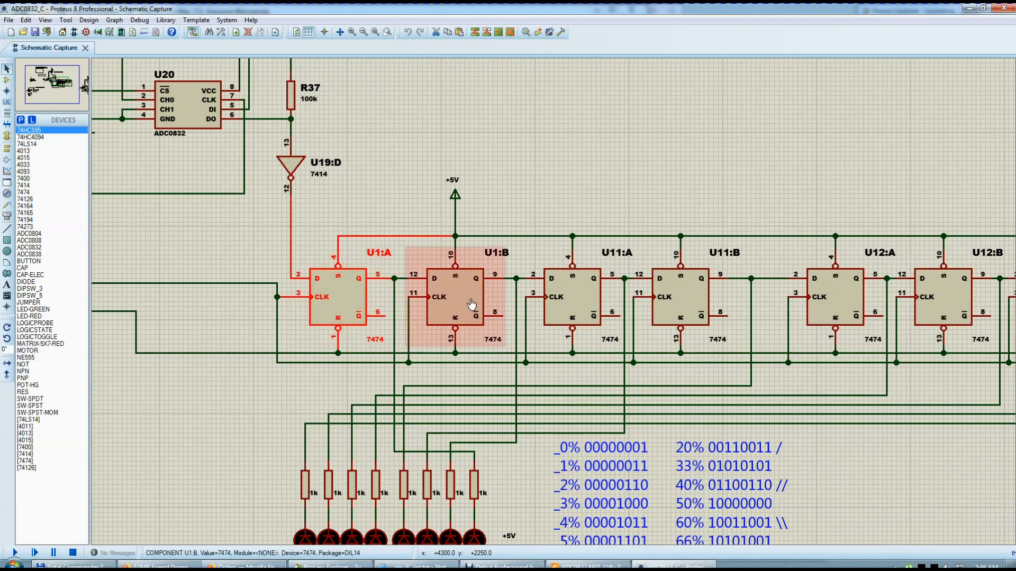
scroll(497, 346, "down", 3)
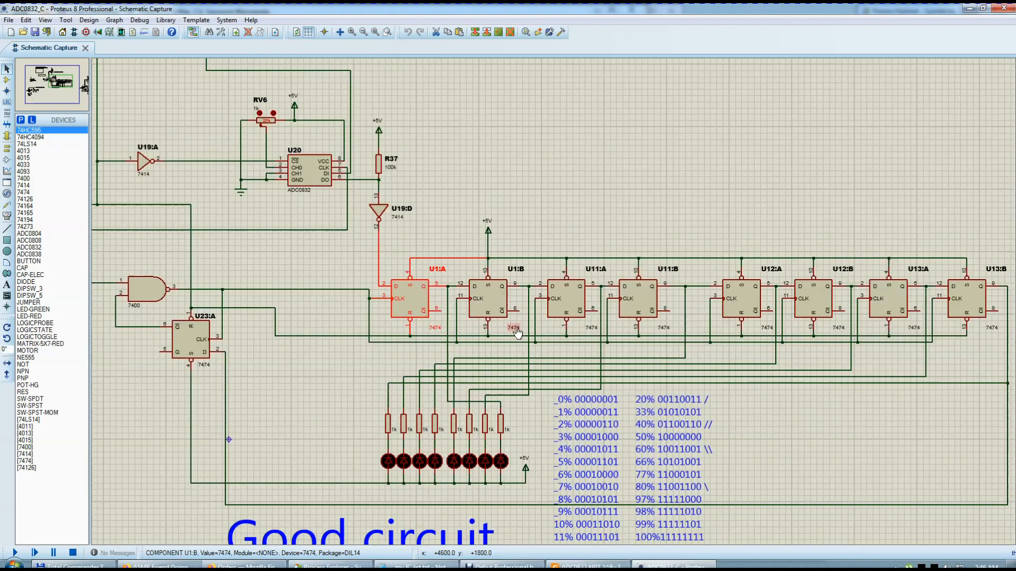
Select the reset stage with pull-up resistor R2 and the Reset button beside the oscillator
scroll(328, 328, "up", 4)
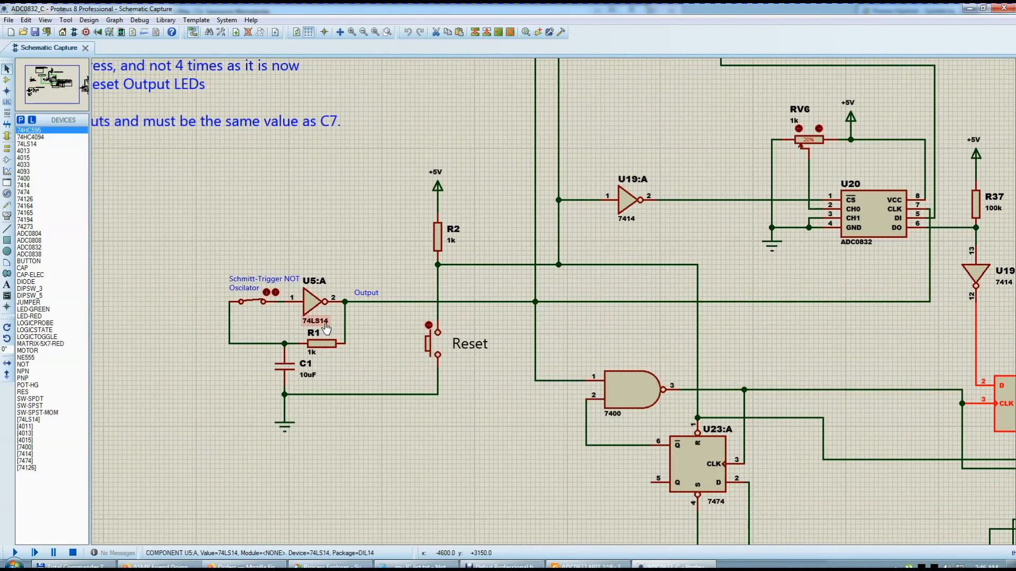
left_click_drag(474, 153, 401, 429)
scroll(558, 336, "down", 3)
scroll(558, 336, "up", 1)
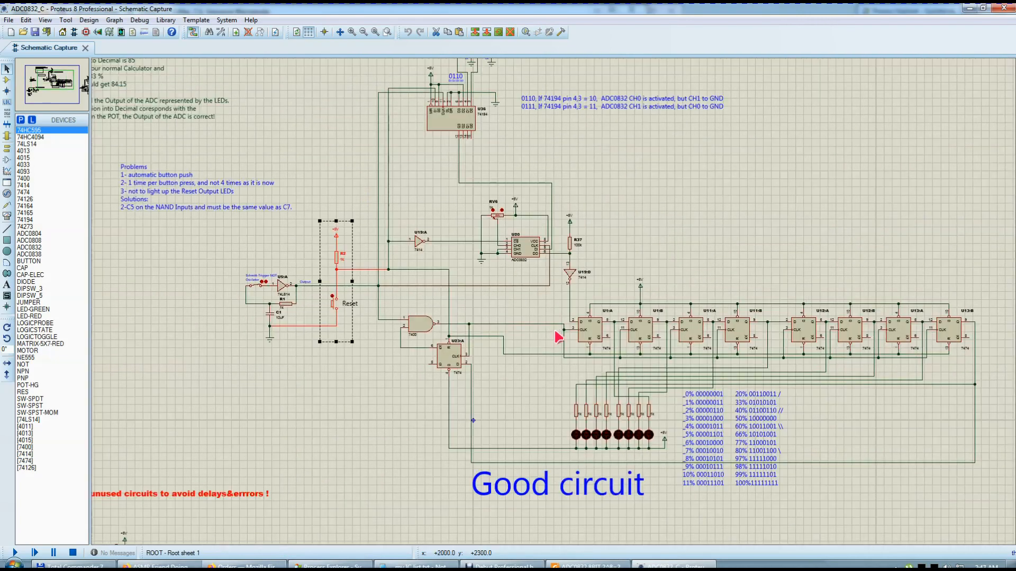
Check the part value of shift register U36 and look up 74194 in the Notepad2 IC list
scroll(553, 299, "up", 4)
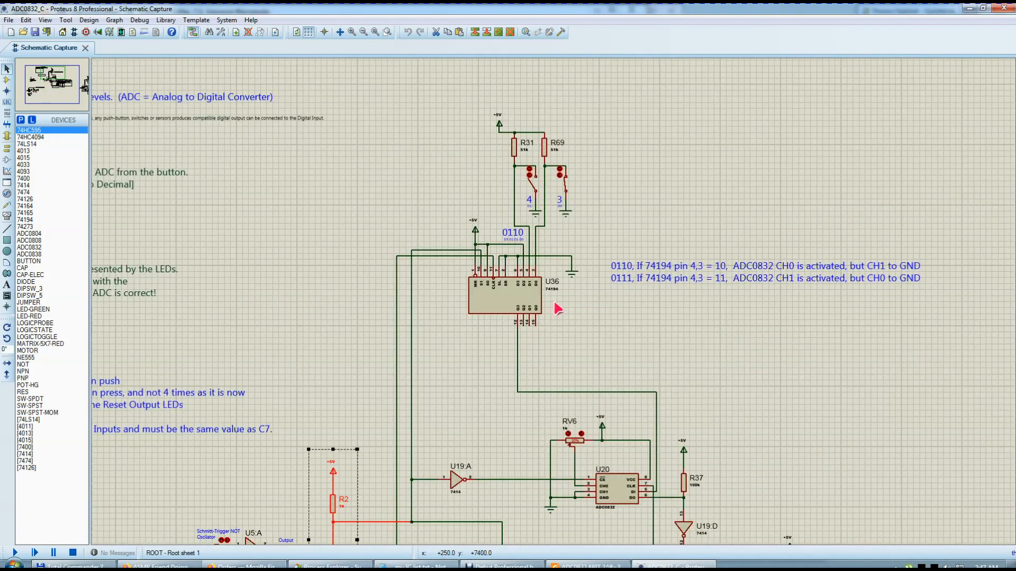
scroll(567, 307, "down", 5)
scroll(550, 254, "up", 2)
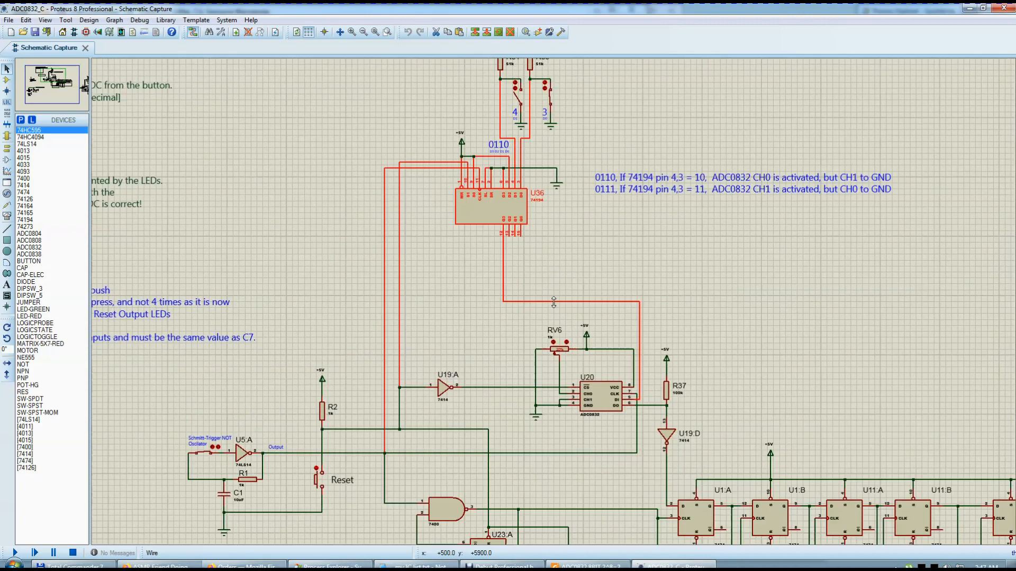
double_click(534, 200)
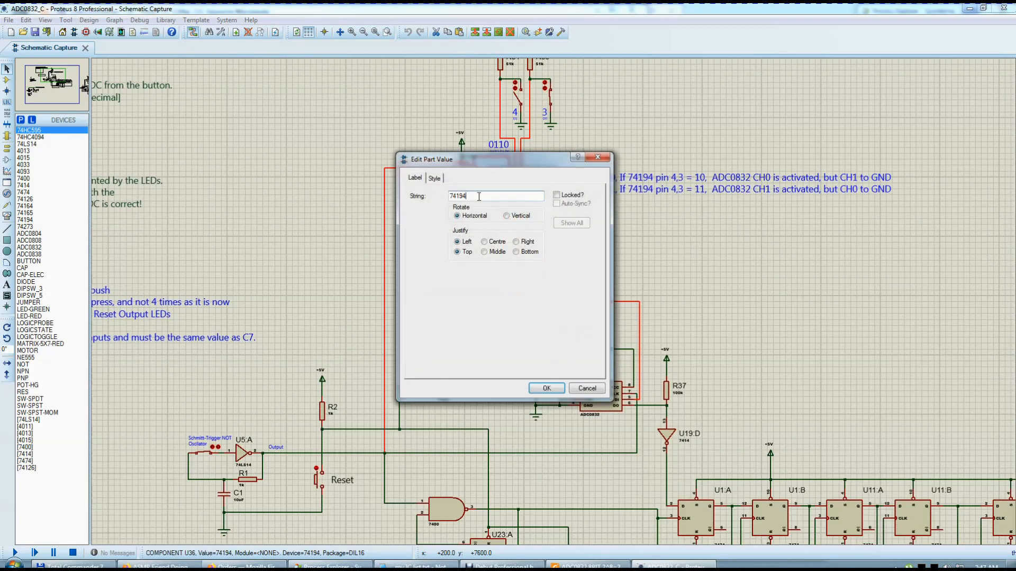
left_click(587, 389)
key("alt+Tab")
double_click(33, 507)
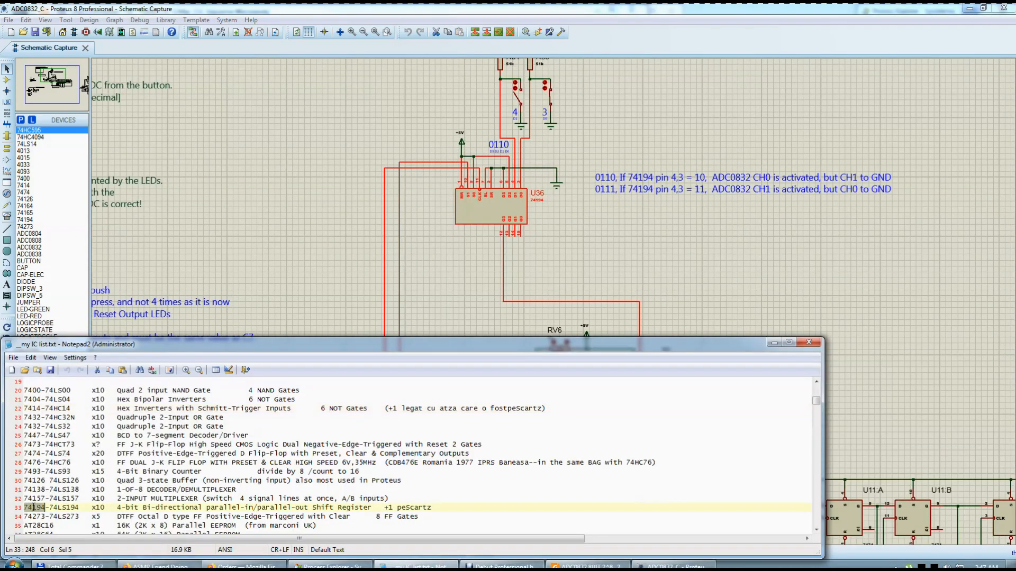
left_click(487, 285)
Point out the 7400 NAND gate ahead of flip-flop U23:A by selecting it, leaving it deselected at the end
scroll(486, 286, "down", 2)
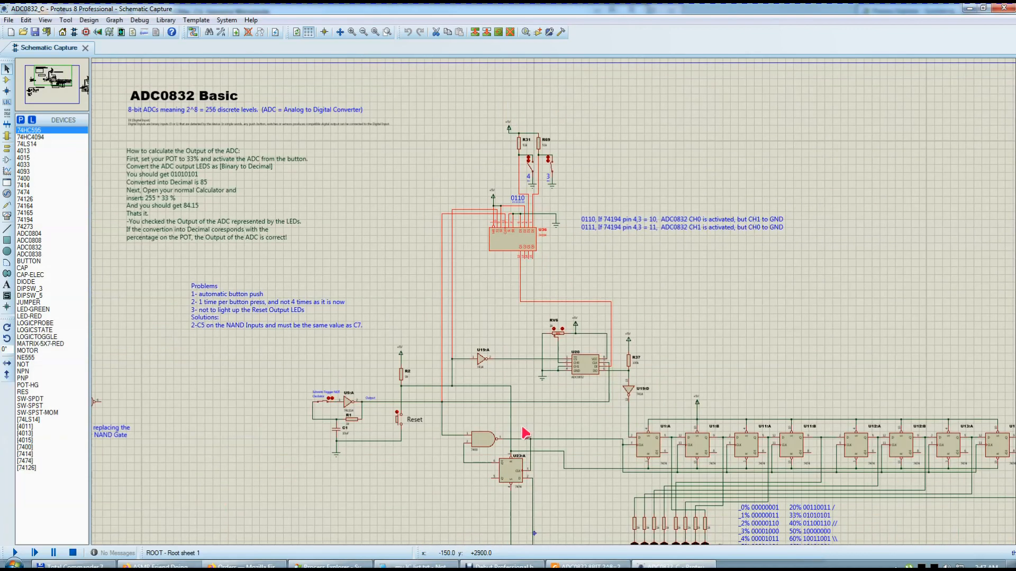
scroll(527, 424, "up", 3)
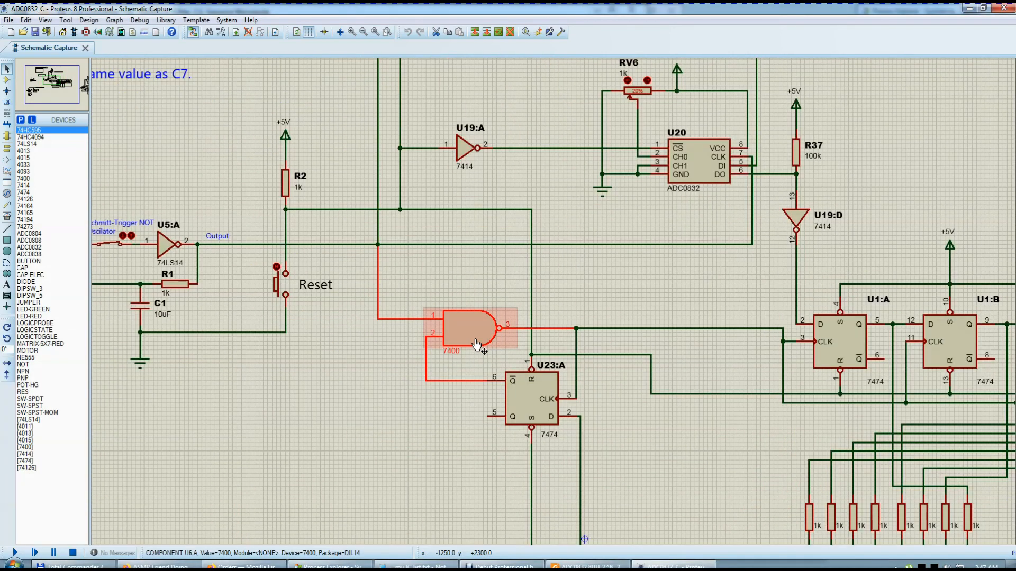
left_click(482, 290)
left_click(480, 334)
left_click(484, 300)
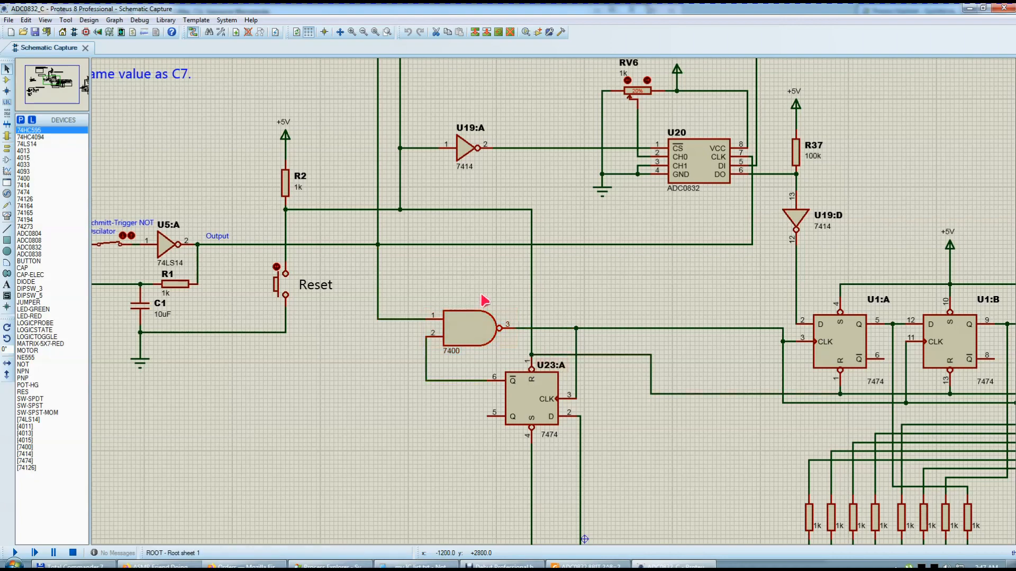
Run the simulation of the ADC0832_C circuit and trigger its Reset button
scroll(485, 350, "up", 2)
scroll(529, 312, "down", 5)
scroll(593, 301, "up", 2)
scroll(571, 323, "down", 2)
scroll(537, 310, "up", 2)
left_click(15, 552)
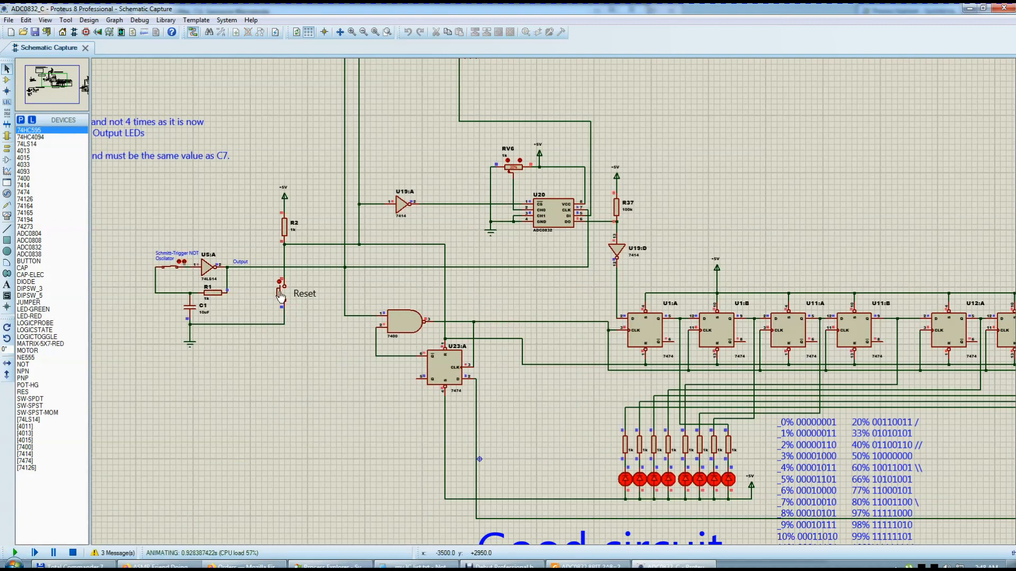
left_click(281, 296)
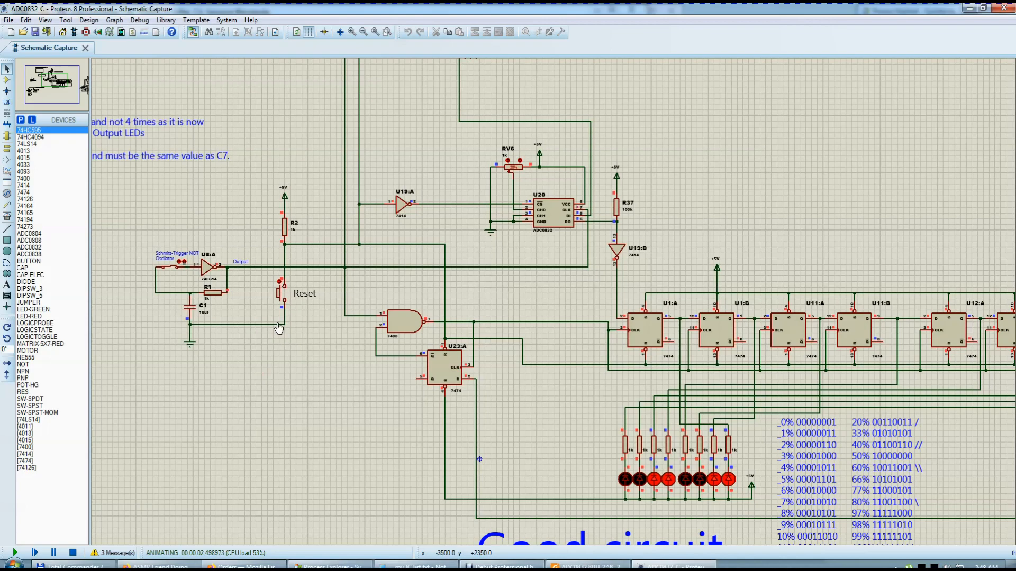
Examine the eight output LEDs of the running circuit against the percentage-to-binary table
scroll(204, 323, "up", 4)
scroll(540, 317, "down", 6)
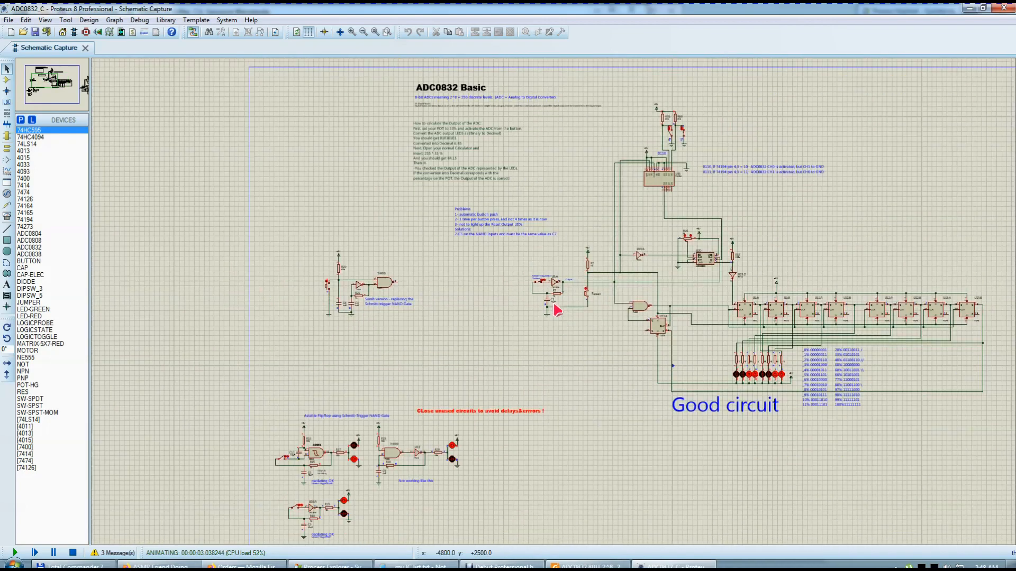
scroll(682, 324, "up", 3)
scroll(559, 308, "down", 3)
scroll(537, 305, "up", 2)
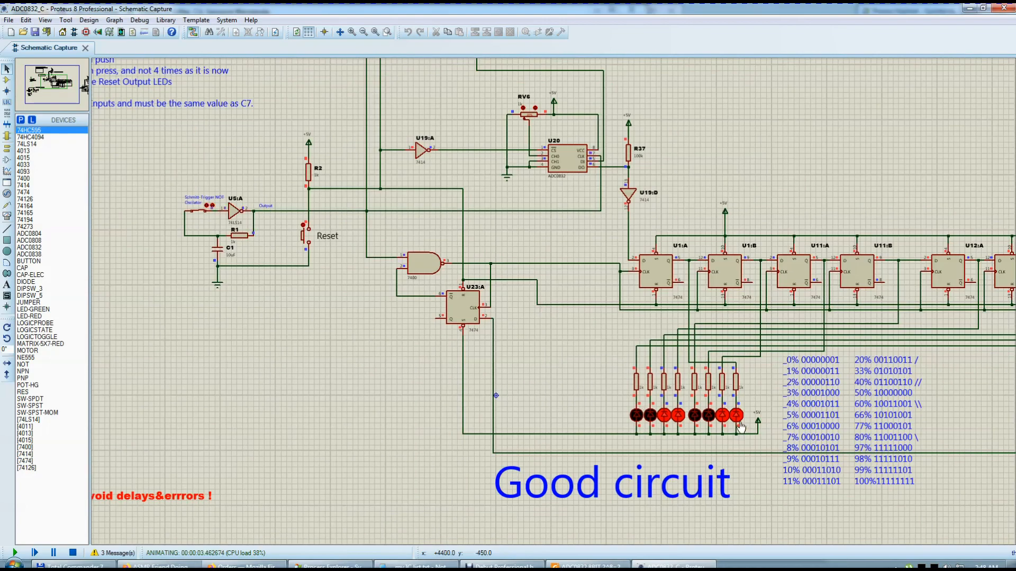
scroll(739, 428, "up", 3)
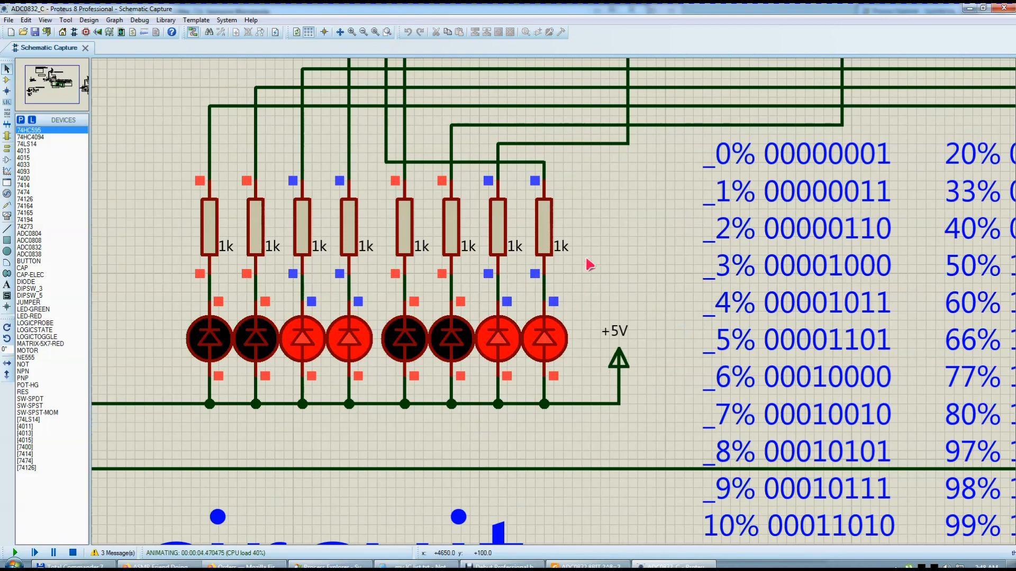
scroll(291, 287, "down", 3)
scroll(556, 310, "up", 2)
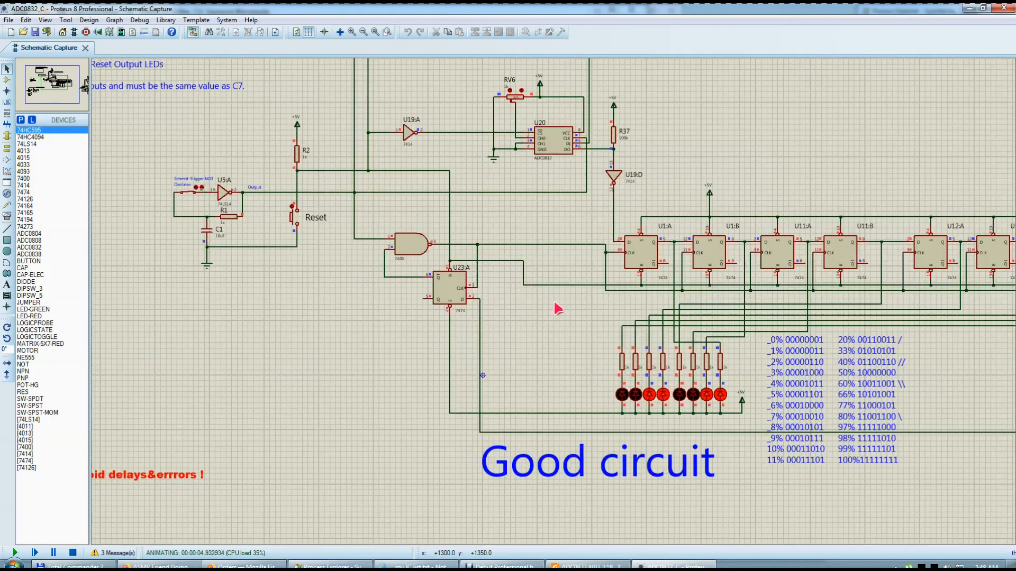
scroll(374, 350, "up", 3)
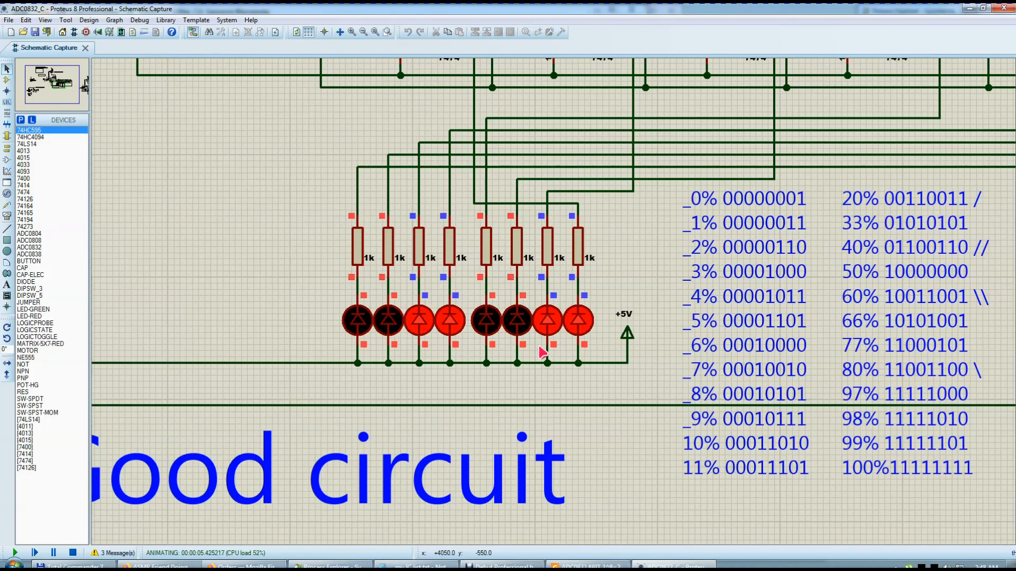
Inspect the Schmitt-trigger NOT oscillator around U5:A and the output LEDs of the running circuit
scroll(363, 349, "down", 4)
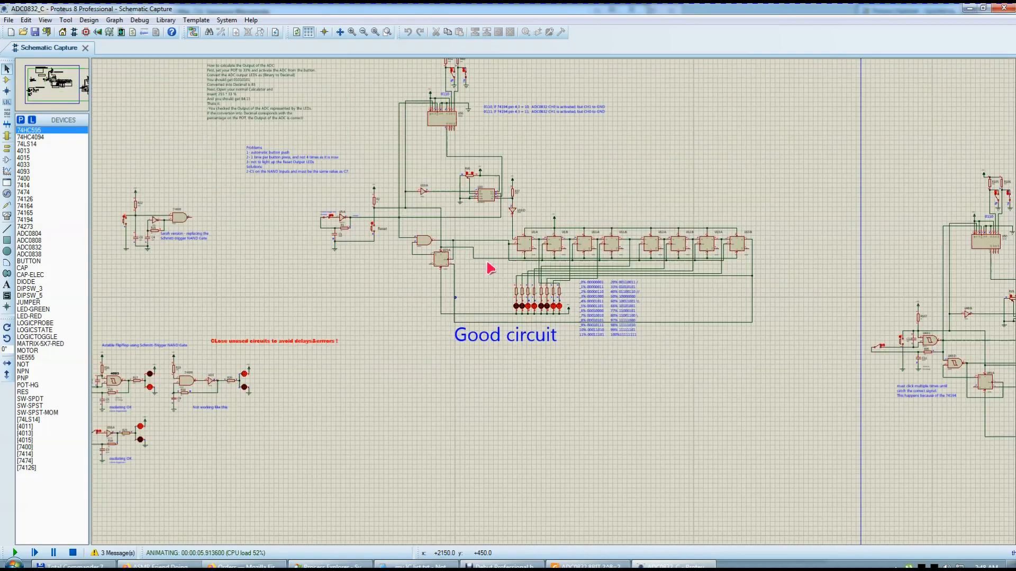
scroll(499, 311, "up", 2)
scroll(214, 256, "up", 2)
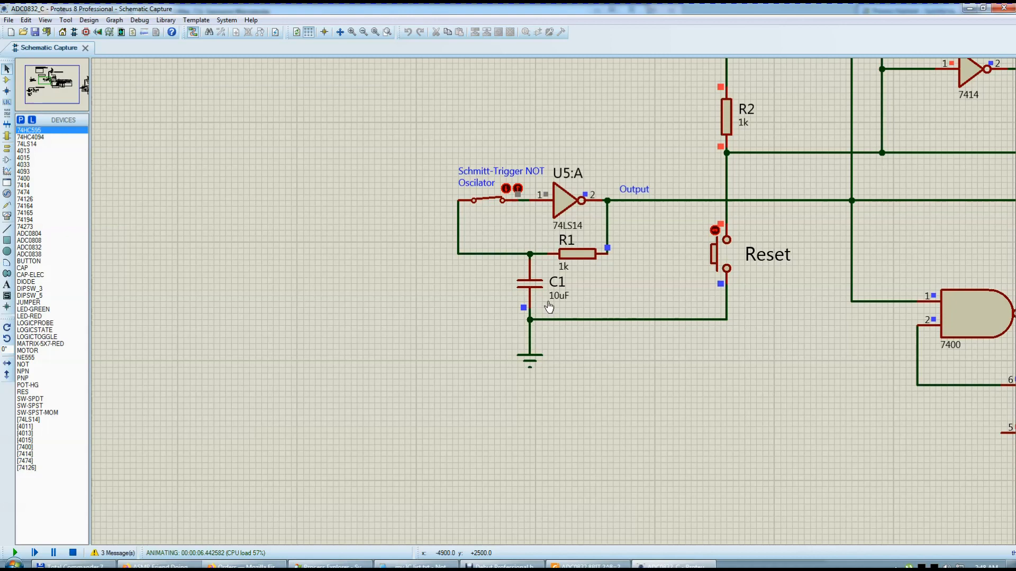
scroll(549, 307, "down", 4)
scroll(554, 306, "up", 3)
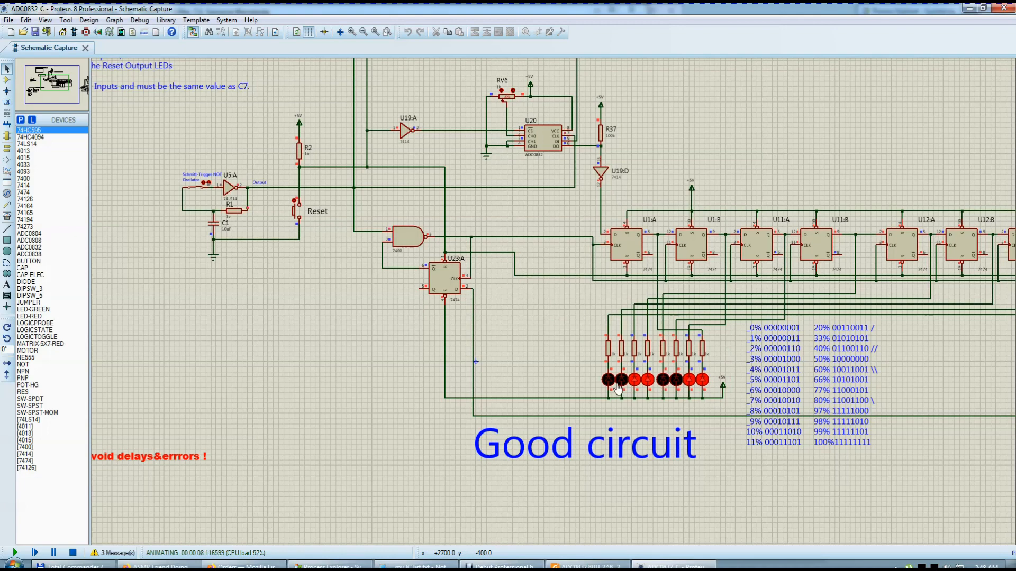
Point out the 7400 NAND gate and flip-flop U23:A by selecting them together, leaving them deselected at the end
left_click_drag(516, 328, 367, 205)
left_click(561, 341)
scroll(591, 290, "down", 2)
scroll(592, 290, "up", 2)
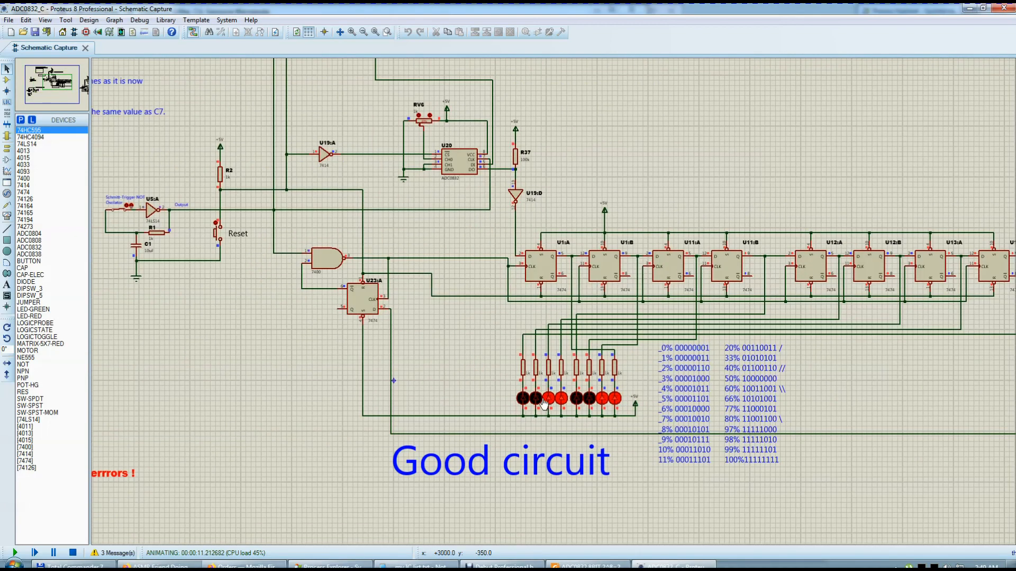
scroll(509, 266, "down", 1)
scroll(554, 302, "up", 1)
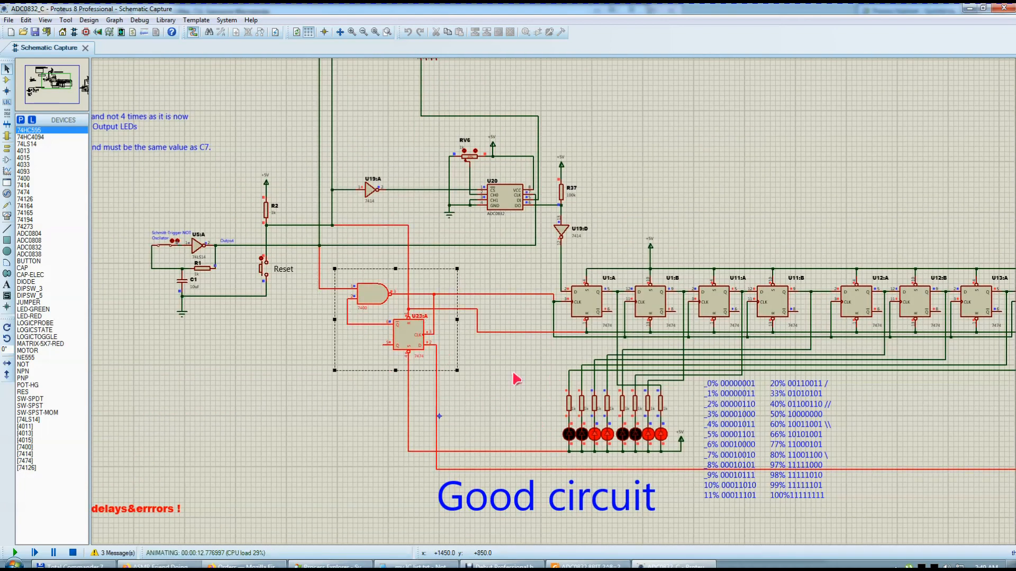
Examine the live pin states of the NAND gate and flip-flop U23:A and their connection to the 7474 chain
scroll(391, 307, "up", 2)
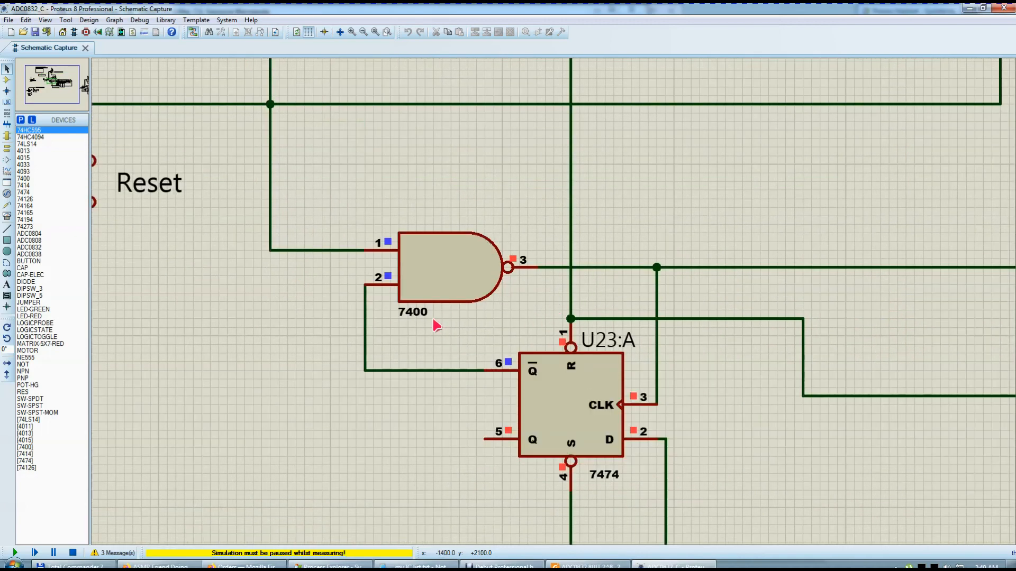
scroll(436, 324, "down", 1)
scroll(499, 311, "down", 1)
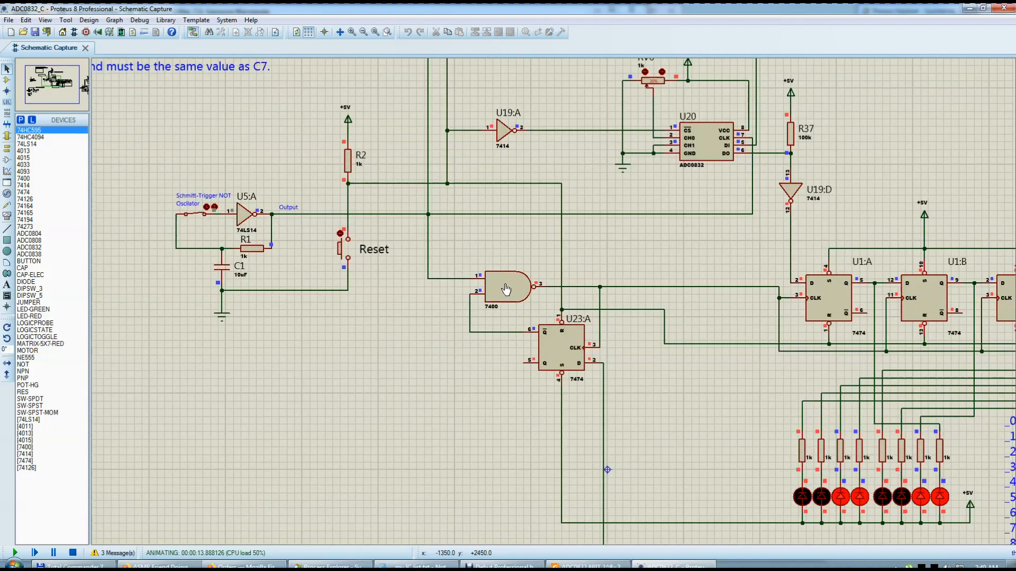
scroll(506, 290, "down", 3)
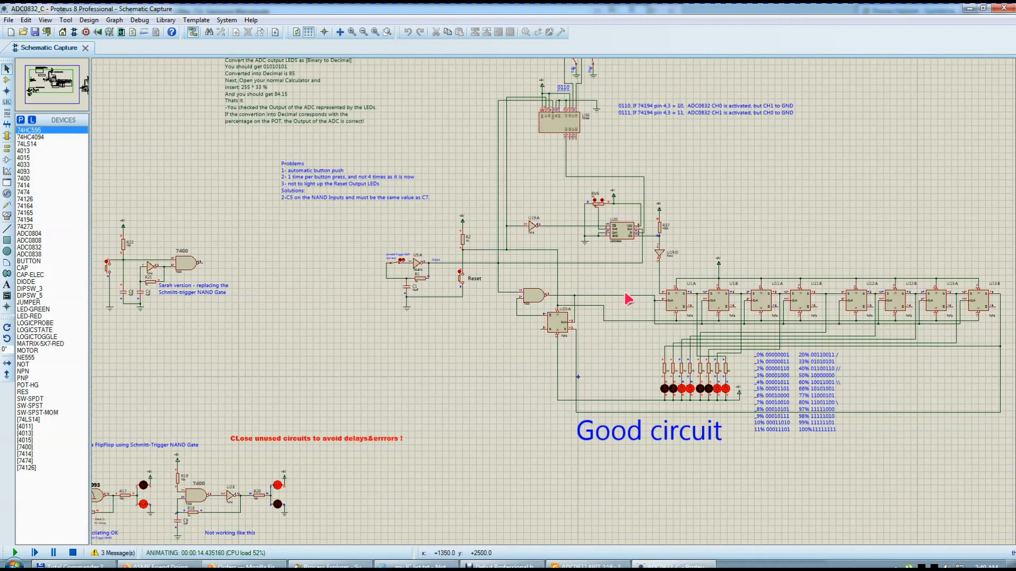
scroll(553, 312, "up", 3)
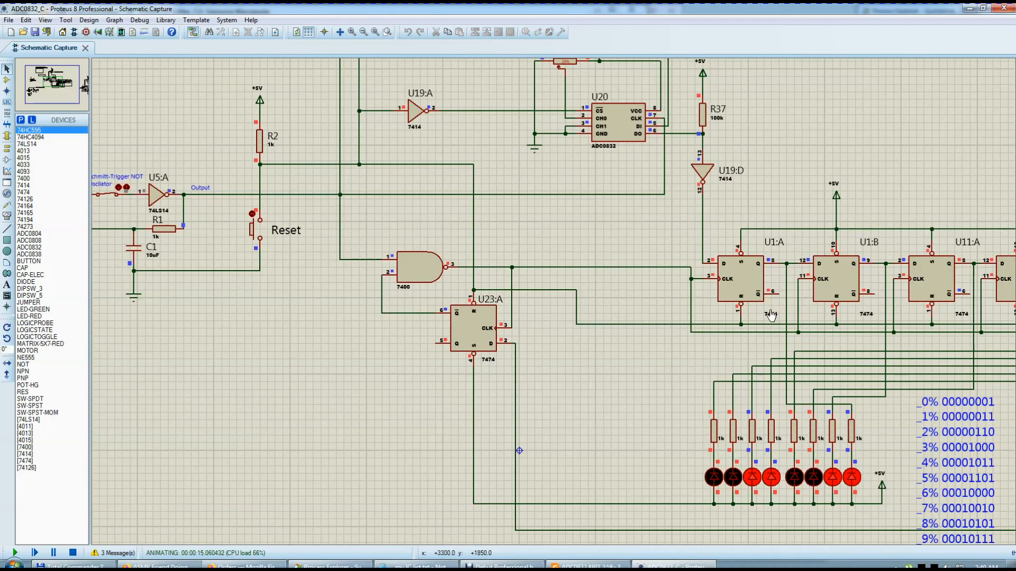
scroll(483, 340, "down", 3)
scroll(532, 318, "up", 2)
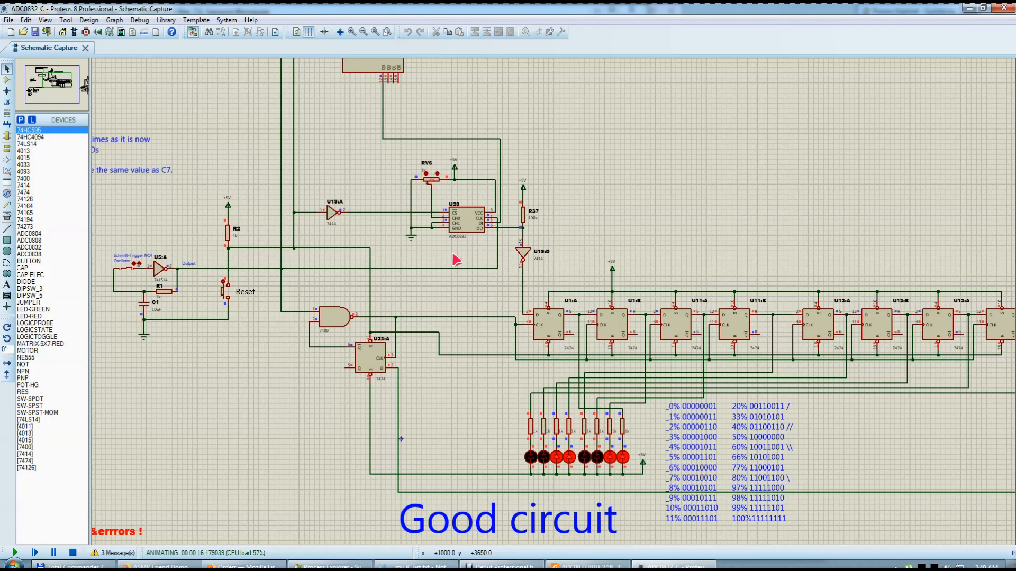
Stop the simulation and select the reset wire running from U23:A to the row of 7474 flip-flops
left_click(395, 356)
left_click(72, 553)
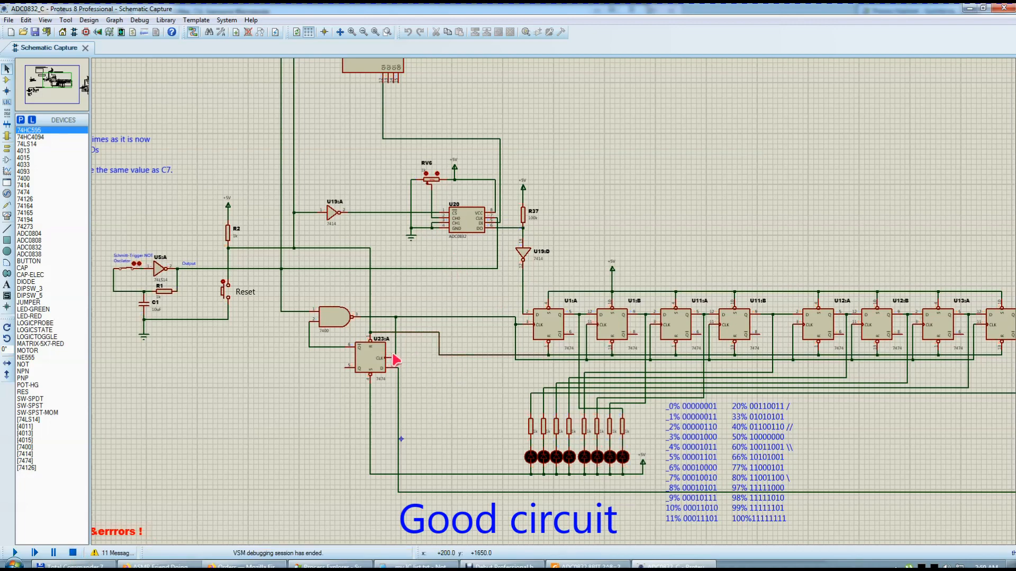
left_click(466, 355)
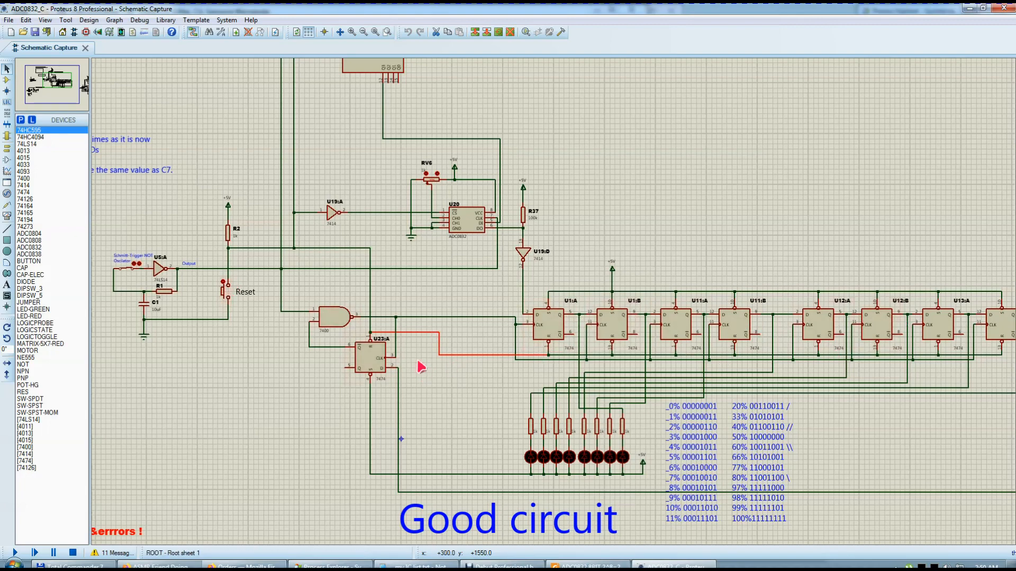
Trace the wire from the Q output of flip-flop U13:B back to the D input of U23:A
scroll(420, 395, "down", 3)
scroll(699, 320, "up", 4)
scroll(532, 324, "down", 1)
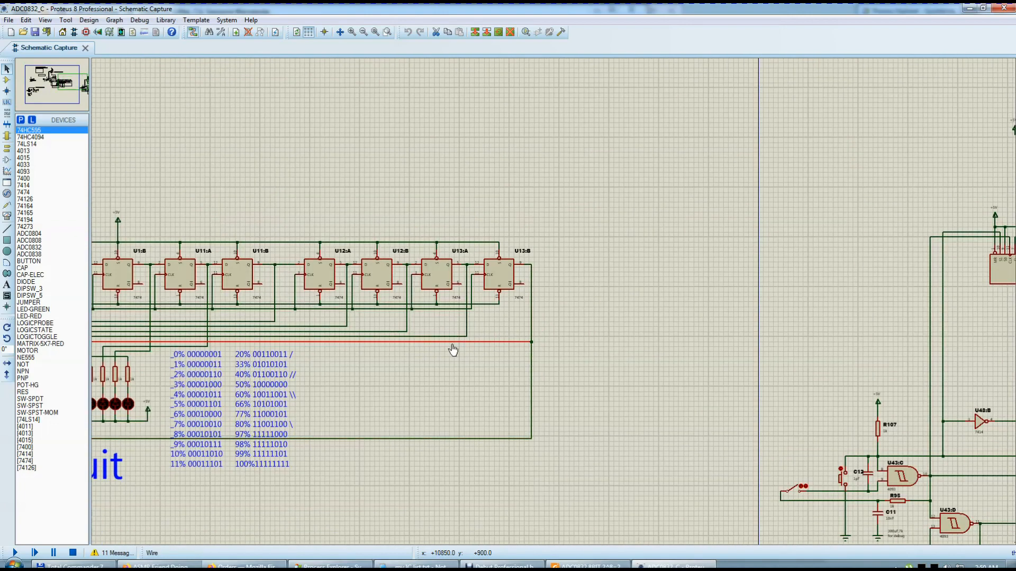
scroll(453, 347, "down", 1)
scroll(442, 331, "up", 1)
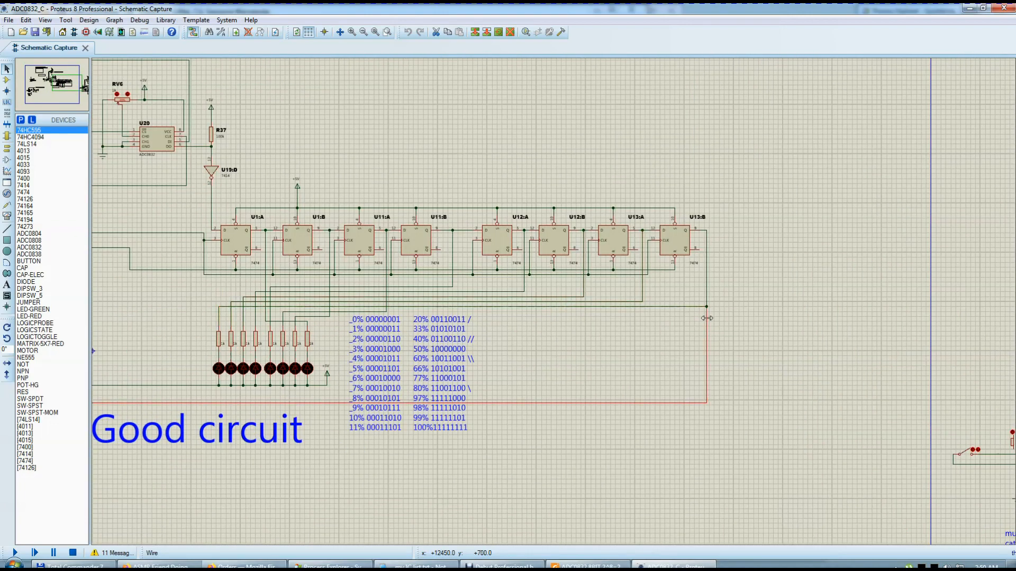
scroll(708, 245, "up", 2)
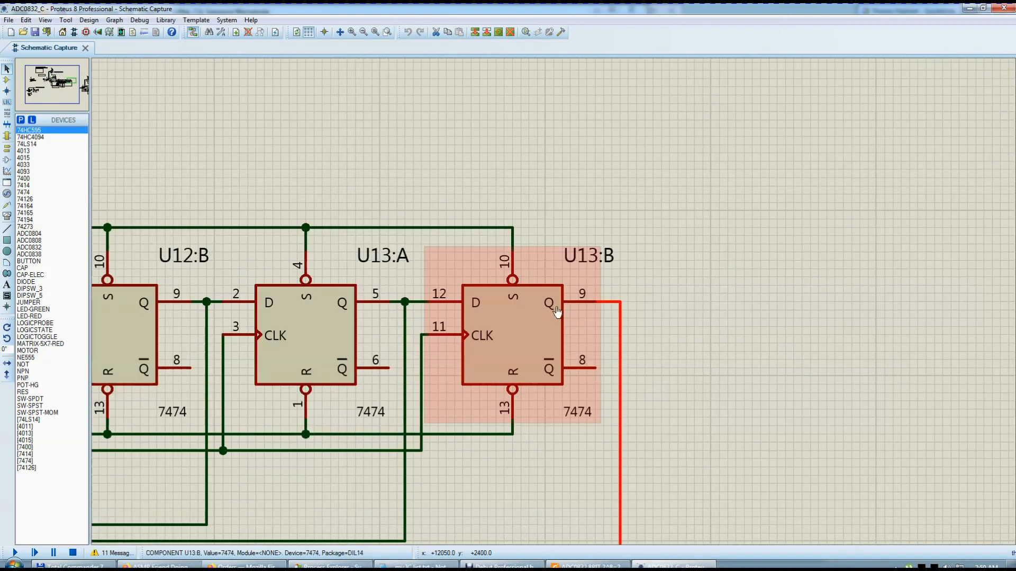
scroll(550, 312, "down", 4)
scroll(310, 328, "up", 1)
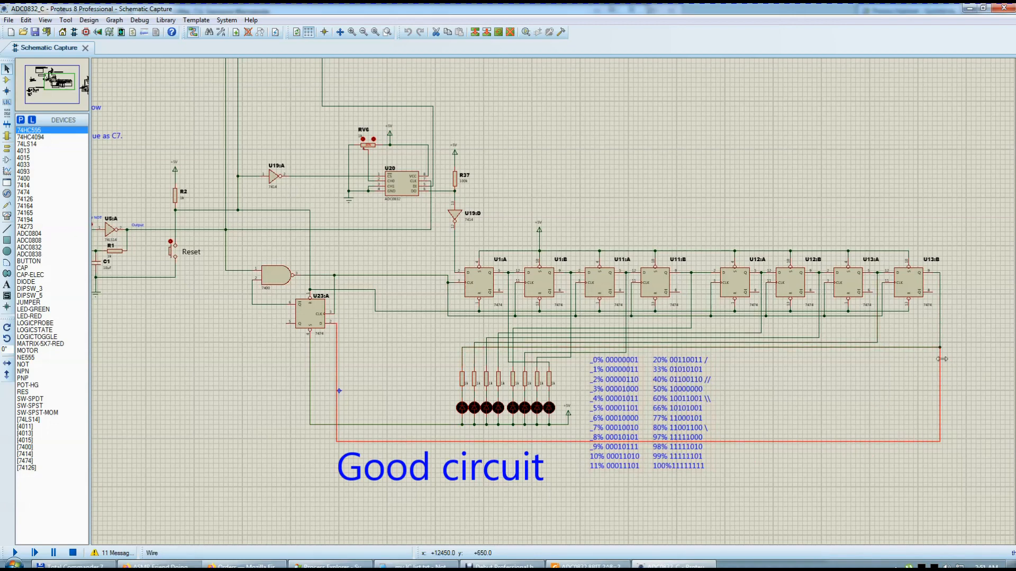
Follow the clock path from the oscillator output through the NAND gate to U23:A and the CLK input of U1:A
scroll(348, 335, "up", 1)
scroll(555, 304, "up", 1)
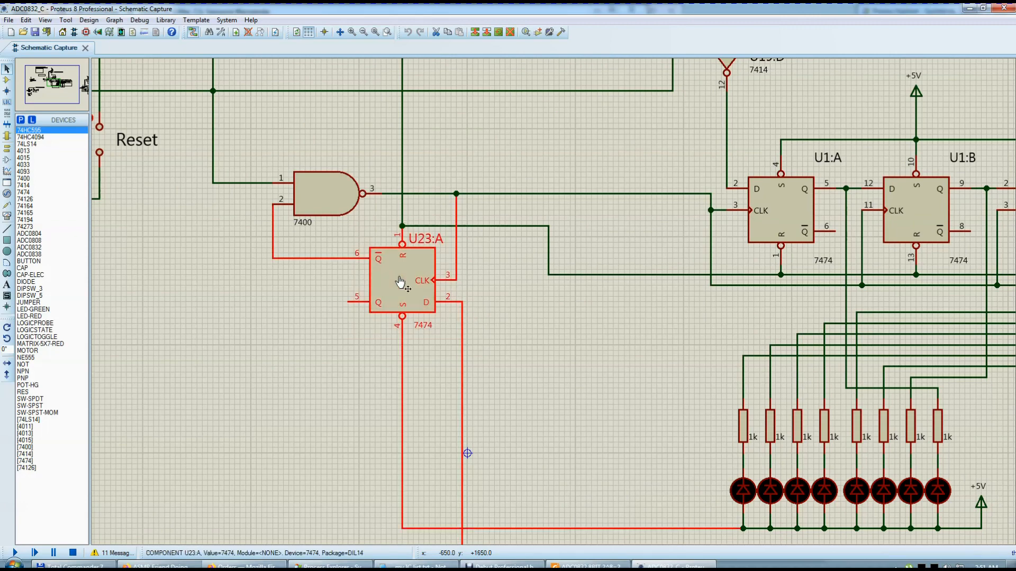
scroll(249, 172, "up", 1)
scroll(536, 328, "down", 1)
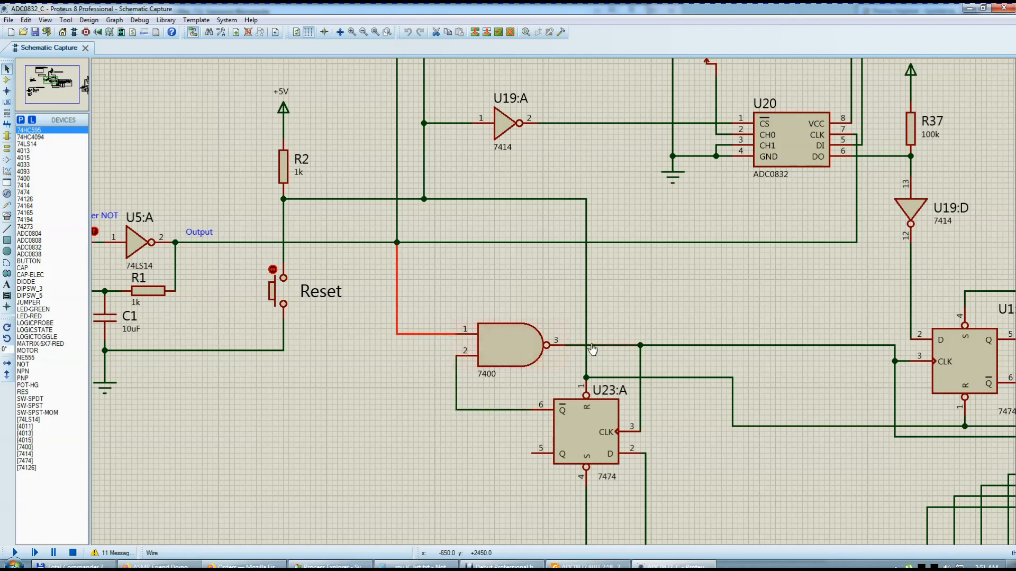
scroll(593, 344, "down", 1)
scroll(790, 341, "up", 1)
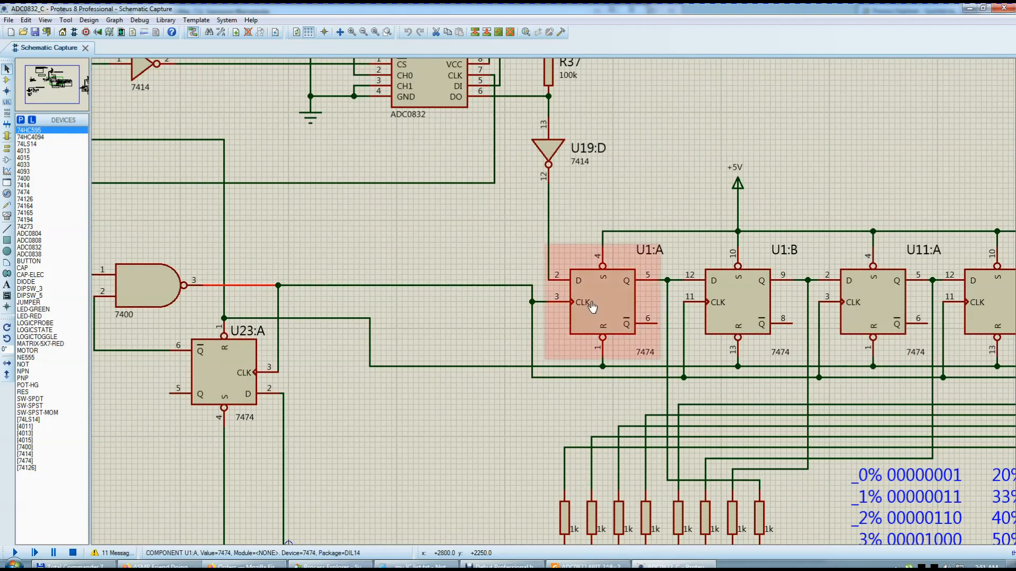
scroll(592, 306, "down", 1)
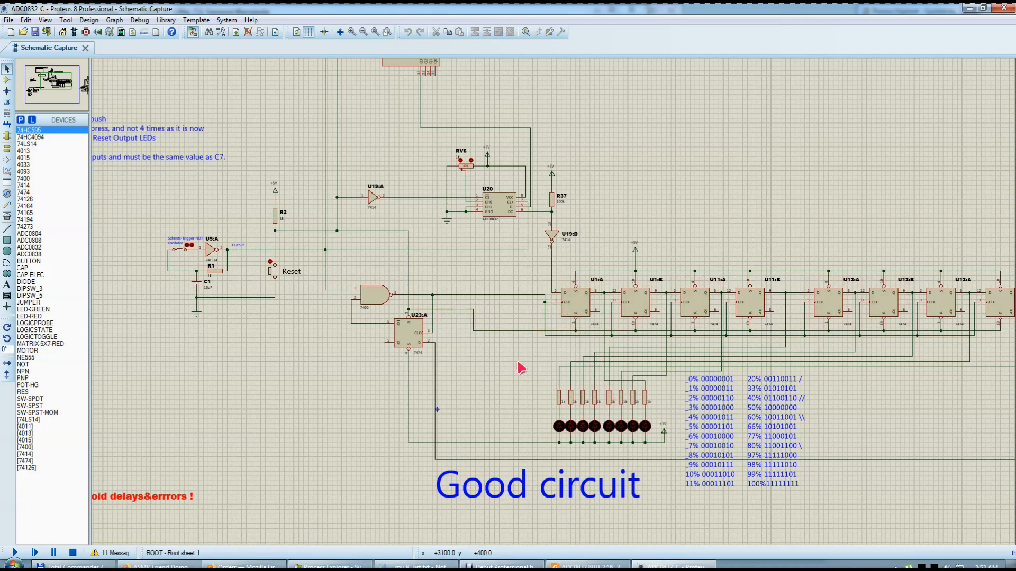
Box-select the NAND gate with flip-flop U23:A, narrow the selection box slightly, and clear the selection
scroll(512, 318, "down", 1)
scroll(550, 313, "up", 1)
left_click_drag(489, 309, 381, 398)
scroll(565, 293, "up", 1)
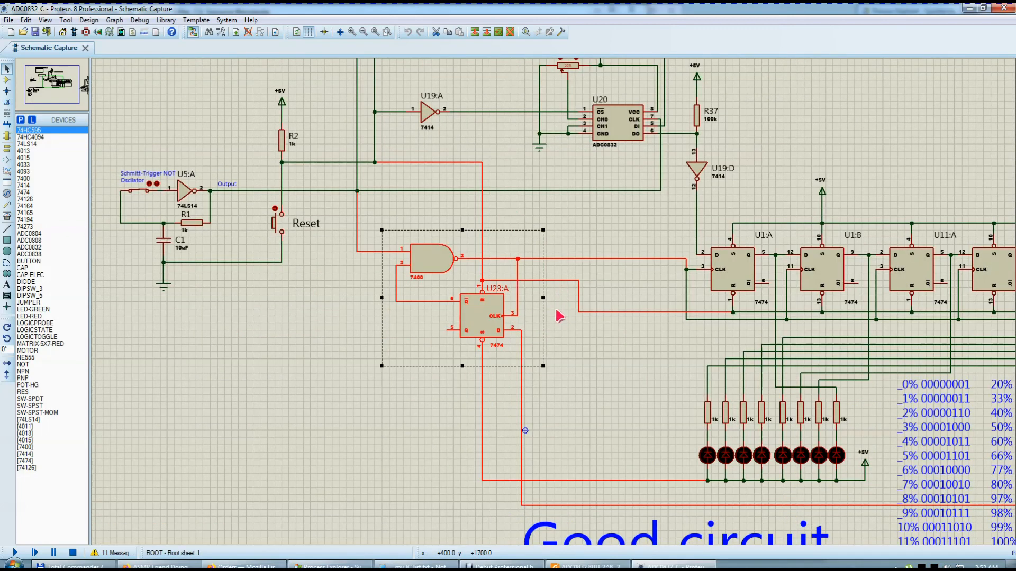
left_click_drag(545, 298, 532, 297)
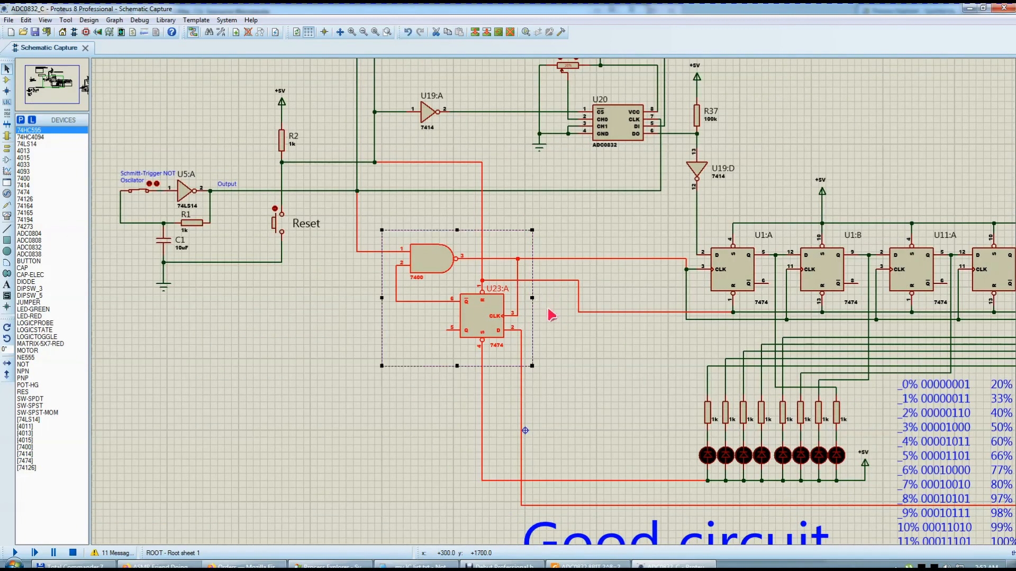
scroll(553, 337, "down", 1)
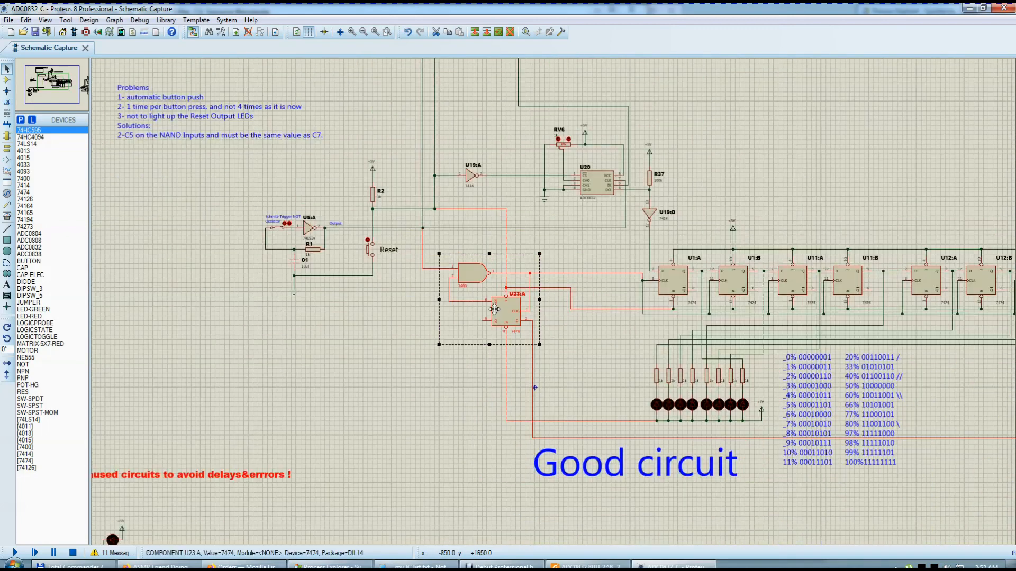
scroll(556, 317, "up", 1)
scroll(557, 297, "down", 1)
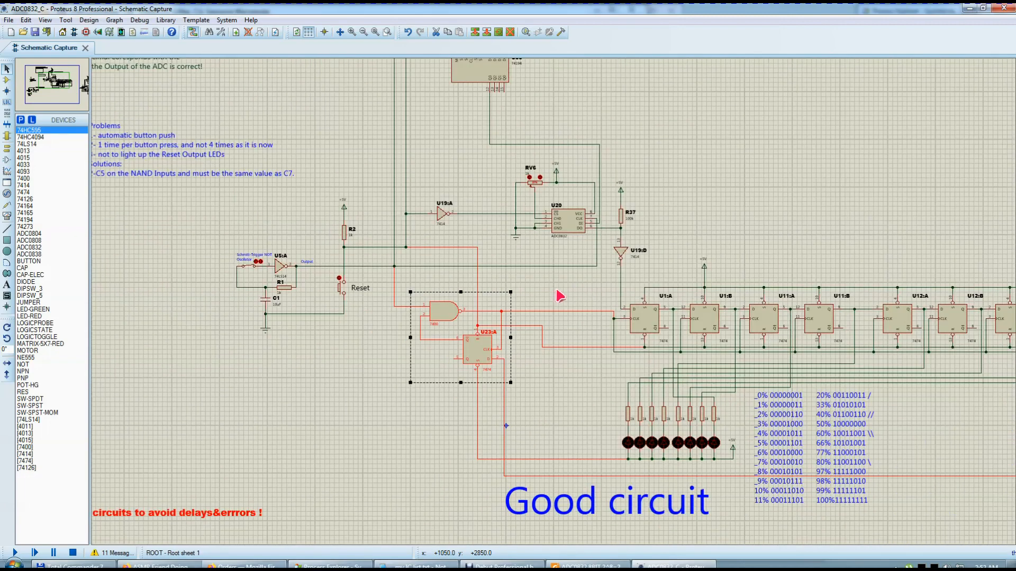
left_click(560, 297)
Select flip-flop U1:A, the first 7474 in the output chain
scroll(560, 297, "down", 2)
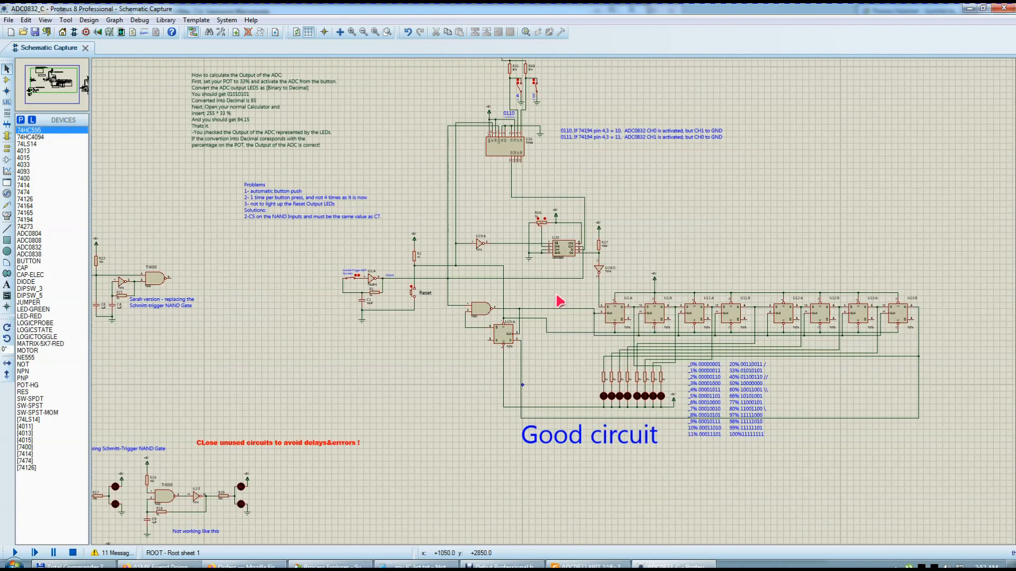
scroll(555, 303, "up", 1)
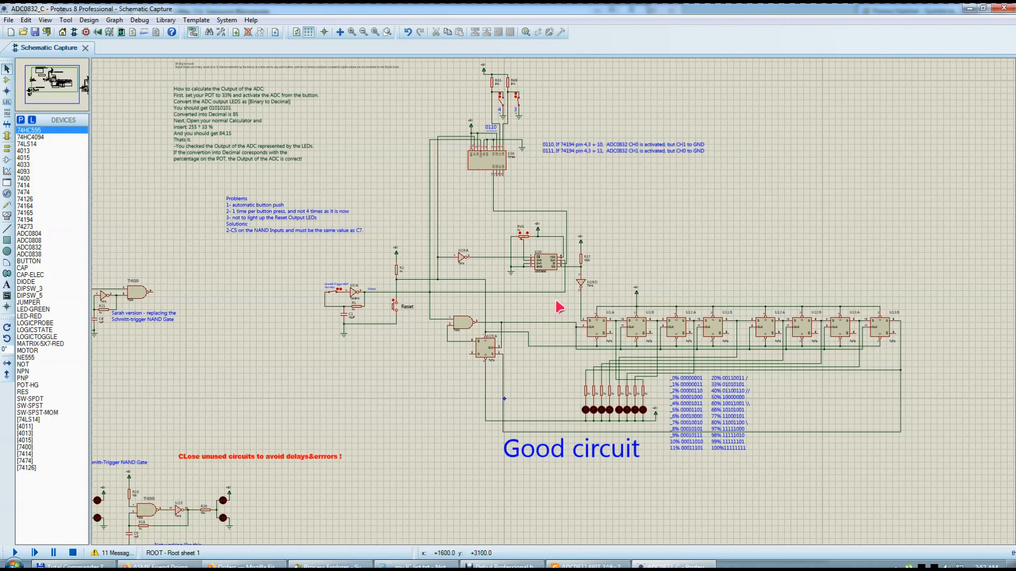
scroll(586, 352, "up", 2)
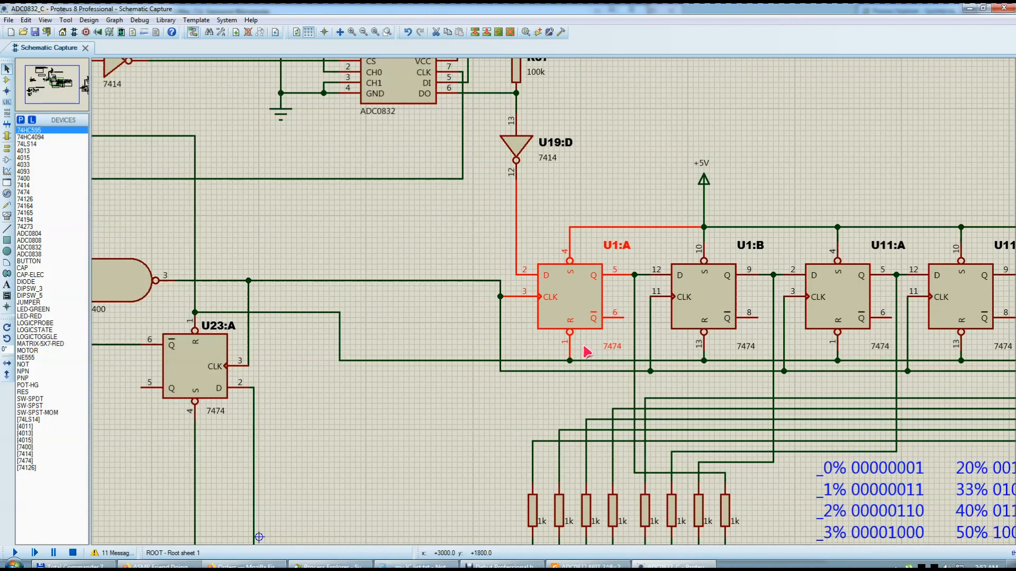
Switch to the Notepad2 IC list, shrink its window, and point out the ADC0808 and 4093 entries
left_click(412, 565)
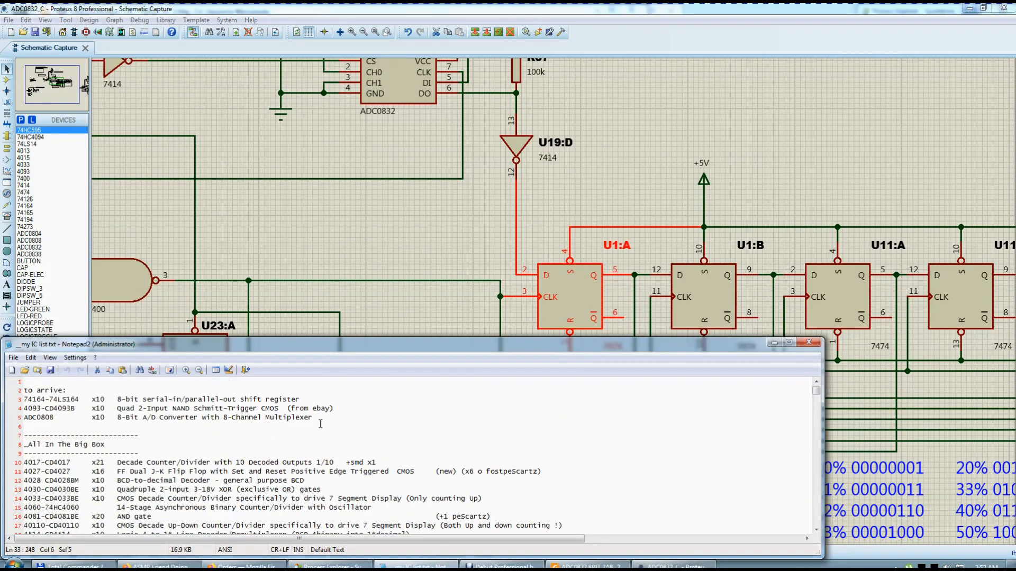
left_click_drag(336, 337, 337, 397)
left_click_drag(57, 476, 36, 477)
left_click(50, 477)
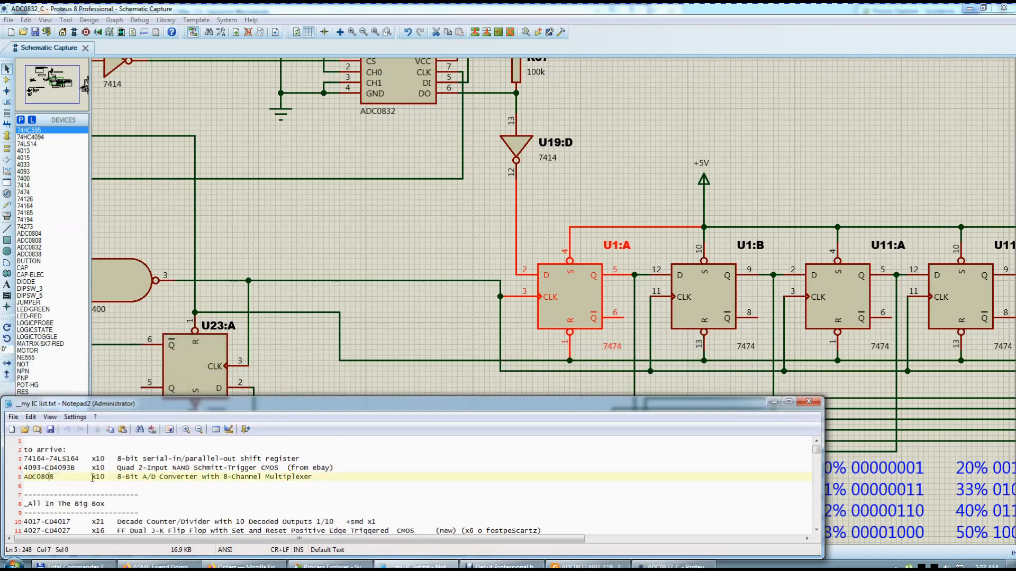
left_click(40, 468)
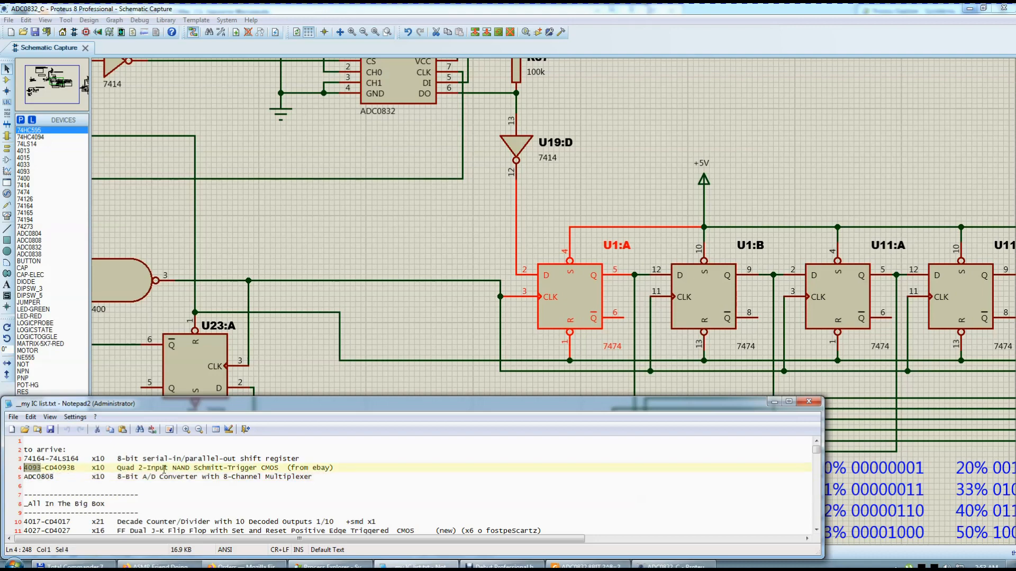
Return to the Proteus schematic and select the 4093 Schmitt-trigger NAND gate U43:C in the neighbouring circuit
scroll(402, 318, "down", 2)
scroll(411, 269, "up", 1)
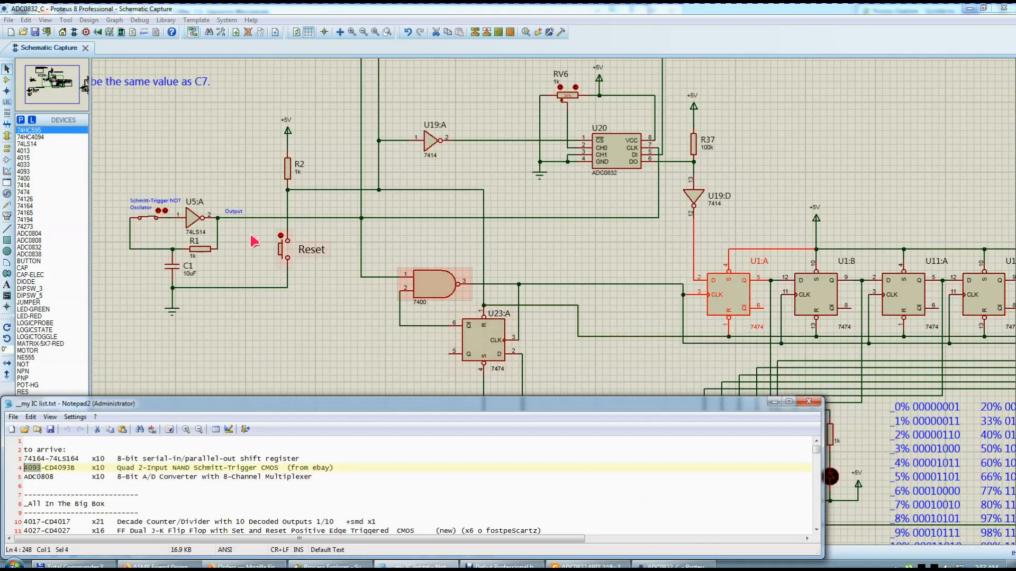
left_click(411, 266)
scroll(412, 266, "down", 5)
scroll(561, 331, "up", 4)
scroll(575, 304, "up", 2)
scroll(275, 201, "down", 1)
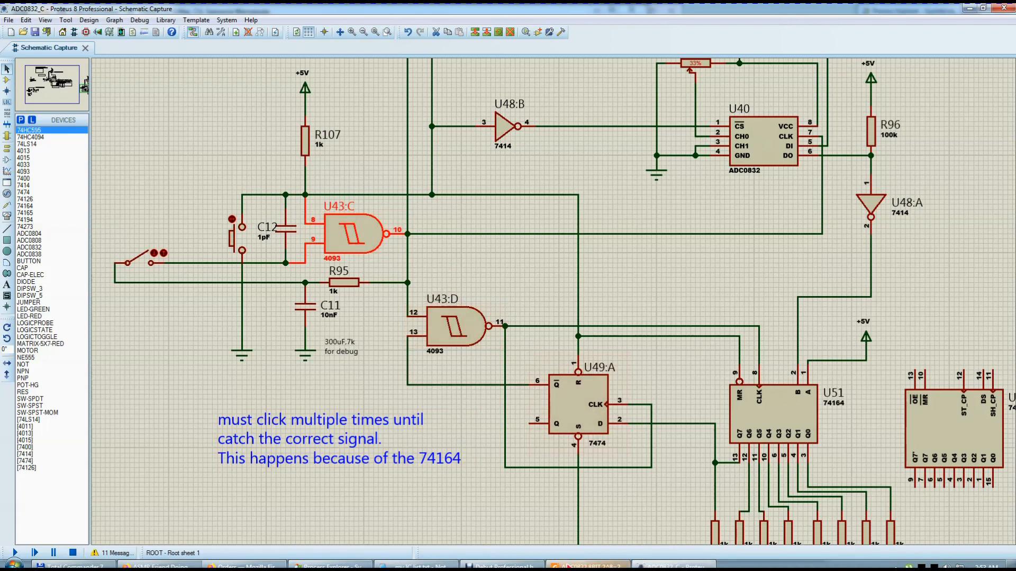
Highlight the 74164 description in the Notepad2 IC list and select shift register U51 in the Proteus schematic
left_click(416, 565)
left_click_drag(86, 457, 168, 459)
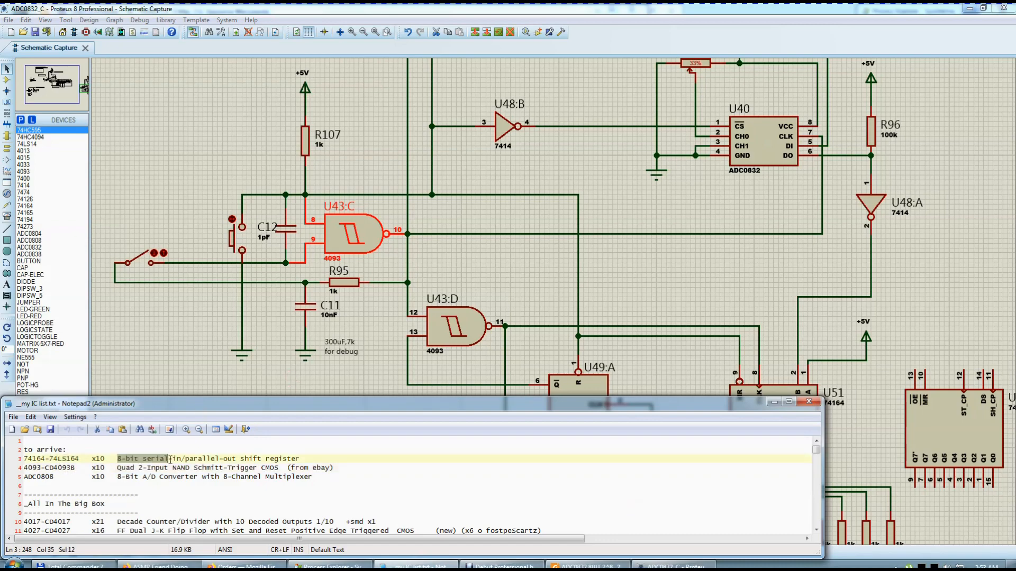
left_click(616, 297)
scroll(762, 405, "down", 1)
scroll(691, 404, "up", 2)
left_click(505, 248)
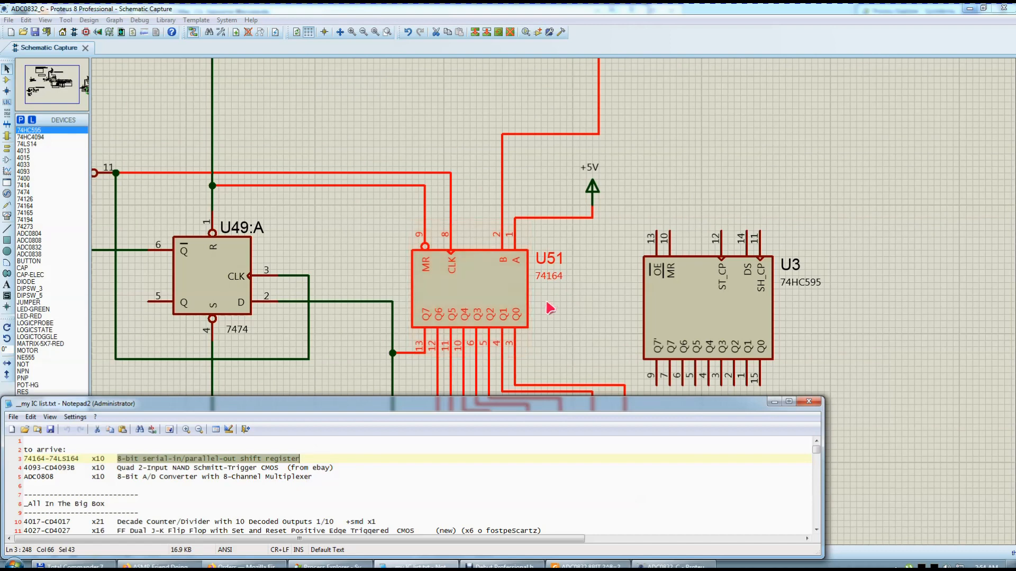
Enlarge the Notepad2 IC list window and highlight "4-bit" in the 74194 shift register entry
left_click_drag(163, 396, 163, 321)
scroll(120, 423, "down", 8)
double_click(120, 449)
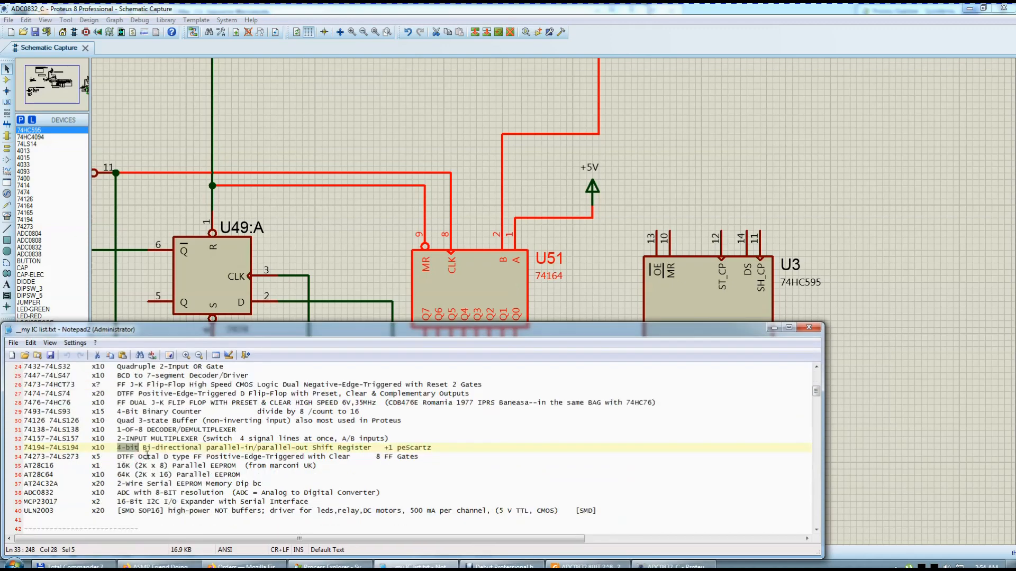
Highlight "74LS194" in the Notepad2 IC list, minimise the list, and select shift register U50 in the Proteus schematic
left_click_drag(50, 448, 75, 447)
scroll(350, 270, "down", 4)
scroll(524, 135, "up", 3)
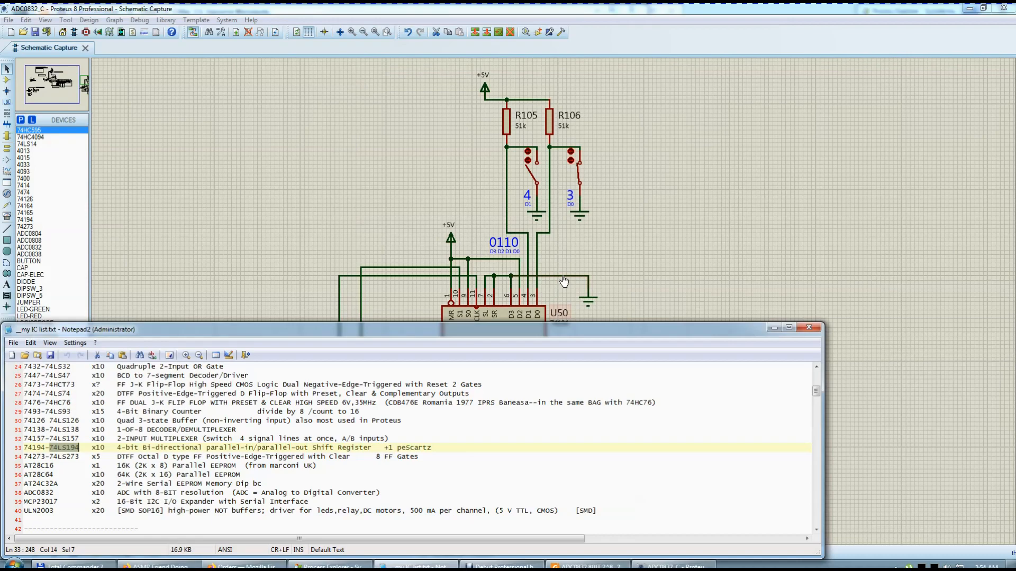
left_click(774, 327)
scroll(643, 338, "up", 2)
scroll(474, 300, "down", 3)
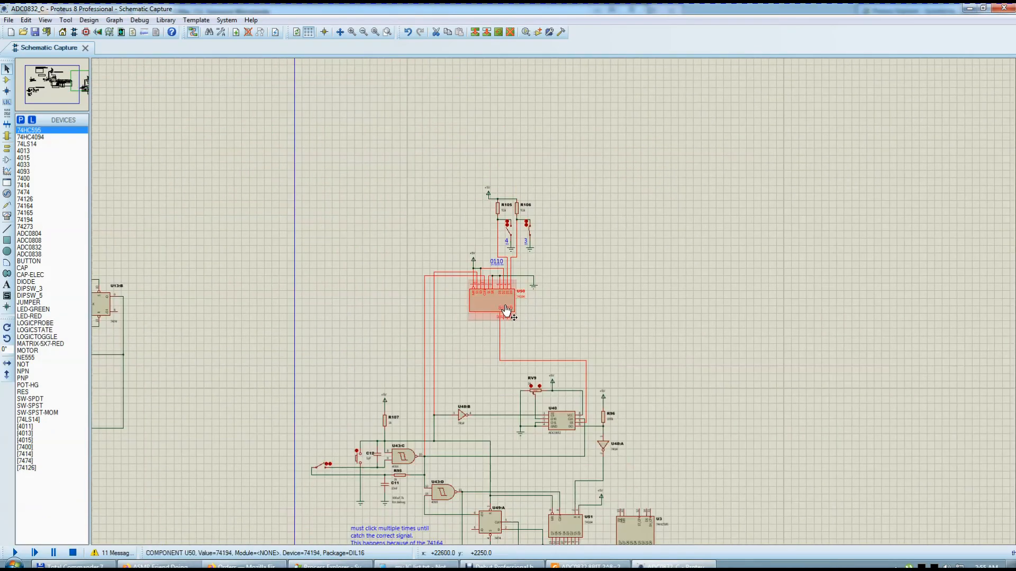
scroll(589, 498, "up", 1)
scroll(537, 347, "down", 1)
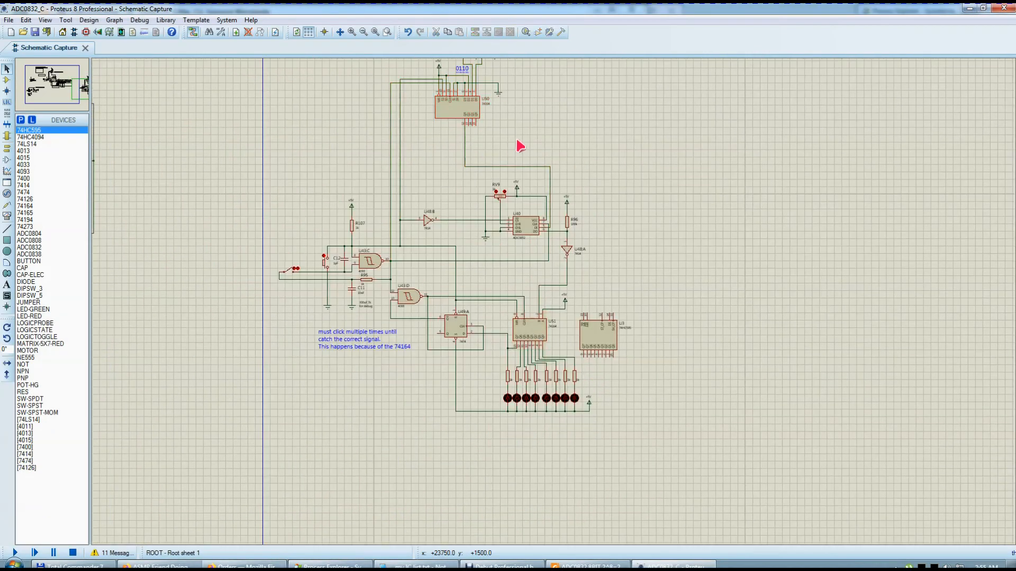
Start a screen-region capture over the schematic and draw a red circle around U50, marked with a handwritten "1"
key("Print")
left_click_drag(519, 143, 612, 143)
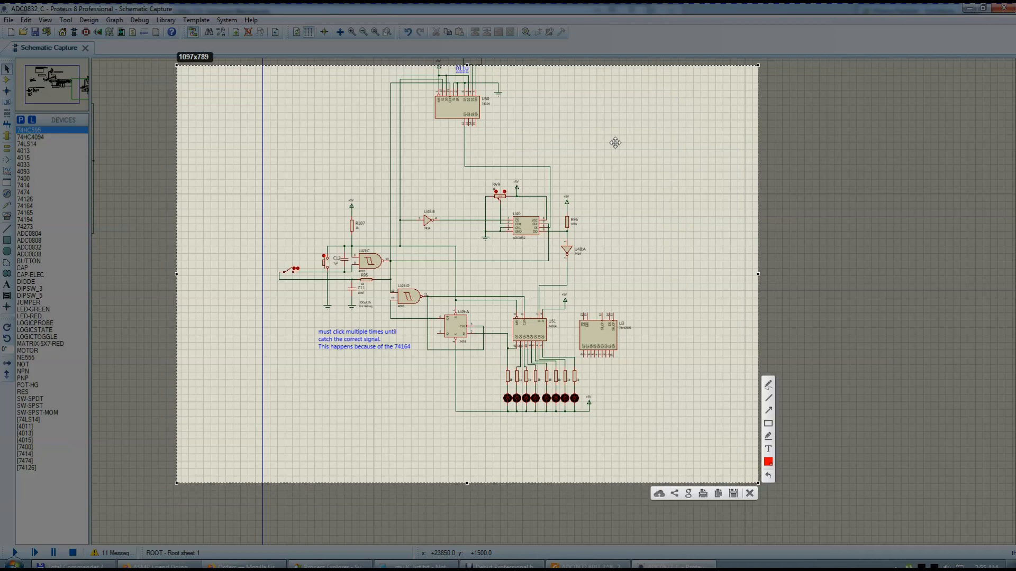
left_click(768, 384)
mouse_move(511, 85)
left_mouse_down()
mouse_move(443, 130)
mouse_move(498, 87)
mouse_move(521, 103)
left_mouse_up()
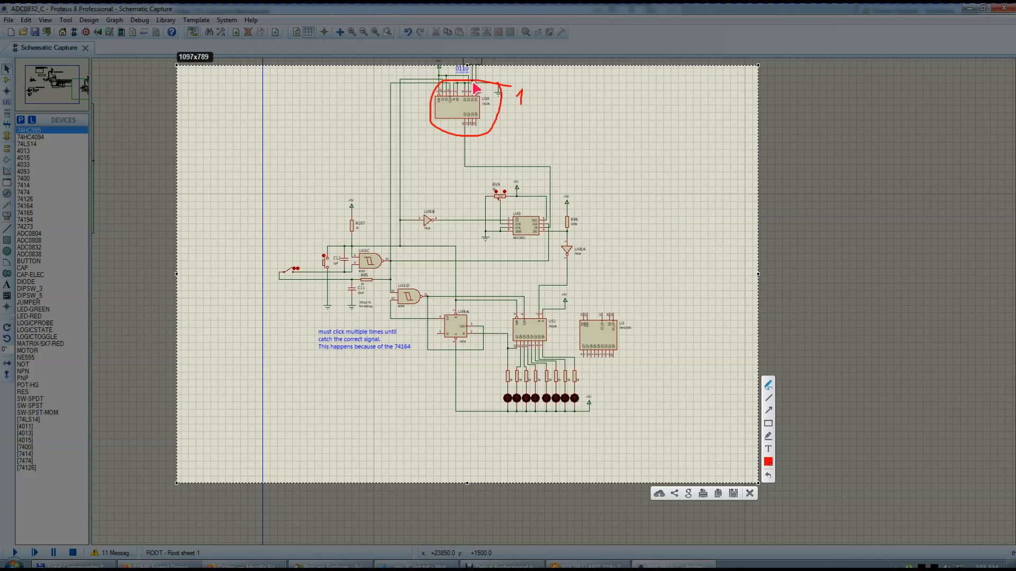
Circle U51 on the capture, annotate it "2x 74194" with enlarged text, and close the capture
mouse_move(560, 321)
left_mouse_down()
mouse_move(542, 348)
mouse_move(582, 320)
left_mouse_up()
left_click_drag(582, 308, 575, 319)
left_click(768, 449)
left_click(596, 320)
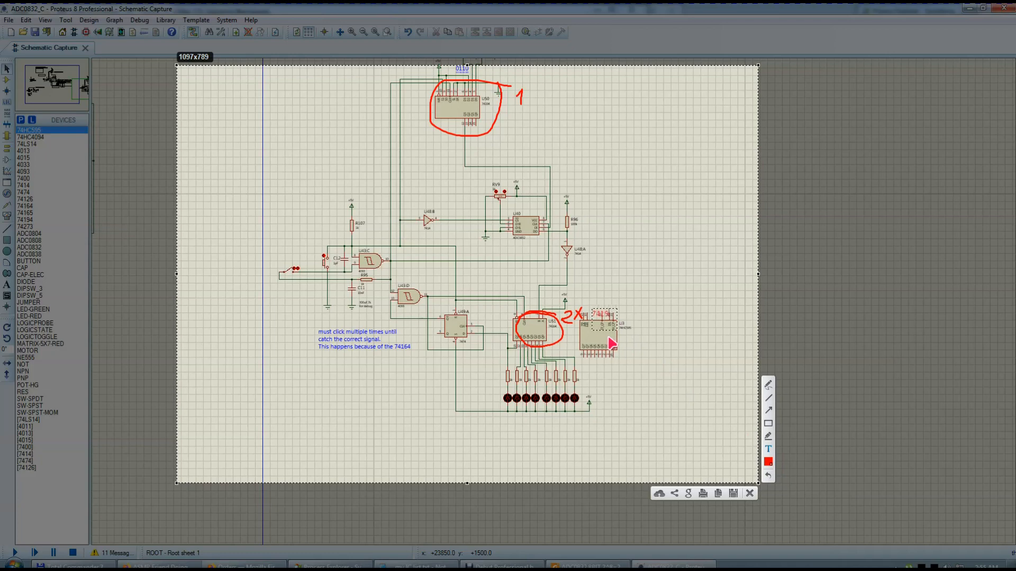
scroll(621, 317, "up", 5)
scroll(664, 313, "up", 3)
left_click_drag(678, 310, 668, 291)
left_click(706, 421)
left_click(768, 384)
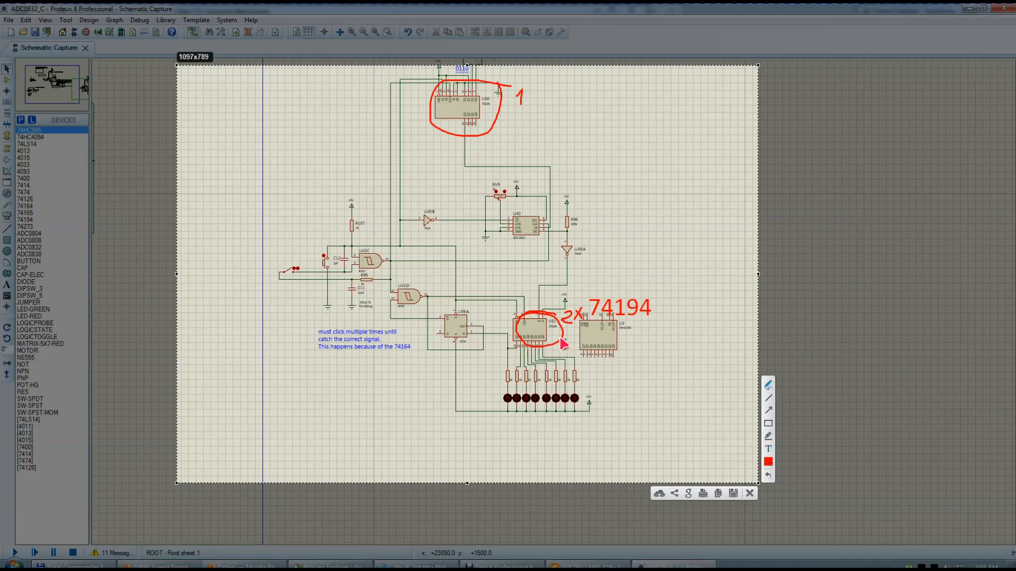
left_click_drag(549, 331, 558, 331)
left_click(750, 493)
Start a new screen-region capture and label U50 "4bit" and U51 "8bit", each with a red pointer line
scroll(577, 333, "up", 3)
scroll(447, 281, "down", 3)
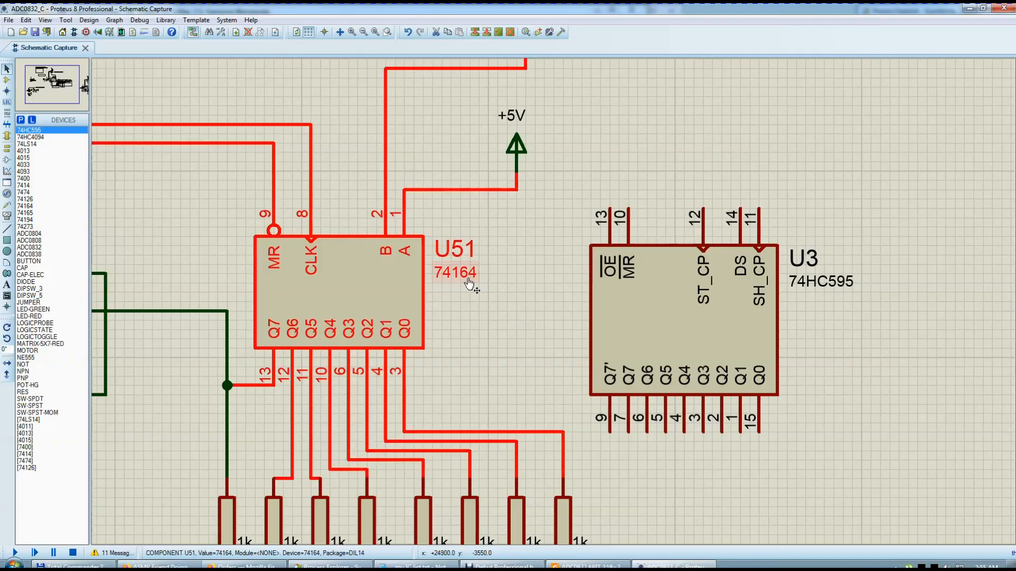
key("Print")
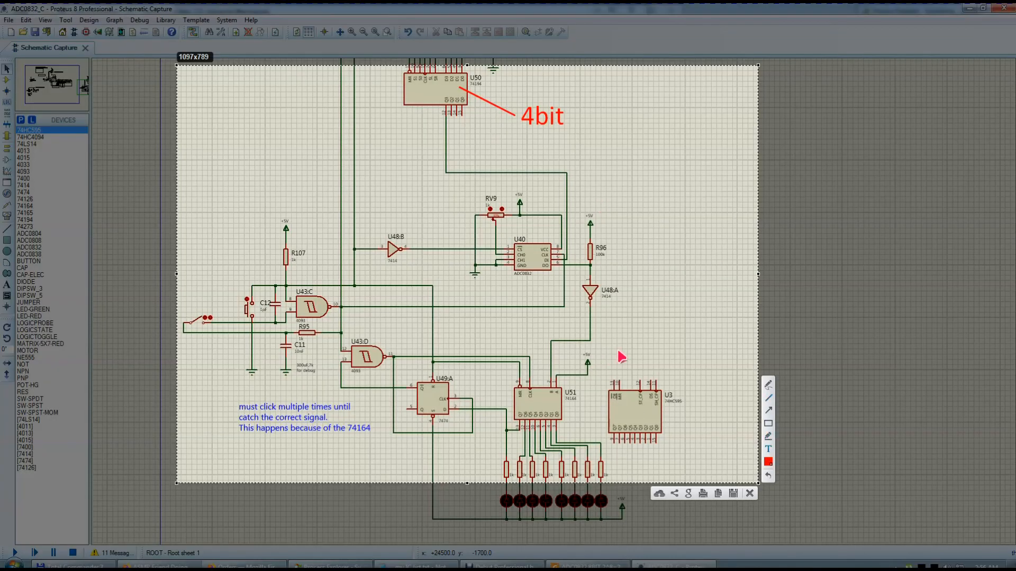
type("8bit")
mouse_move(683, 351)
left_mouse_down()
mouse_move(585, 376)
mouse_move(585, 363)
mouse_move(532, 363)
mouse_move(522, 401)
left_mouse_up()
left_click(768, 449)
Add an enlarged "2x4bit = 8bit" note above U3, connect it to U51 with a line, and close the capture
left_click(625, 349)
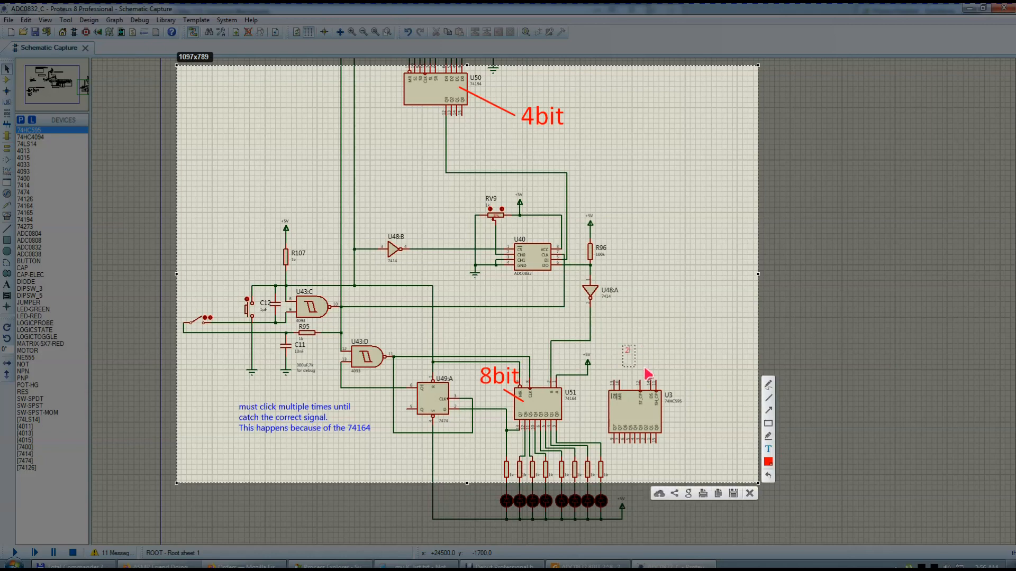
type("2x4bit = 8bit")
scroll(641, 356, "up", 5)
scroll(620, 366, "up", 2)
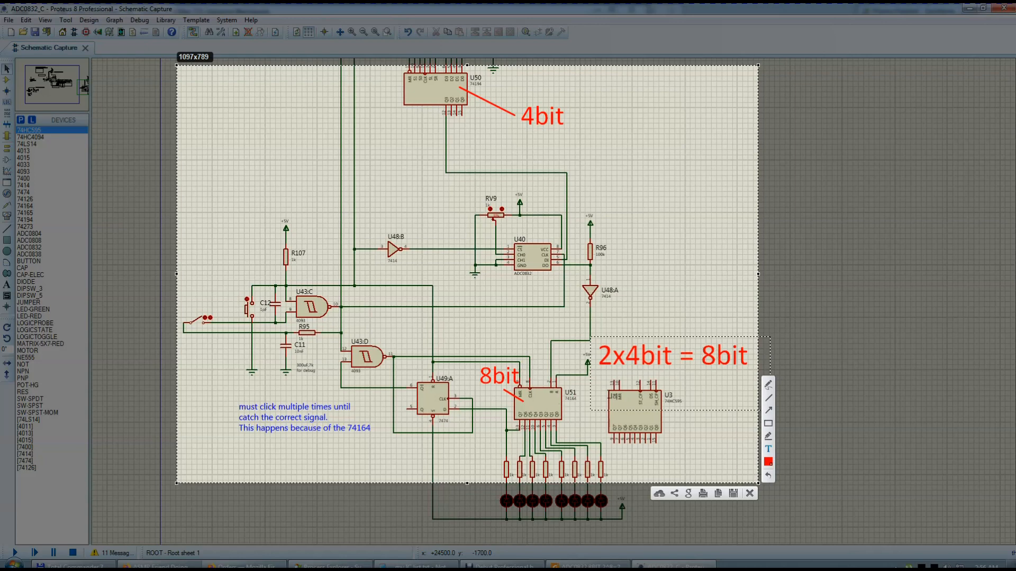
left_click(722, 432)
left_click(768, 385)
left_click_drag(599, 372, 567, 392)
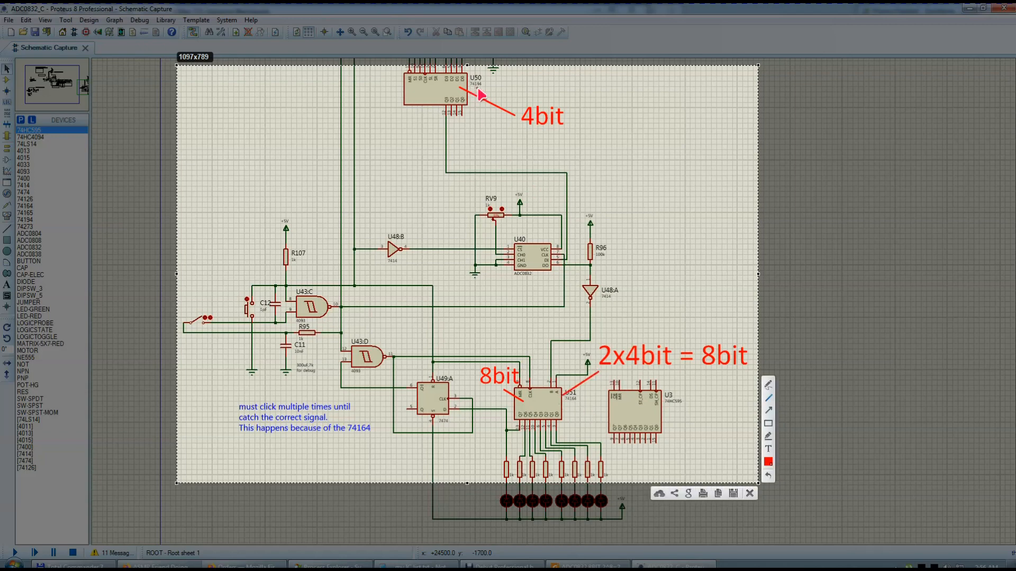
left_click(749, 495)
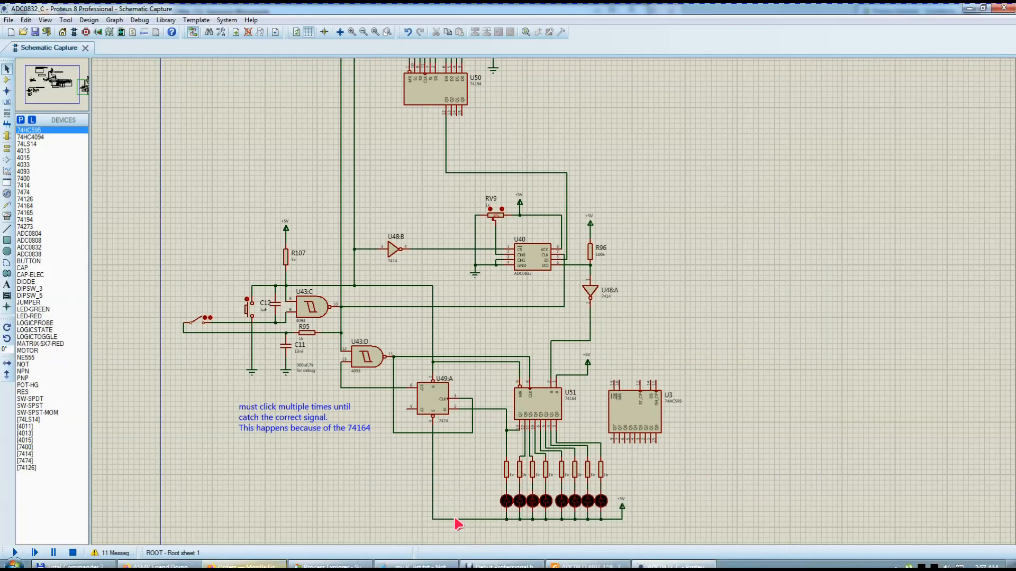
Open the ADC0832_A project from Total Commander and select the 74194 output shift register U2 beside U17
left_click(79, 566)
left_click(401, 163)
double_click(401, 164)
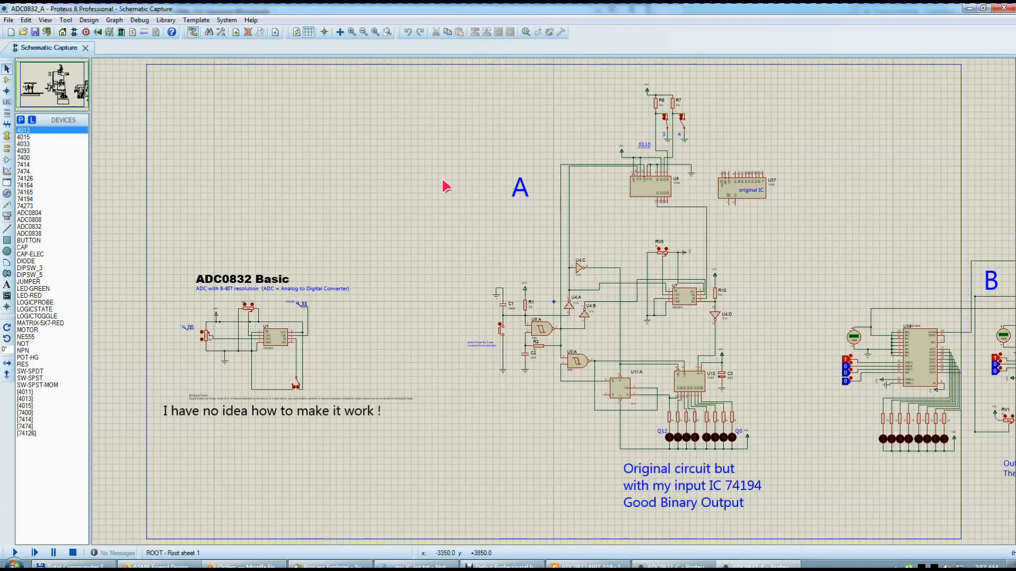
scroll(554, 301, "down", 3)
scroll(550, 296, "up", 6)
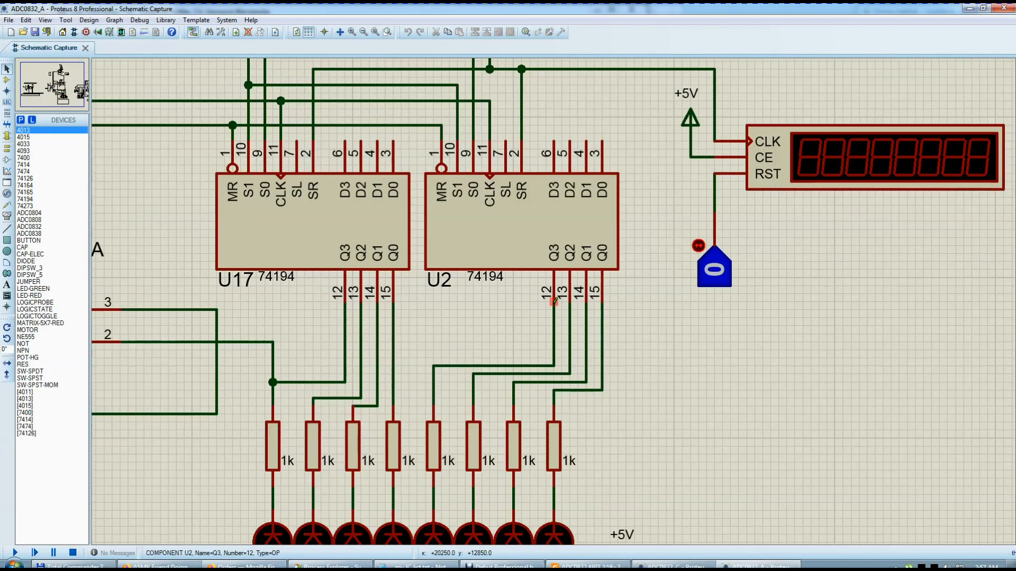
left_click(477, 265)
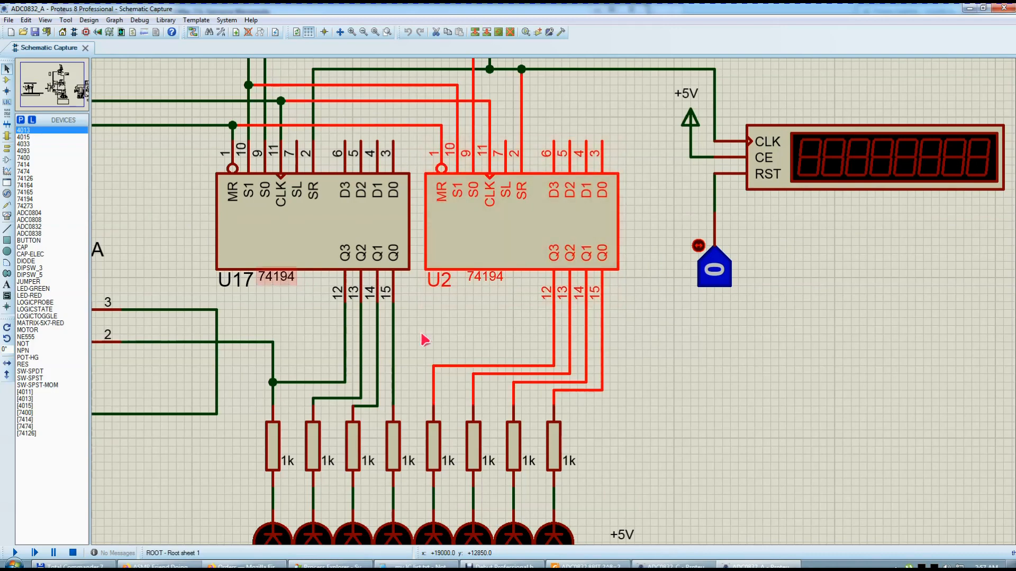
scroll(425, 337, "down", 2)
scroll(509, 324, "down", 1)
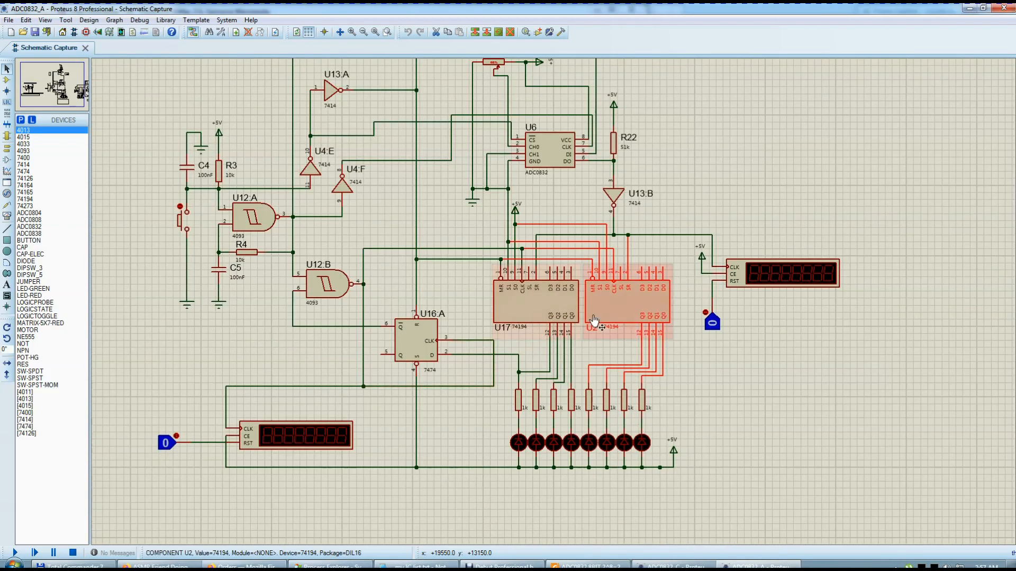
scroll(554, 302, "down", 1)
scroll(553, 302, "up", 1)
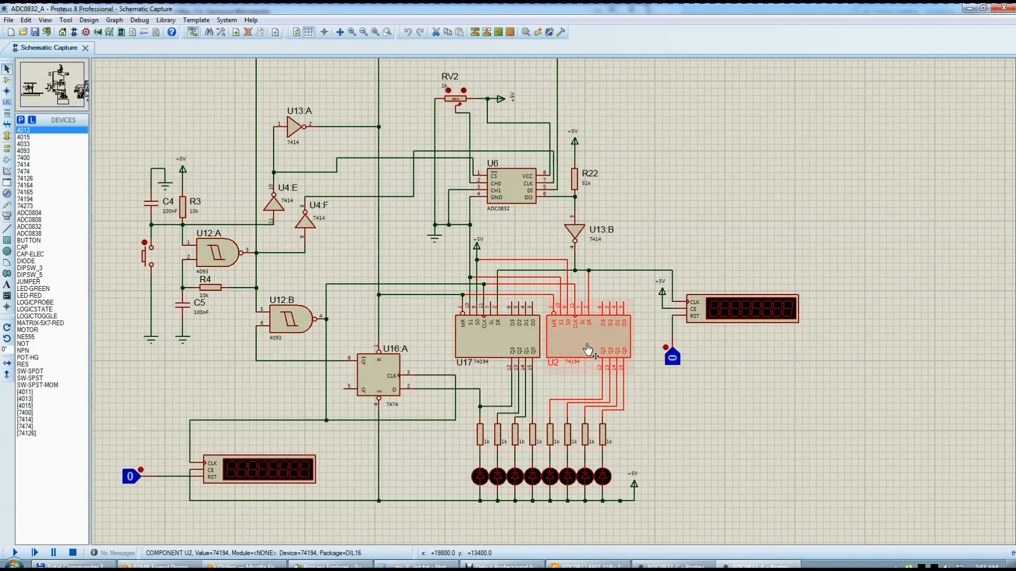
scroll(587, 343, "down", 1)
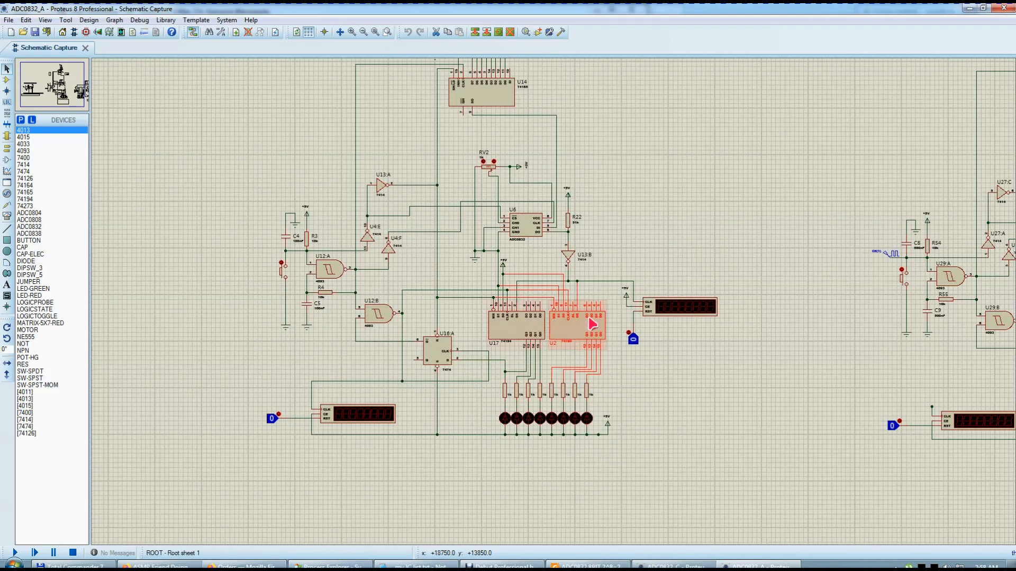
Return to the ADC0832_C schematic and bring up the Figure 30 ADC0838-N hook-up diagram in Foxit Reader
scroll(602, 332, "down", 2)
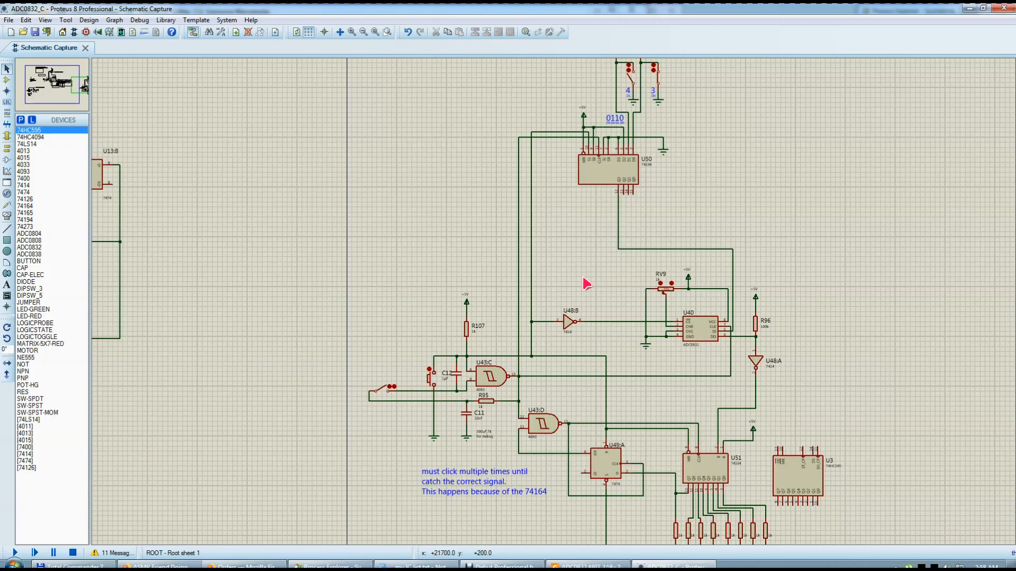
scroll(585, 288, "down", 3)
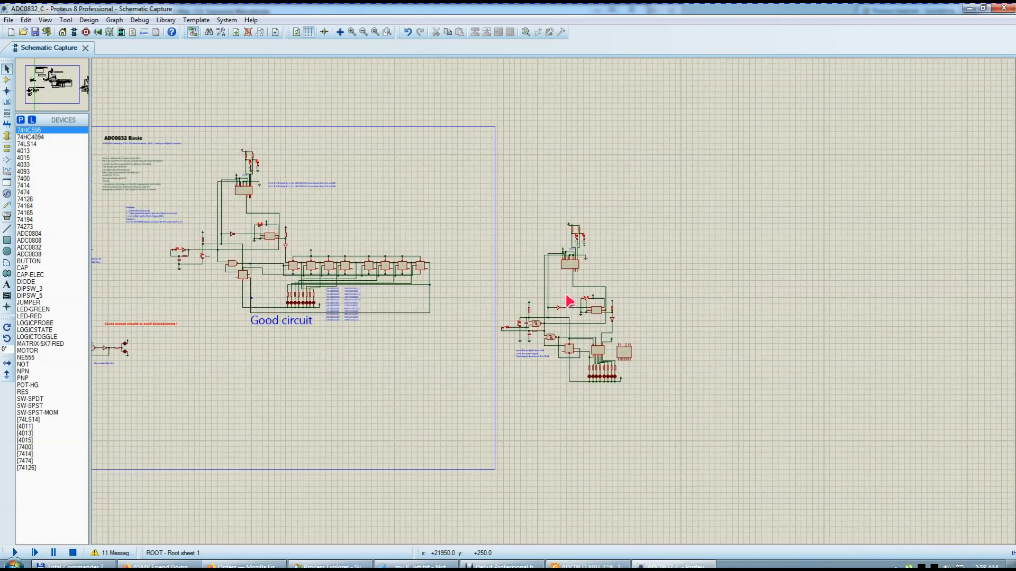
scroll(580, 321, "up", 1)
scroll(553, 308, "down", 2)
scroll(318, 315, "up", 2)
scroll(553, 300, "down", 2)
scroll(533, 220, "up", 2)
key("alt+Tab")
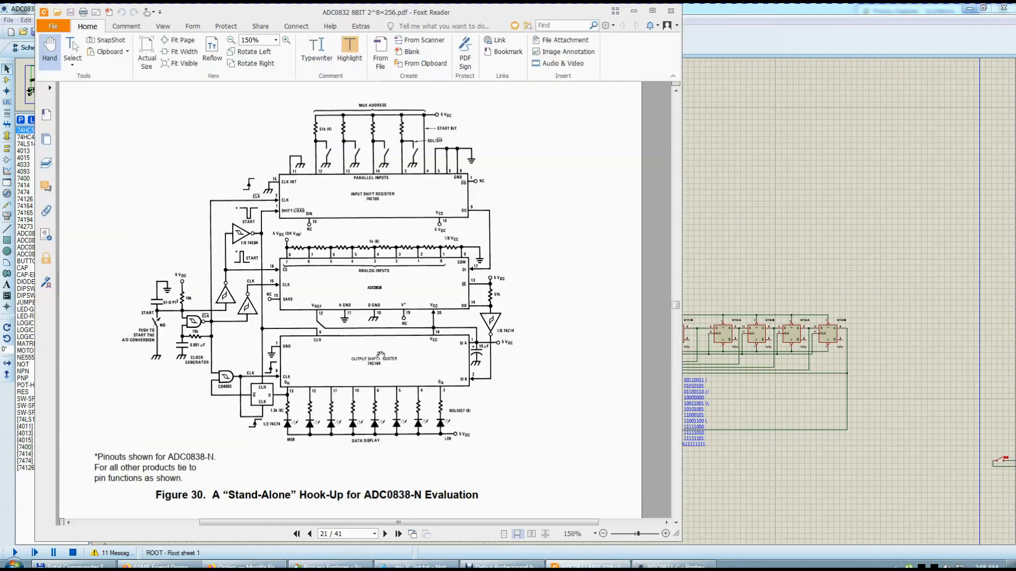
Switch back to the ADC0832_C schematic and examine the "Good circuit" with its chain of 7474 flip-flops
left_click(710, 252)
scroll(622, 341, "up", 1)
scroll(458, 307, "up", 1)
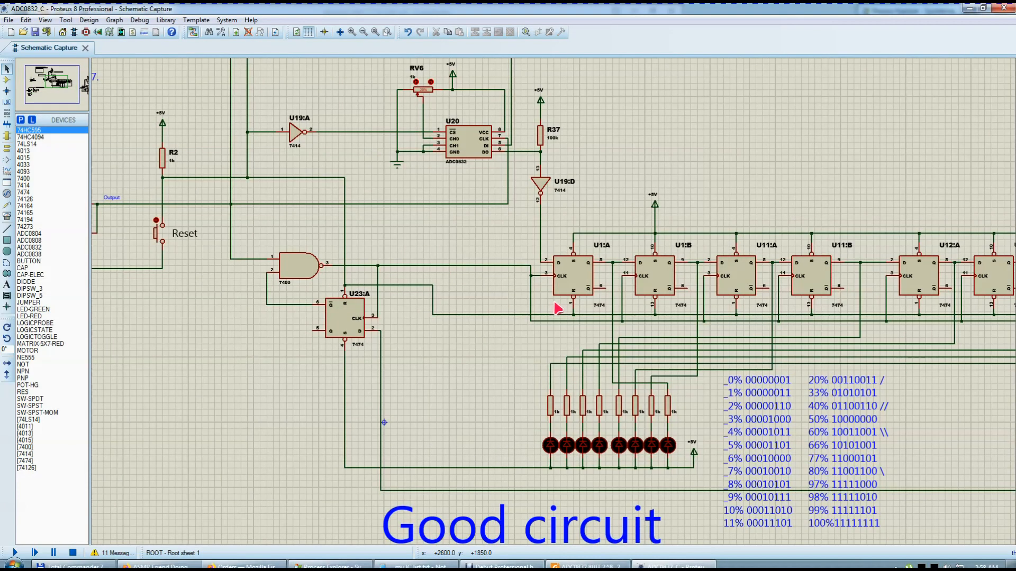
scroll(556, 301, "down", 2)
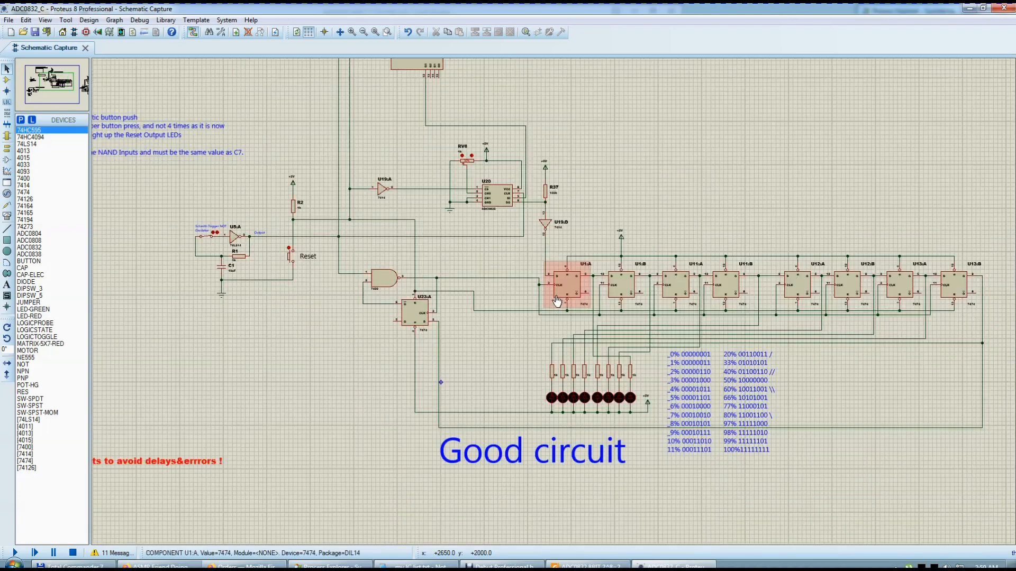
scroll(553, 299, "up", 2)
scroll(545, 328, "down", 1)
scroll(545, 328, "up", 1)
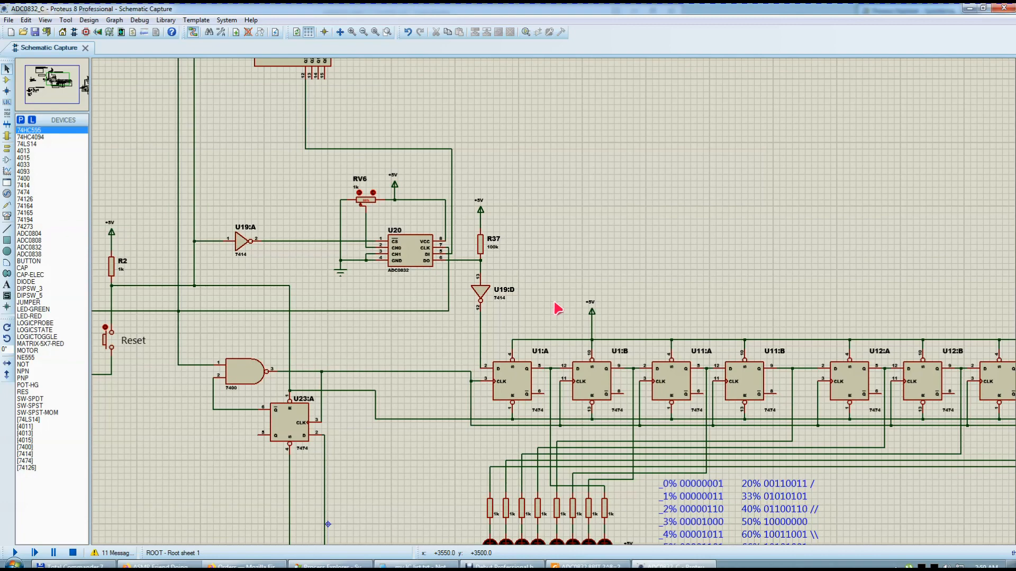
scroll(554, 304, "down", 1)
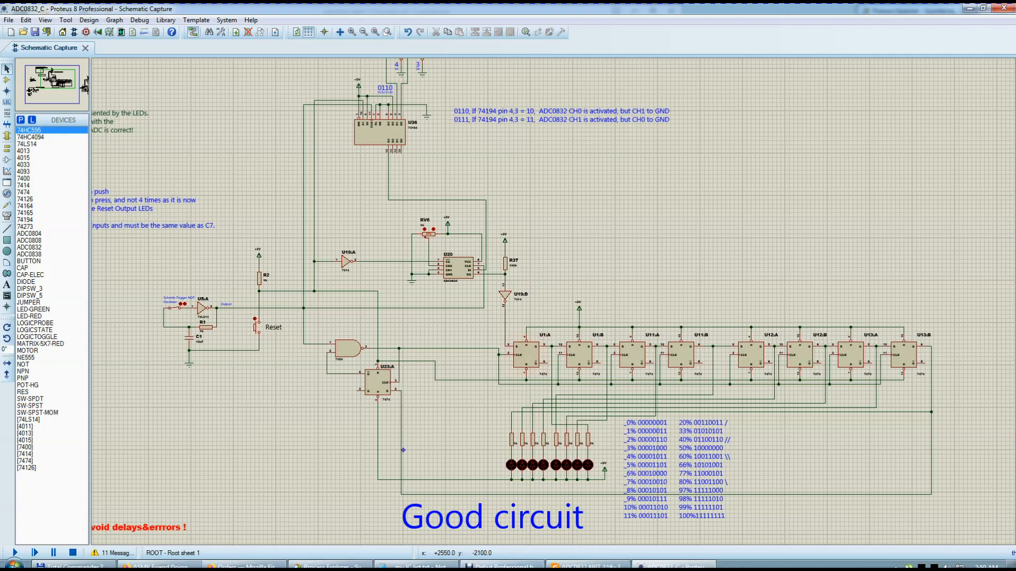
Open the "ADC0832_D with arduino" project from Total Commander in Proteus
left_click(100, 565)
left_click(404, 241)
double_click(439, 240)
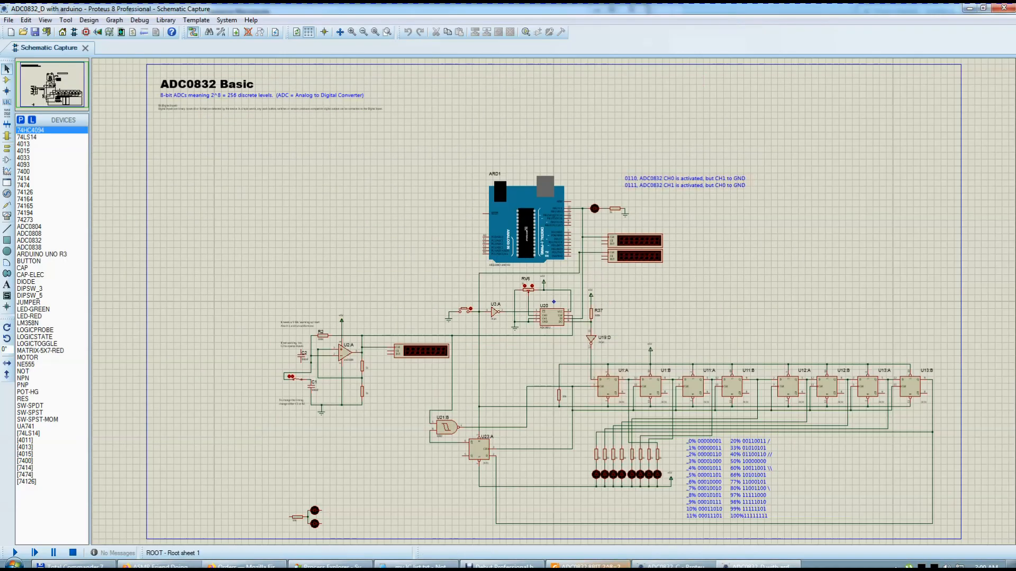
left_click(680, 565)
left_click(756, 565)
Select the whole LM358N oscillator circuit around U2:A to point it out, and clear the selection
scroll(546, 312, "down", 4)
scroll(551, 307, "up", 6)
scroll(554, 306, "down", 3)
scroll(554, 304, "up", 2)
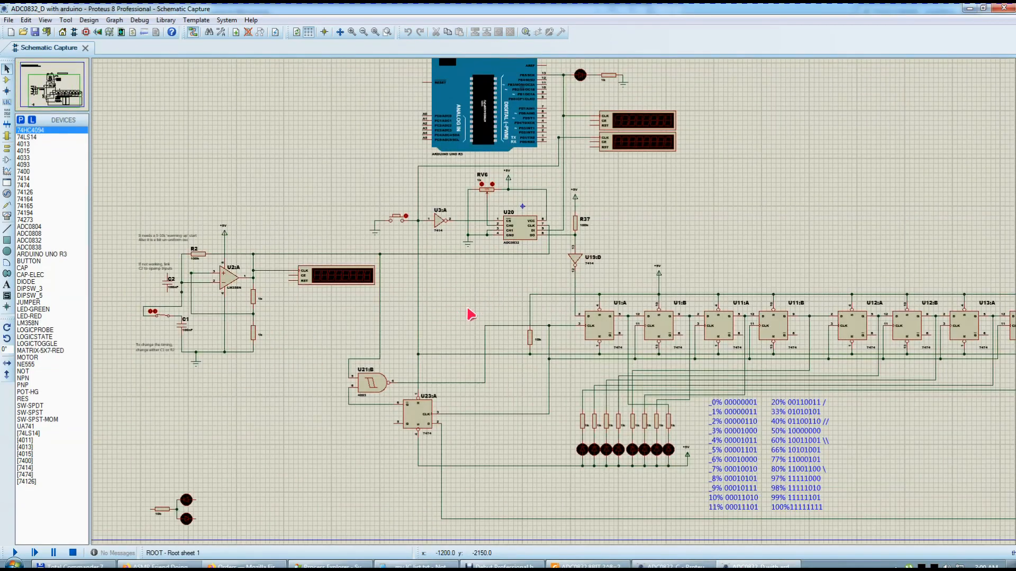
scroll(262, 310, "up", 3)
left_click_drag(618, 87, 249, 462)
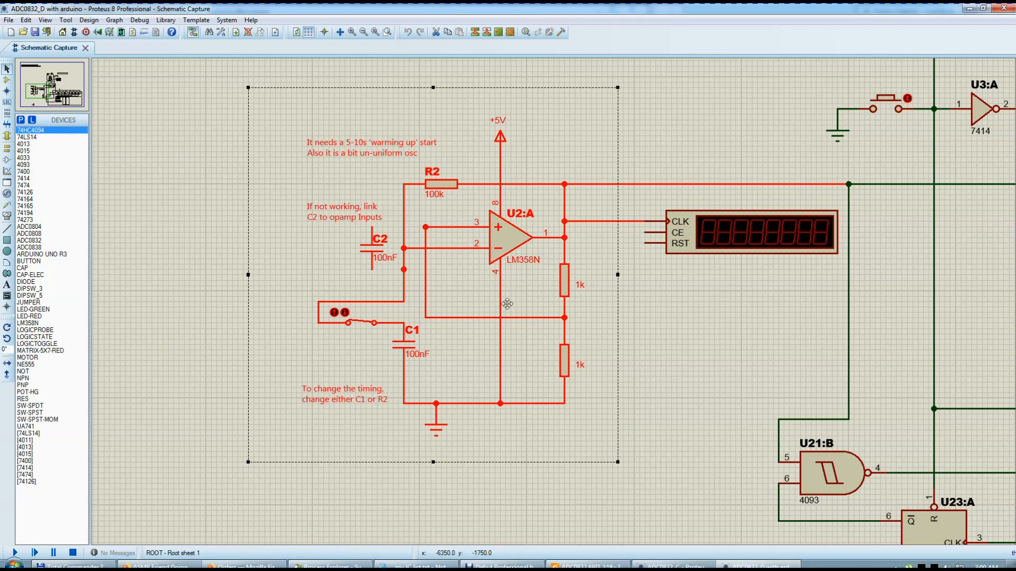
scroll(575, 288, "up", 1)
scroll(517, 261, "down", 2)
scroll(529, 275, "up", 2)
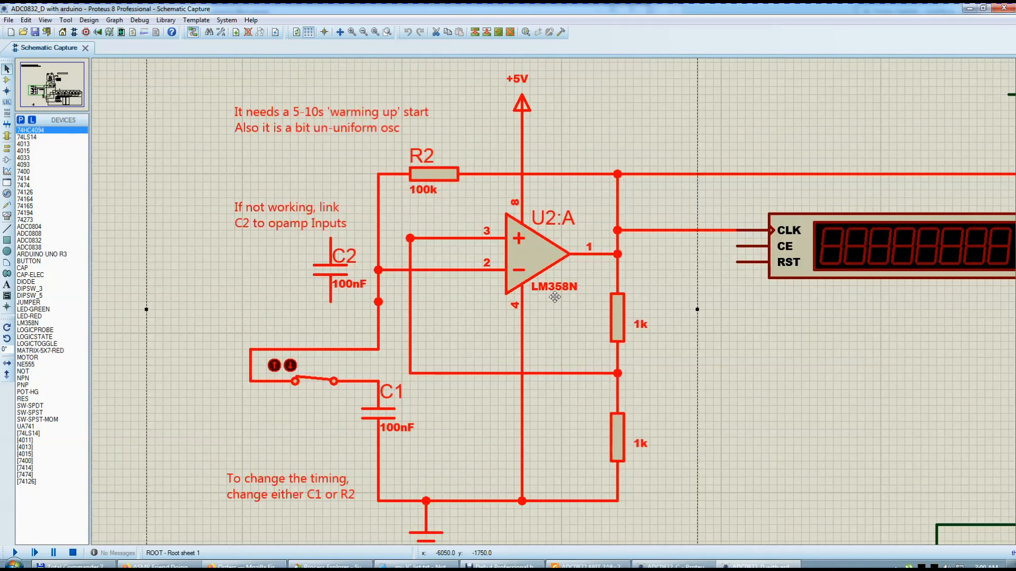
scroll(556, 297, "down", 1)
left_click(654, 324)
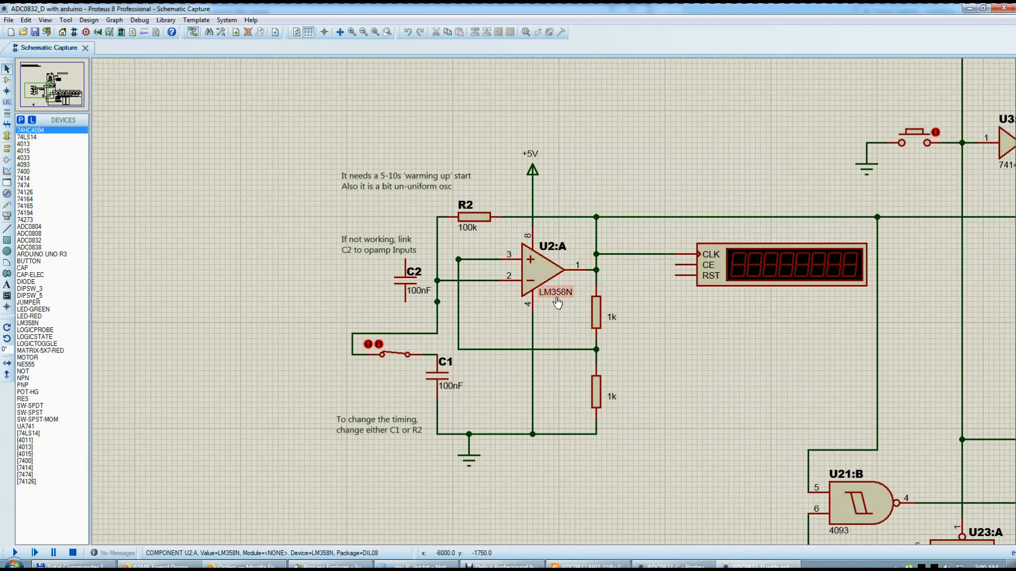
Select the LM358N op-amp U2:A in the oscillator circuit
scroll(539, 277, "down", 3)
scroll(357, 289, "up", 1)
scroll(357, 289, "up", 2)
left_click(518, 289)
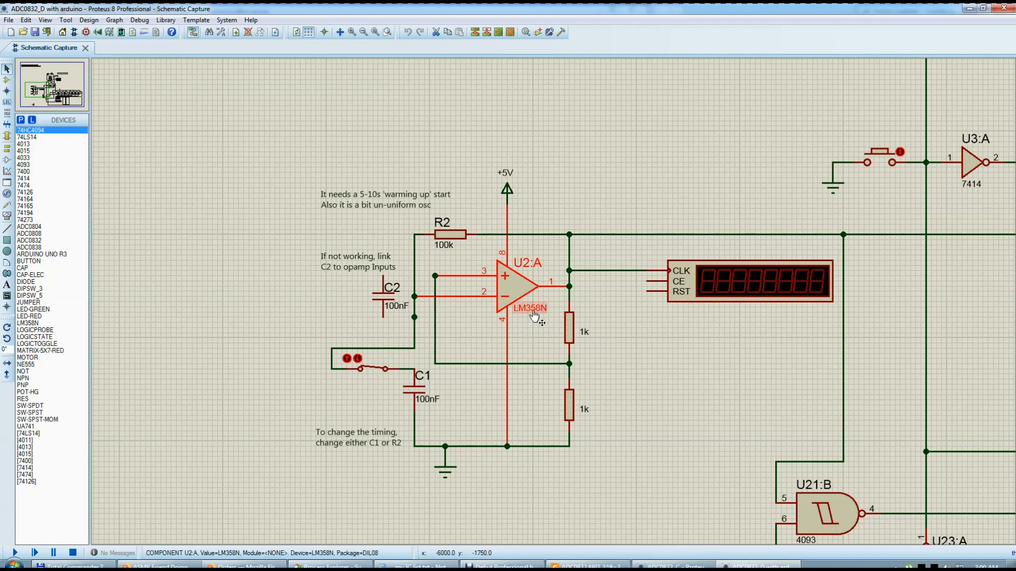
Return to the ADC0832_C schematic, select inverter U5:A, and extend the selection over the Schmitt-Trigger NOT oscillator area
scroll(547, 316, "down", 2)
scroll(560, 311, "up", 1)
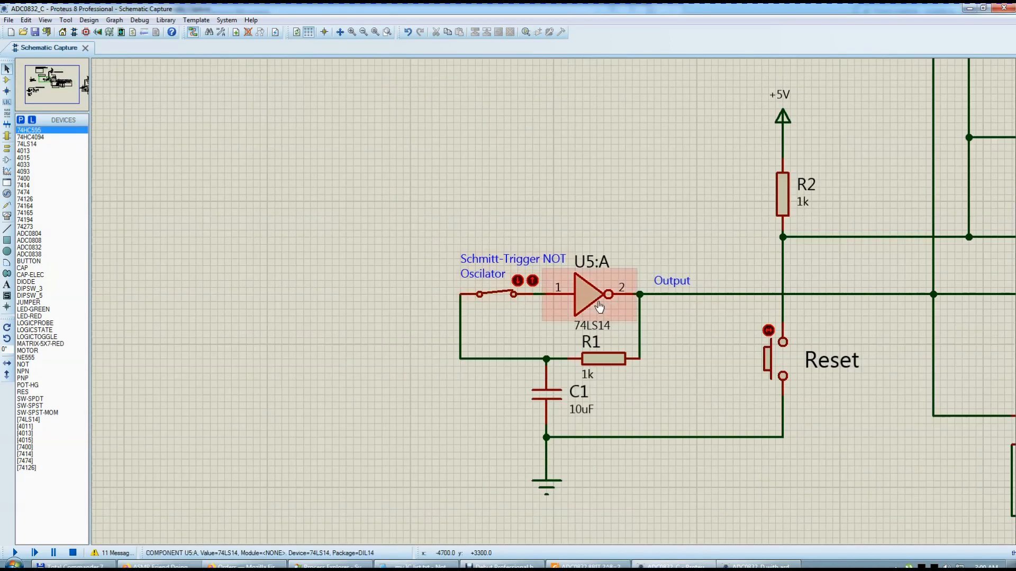
left_click(585, 305)
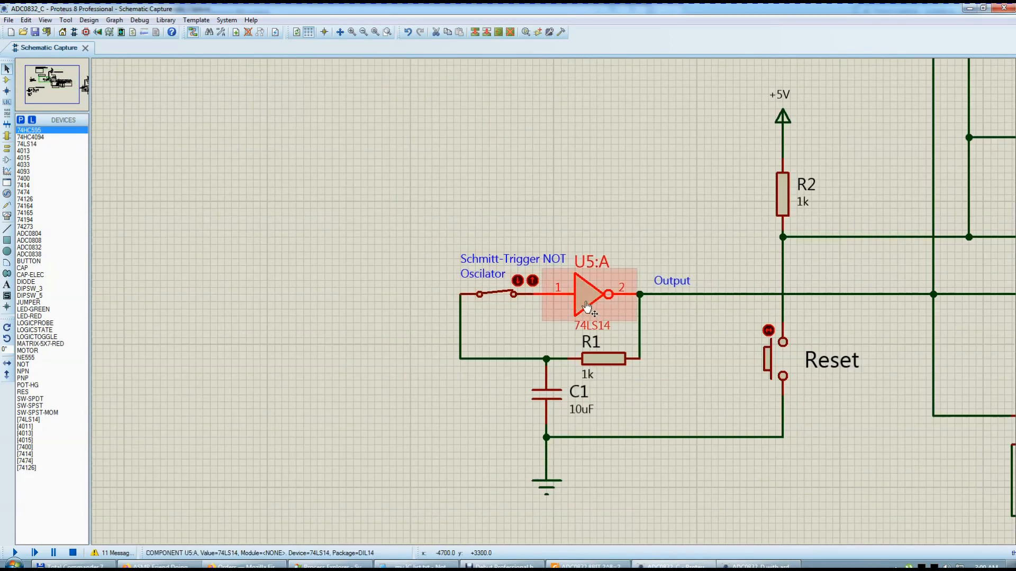
left_click_drag(689, 216, 389, 409)
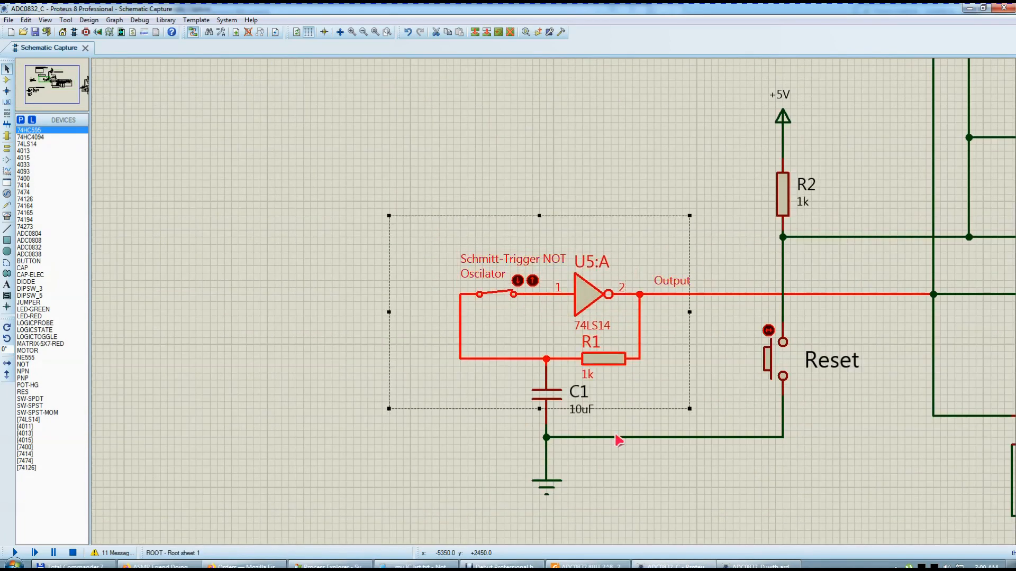
Clear the selection in ADC0832_C, switch to the ADC0832_D project, and examine its LM358N oscillator and overall circuit layout
scroll(566, 304, "down", 2)
scroll(734, 332, "up", 1)
left_click(403, 274)
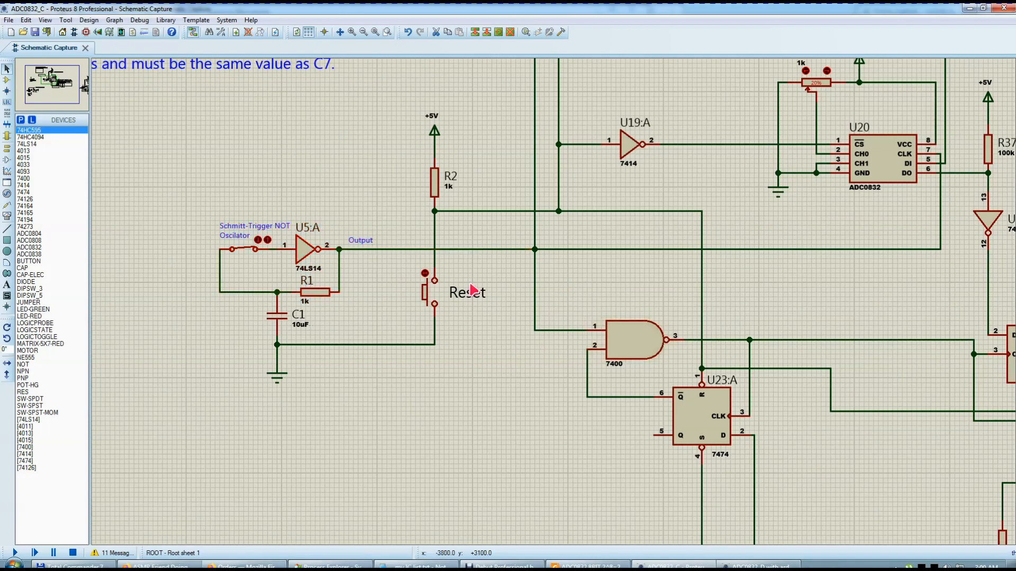
key("alt+Tab")
scroll(528, 337, "up", 2)
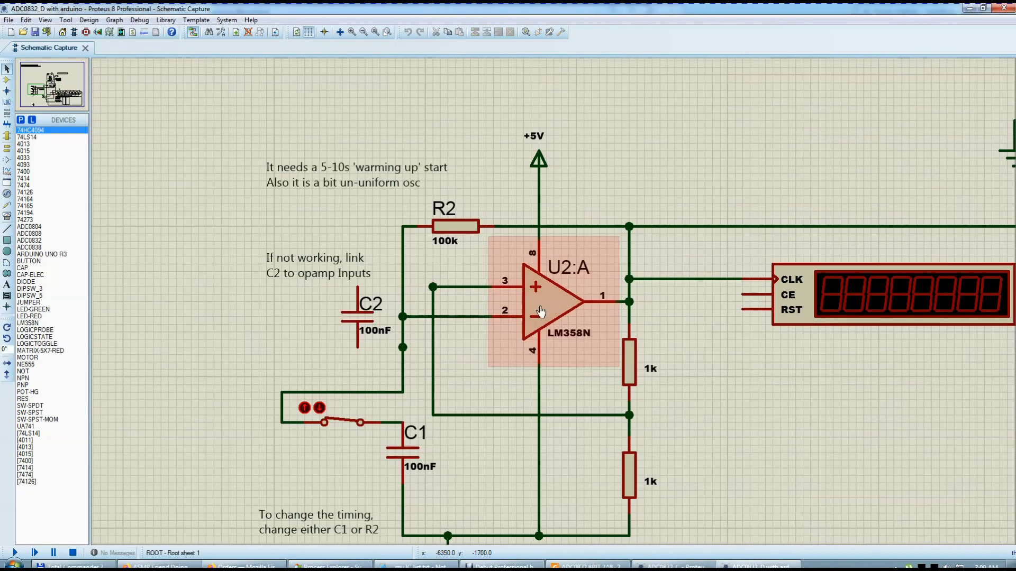
scroll(576, 340, "down", 2)
scroll(553, 299, "up", 1)
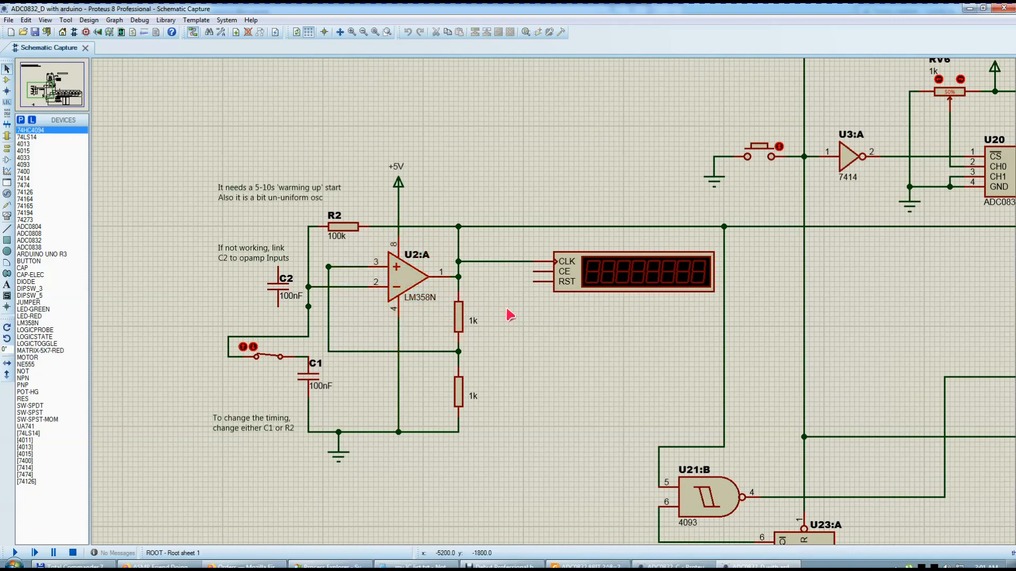
scroll(521, 311, "down", 2)
scroll(567, 311, "up", 2)
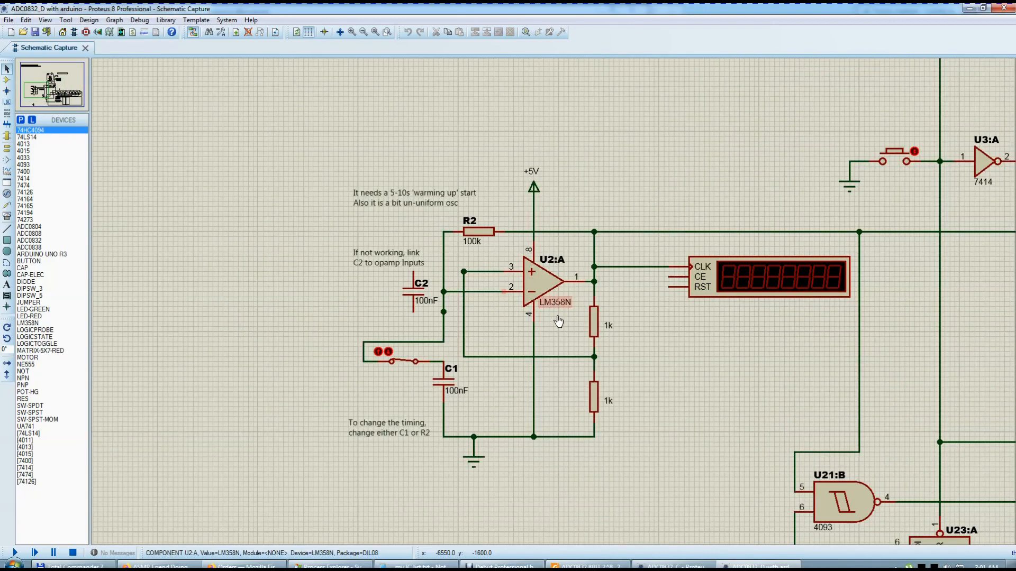
scroll(578, 328, "down", 2)
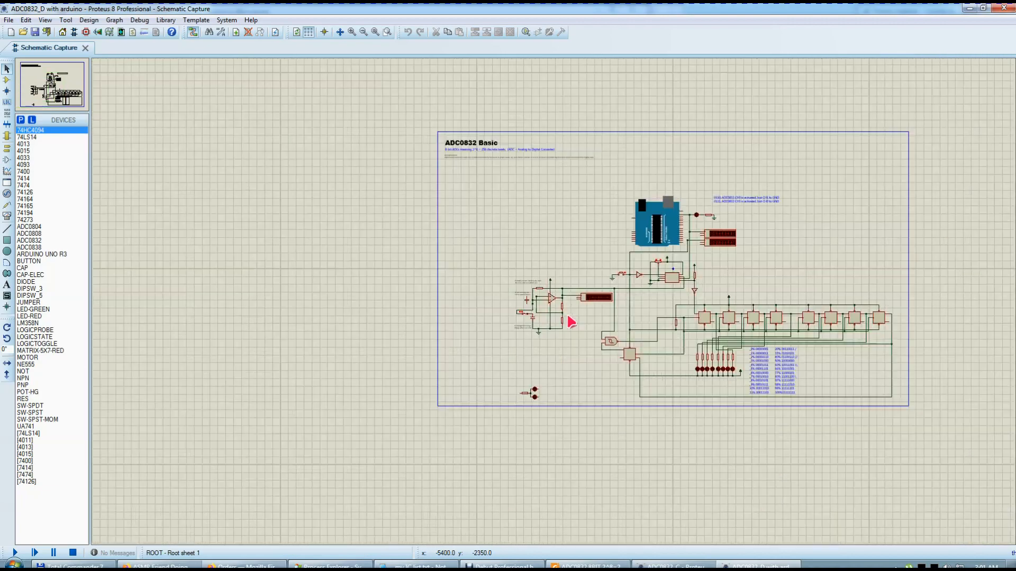
scroll(553, 308, "up", 1)
scroll(554, 304, "down", 2)
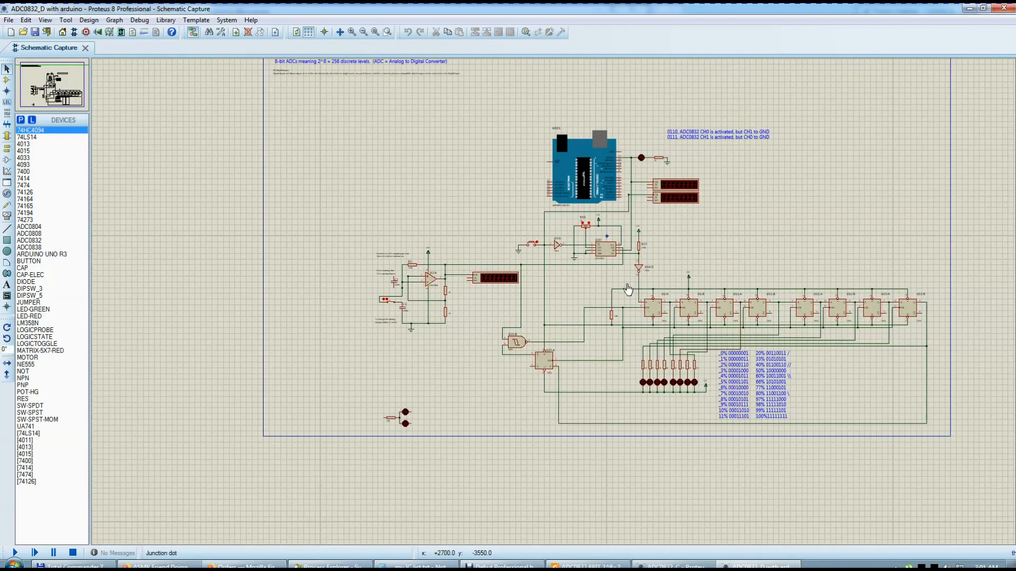
scroll(554, 304, "up", 1)
Return to the ADC0832_C schematic and select the 74194 shift-register circuit U36 with its R31 and R69 switches
key("alt+Tab")
scroll(558, 300, "down", 1)
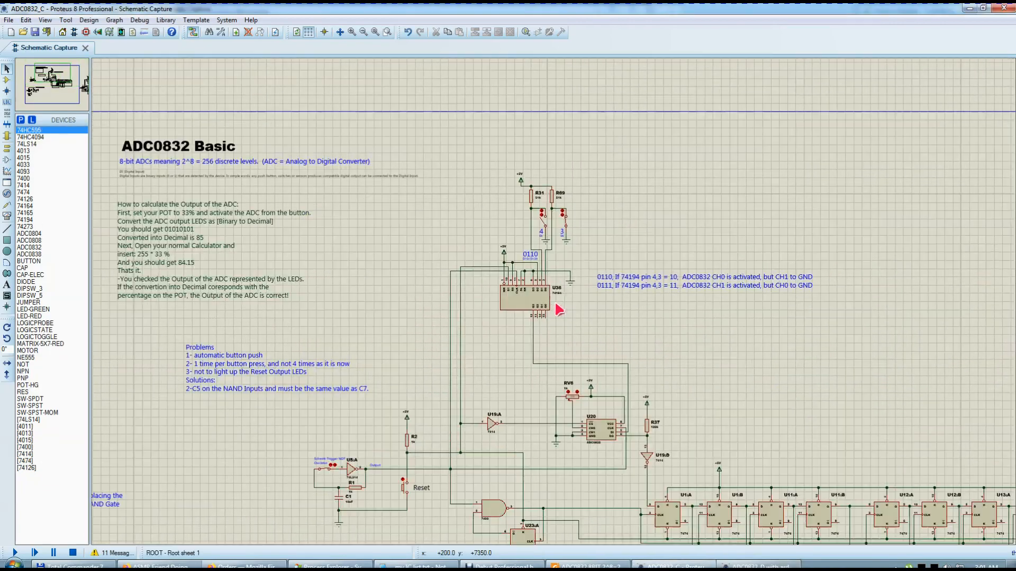
scroll(620, 335, "up", 2)
left_click_drag(512, 164, 433, 100)
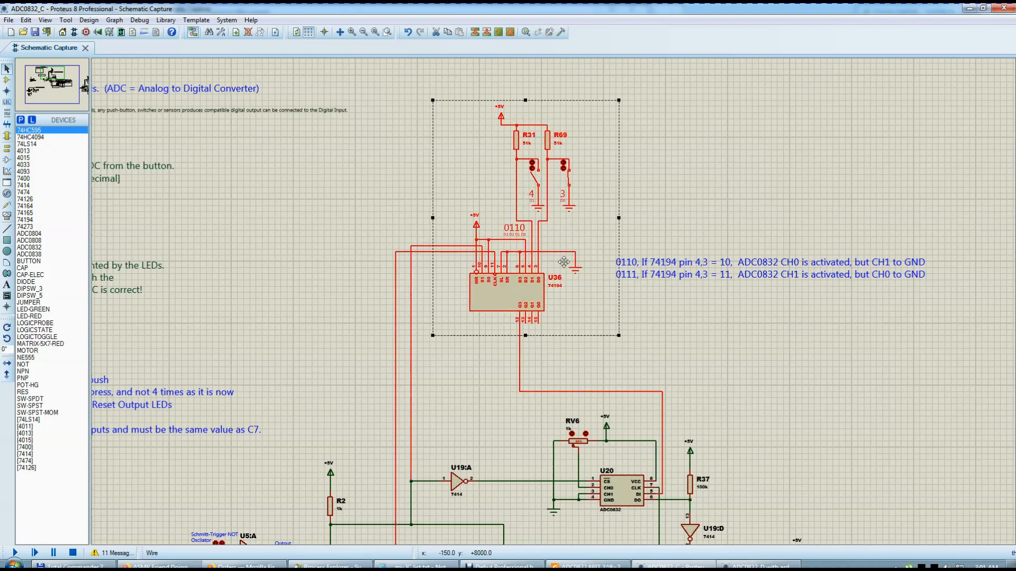
In the ADC0832_D project, open the Arduino Uno's properties, choose arduino_test.ino.standard.hex as its program file, and cancel the edit
key("alt+Tab")
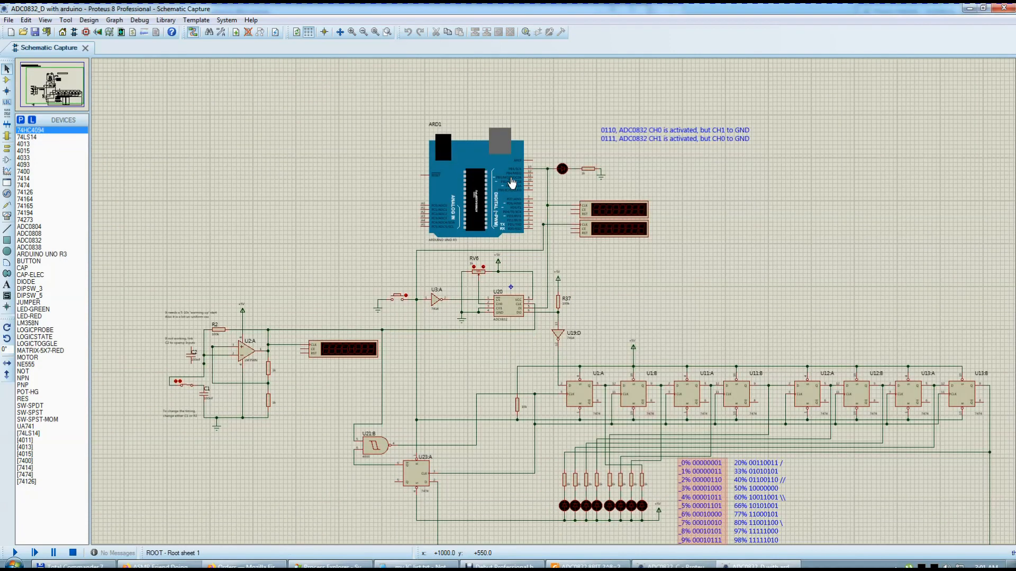
scroll(544, 325, "up", 1)
left_click(455, 254)
double_click(455, 254)
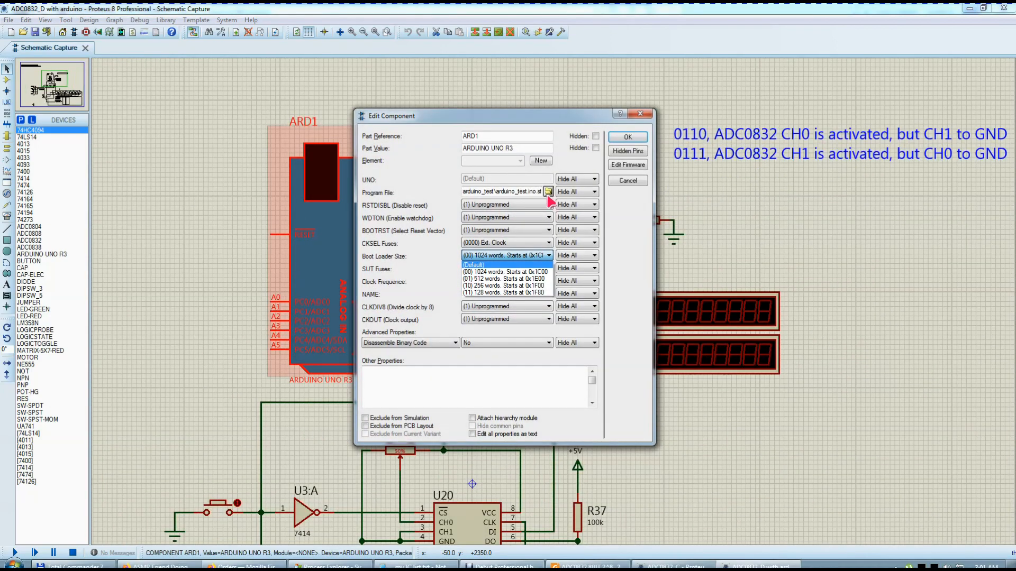
left_click(551, 197)
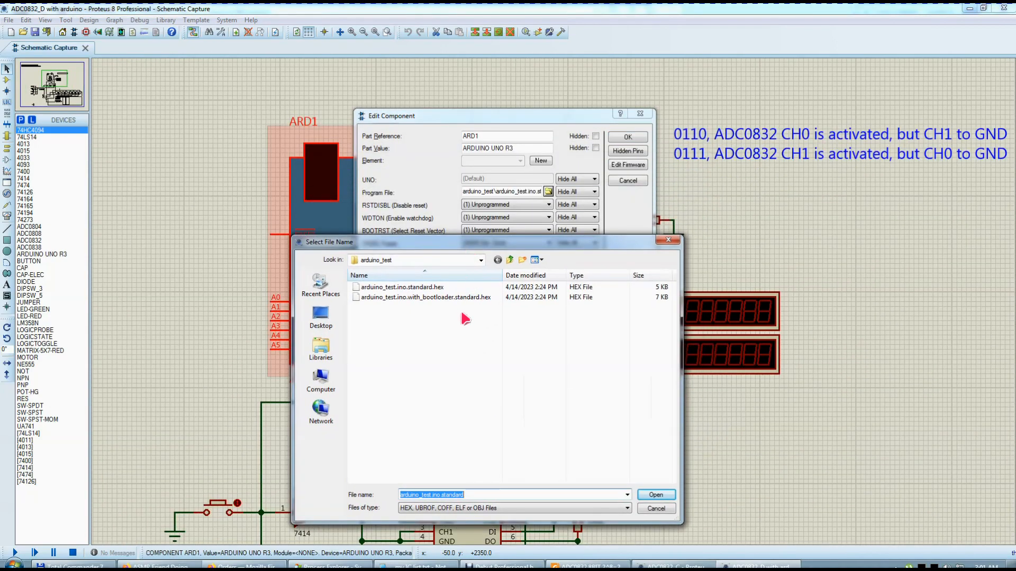
left_click(417, 290)
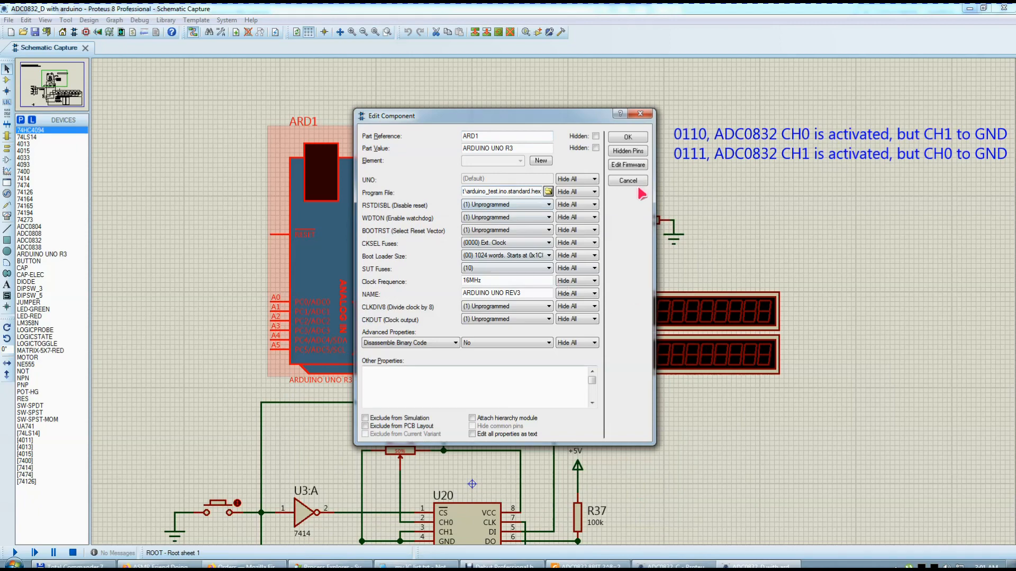
left_click(633, 180)
Switch to Total Commander and open the sketch in the arduino_test folder in the Arduino IDE
left_click(75, 566)
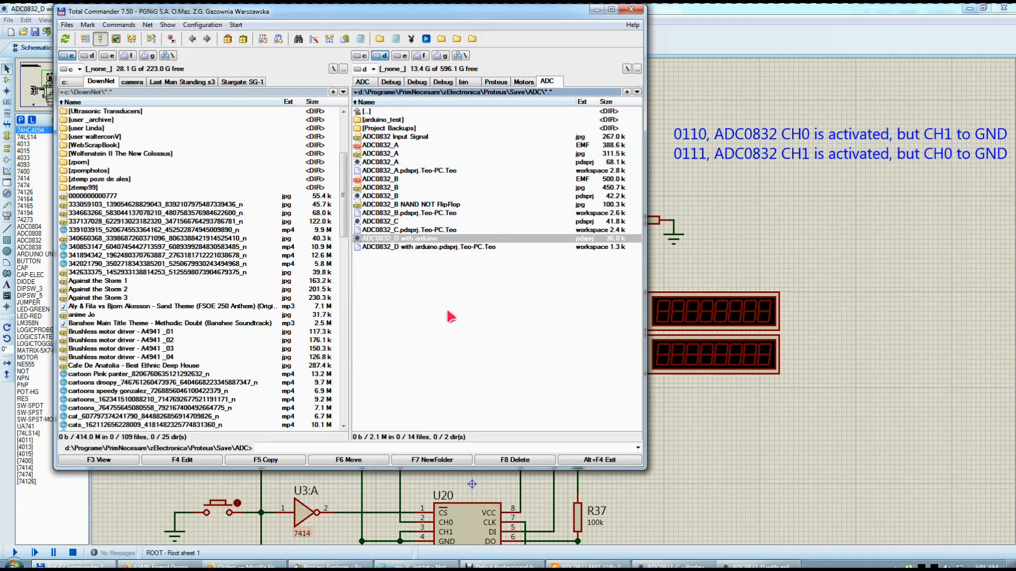
double_click(380, 122)
double_click(399, 121)
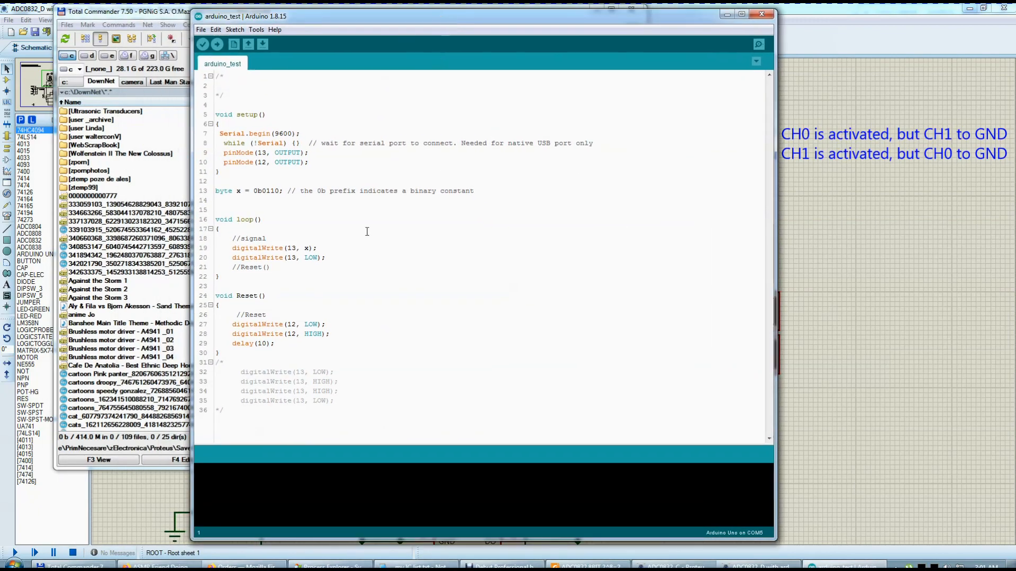
Highlight the two pinMode output lines for pins 13 and 12 and the setup() declaration in the sketch
left_click_drag(311, 162, 216, 152)
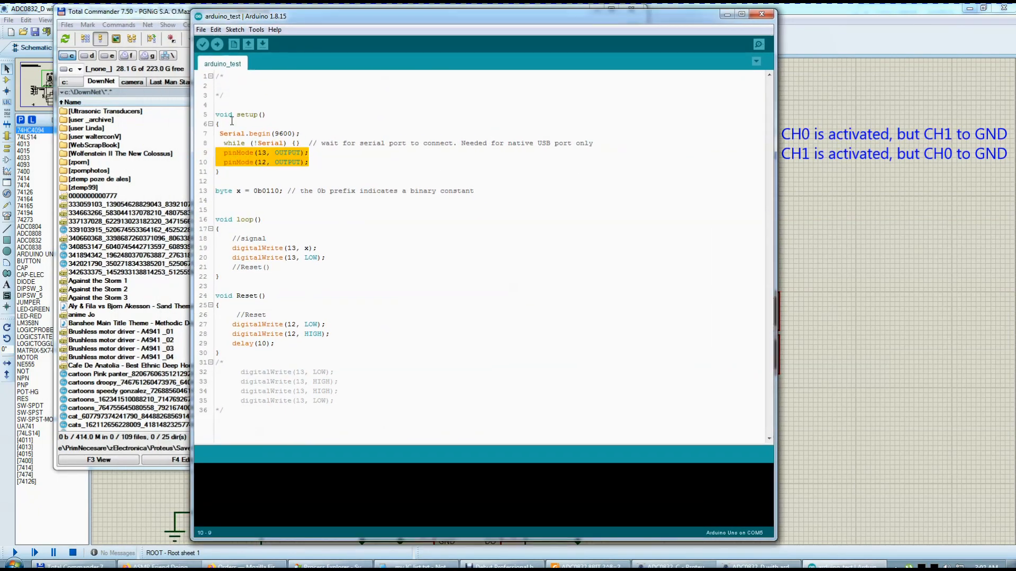
left_click_drag(217, 114, 273, 114)
left_click_drag(317, 163, 215, 152)
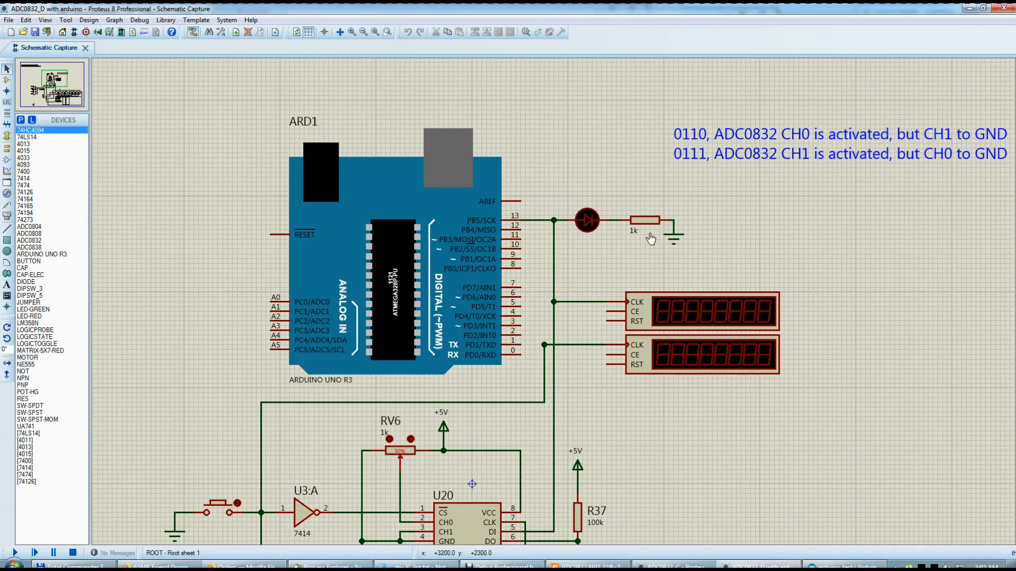
Return to the ADC0832_D schematic in Proteus and examine the Arduino's pins 13 and 12 and their surrounding wiring
scroll(556, 307, "up", 3)
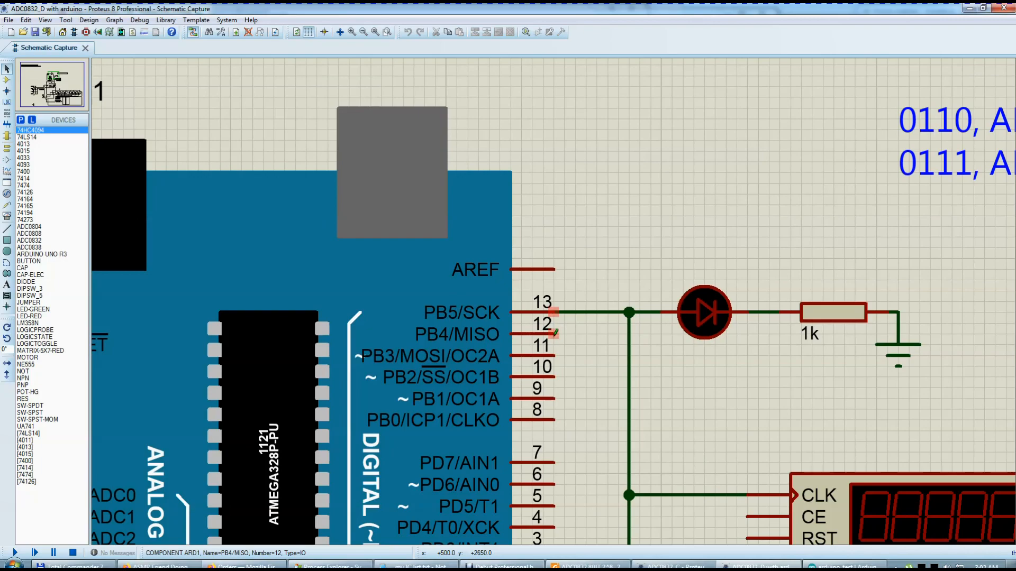
scroll(555, 331, "down", 3)
scroll(558, 316, "down", 2)
scroll(548, 291, "up", 5)
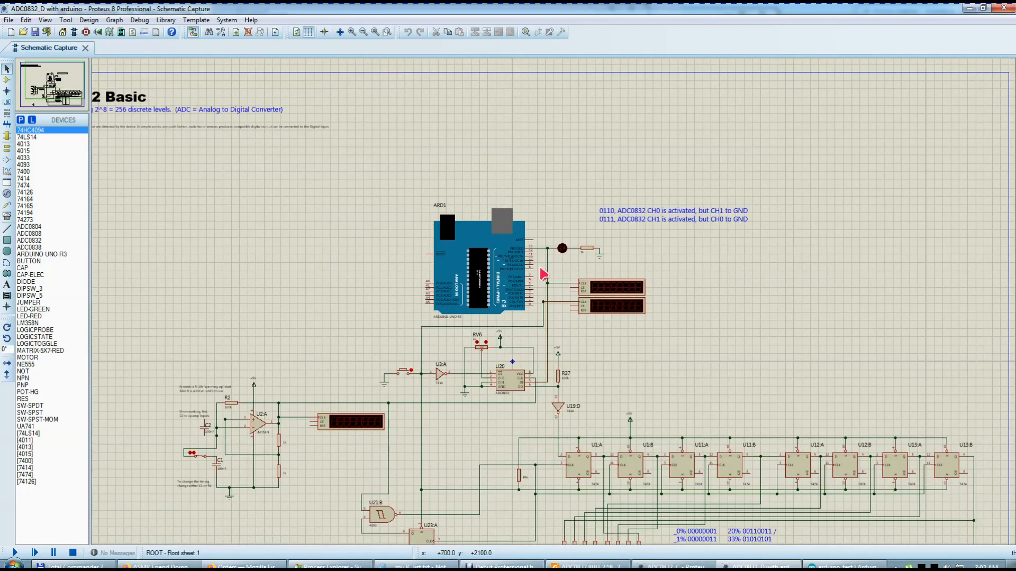
scroll(529, 345, "down", 2)
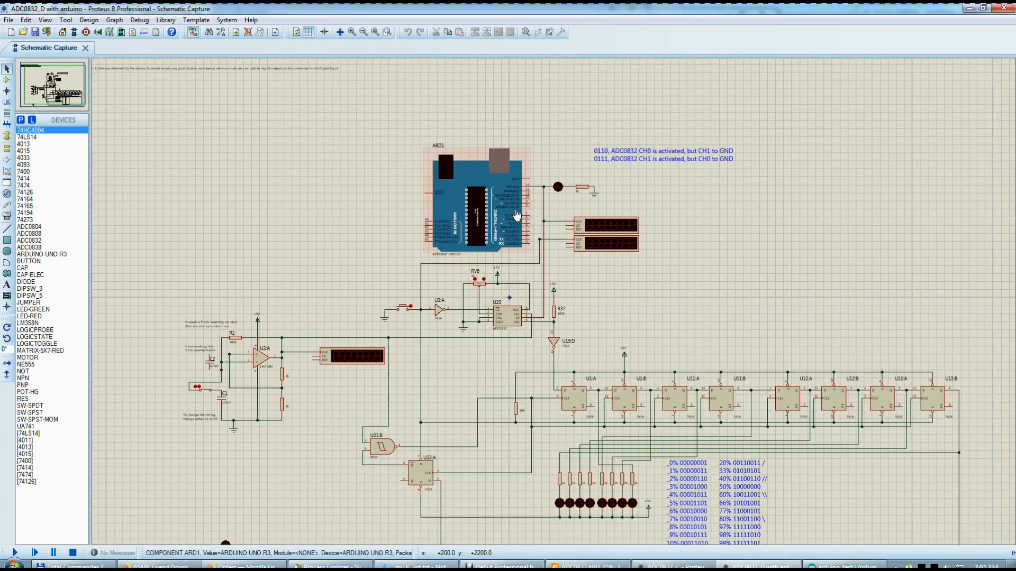
Select the ADC0832 chip U20, the Arduino board ARD1, and U20 again to point out the linked components
left_click(511, 320)
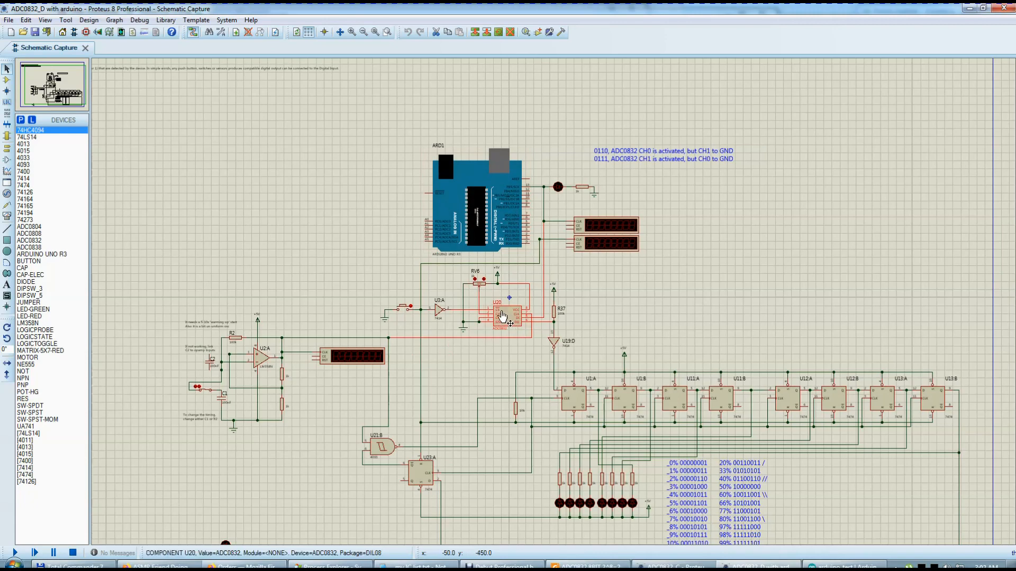
left_click(516, 234)
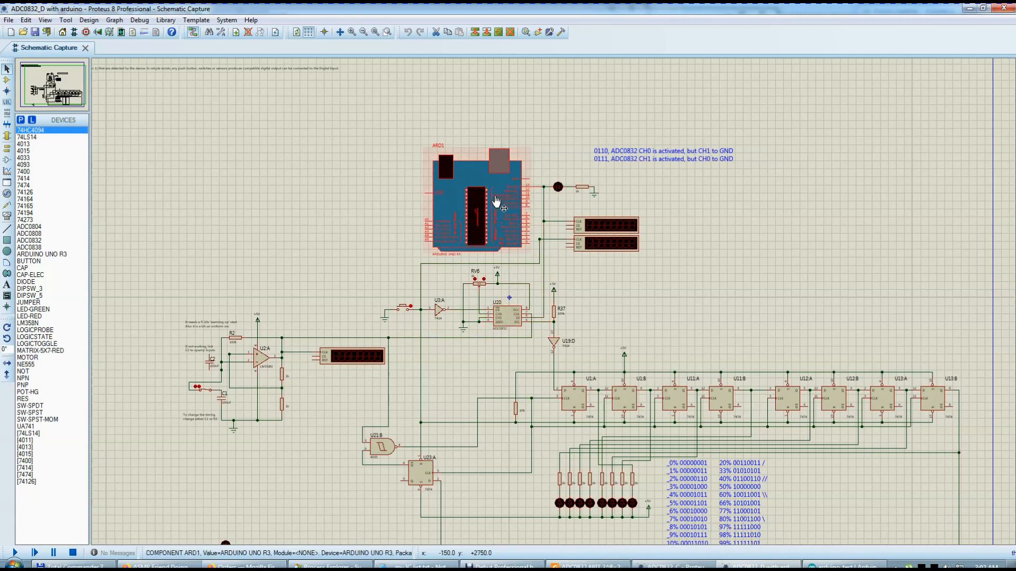
scroll(520, 235, "up", 1)
left_click(497, 464)
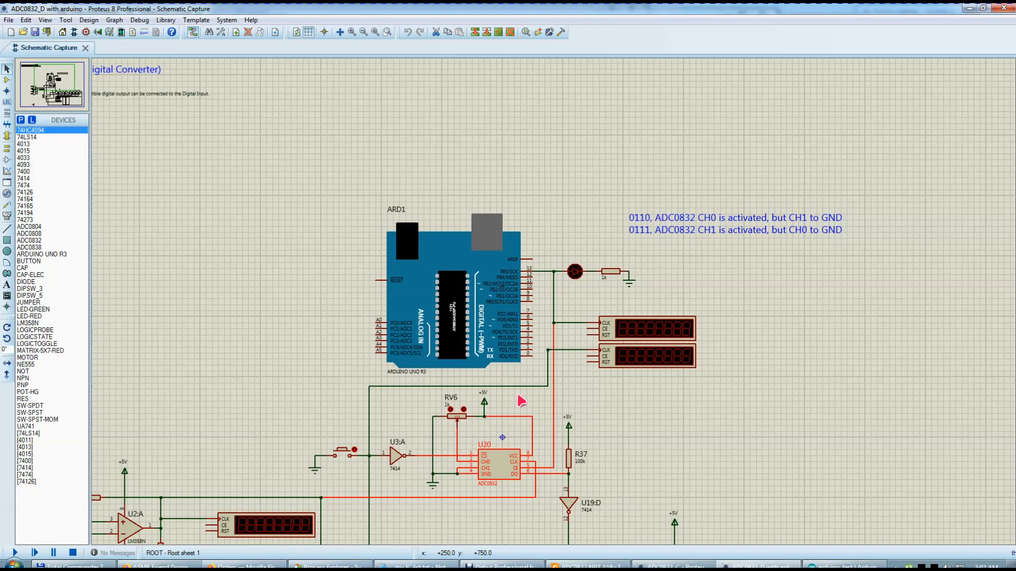
Trace the wire from the Arduino's pin 13 to the DI input of the ADC0832 chip U20
scroll(516, 471, "up", 2)
scroll(550, 298, "down", 3)
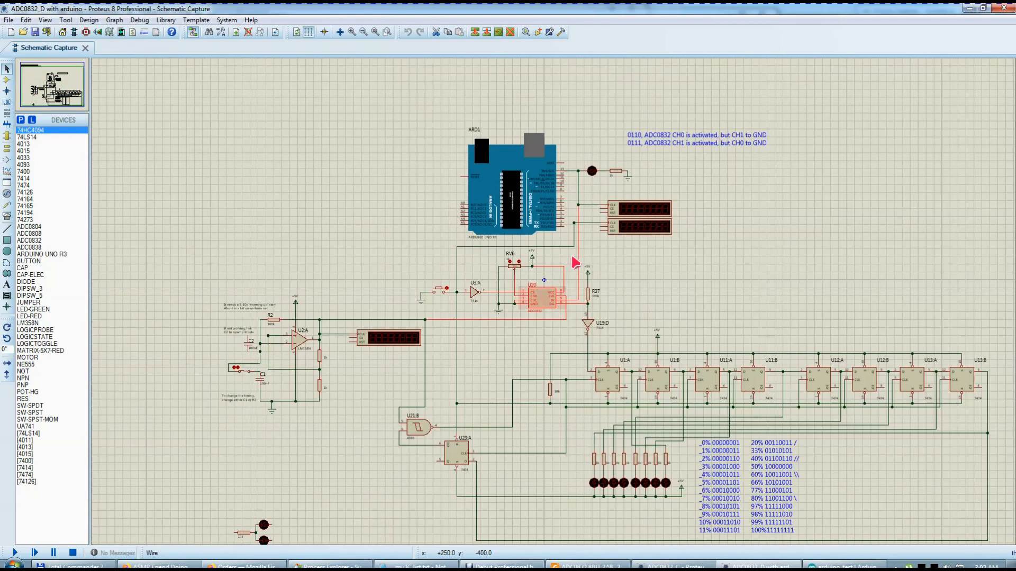
scroll(575, 262, "up", 2)
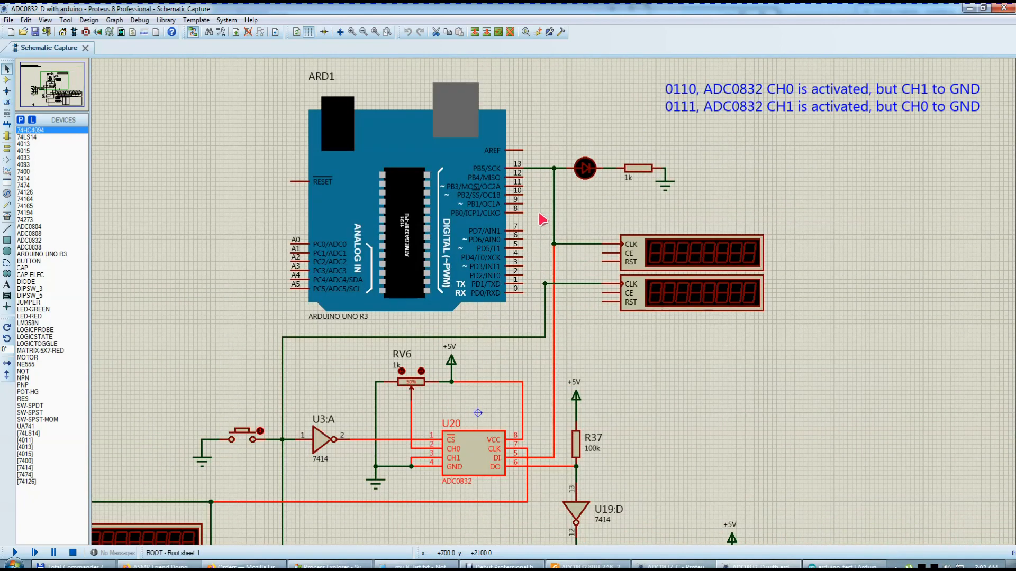
scroll(534, 270, "down", 1)
scroll(541, 255, "up", 1)
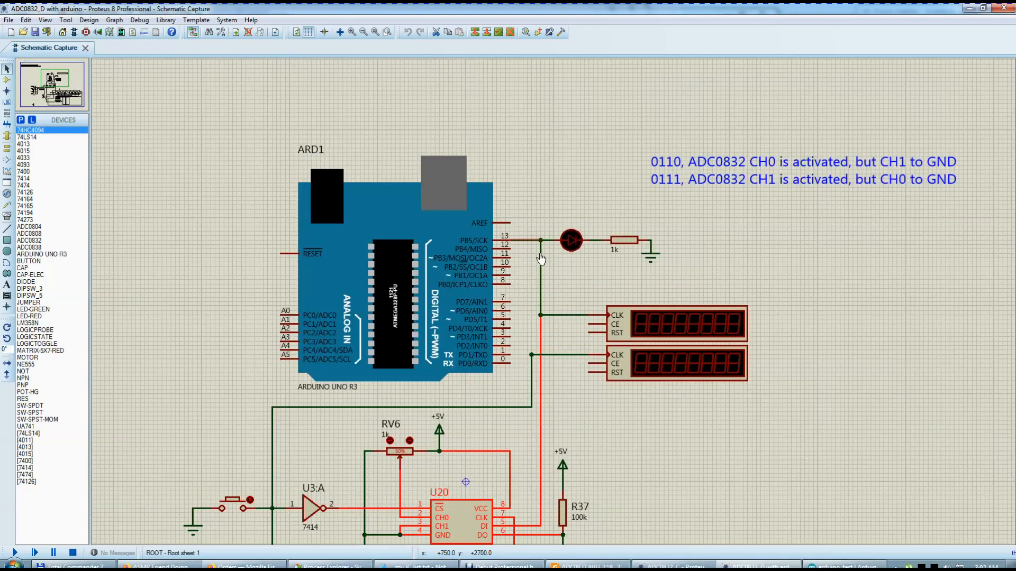
scroll(545, 254, "down", 1)
scroll(545, 402, "up", 2)
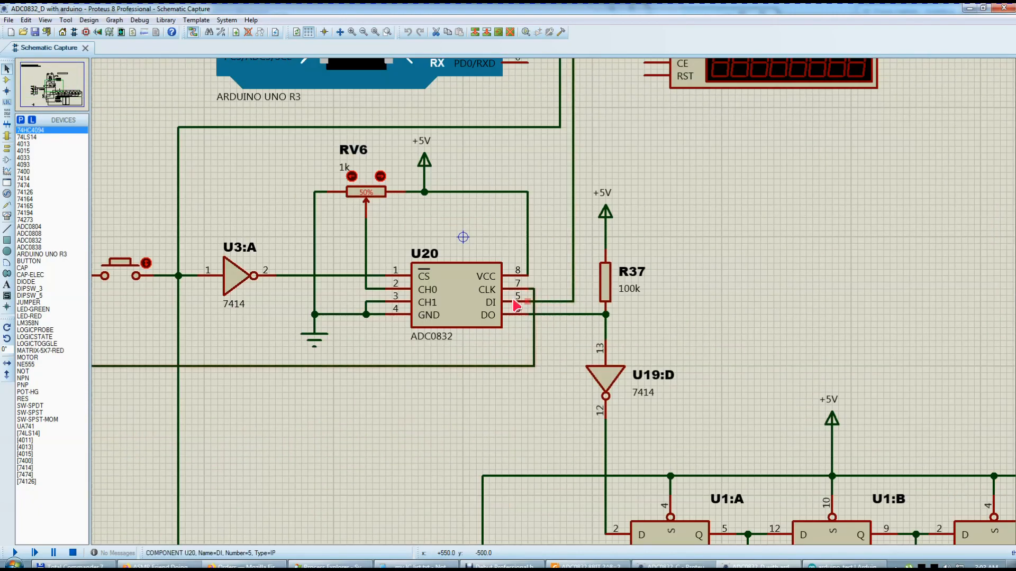
scroll(506, 316, "down", 3)
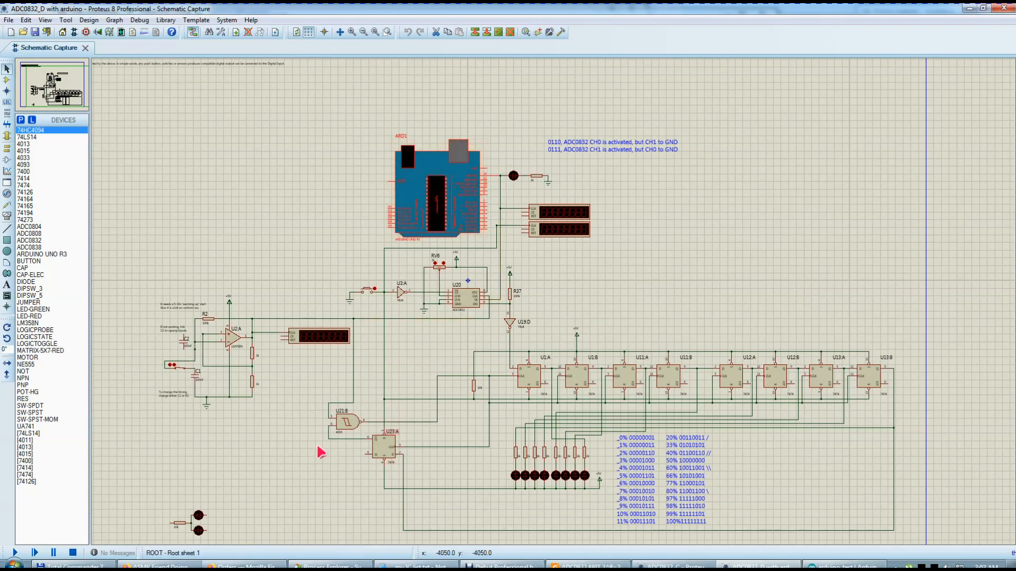
Select the NAND gate U21:B together with flip-flop U23:A and examine their connections
left_click_drag(308, 389, 424, 473)
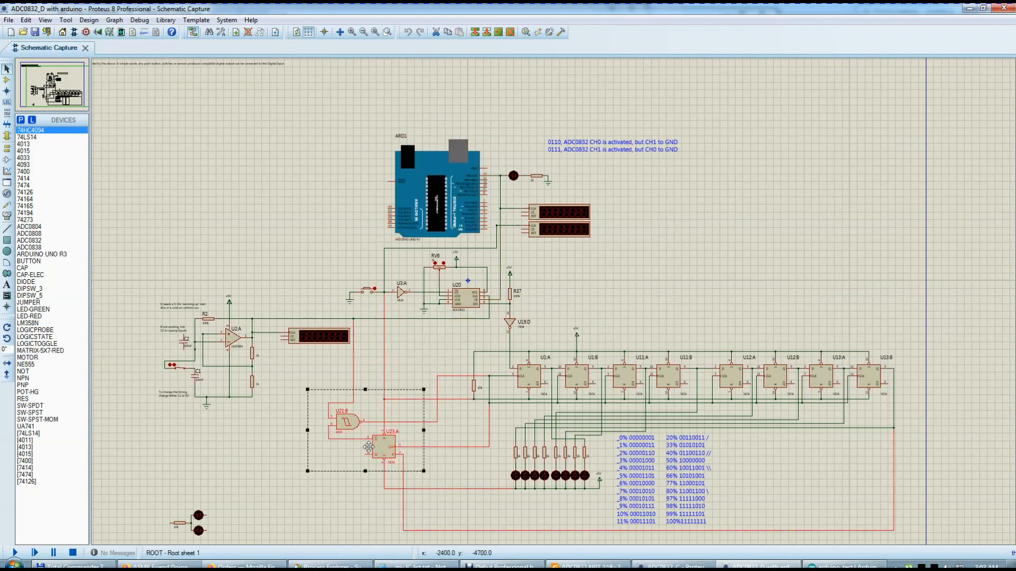
scroll(377, 468, "up", 4)
scroll(553, 307, "down", 2)
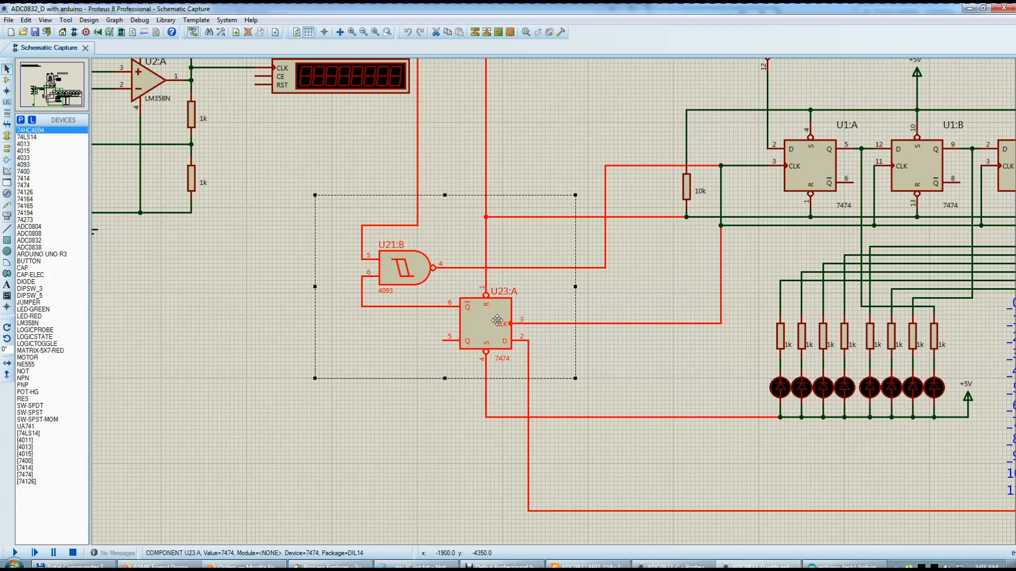
scroll(495, 320, "down", 3)
scroll(556, 298, "up", 3)
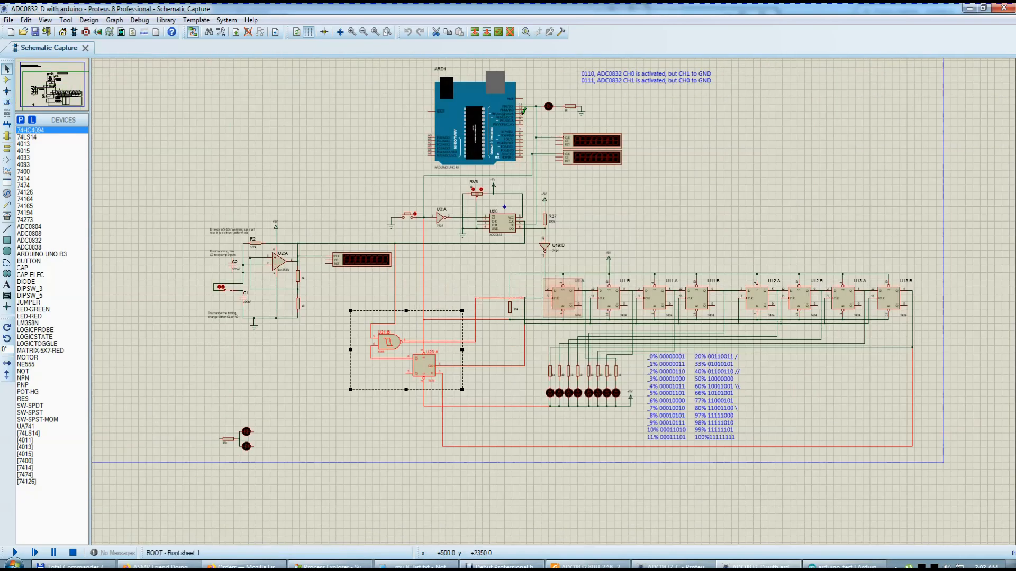
Inspect the Arduino's pin 12, and in the arduino_test sketch highlight the pinMode lines for pin 12 and pin 13 individually
scroll(556, 298, "up", 2)
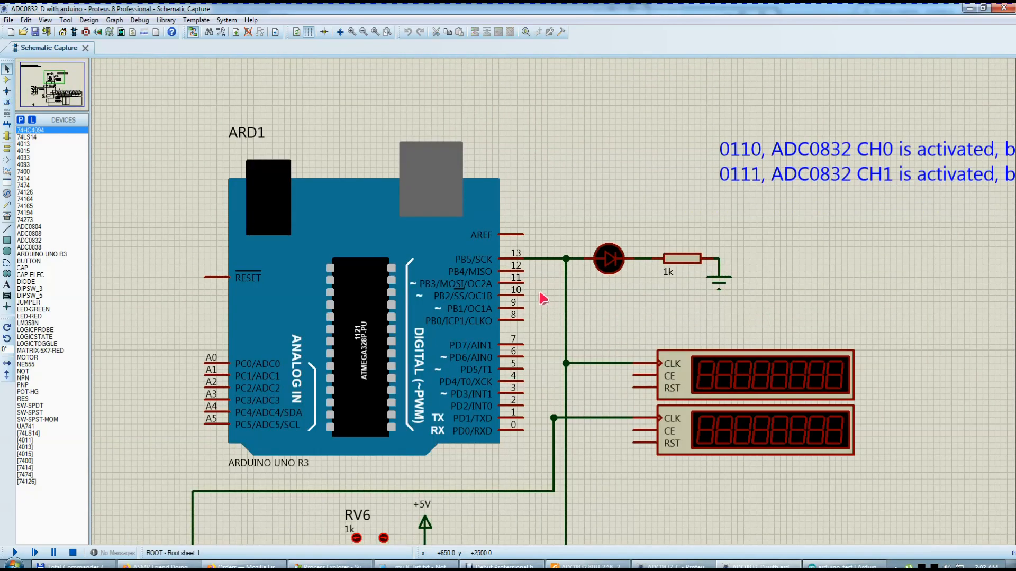
scroll(542, 298, "up", 2)
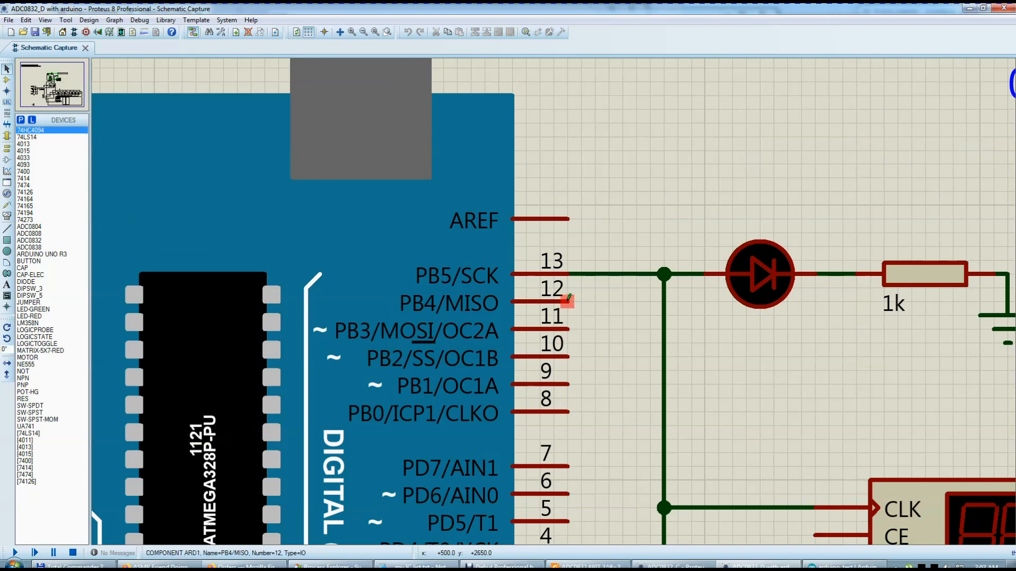
left_click(814, 536)
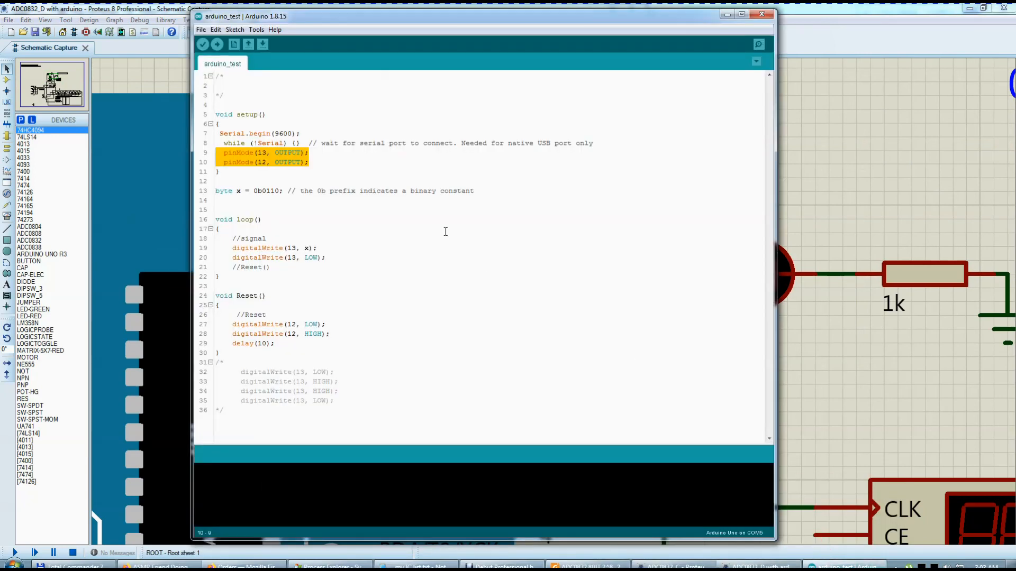
left_click_drag(318, 163, 217, 162)
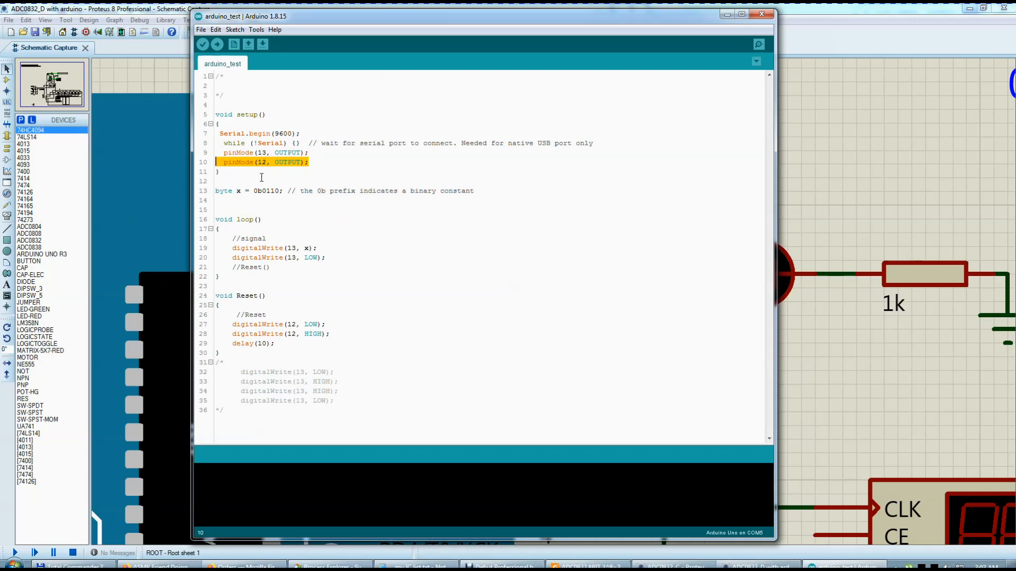
left_click_drag(317, 153, 214, 153)
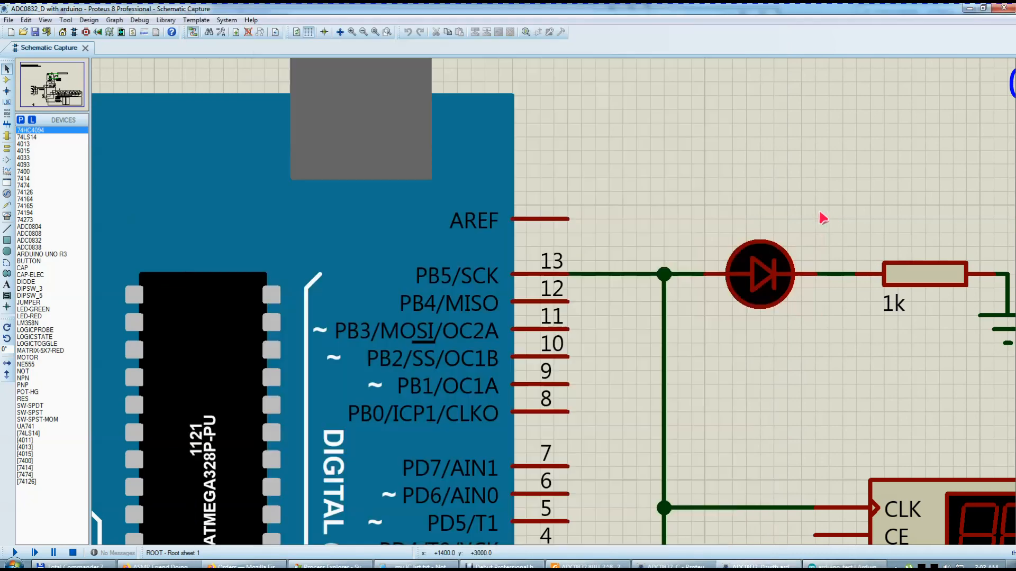
Check the wire at the Arduino's pin 13, and in the arduino_test sketch highlight the binary value 0b0110 assigned to x
left_click(820, 219)
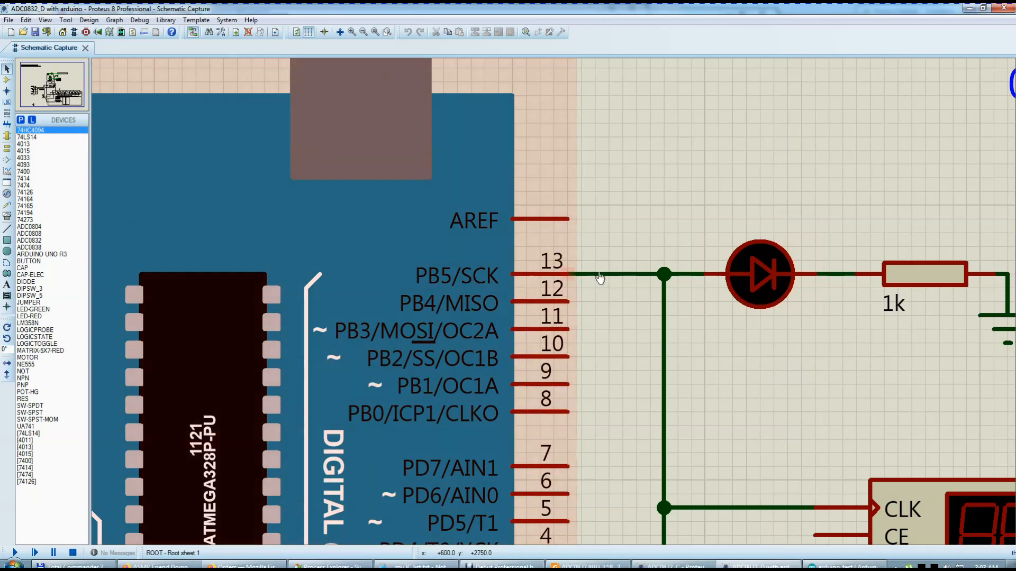
scroll(599, 278, "down", 3)
scroll(519, 204, "up", 1)
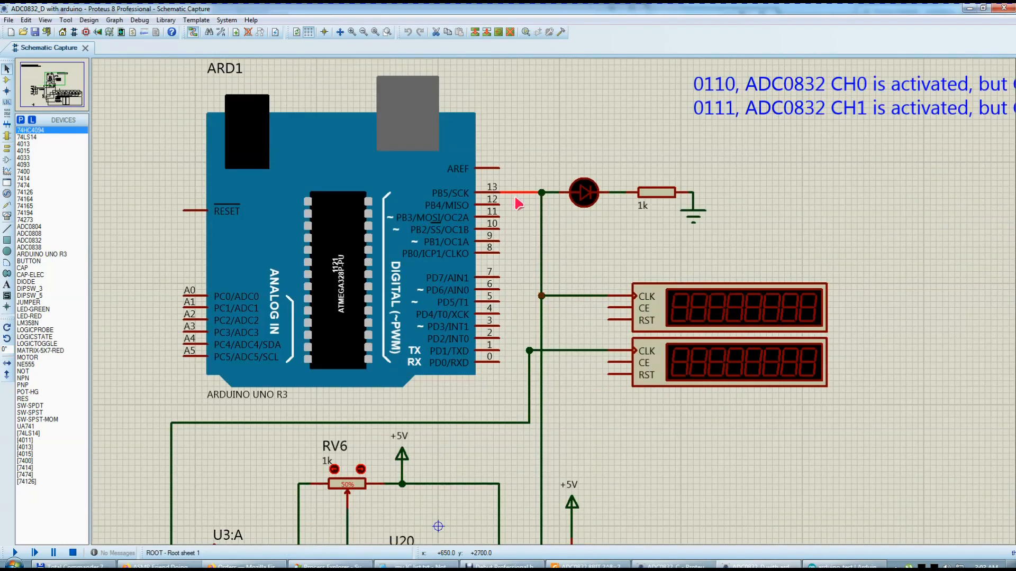
left_click(844, 565)
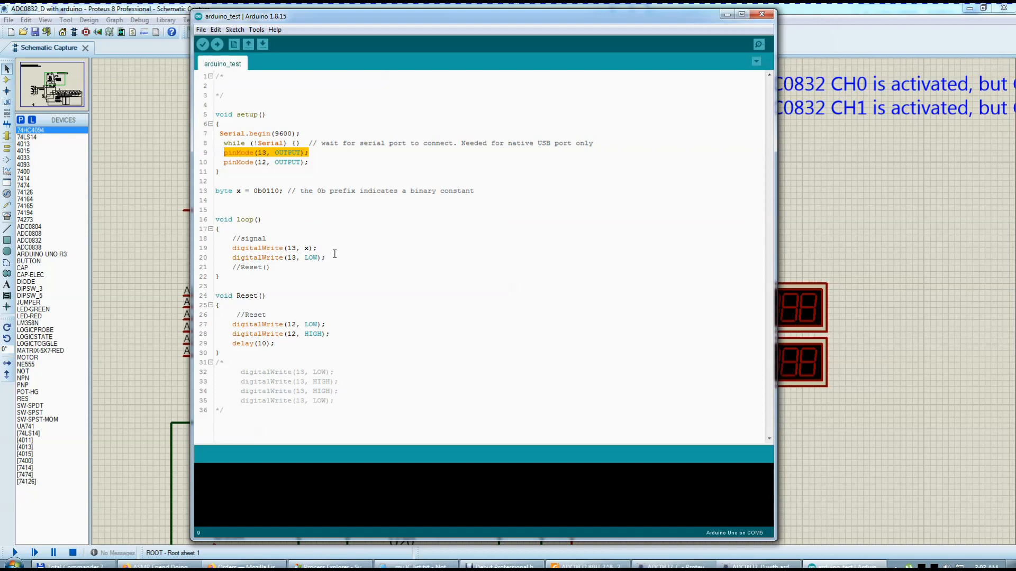
left_click_drag(257, 191, 272, 191)
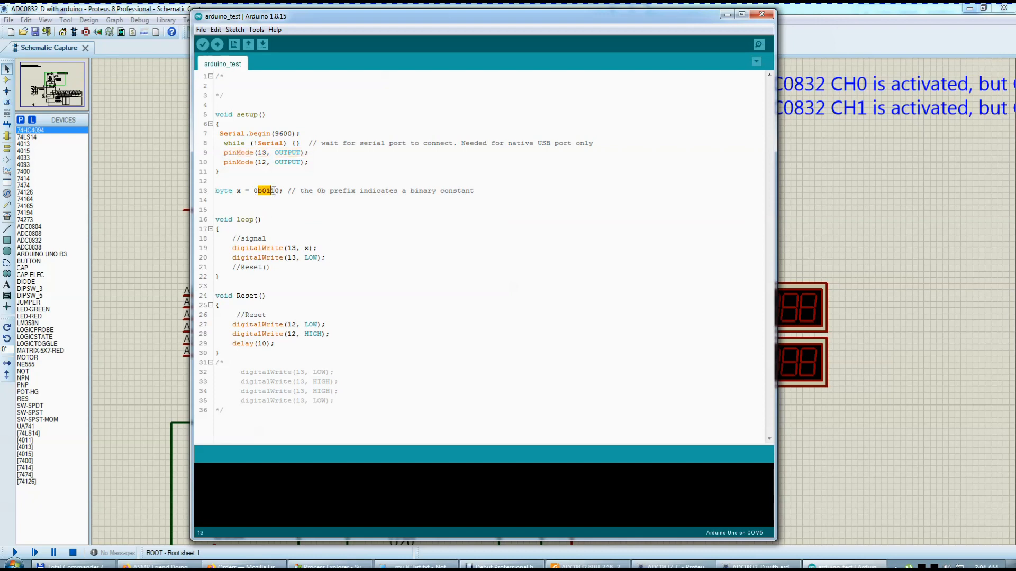
double_click(265, 192)
left_click(263, 192)
Compare the 74194 chip U36 input circuit in project ADC0832_C with the Arduino ARD1 circuit in ADC0832_D with arduino
left_click(760, 566)
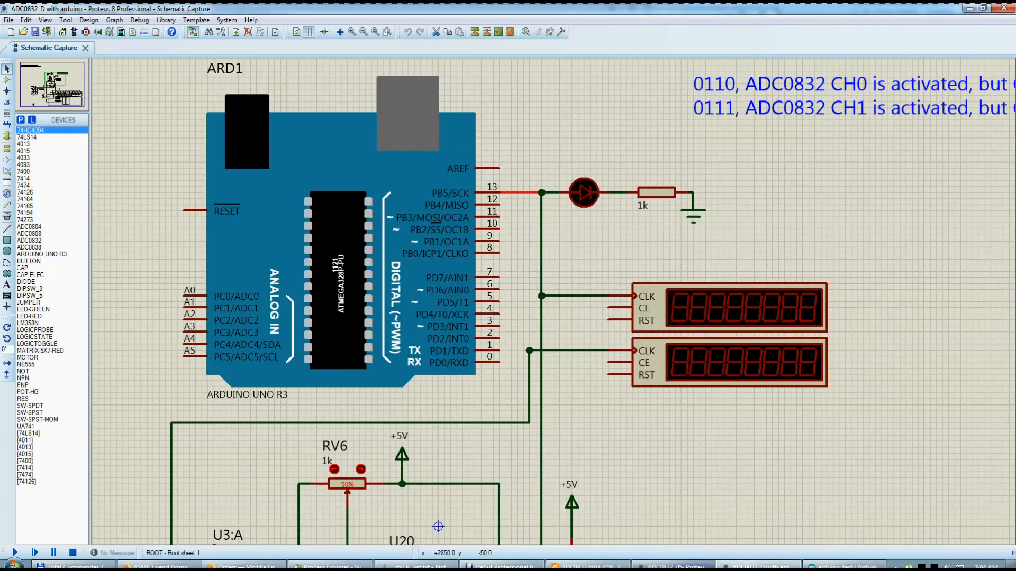
left_click(675, 566)
scroll(569, 219, "up", 2)
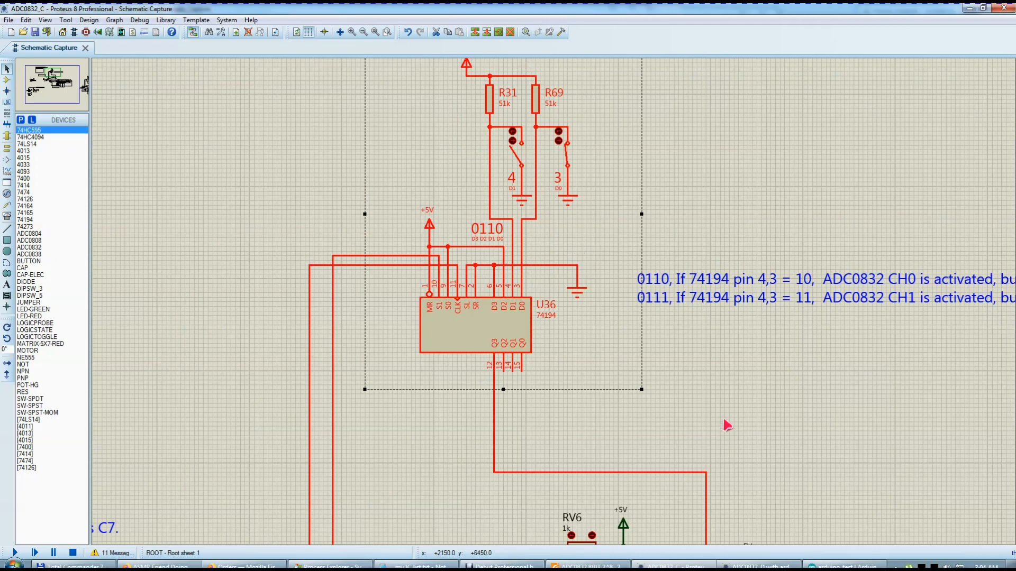
left_click(760, 566)
scroll(548, 305, "down", 1)
scroll(531, 255, "up", 1)
scroll(554, 321, "down", 1)
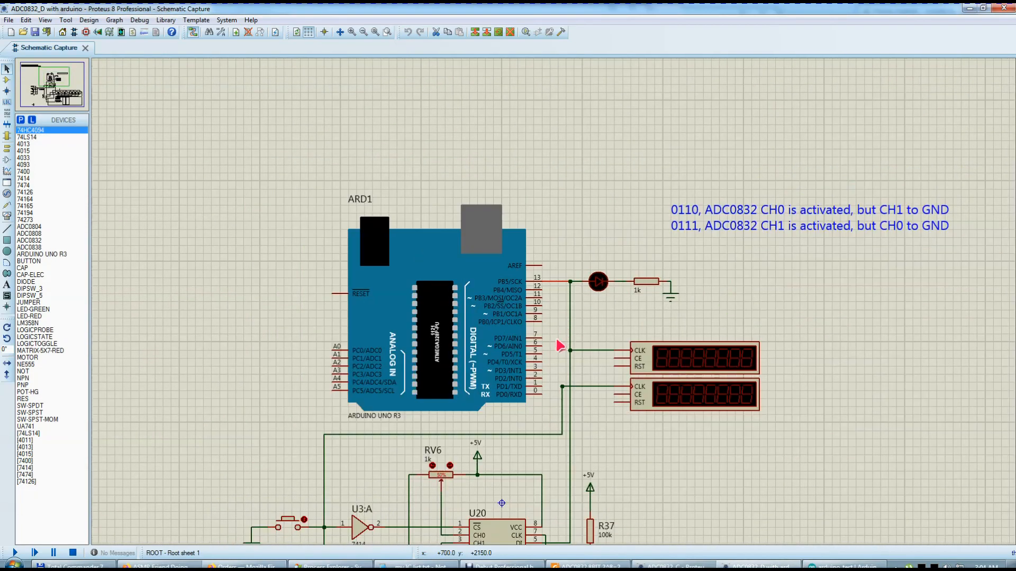
scroll(550, 296, "up", 1)
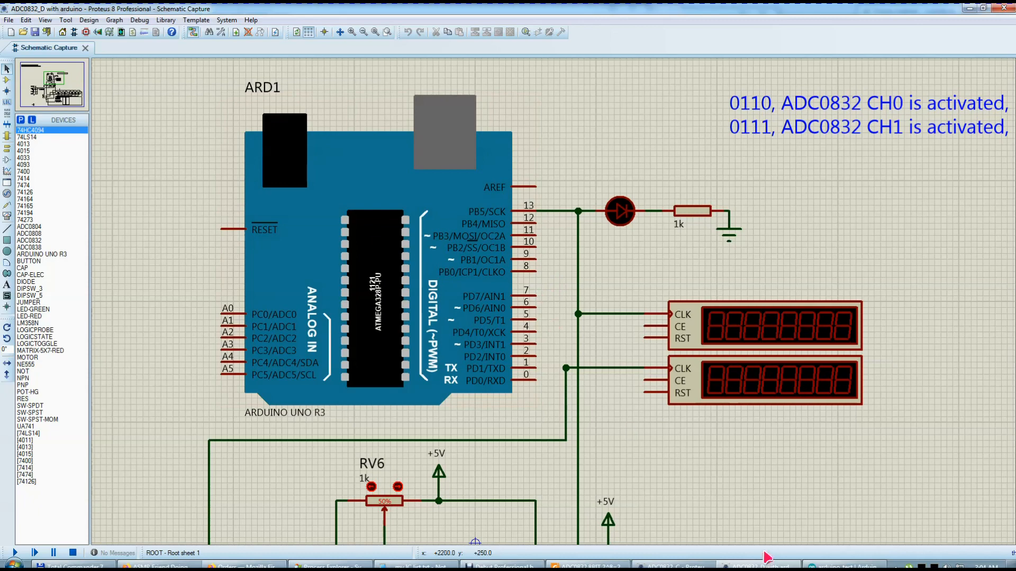
In the arduino_test sketch, highlight the declaration byte x = 0b0110, its binary value and its variable name
left_click(816, 565)
left_click_drag(216, 190, 284, 191)
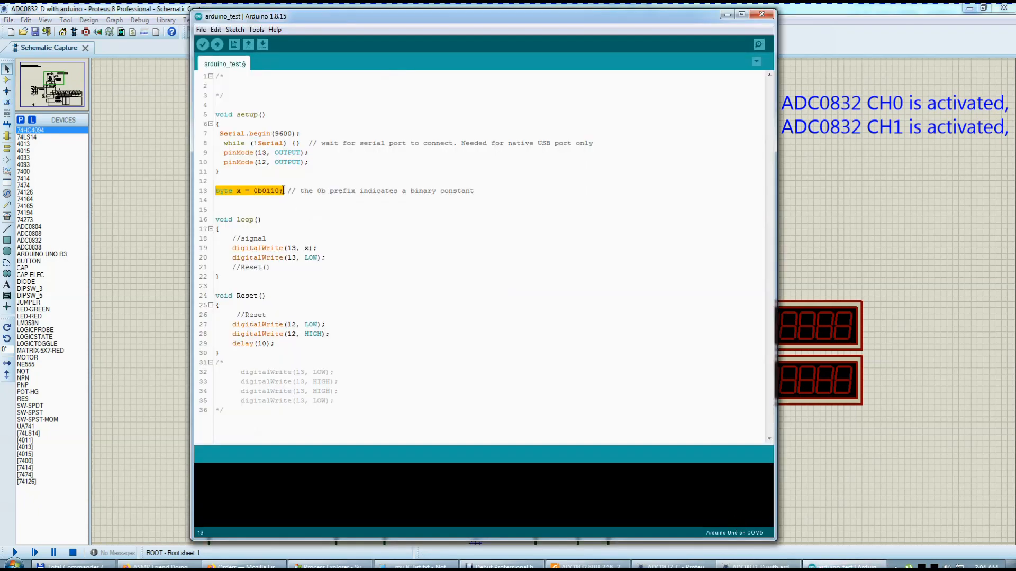
left_click(284, 191)
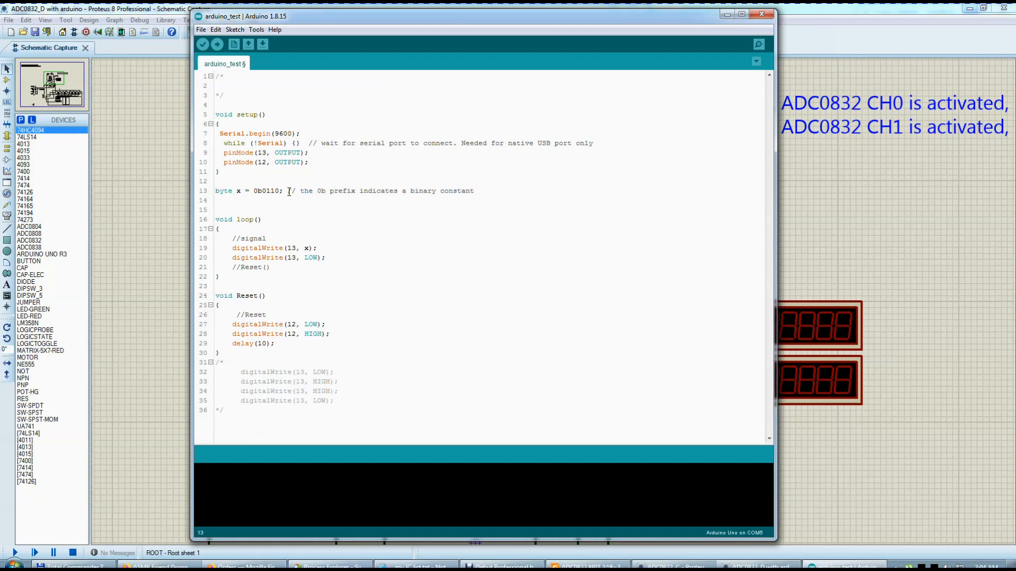
left_click_drag(278, 190, 260, 191)
left_click(288, 190)
double_click(268, 192)
left_click_drag(241, 191, 218, 191)
Highlight the digitalWrite(13, x) line in loop, its x argument, and the binary constant assigned to x
left_click_drag(228, 249, 314, 248)
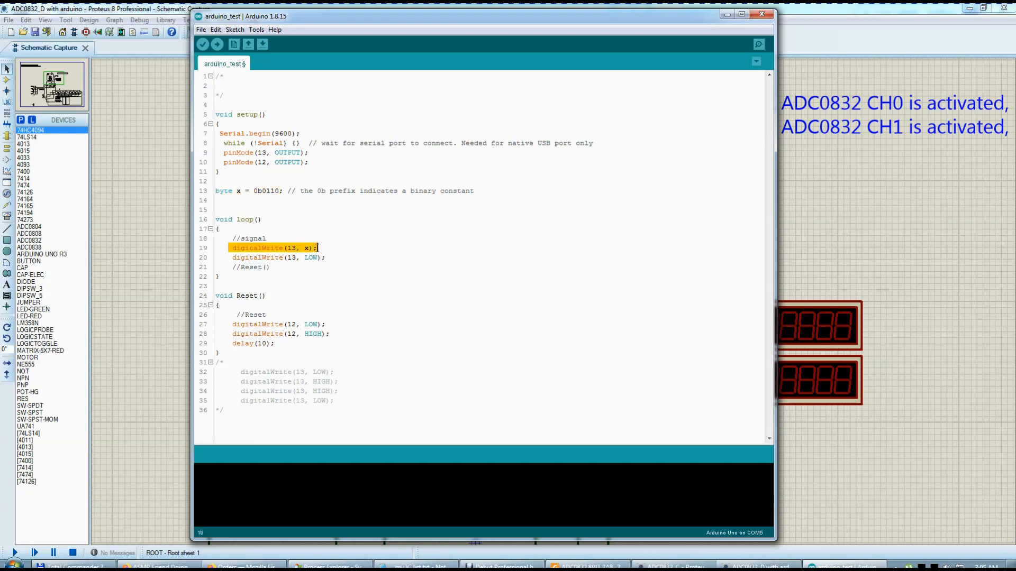
left_click(307, 249)
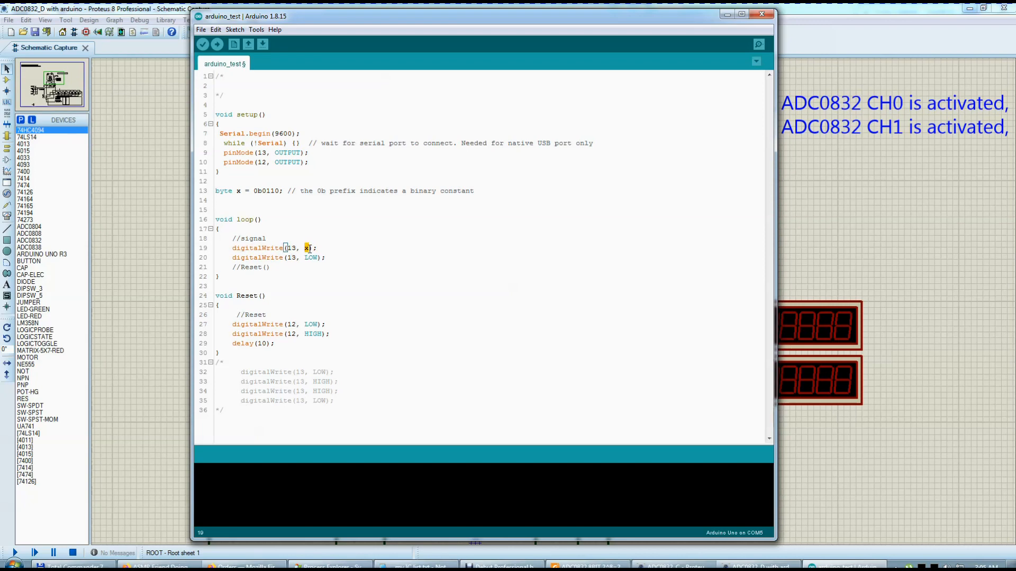
double_click(267, 190)
Highlight the digitalWrite(13, LOW) line and its LOW argument, and point out the commented Reset() call and the Reset function
left_click_drag(329, 258, 239, 258)
double_click(312, 258)
left_click_drag(328, 258, 228, 258)
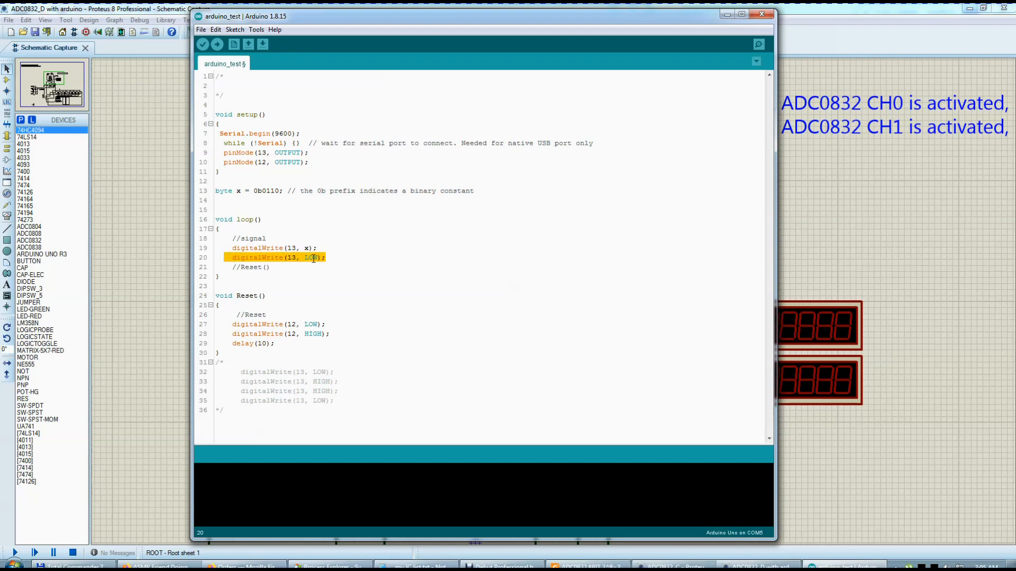
double_click(312, 257)
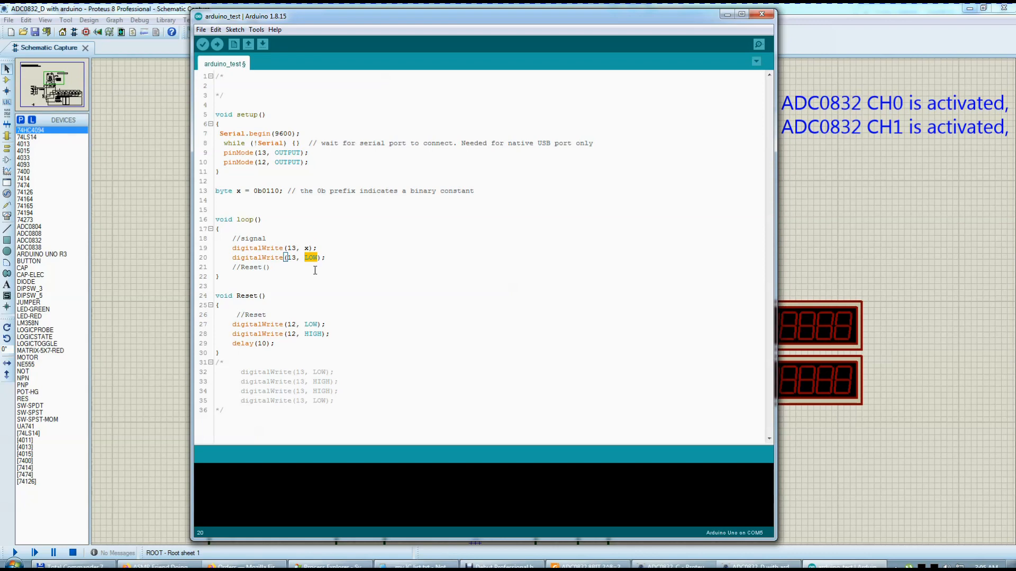
left_click_drag(344, 258, 232, 268)
left_click(239, 268)
left_click(292, 324)
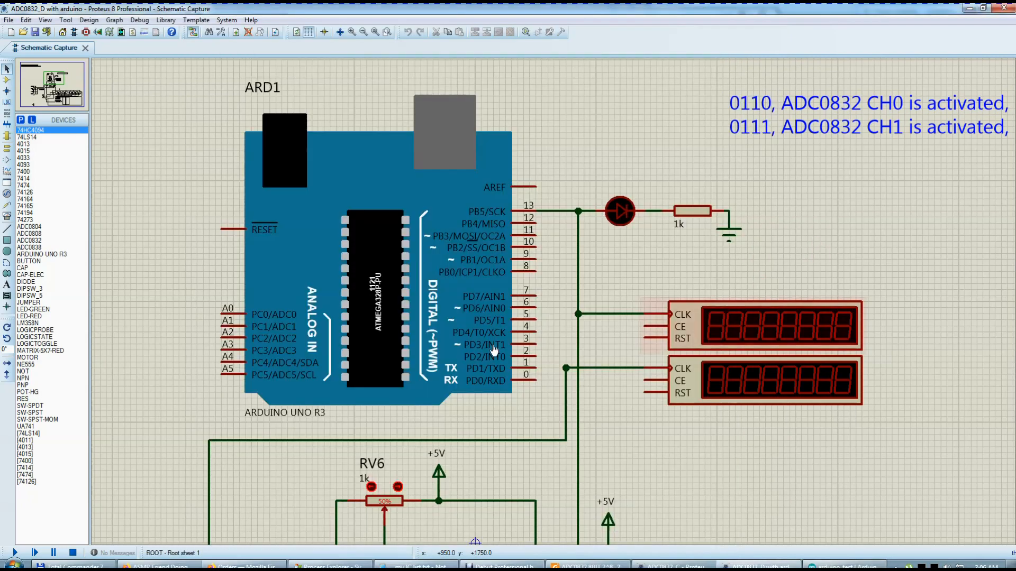
Inspect the ADC0832 chip U20 in the schematic, and reposition the arduino_test sketch window over it
scroll(561, 259, "down", 3)
scroll(561, 258, "up", 5)
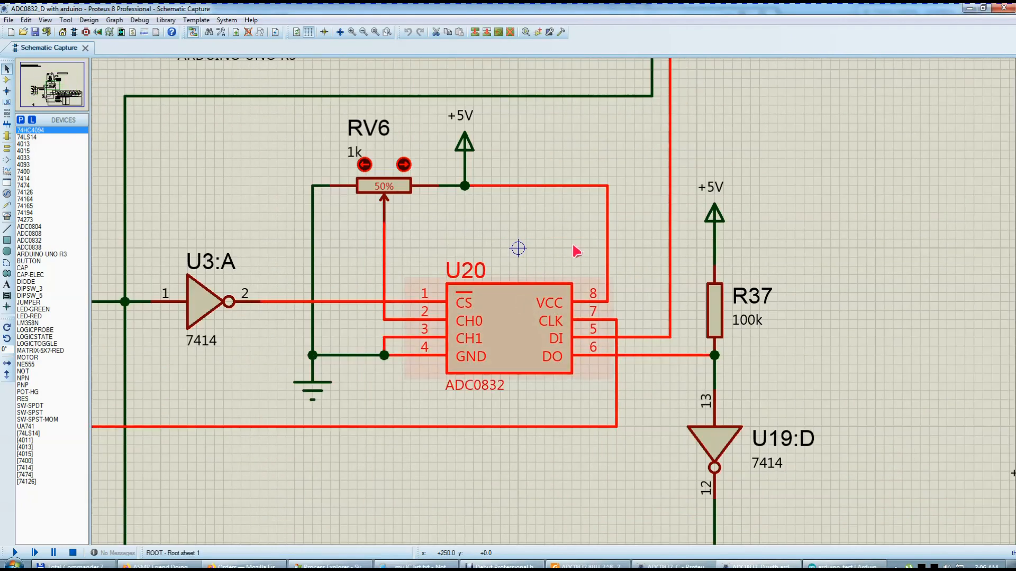
left_click(841, 566)
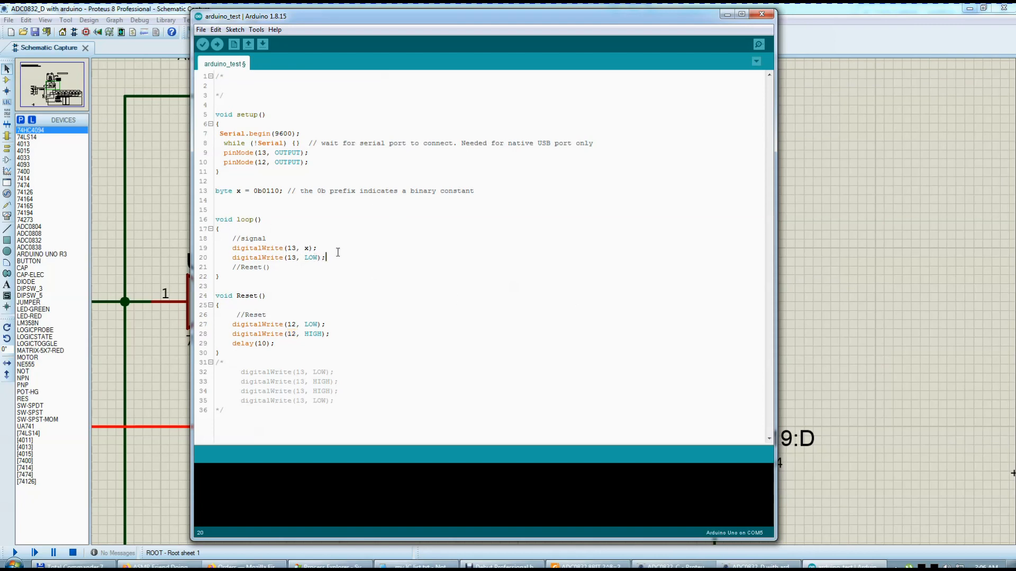
left_click_drag(359, 16, 341, 11)
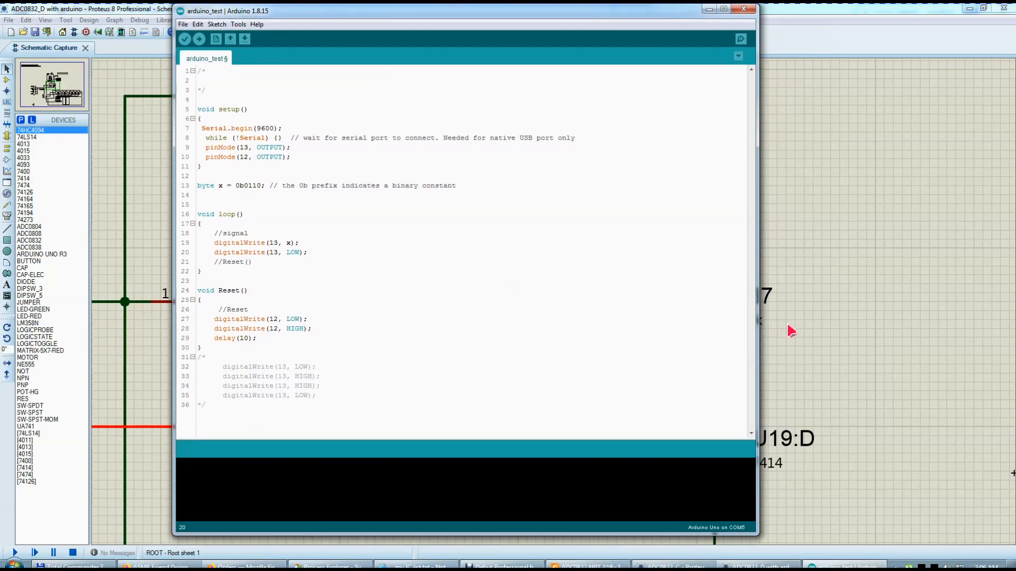
Shift the vertical wire segment at U20's VCC pin slightly farther from the chip, and select U20 to point it out
left_click(790, 328)
scroll(563, 344, "down", 2)
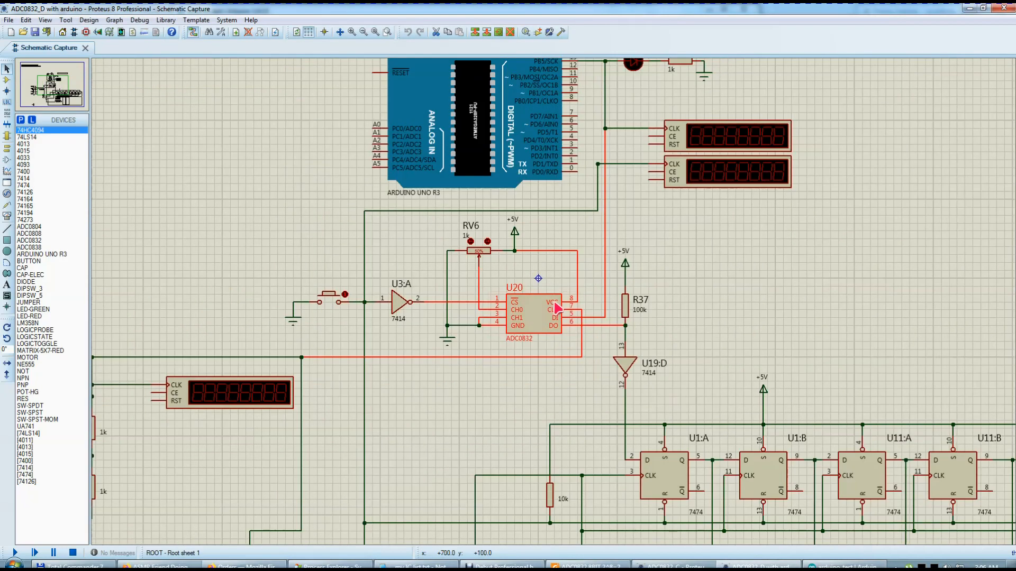
scroll(552, 306, "up", 2)
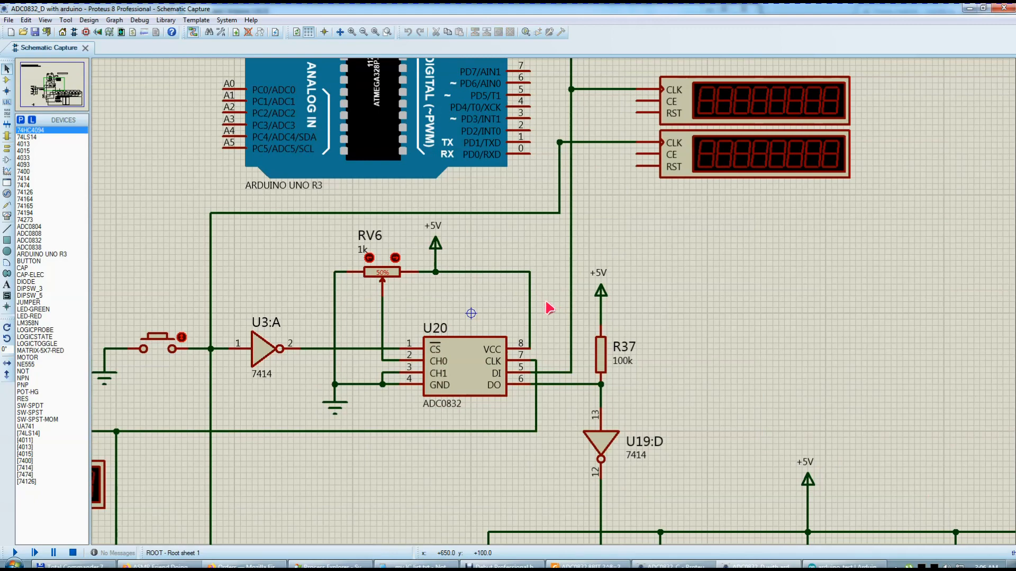
left_click_drag(548, 309, 556, 312)
left_click(469, 380)
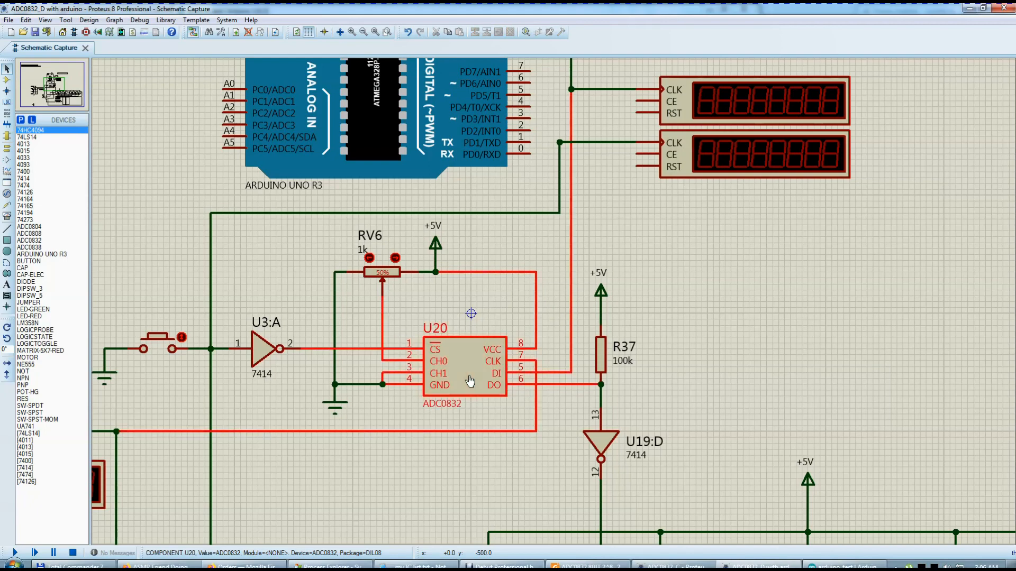
left_click(508, 300)
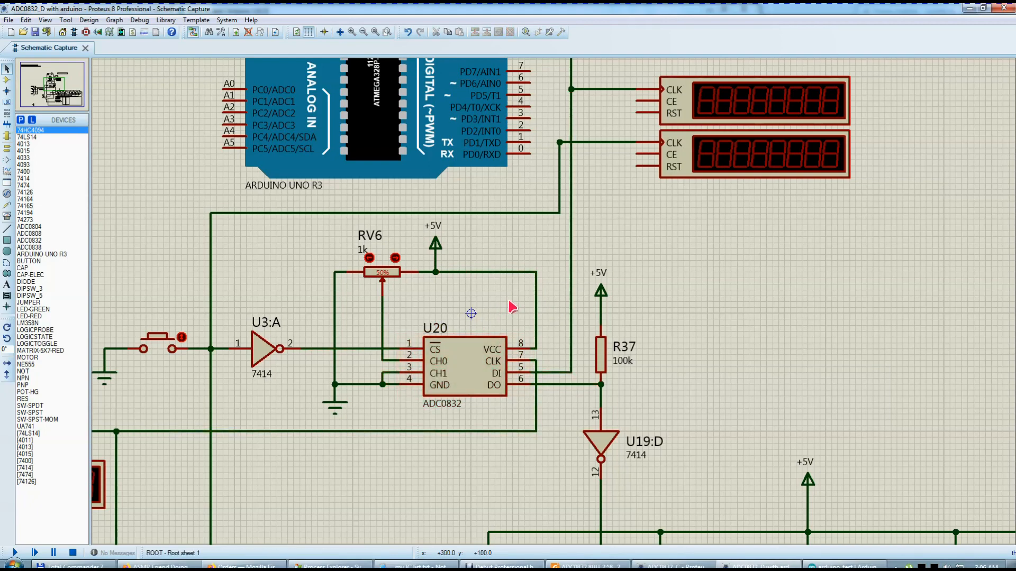
Bring the Arduino, its counters and the ADC0832 circuit into view and start the simulation
scroll(512, 307, "down", 3)
scroll(553, 300, "up", 3)
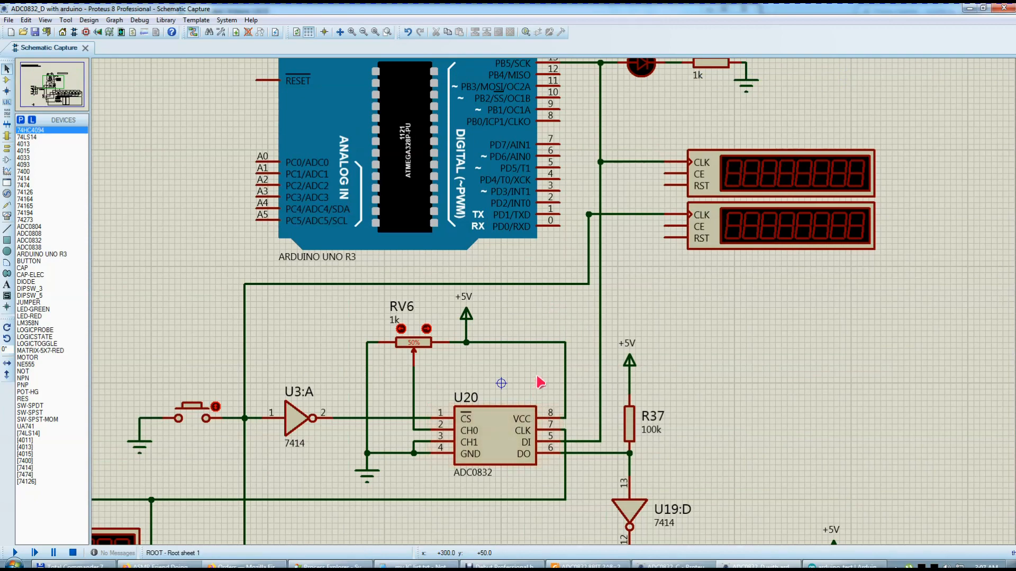
scroll(540, 382, "down", 1)
scroll(524, 379, "up", 1)
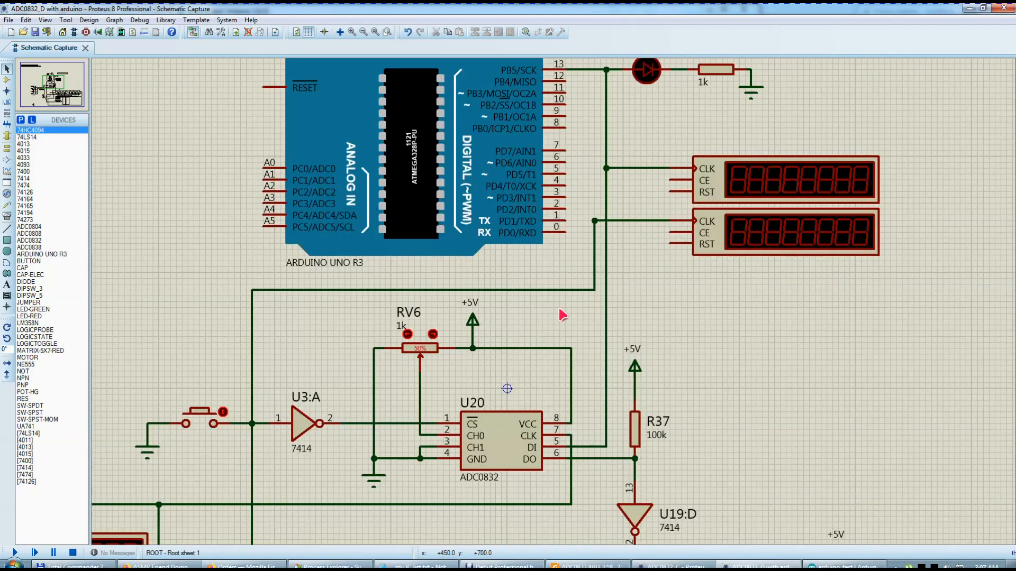
scroll(515, 376, "down", 1)
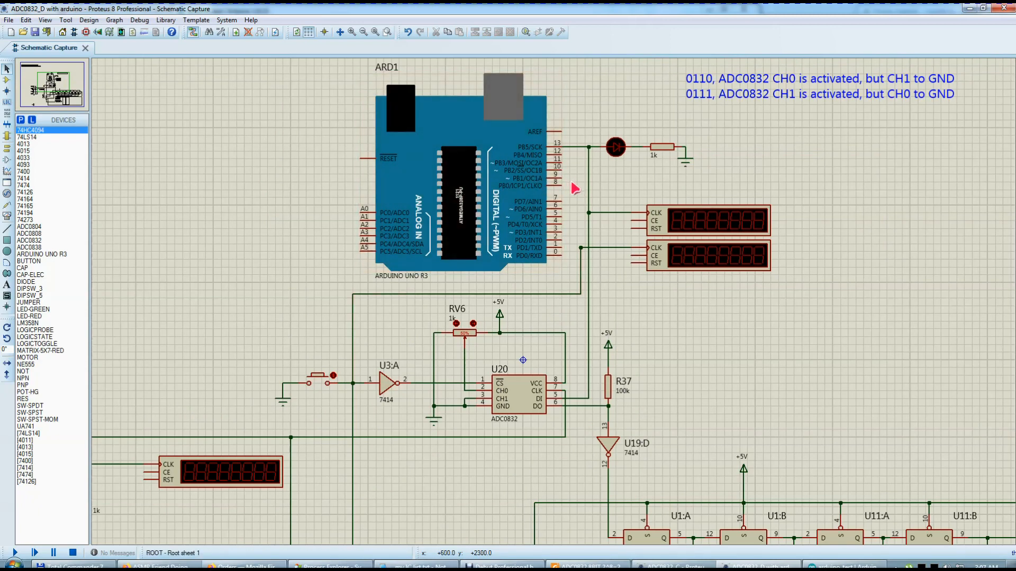
left_click(15, 553)
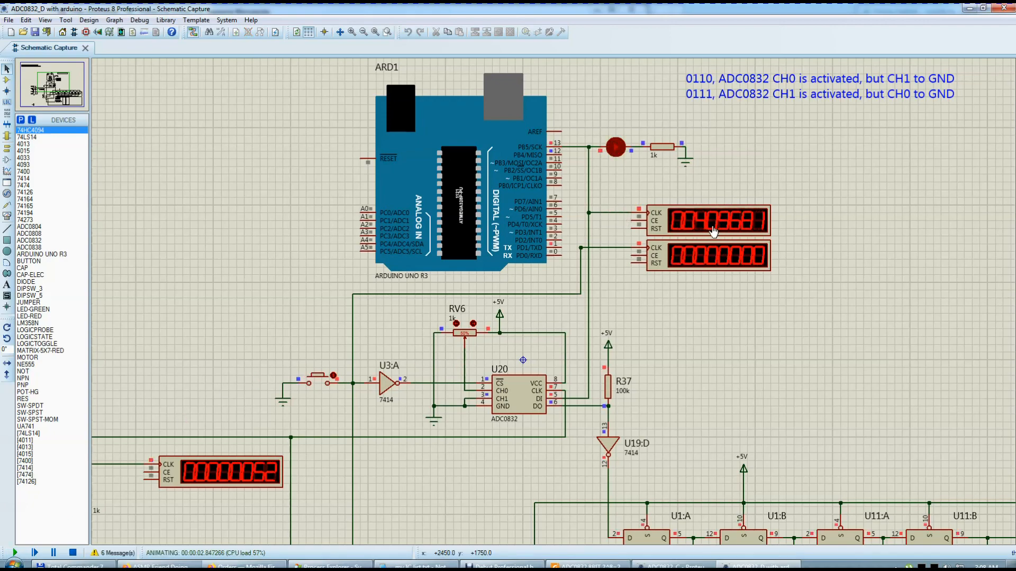
Examine the running counters beside the Arduino and at the U2:A oscillator, along with the output LEDs
scroll(713, 231, "up", 2)
scroll(566, 307, "down", 4)
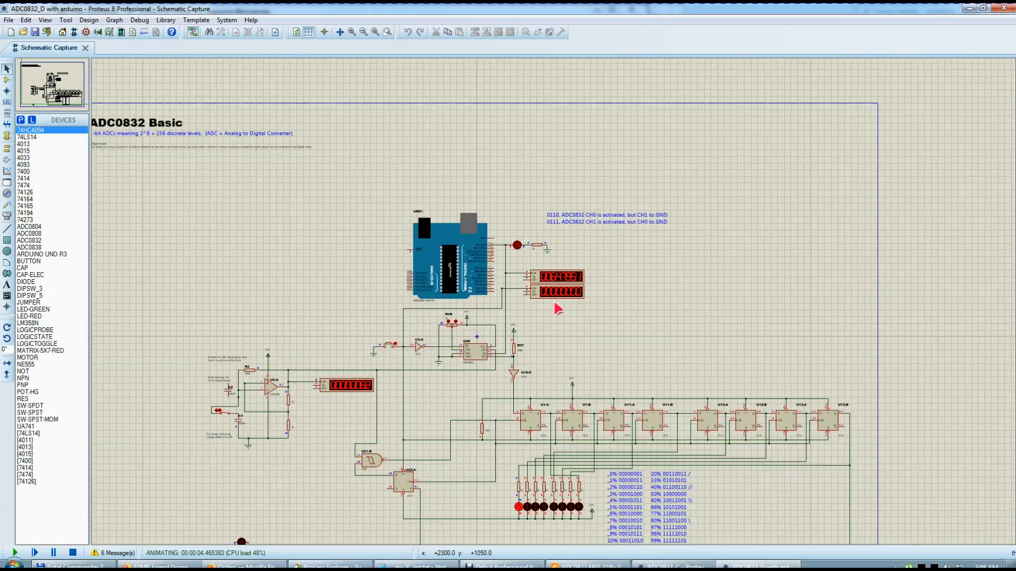
scroll(370, 391, "up", 2)
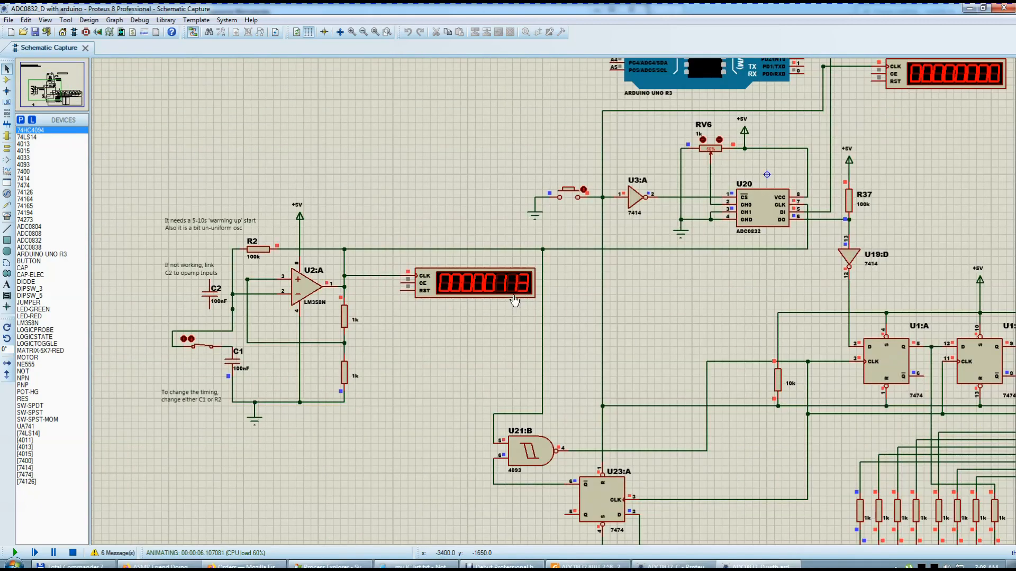
scroll(514, 302, "down", 2)
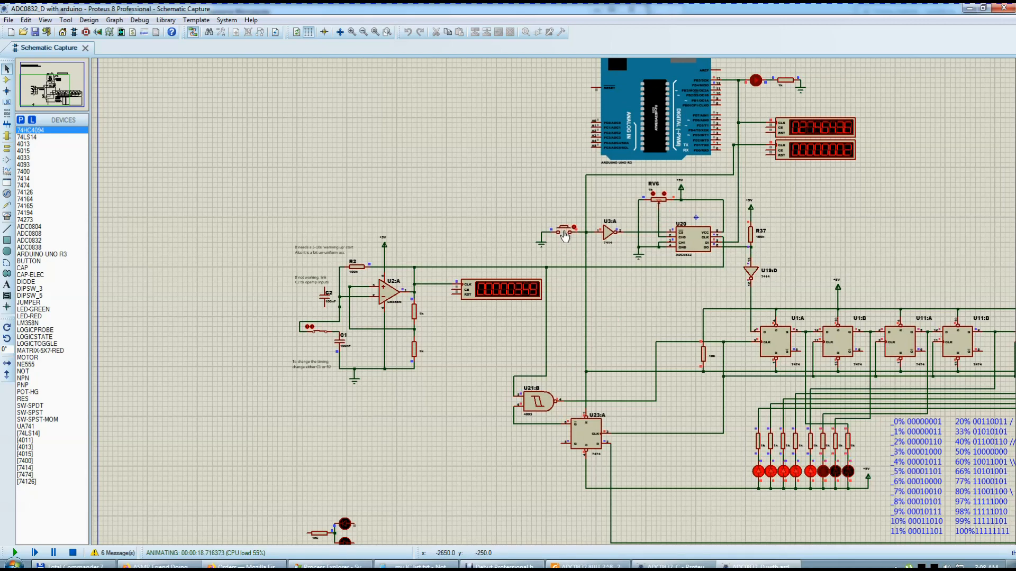
scroll(662, 225, "up", 1)
scroll(557, 308, "down", 1)
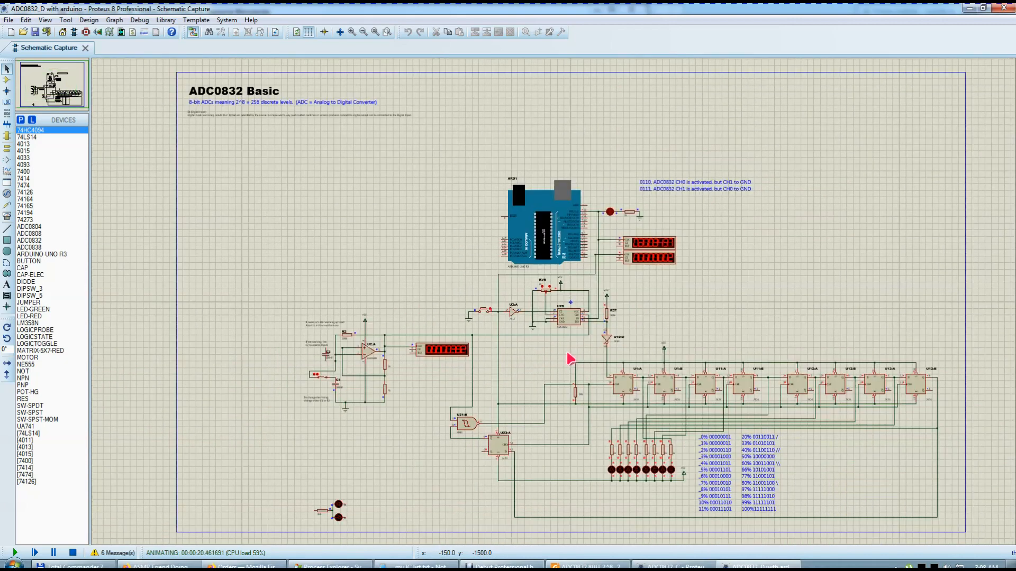
Set potentiometer RV6 to 80% in the running simulation
scroll(435, 218, "up", 1)
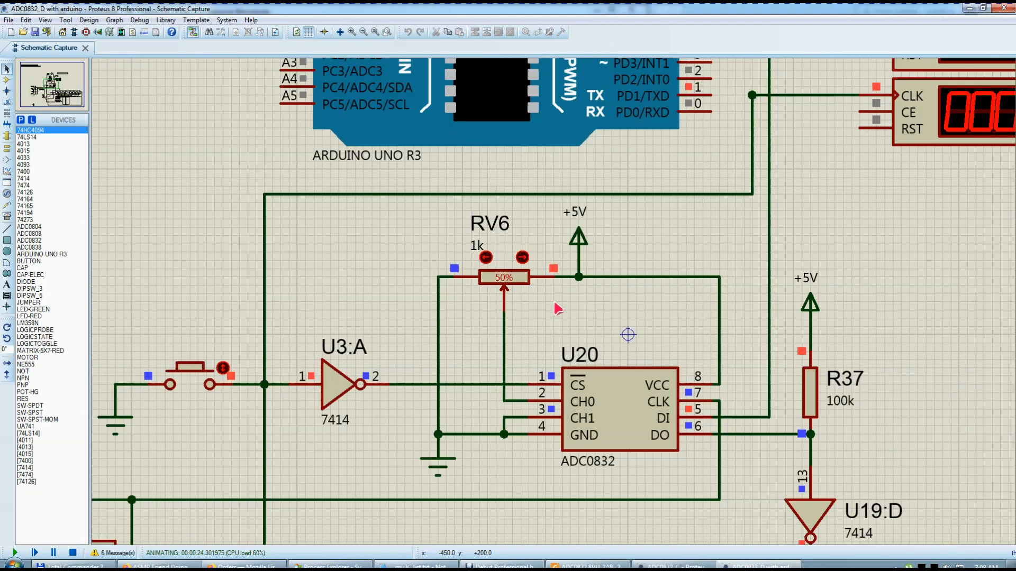
scroll(530, 201, "up", 2)
left_click_drag(509, 281, 520, 281)
scroll(493, 175, "down", 2)
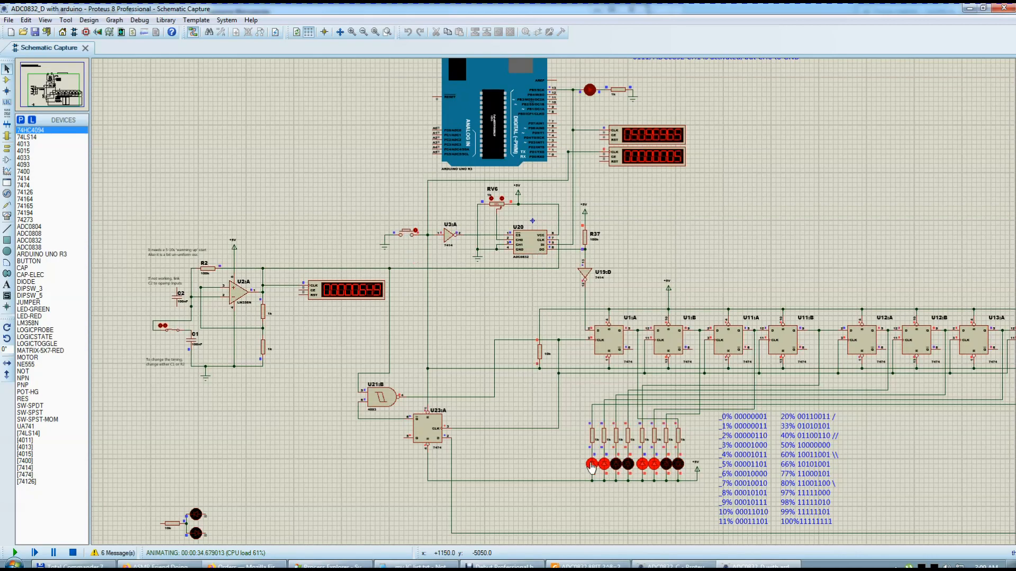
Compare the output LED pattern with the 80% entry in the percentage table
scroll(496, 204, "up", 3)
scroll(491, 304, "down", 4)
scroll(592, 413, "up", 1)
scroll(532, 274, "down", 1)
scroll(554, 278, "up", 1)
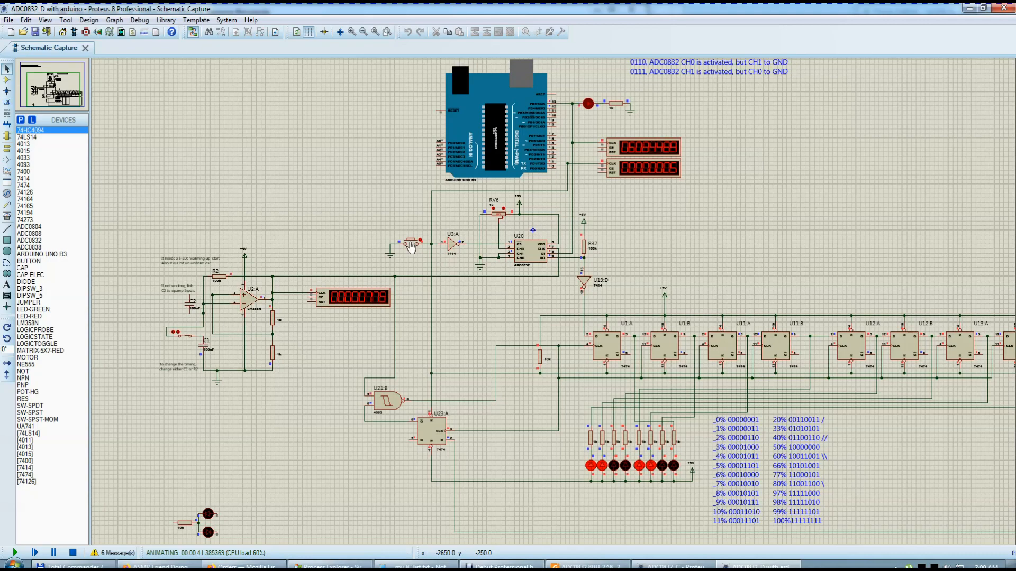
Set potentiometer RV6 to 20% in the running simulation
scroll(461, 205, "up", 3)
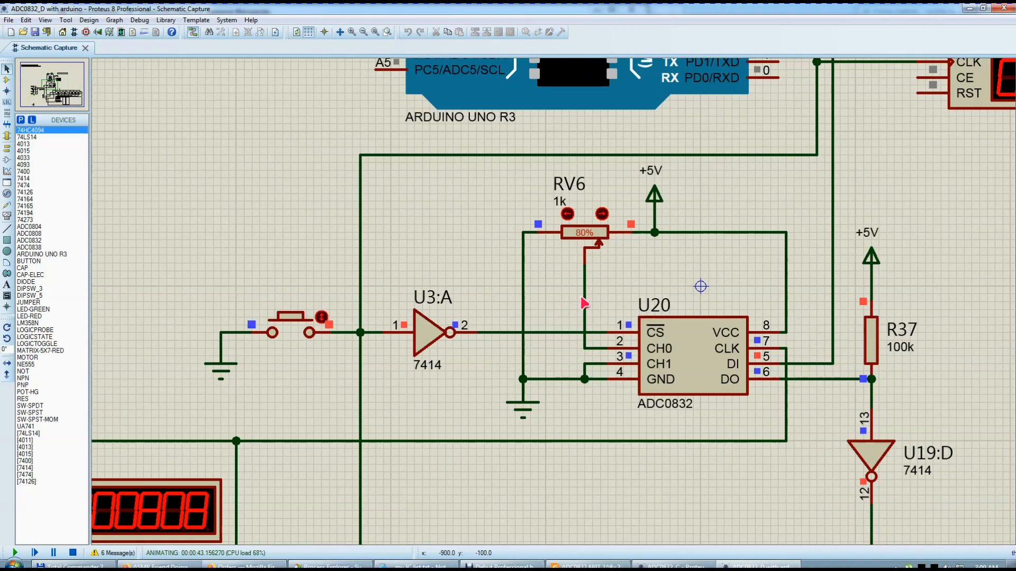
scroll(571, 239, "down", 5)
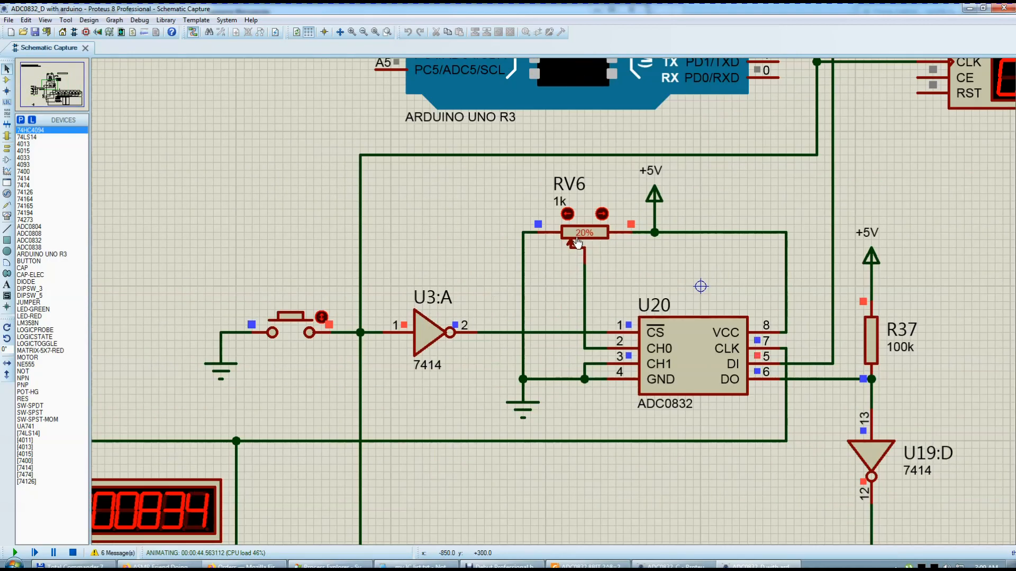
Compare the output LED pattern with the 20% entry in the percentage table and review the running Arduino and ADC0832 circuit
scroll(596, 393, "up", 3)
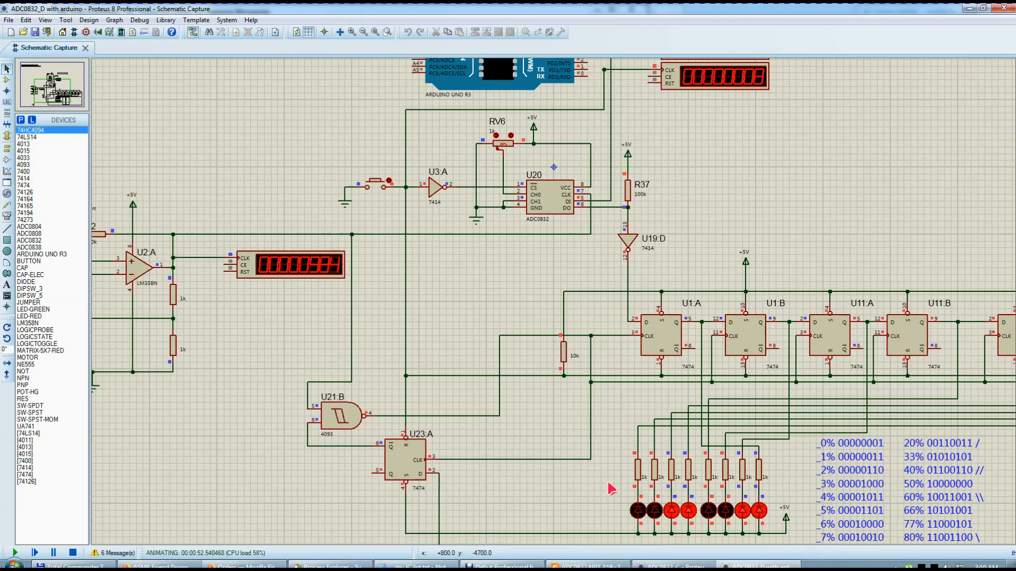
key("F7")
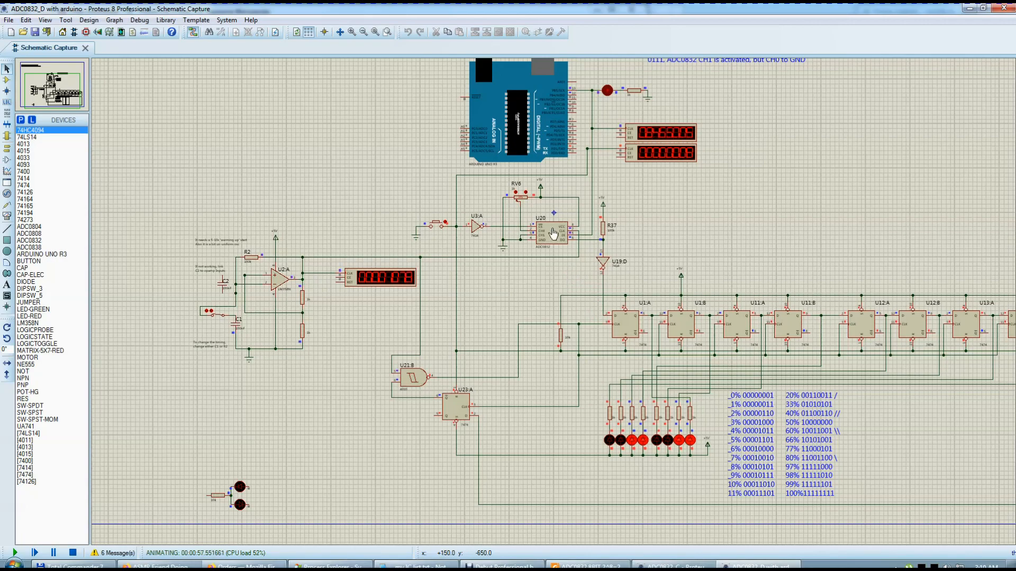
scroll(537, 213, "up", 3)
scroll(562, 320, "down", 3)
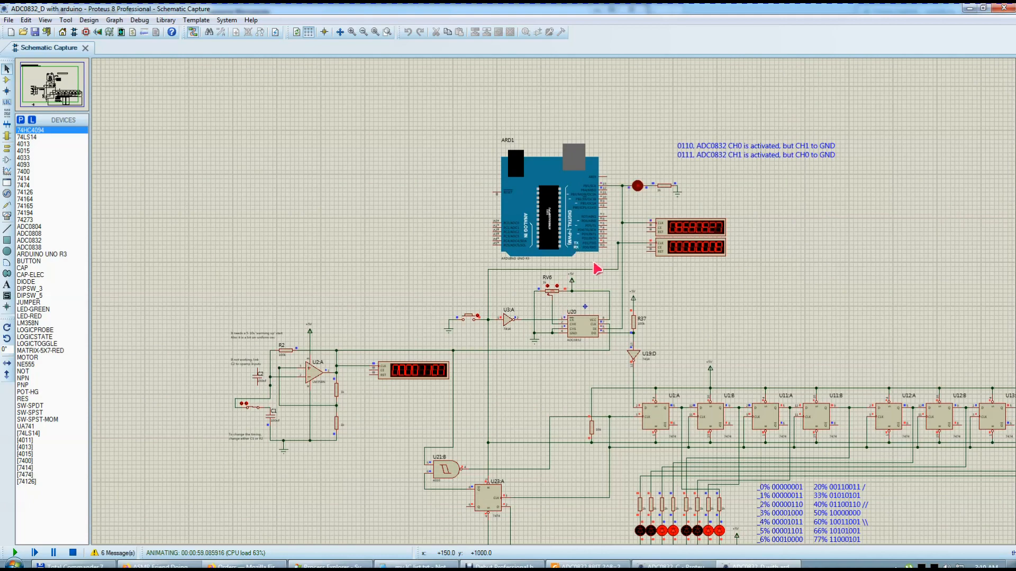
scroll(582, 293, "up", 3)
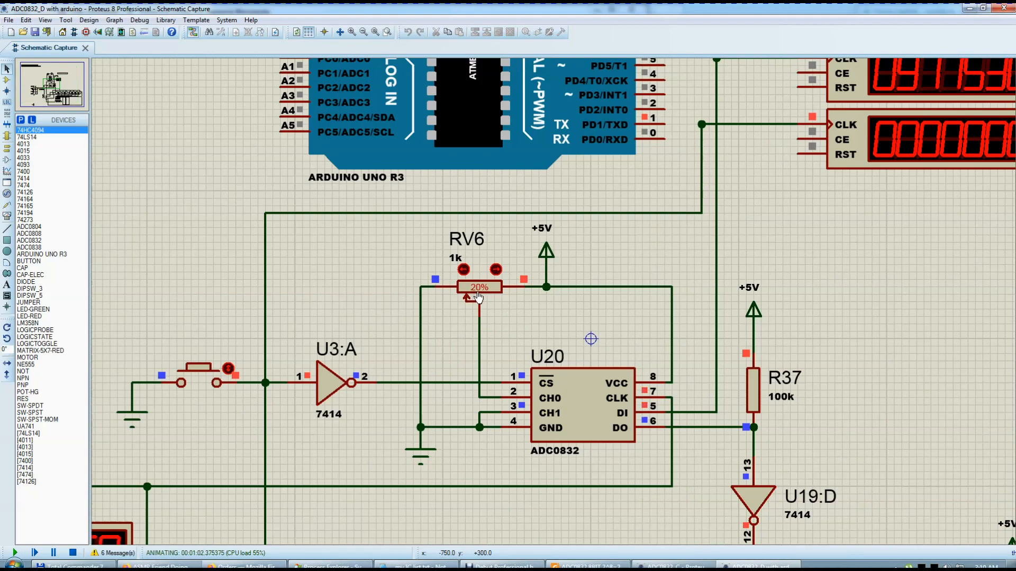
scroll(478, 298, "down", 3)
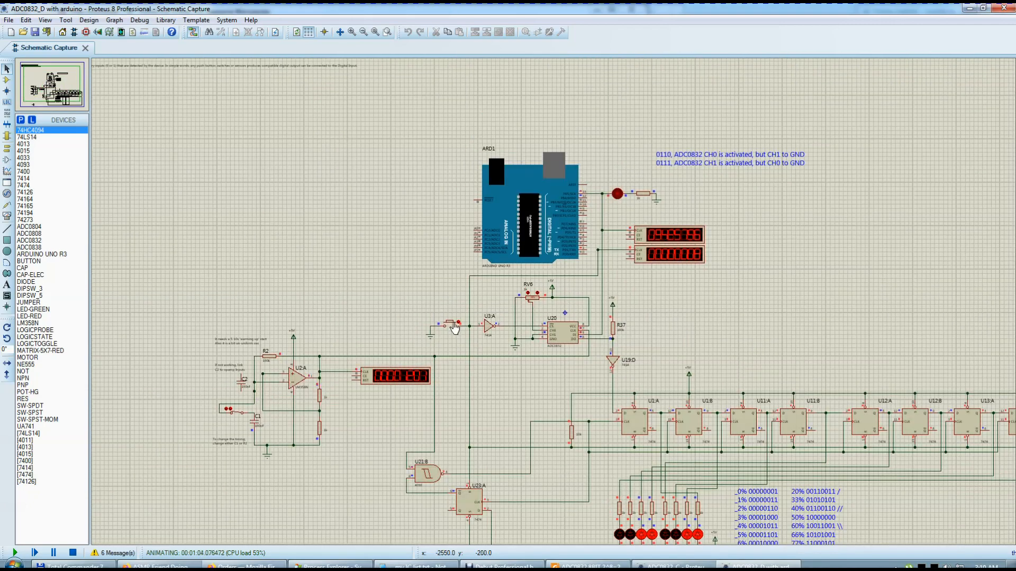
scroll(556, 397, "down", 2)
scroll(503, 299, "up", 1)
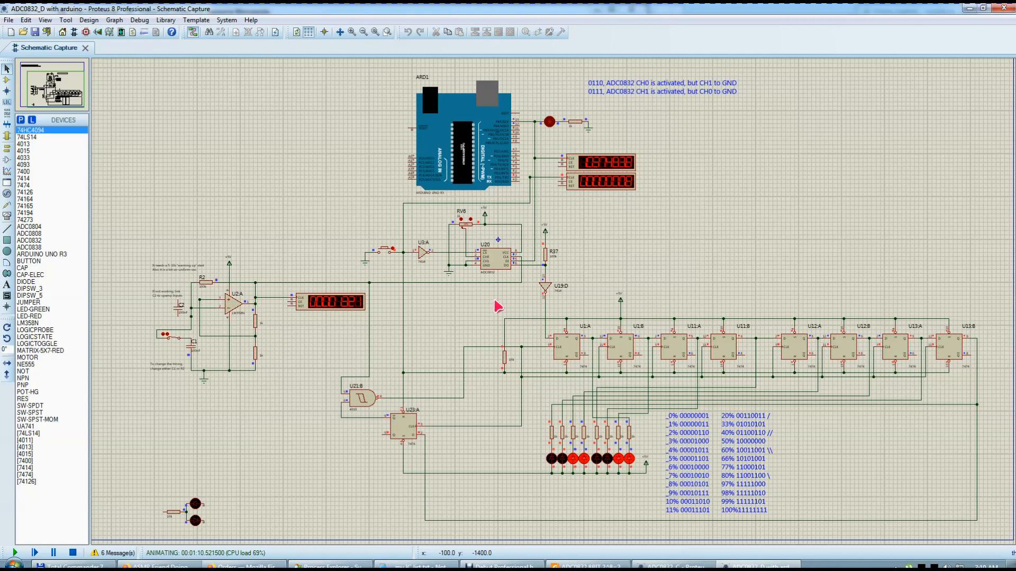
Stop the simulation and close the ADC0832_D project to return to the ADC0832_C schematic
left_click(74, 553)
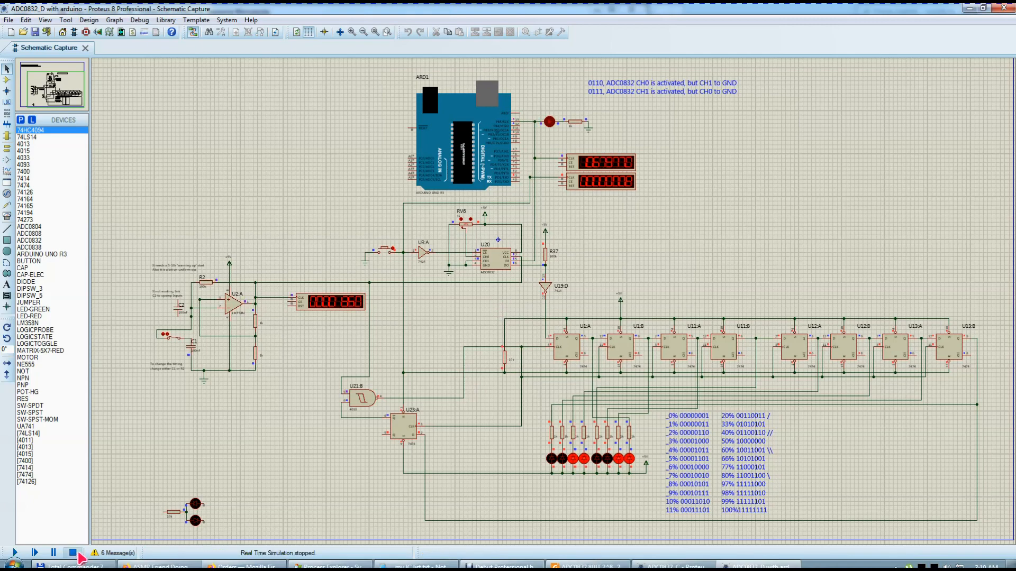
left_click(999, 10)
left_click(503, 300)
left_click(653, 354)
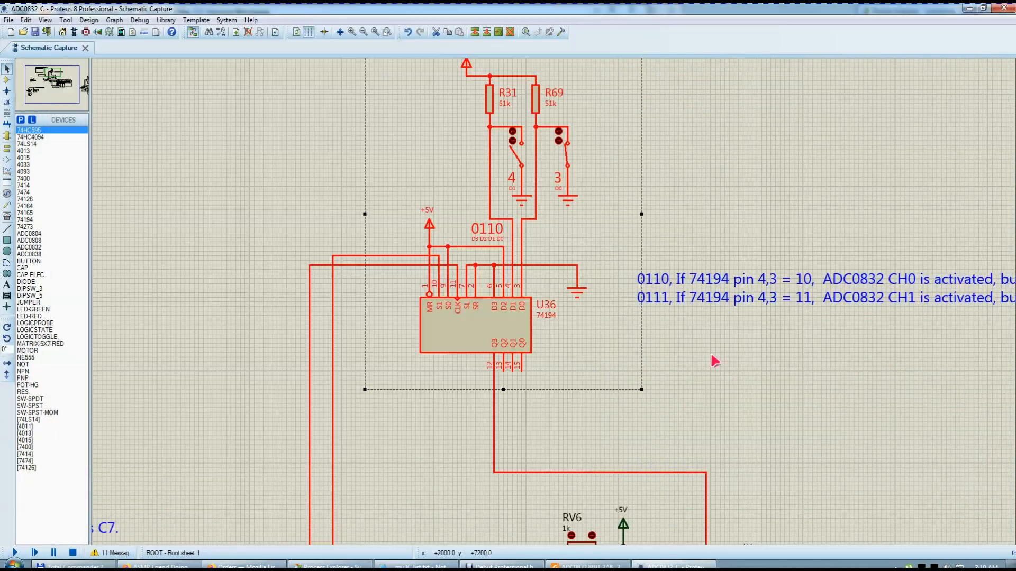
Examine the ADC0832_C schematic, including the 74194 input circuit, the U1:A flip-flop and the chain feeding the output LEDs
scroll(562, 322, "down", 5)
scroll(578, 332, "up", 2)
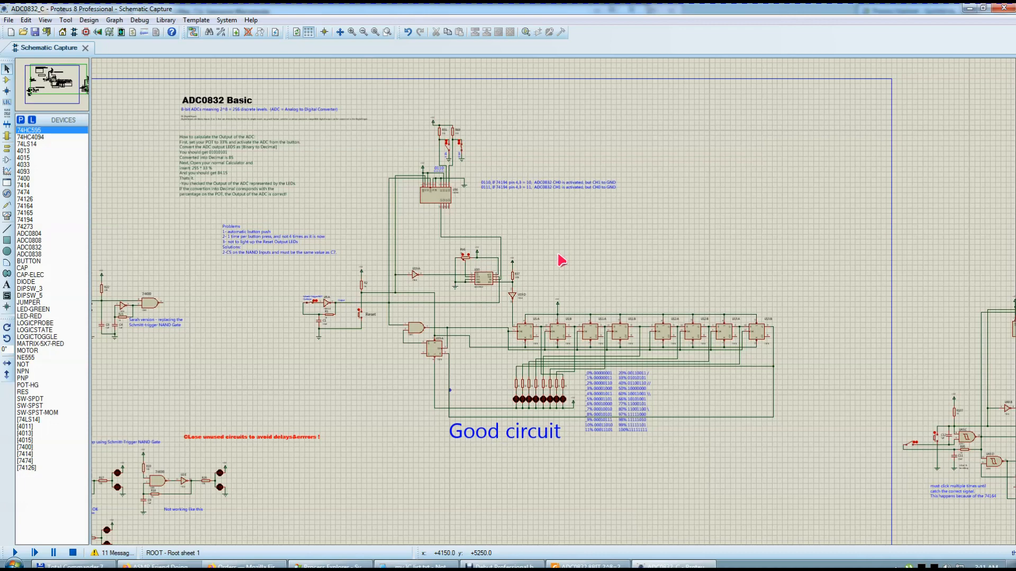
scroll(556, 301, "up", 4)
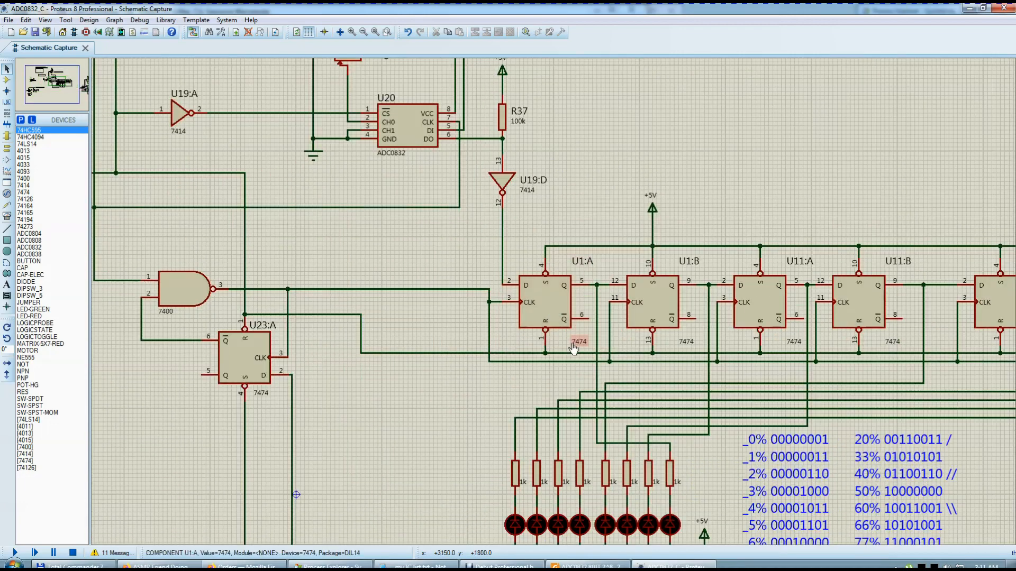
left_click(573, 347)
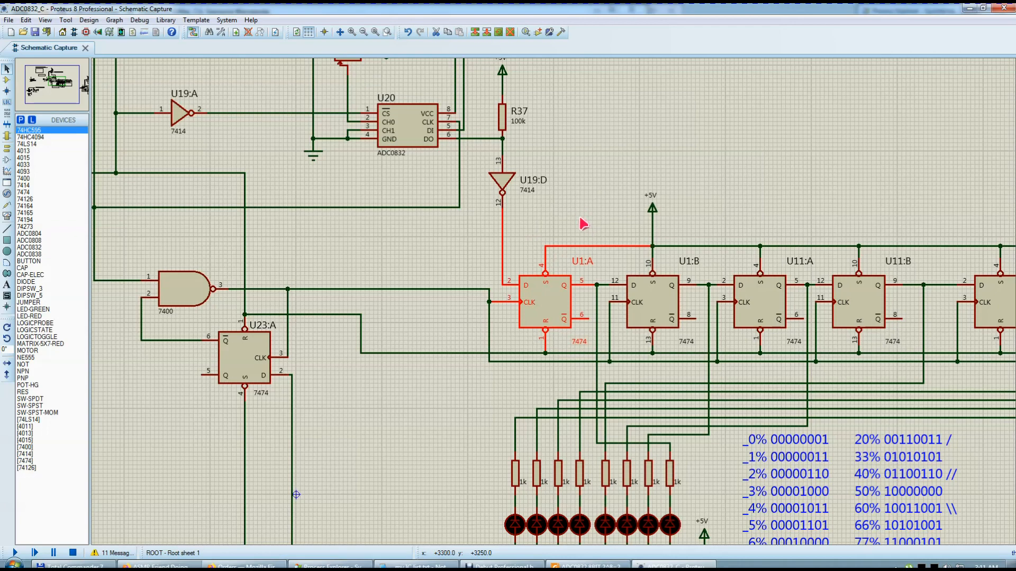
scroll(575, 251, "down", 1)
scroll(575, 251, "down", 1)
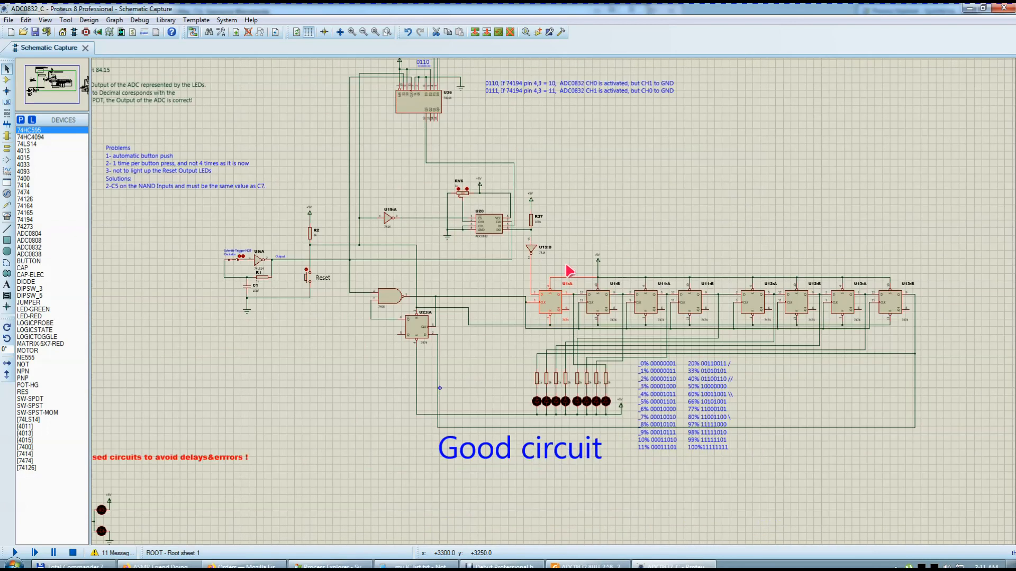
left_click(571, 260)
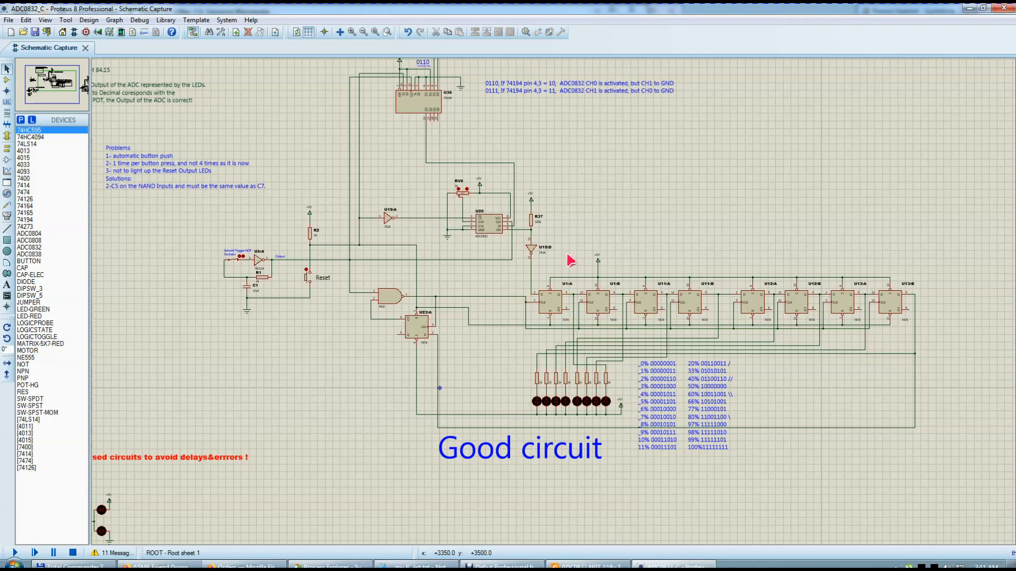
scroll(582, 270, "down", 1)
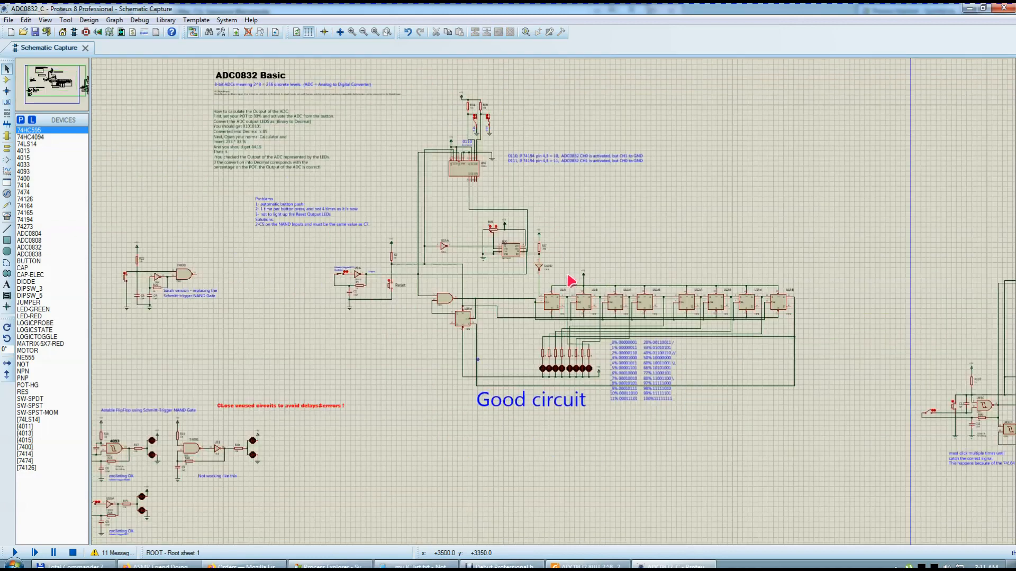
scroll(548, 296, "up", 1)
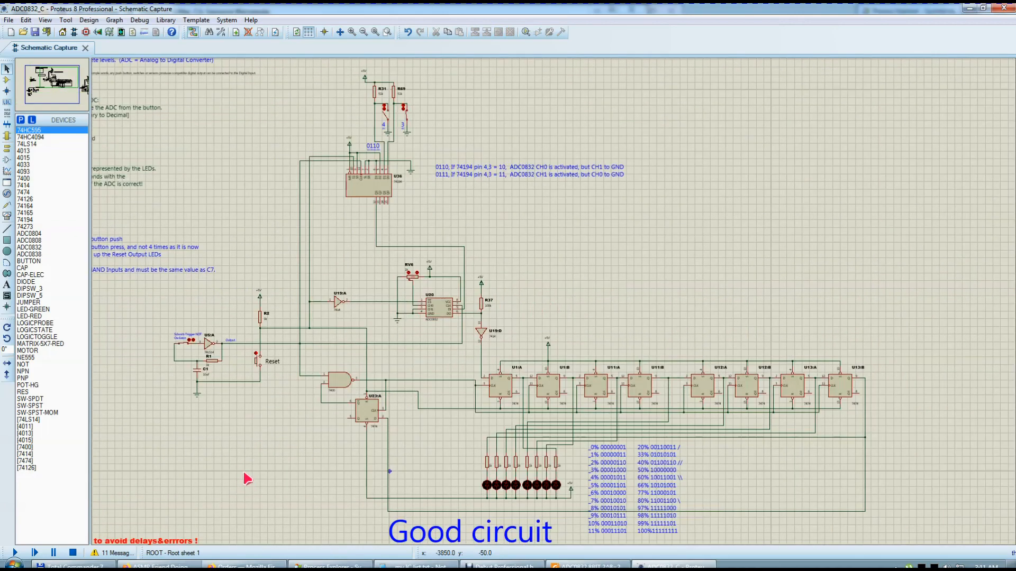